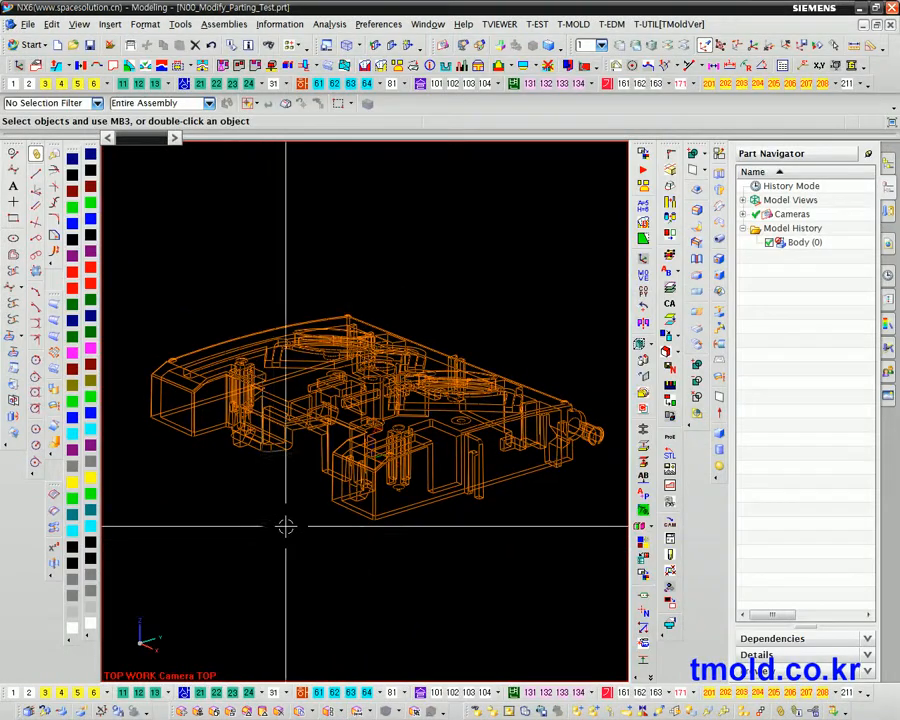
# Step: Save a copy of the part as N00_Modify_Parting_Test.prt in a new N00_Modify_Parting_Test folder inside Problem
pyautogui.moveTo(286, 522); pyautogui.dragTo(308, 540, button='middle')
pyautogui.click(28, 24)
pyautogui.click(55, 126)
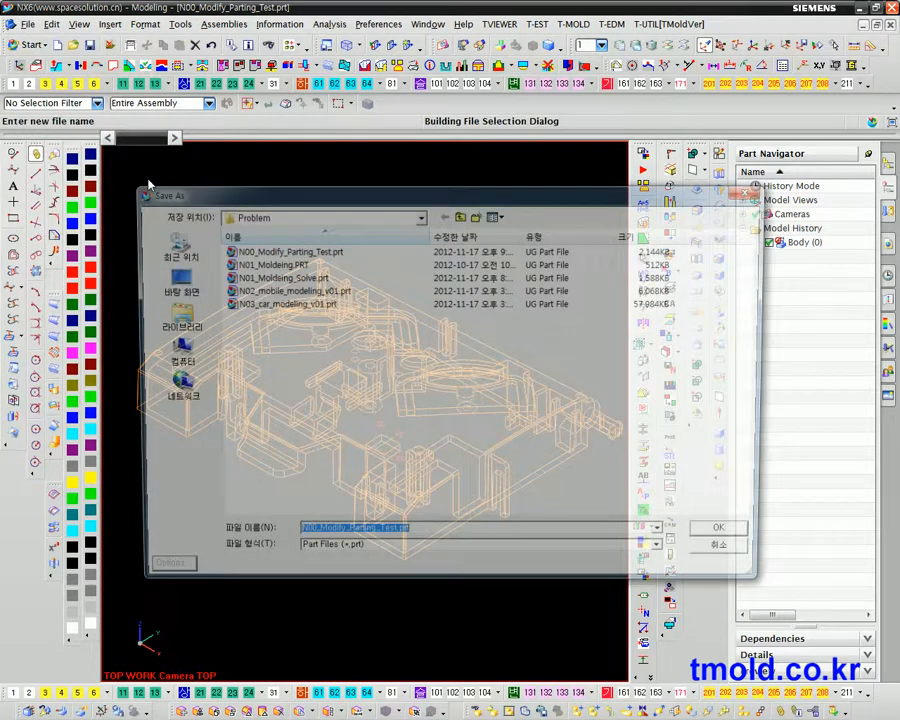
pyautogui.click(422, 537)
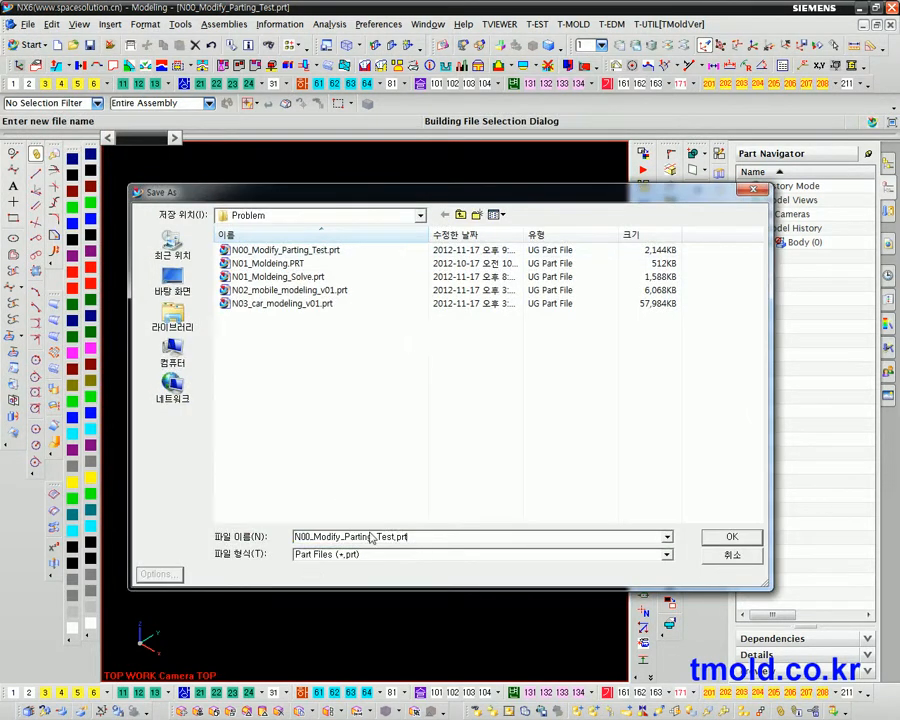
pyautogui.moveTo(392, 537); pyautogui.dragTo(218, 545)
pyautogui.hotkey('ctrl', 'c')
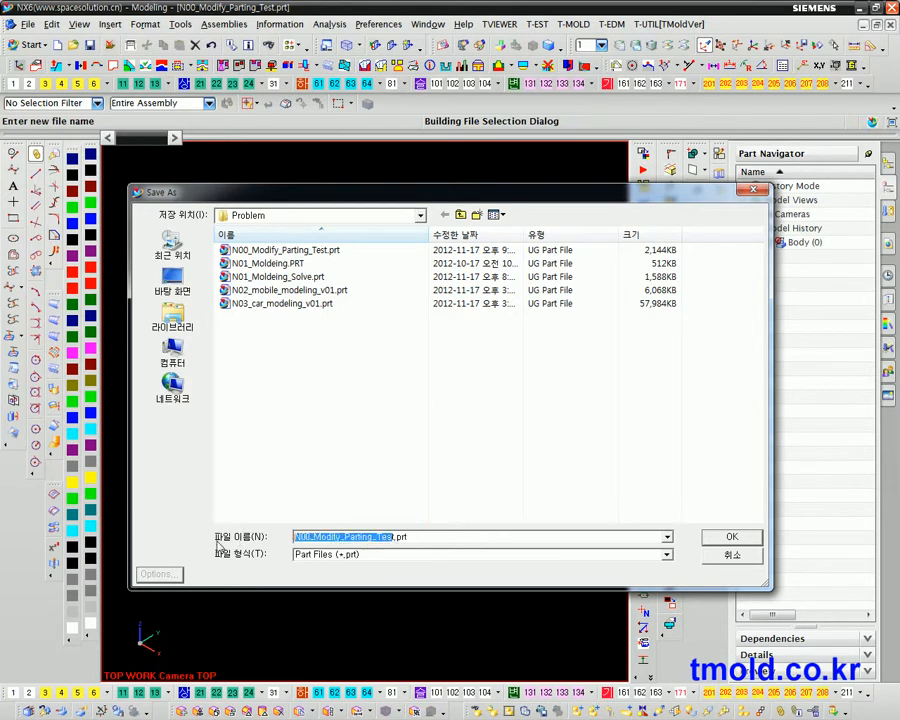
pyautogui.click(476, 214)
pyautogui.hotkey('ctrl', 'v')
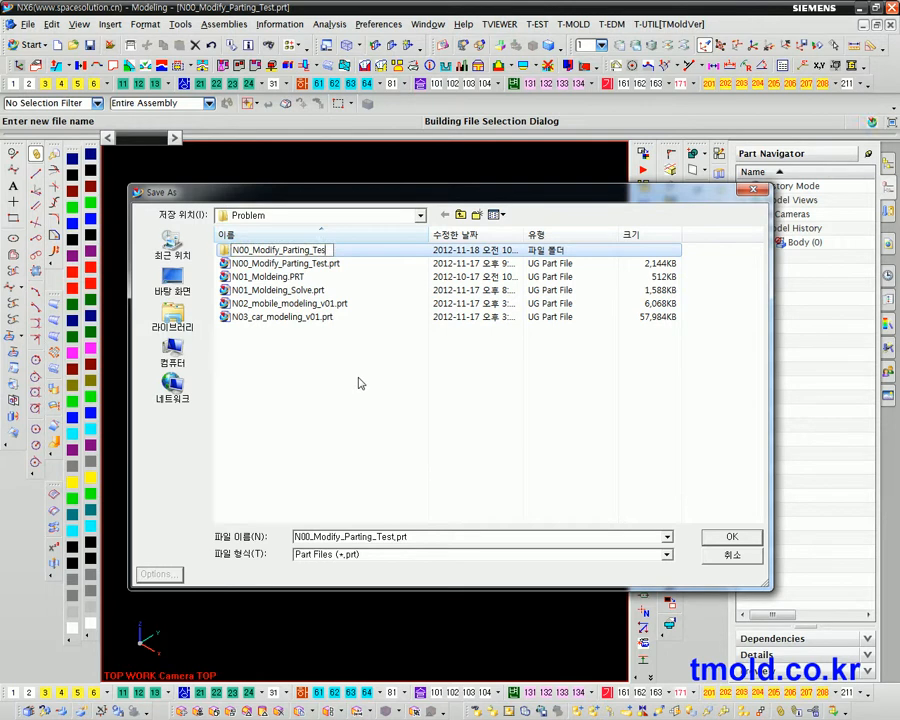
pyautogui.press('Return')
pyautogui.doubleClick(280, 250)
pyautogui.click(708, 537)
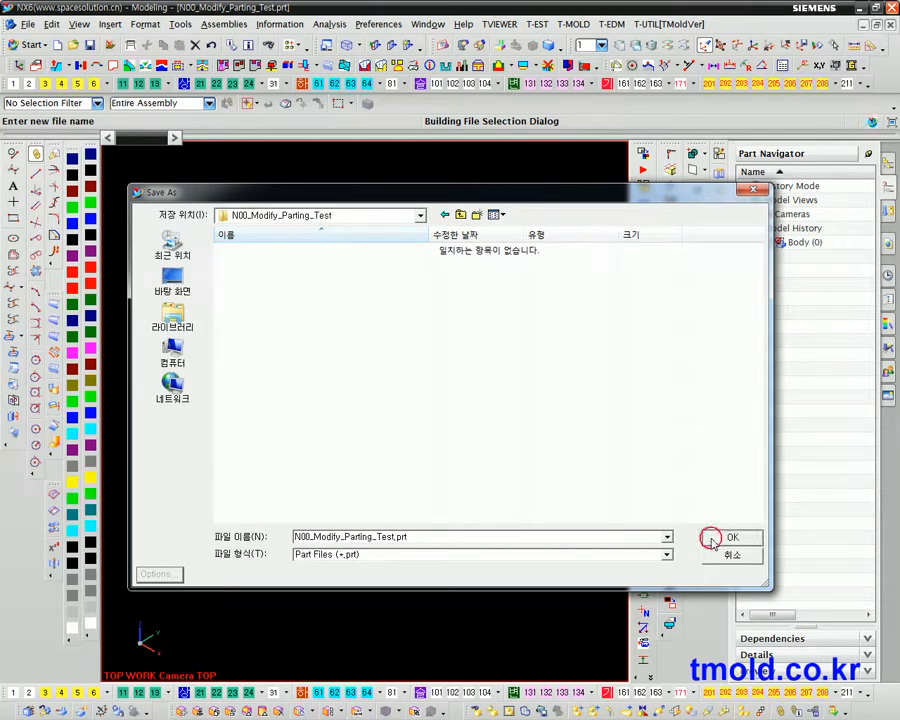
# Step: Narrow the Part Navigator slightly to enlarge the graphics area, and save the part
pyautogui.scroll(-3, 514, 563)
pyautogui.moveTo(514, 528); pyautogui.dragTo(382, 400, button='middle')
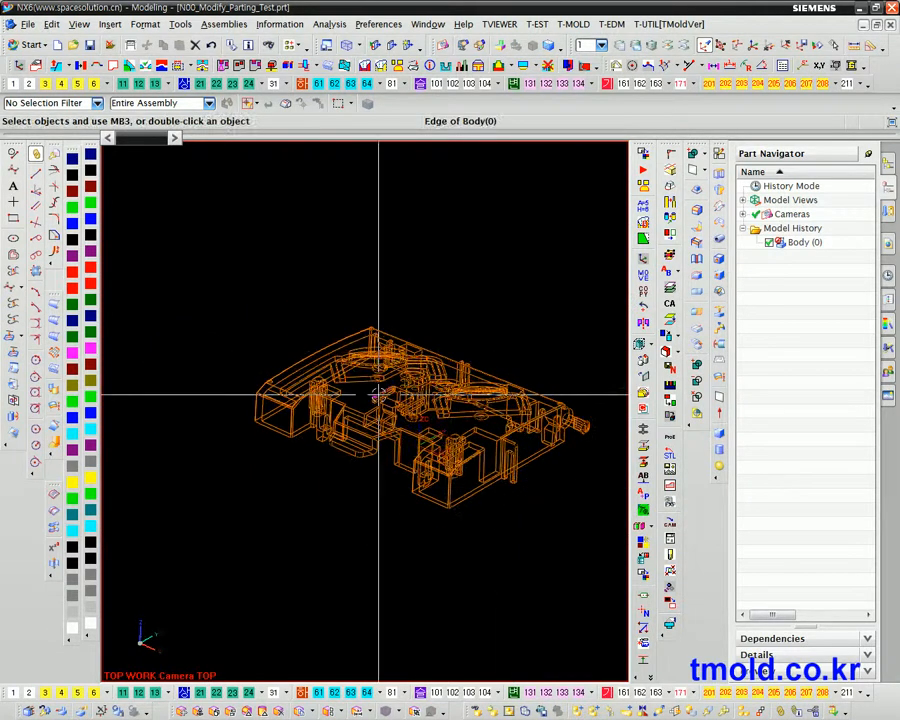
pyautogui.click(813, 328)
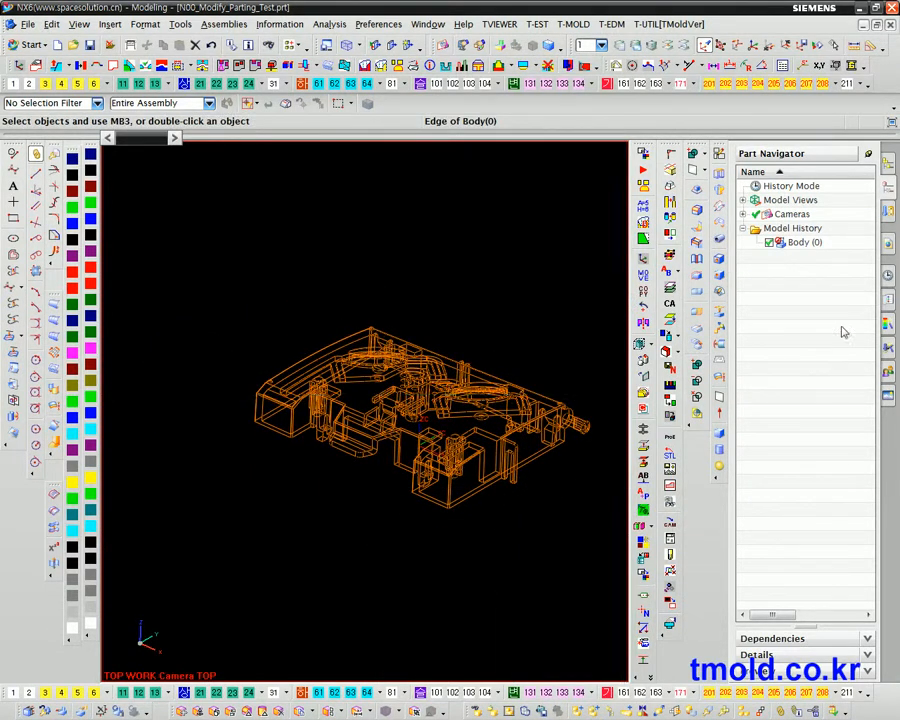
pyautogui.moveTo(733, 320); pyautogui.dragTo(758, 318)
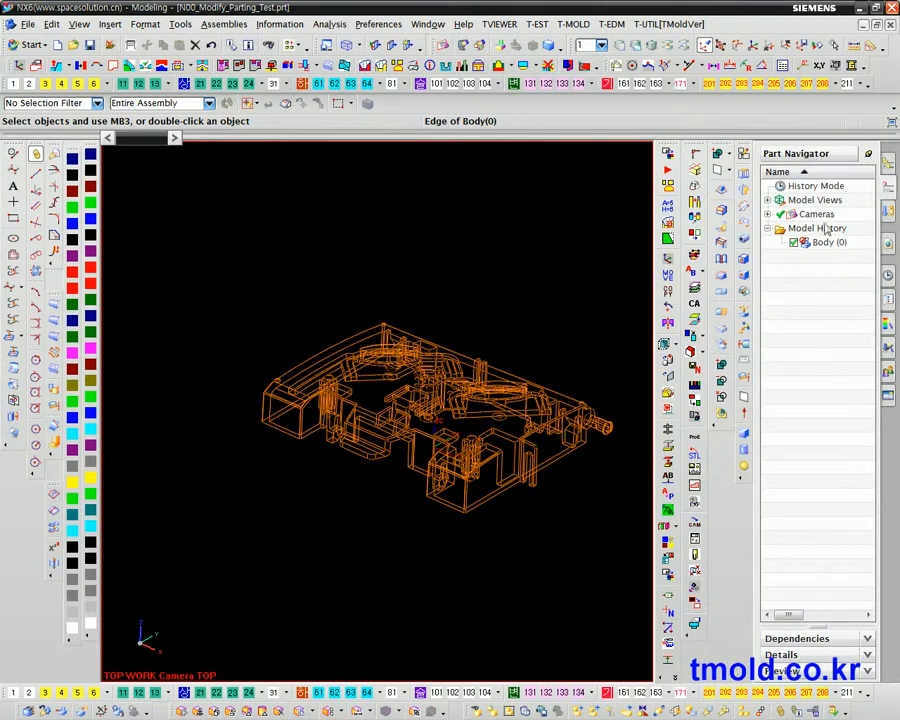
pyautogui.hotkey('ctrl', 's')
pyautogui.moveTo(474, 307); pyautogui.dragTo(460, 368, button='middle')
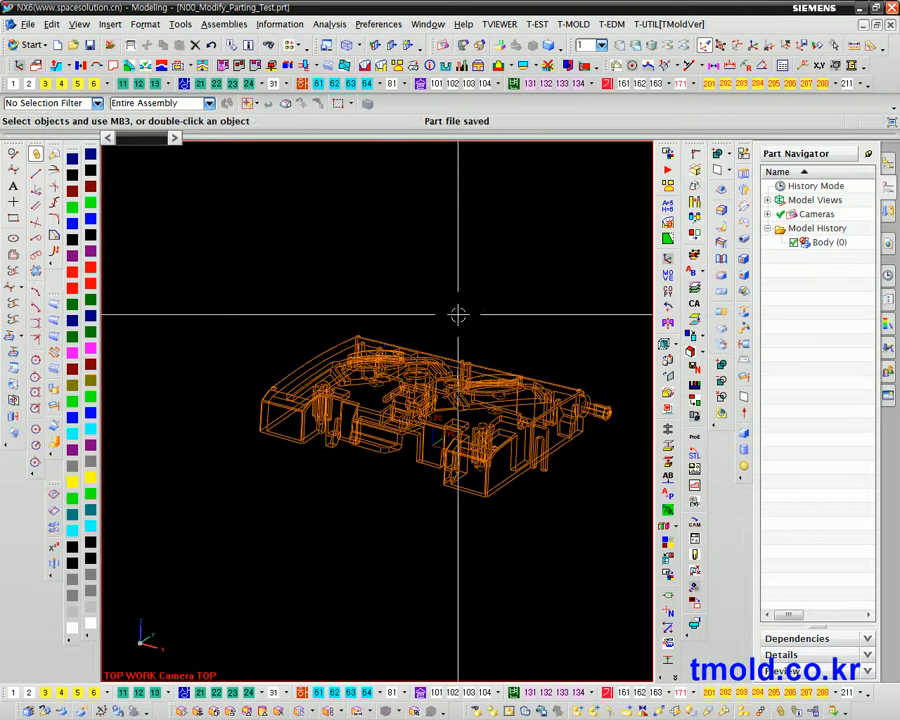
pyautogui.click(328, 24)
pyautogui.click(366, 284)
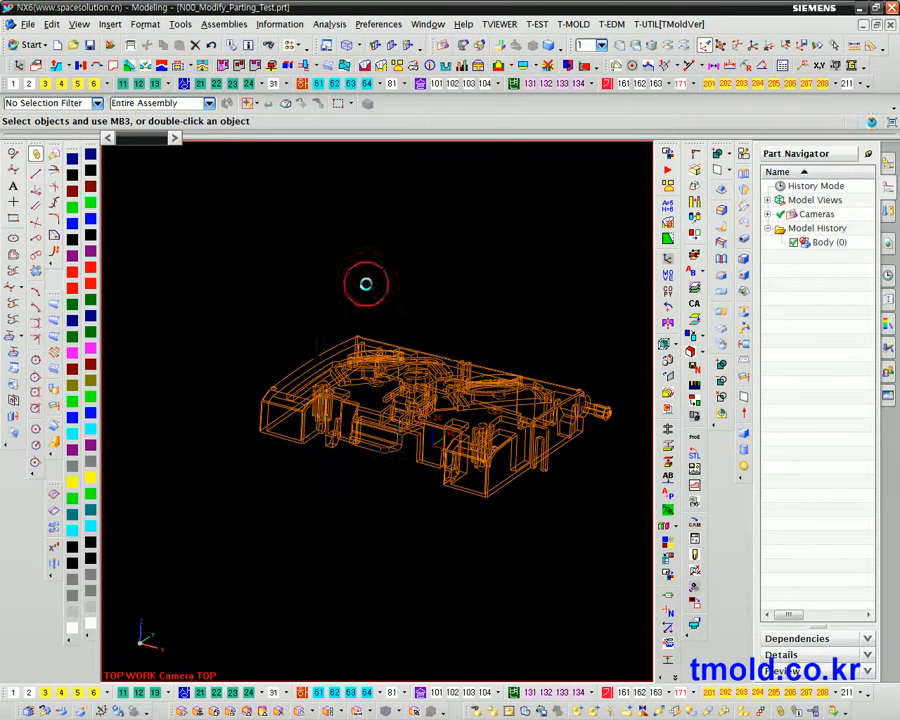
pyautogui.scroll(3, 422, 286)
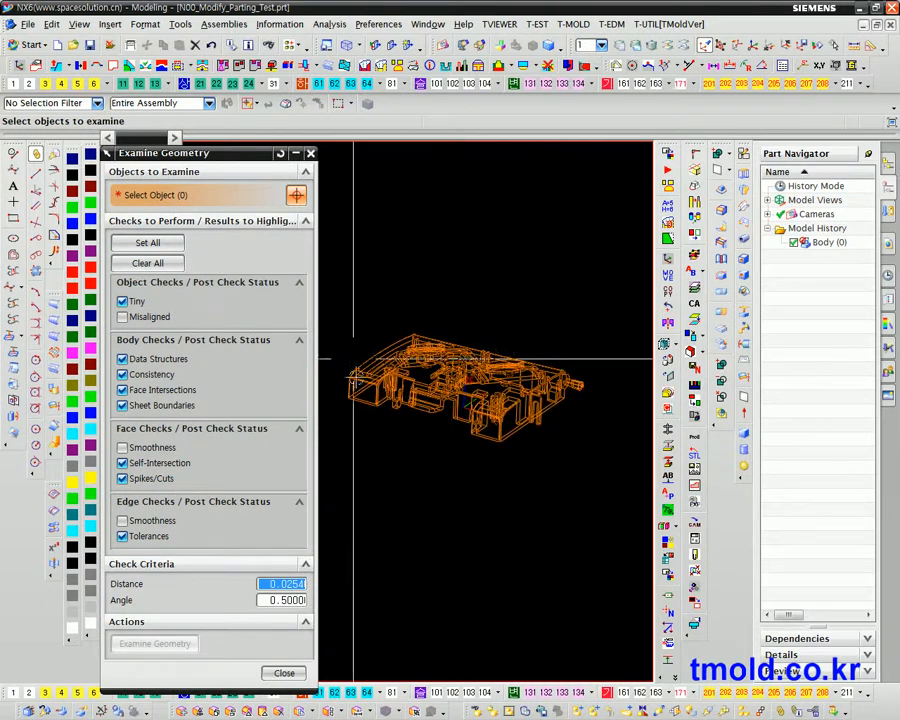
pyautogui.click(284, 674)
# Step: Set the distance tolerance to 0.02 in the modeling preferences and apply it
pyautogui.click(374, 23)
pyautogui.click(396, 405)
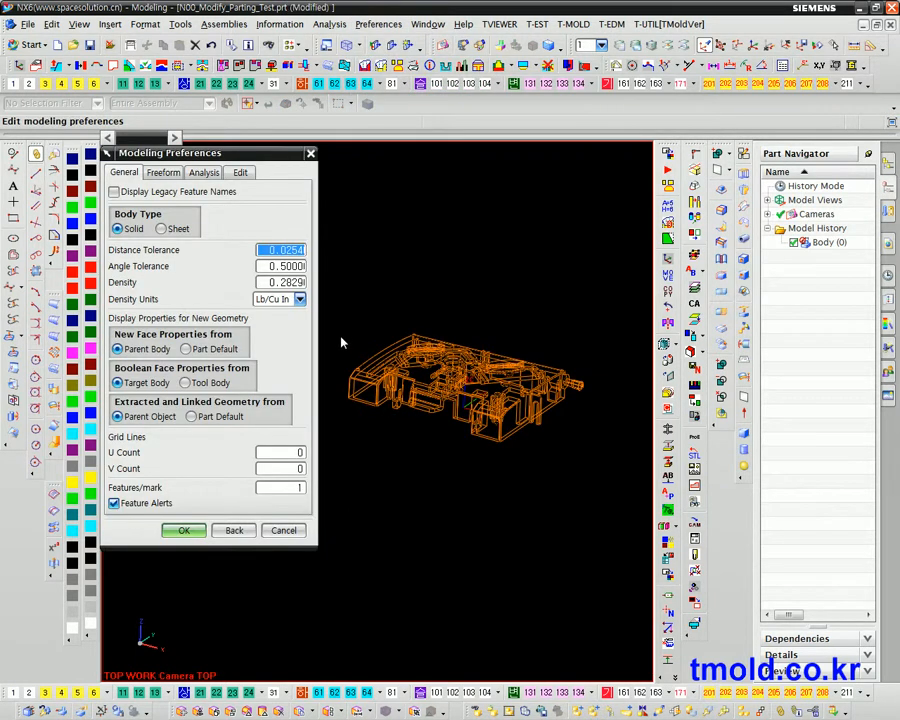
pyautogui.write('0.02')
pyautogui.press('Return')
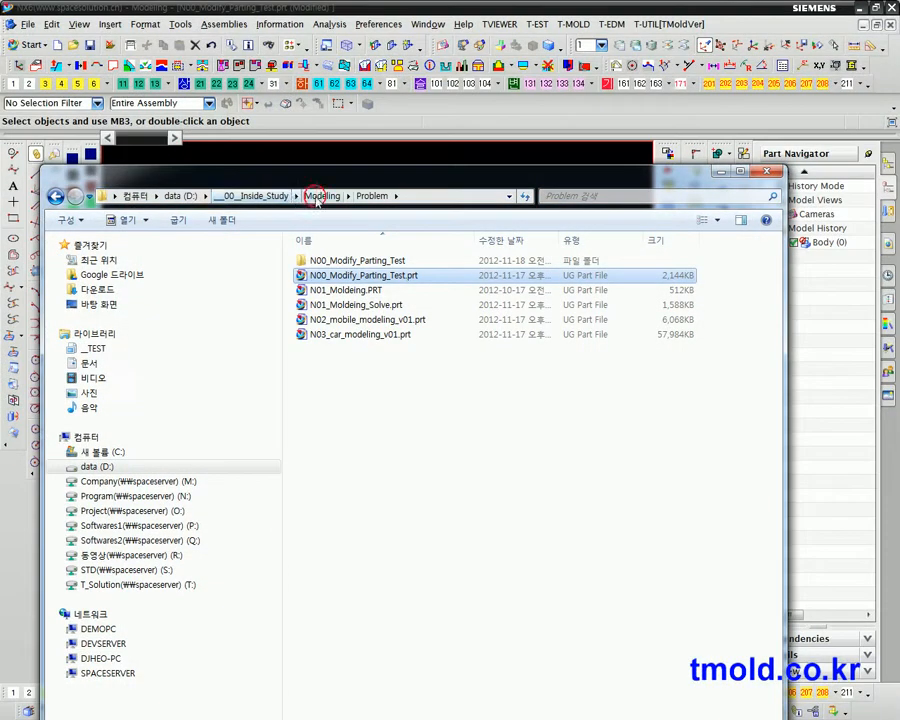
# Step: Open the 모델링 교육 v01.pptx presentation from the Modeling folder and read the problem conditions on slide 1
pyautogui.click(320, 196)
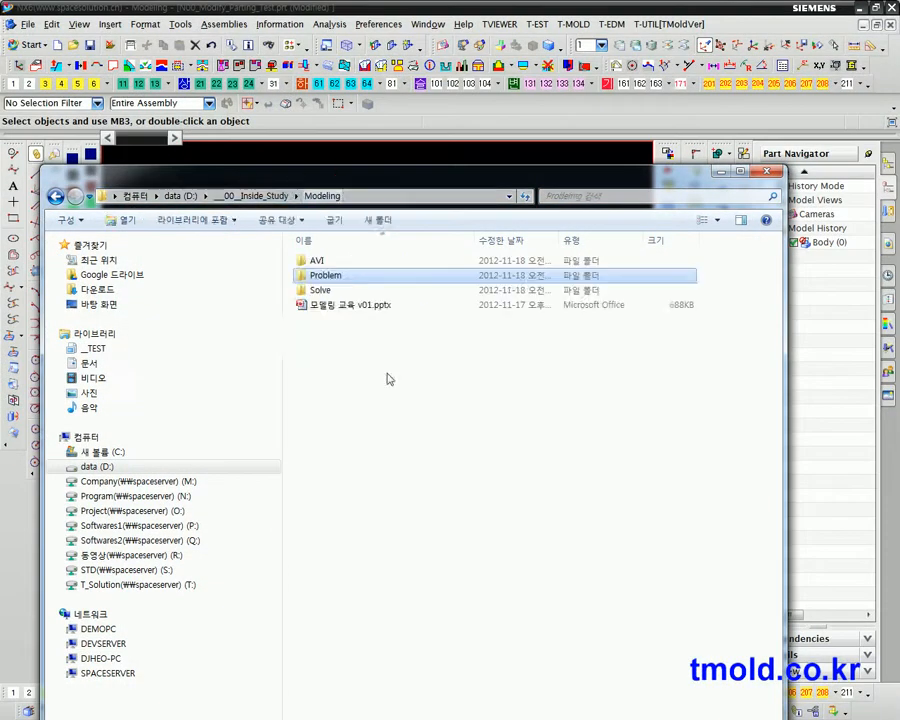
pyautogui.click(378, 308)
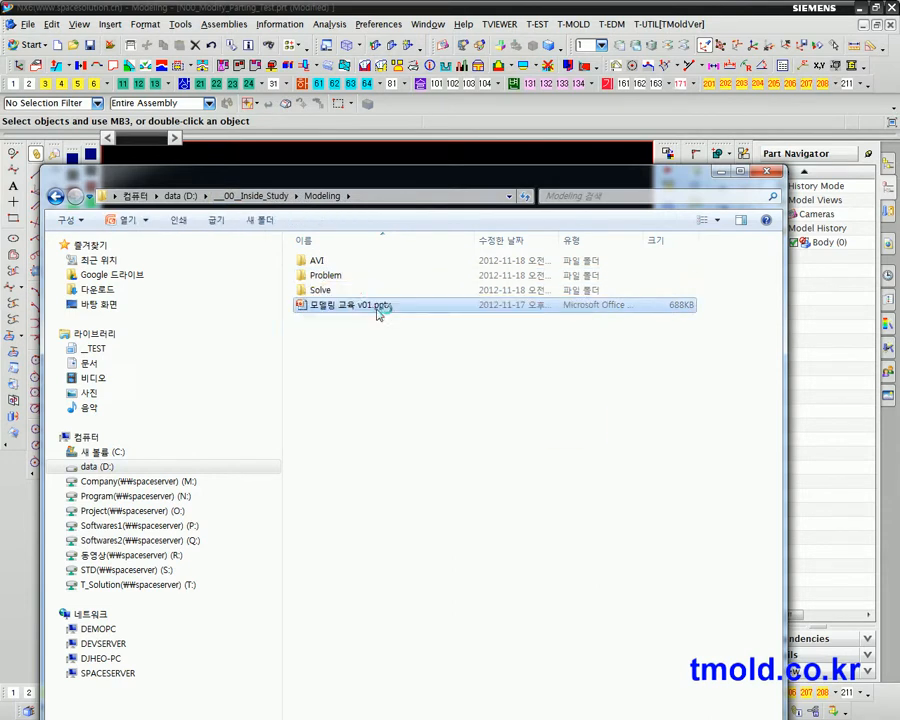
pyautogui.press('Return')
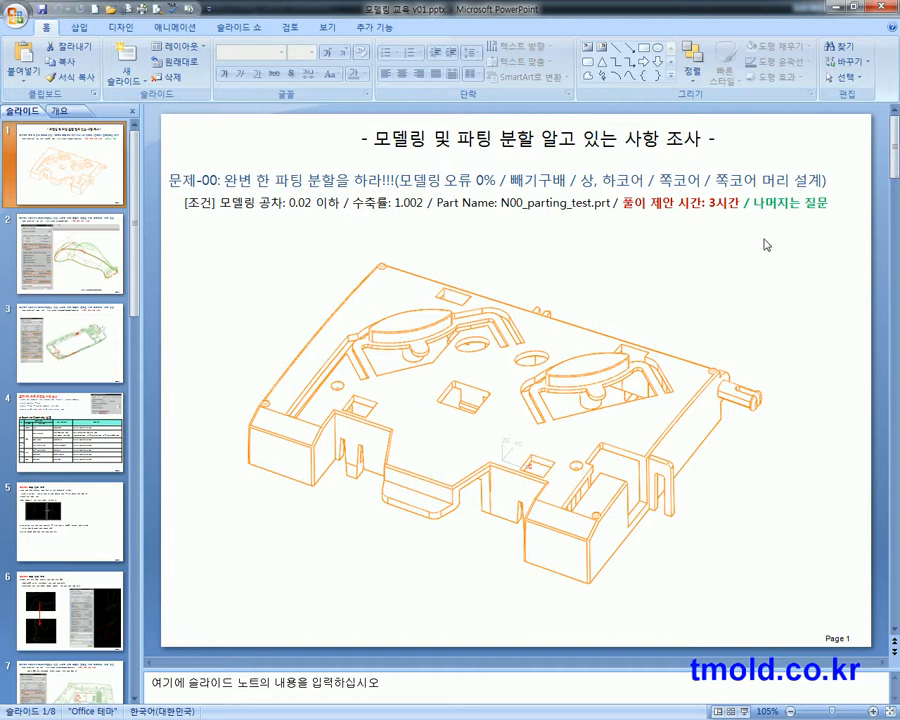
pyautogui.click(829, 10)
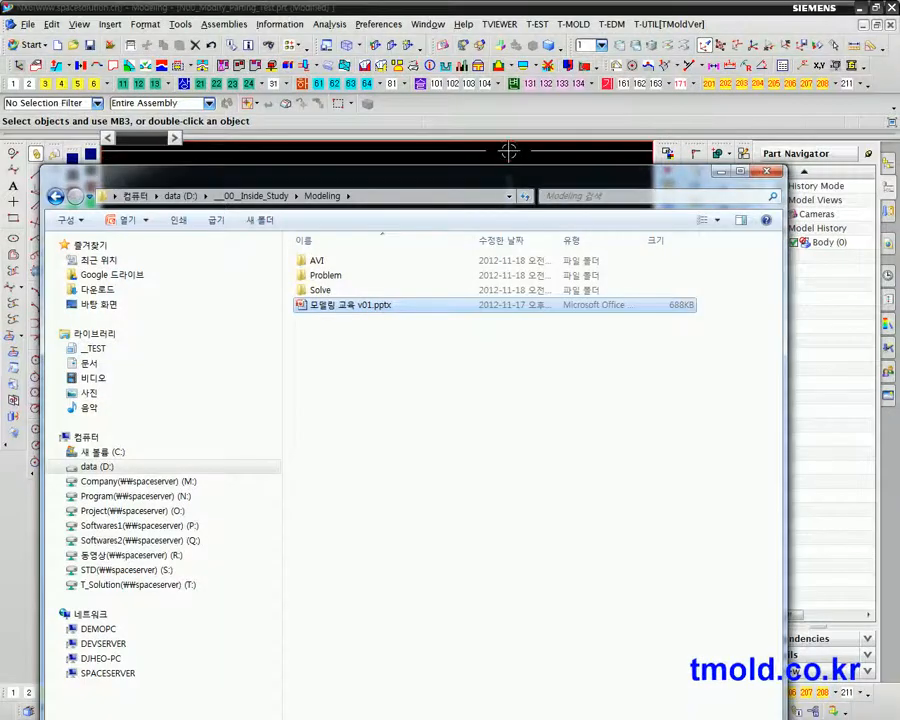
# Step: Return to NX and set the modeling preferences to take Boolean face properties from Tool Body and produce B-surface freeform construction results
pyautogui.click(499, 210)
pyautogui.click(379, 24)
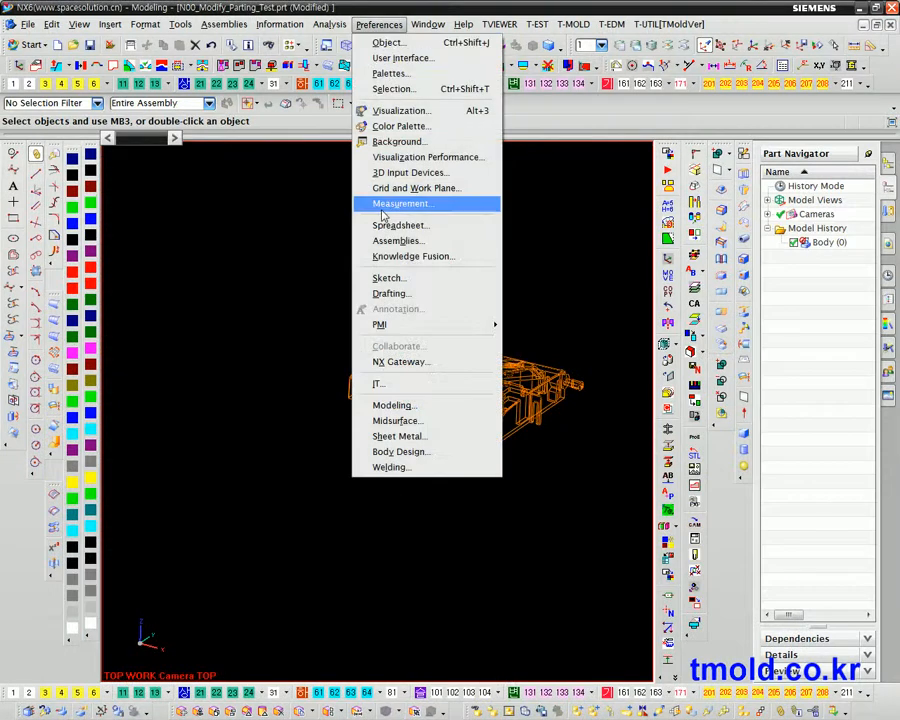
pyautogui.click(414, 404)
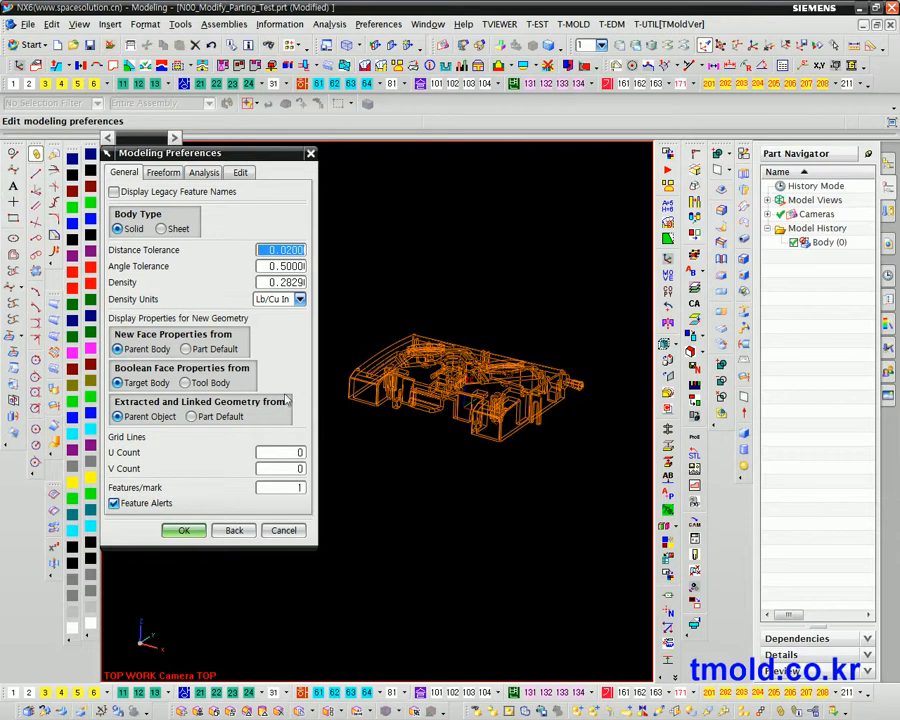
pyautogui.click(186, 382)
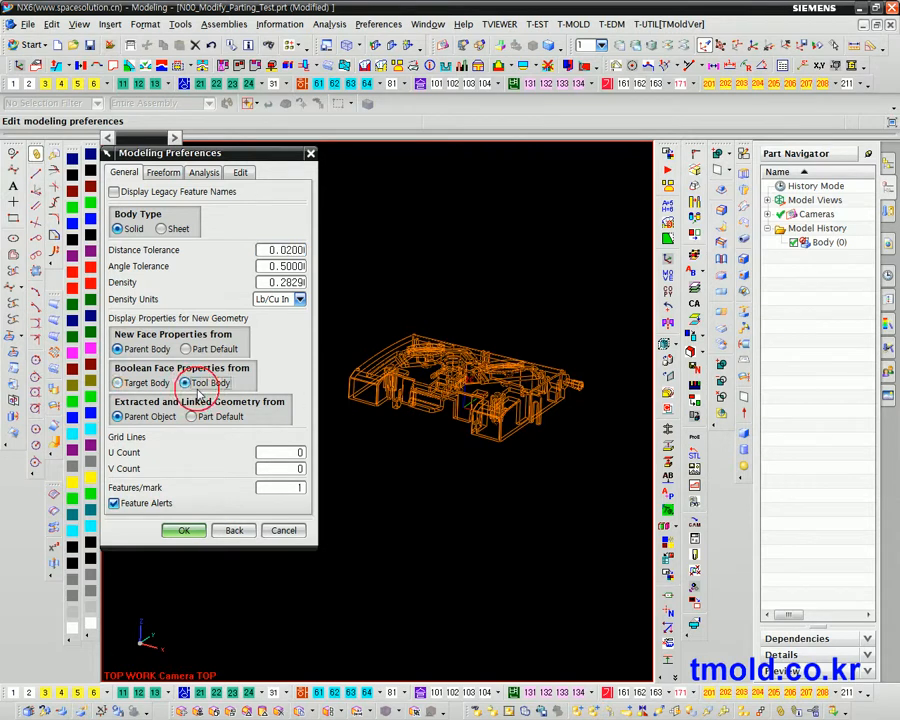
pyautogui.click(163, 173)
pyautogui.click(178, 301)
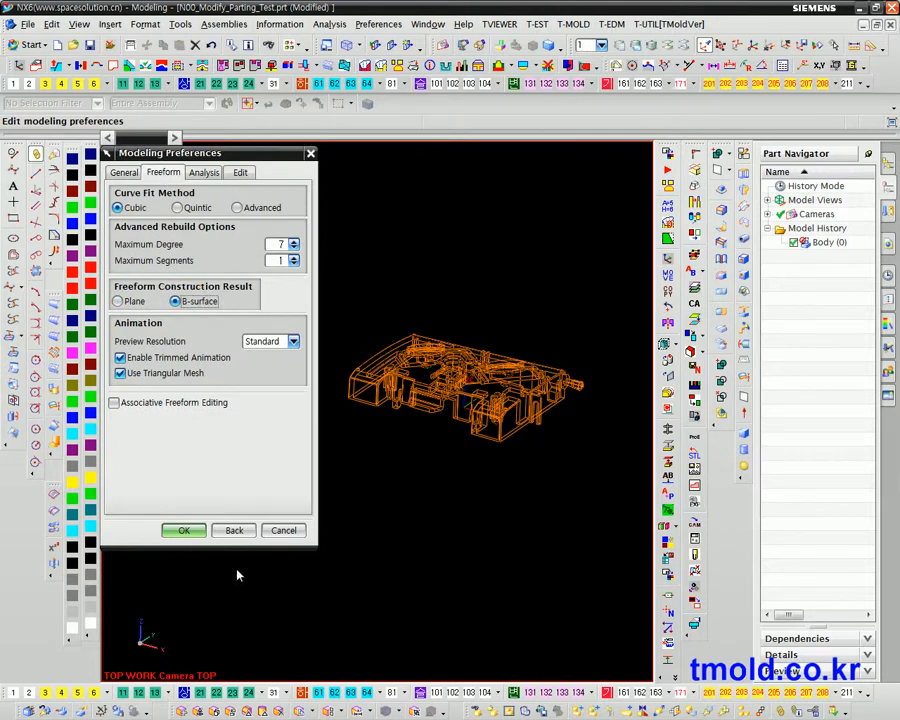
pyautogui.click(184, 531)
# Step: Choose Arc as the object type in the object preferences and accept the dialog
pyautogui.click(378, 24)
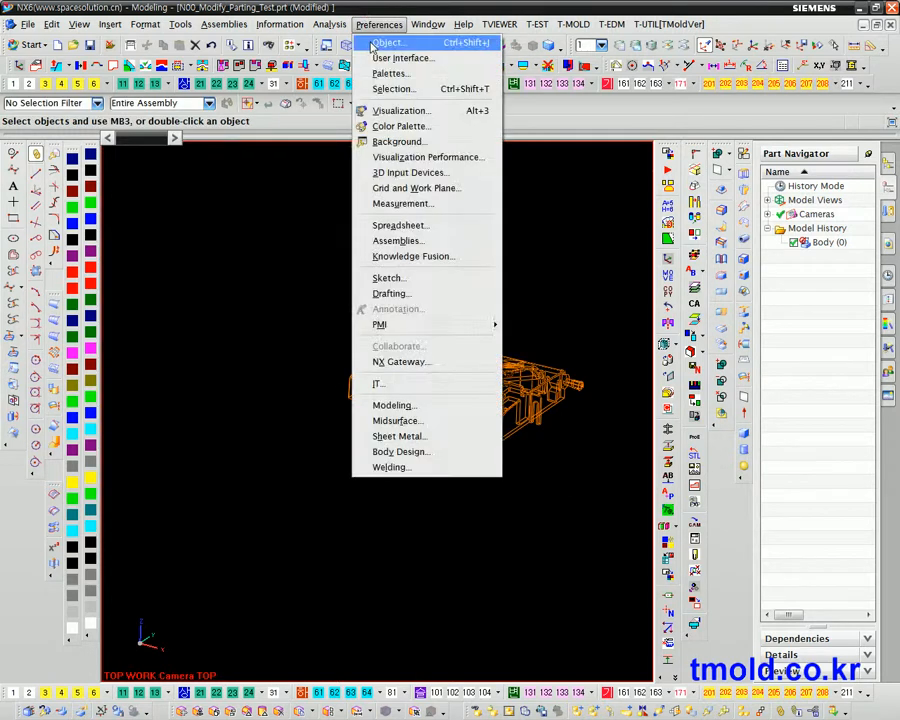
pyautogui.click(382, 40)
pyautogui.click(251, 215)
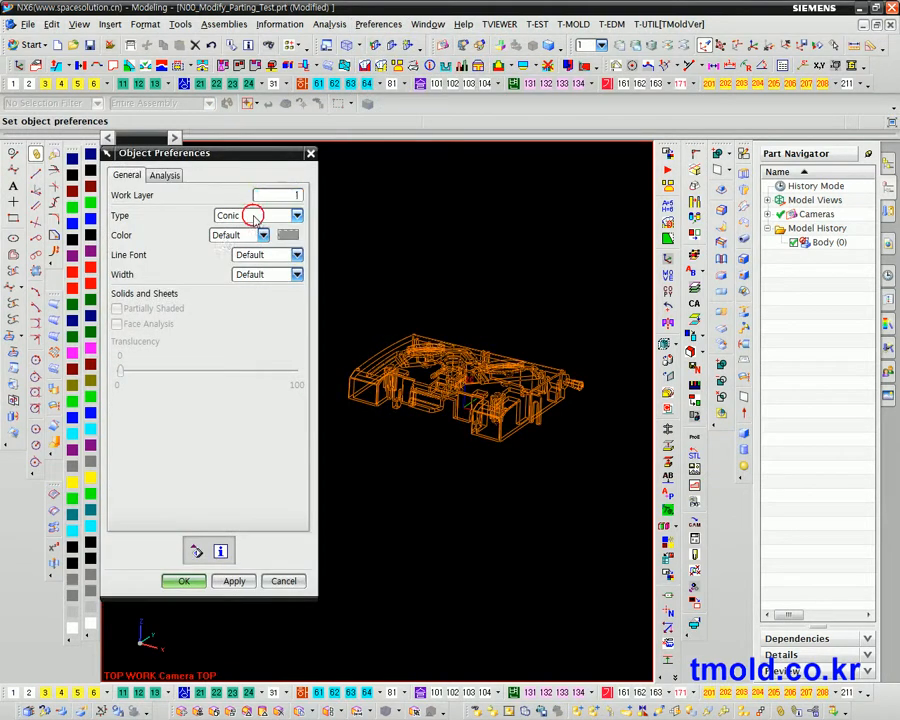
pyautogui.click(251, 256)
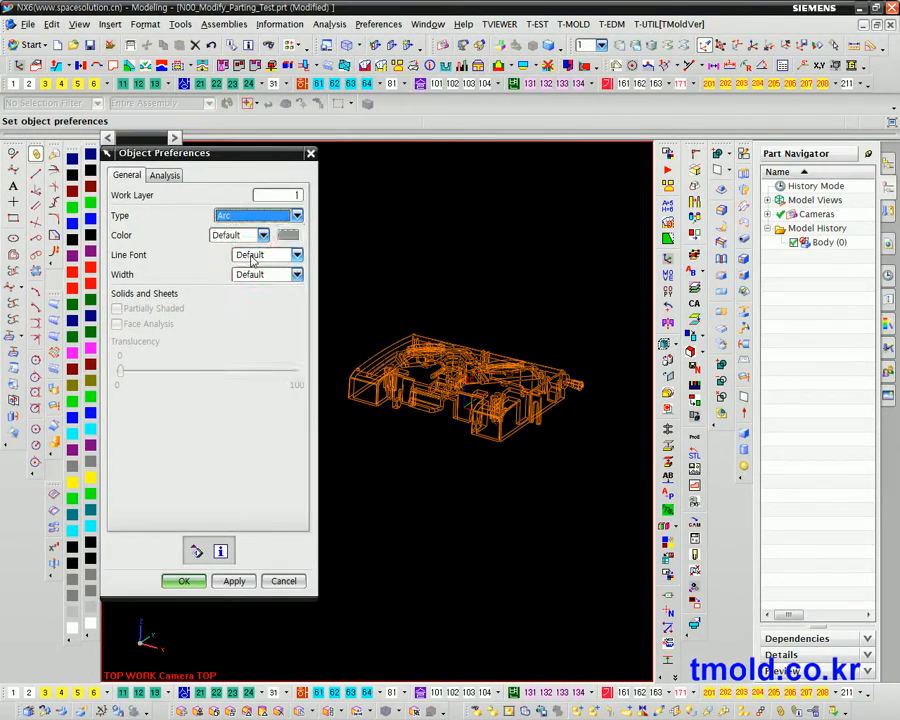
pyautogui.click(184, 581)
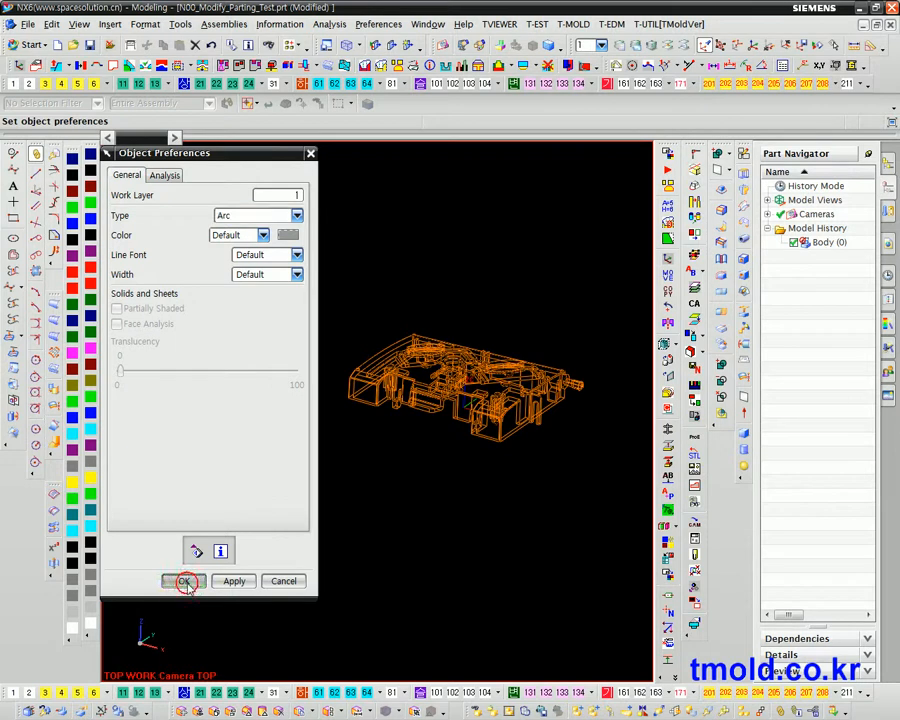
# Step: Open the list of current user-level settings in Customer Defaults and review it down to the Mold Wizard entries
pyautogui.click(24, 24)
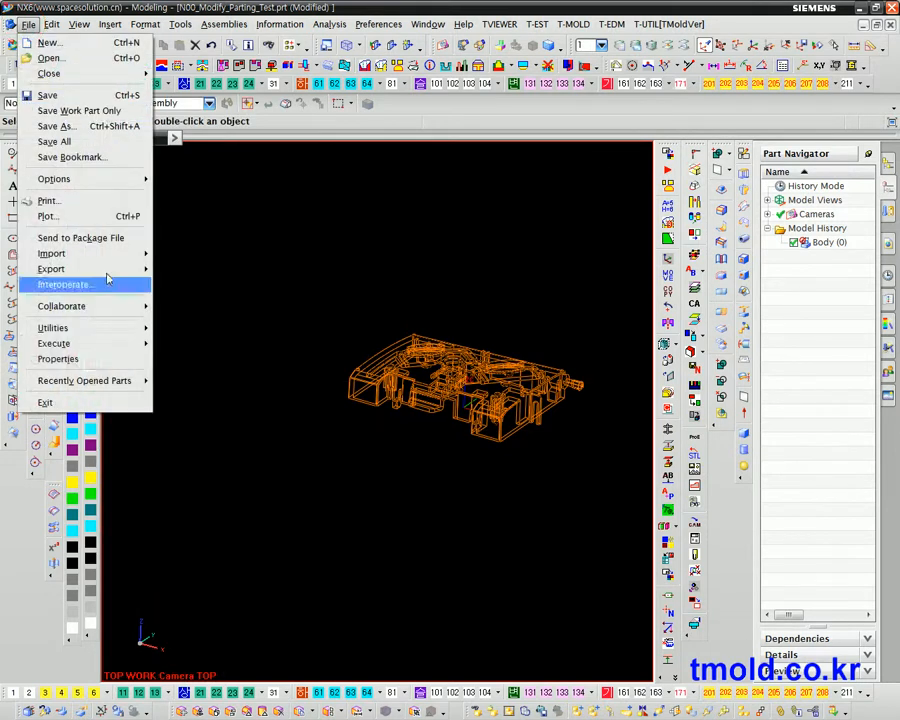
pyautogui.moveTo(140, 328)
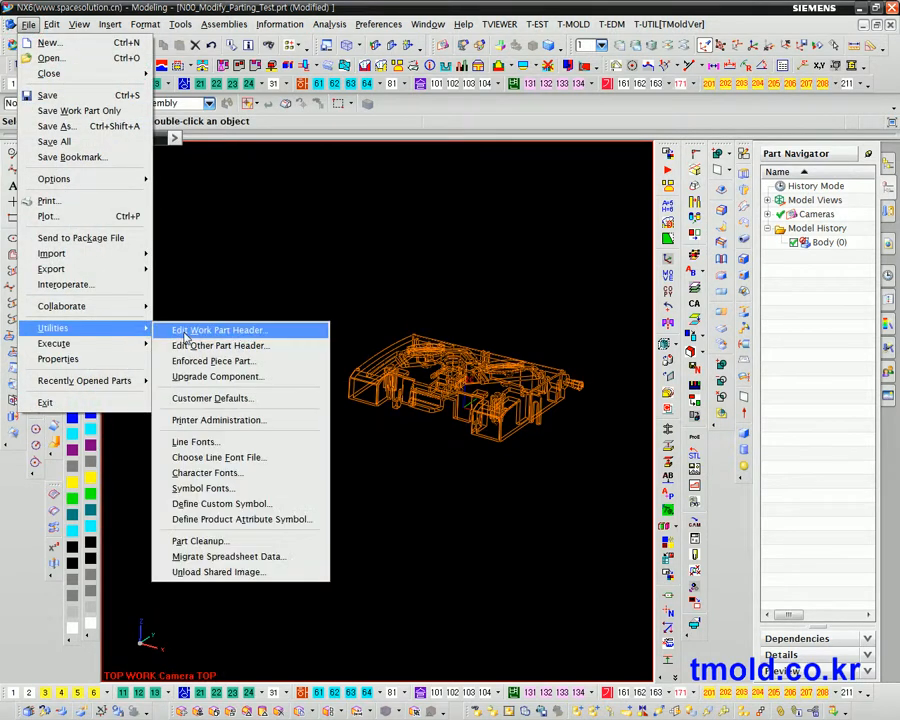
pyautogui.click(240, 400)
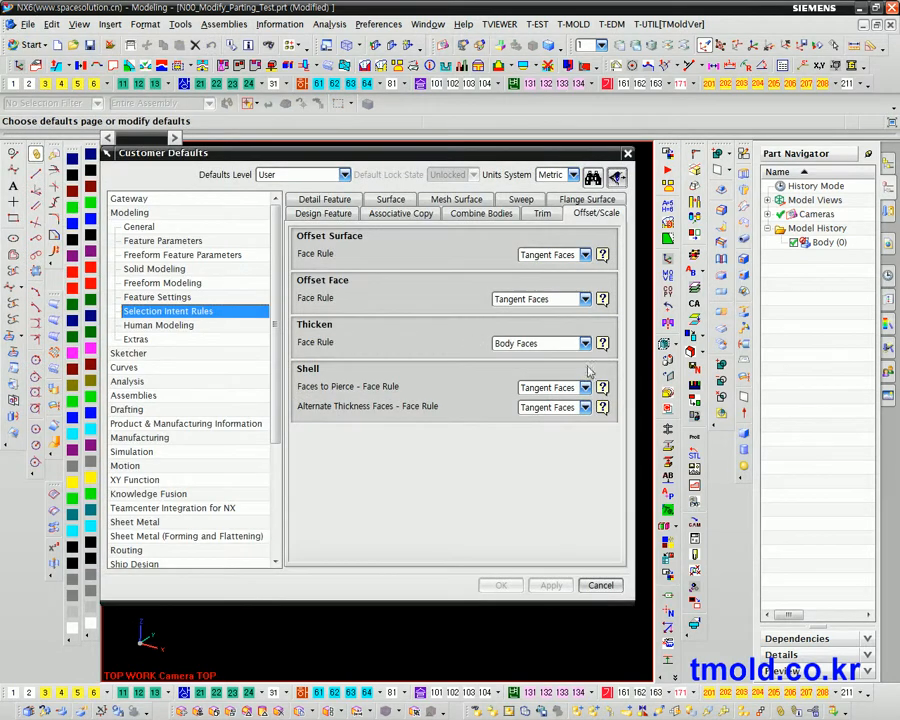
pyautogui.click(617, 178)
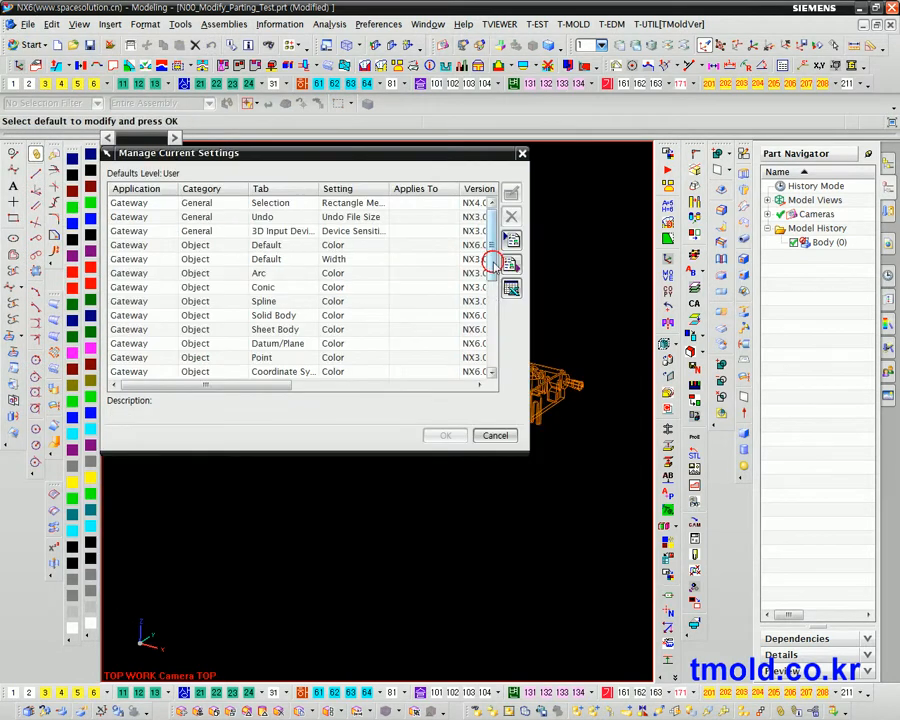
pyautogui.moveTo(492, 256); pyautogui.dragTo(502, 370)
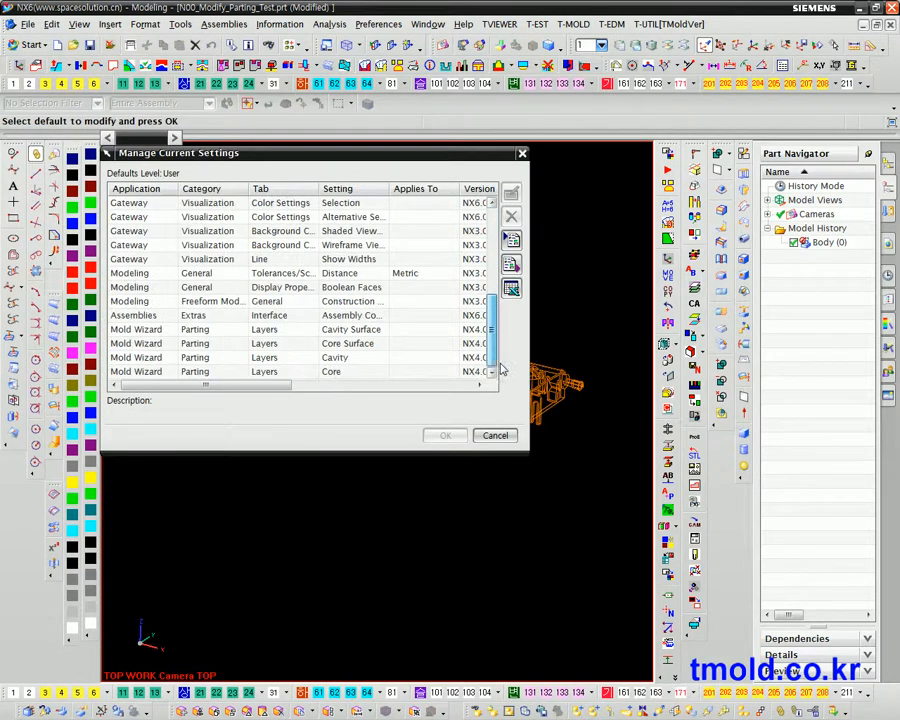
# Step: Import the customer defaults file from the Customer_Defaults folder under ___00__Inside_Study and close the import report
pyautogui.click(512, 242)
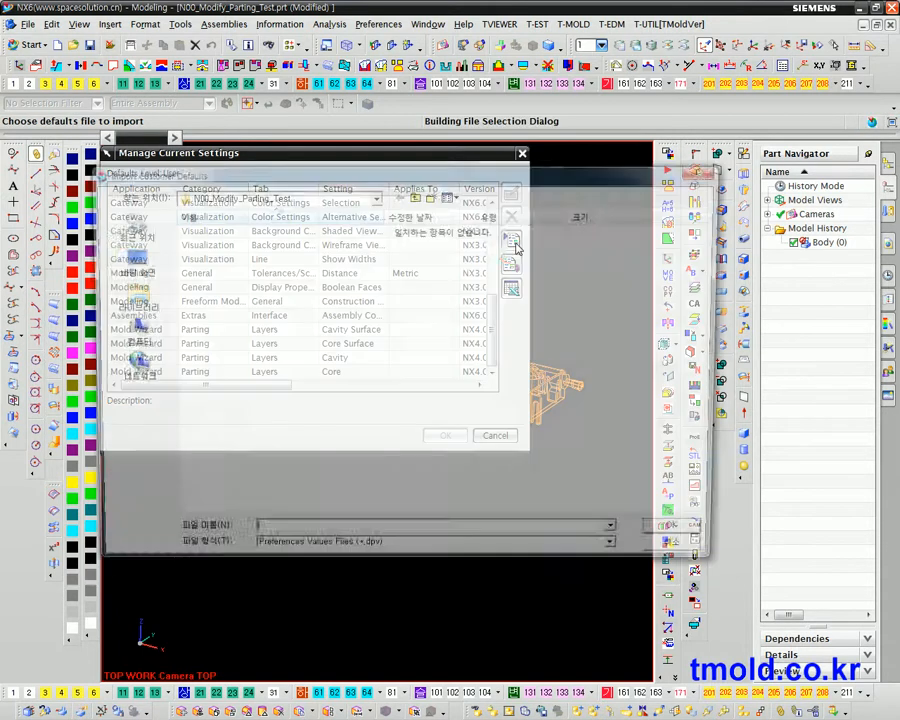
pyautogui.click(325, 194)
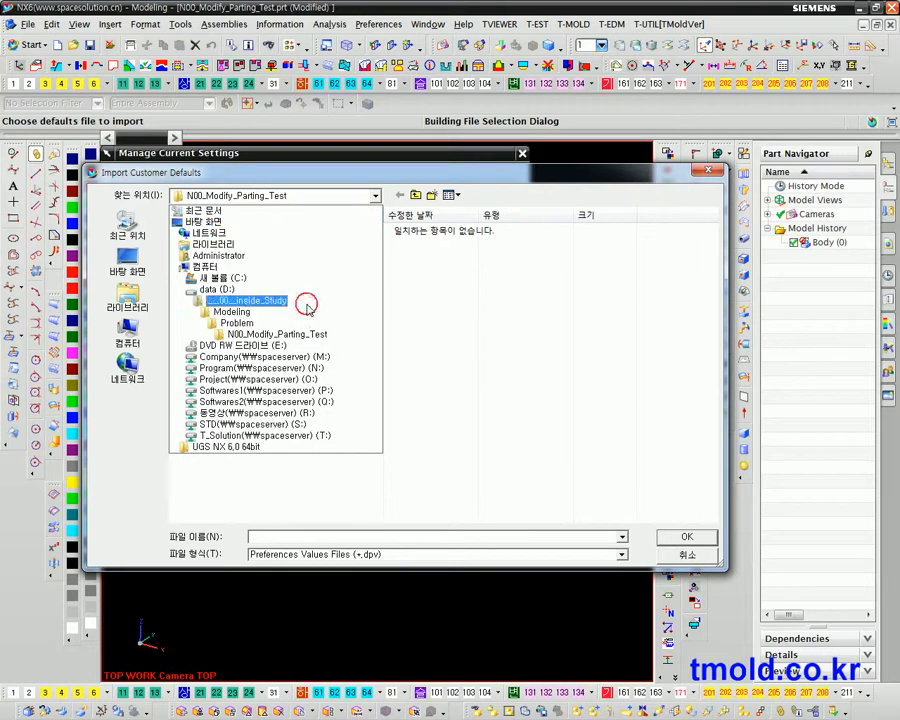
pyautogui.click(300, 300)
pyautogui.click(221, 283)
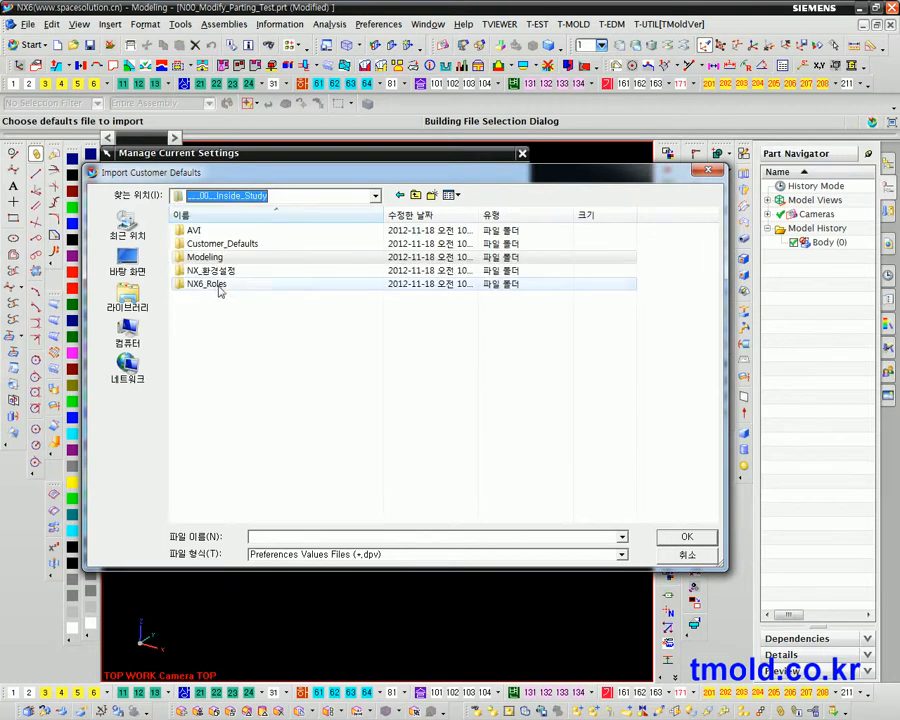
pyautogui.doubleClick(221, 245)
pyautogui.doubleClick(227, 233)
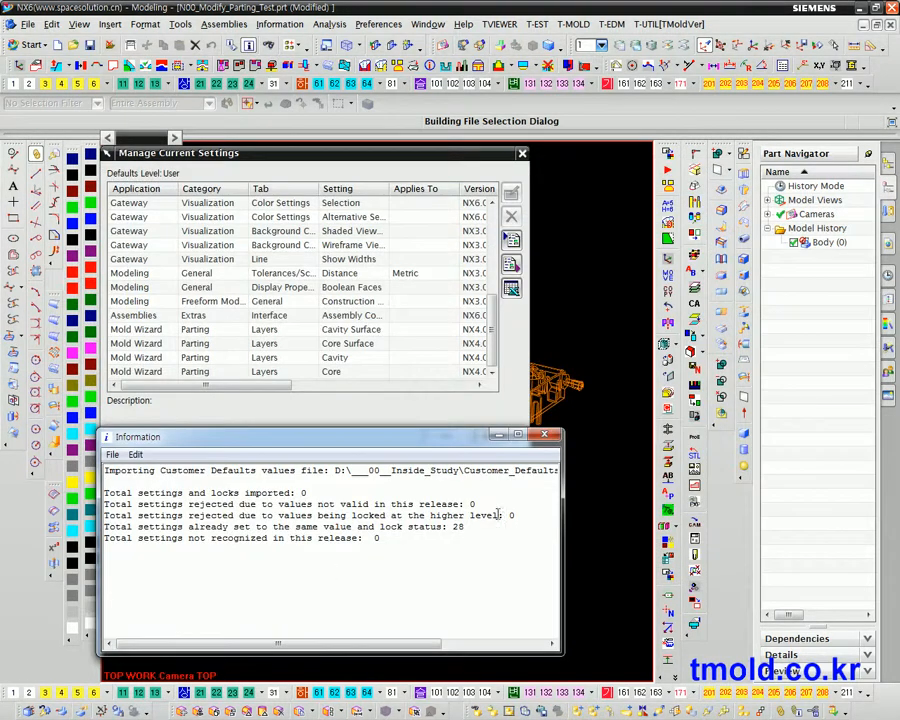
pyautogui.click(544, 434)
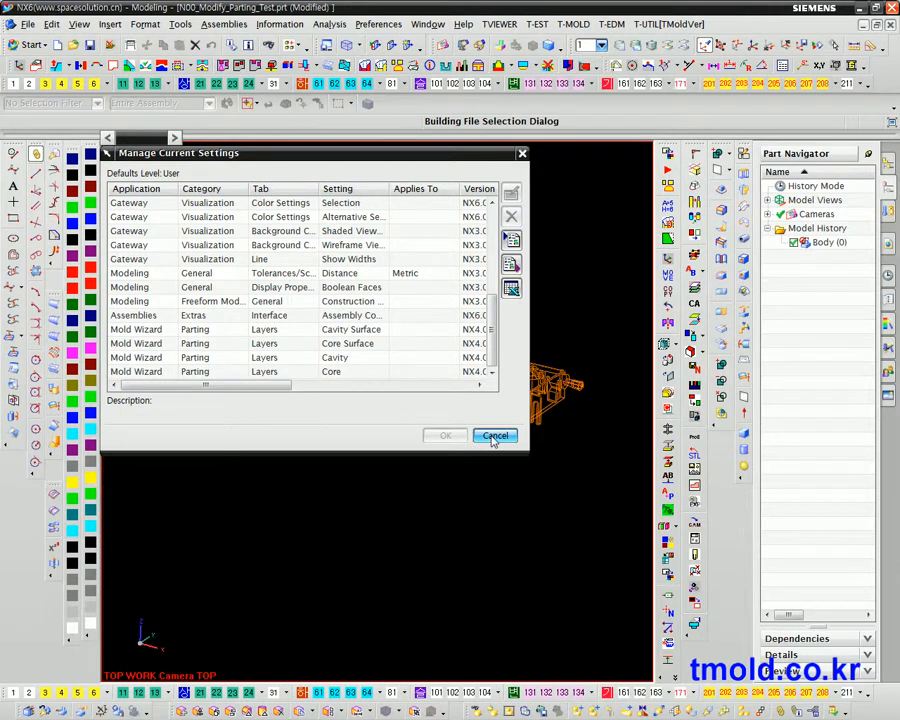
# Step: Close the list of current settings and leave Customer Defaults without further changes
pyautogui.click(493, 436)
pyautogui.click(545, 586)
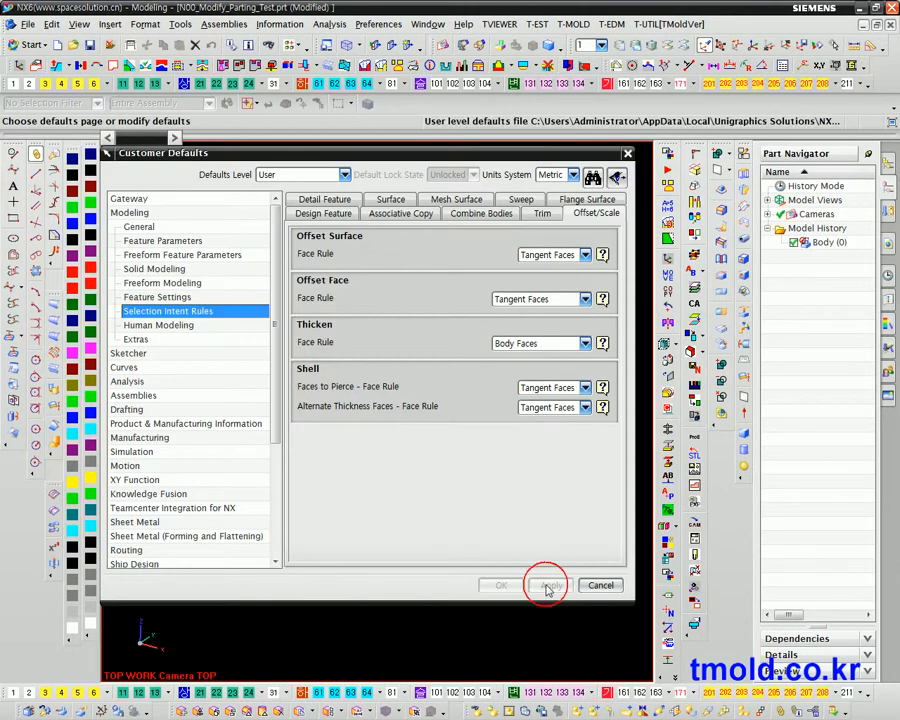
pyautogui.click(606, 585)
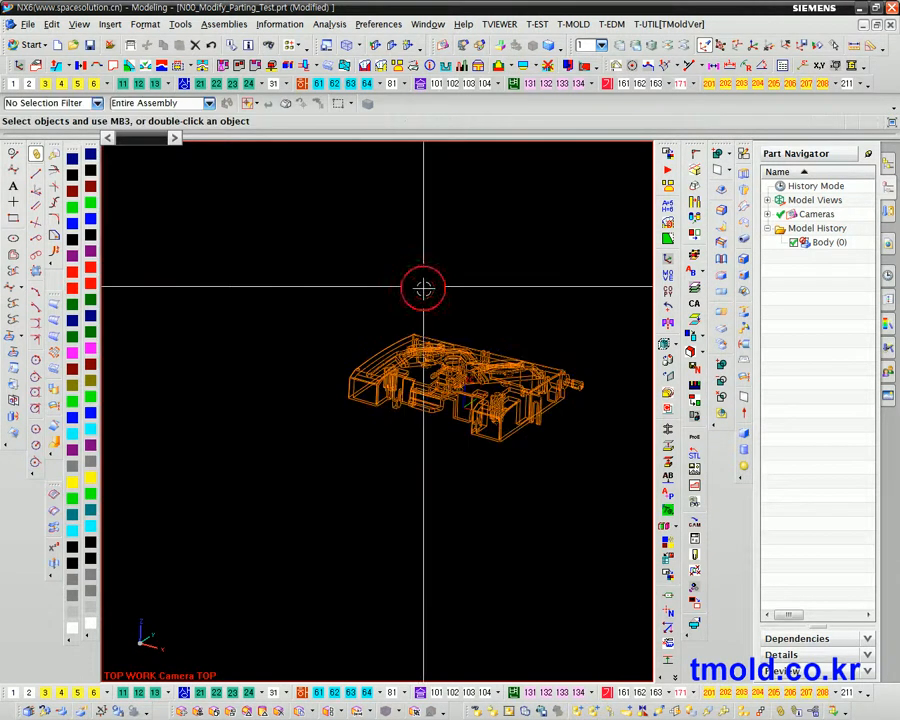
# Step: Set the Arc object color to MAGENTA (ID 5) in the object preferences
pyautogui.click(379, 24)
pyautogui.click(387, 43)
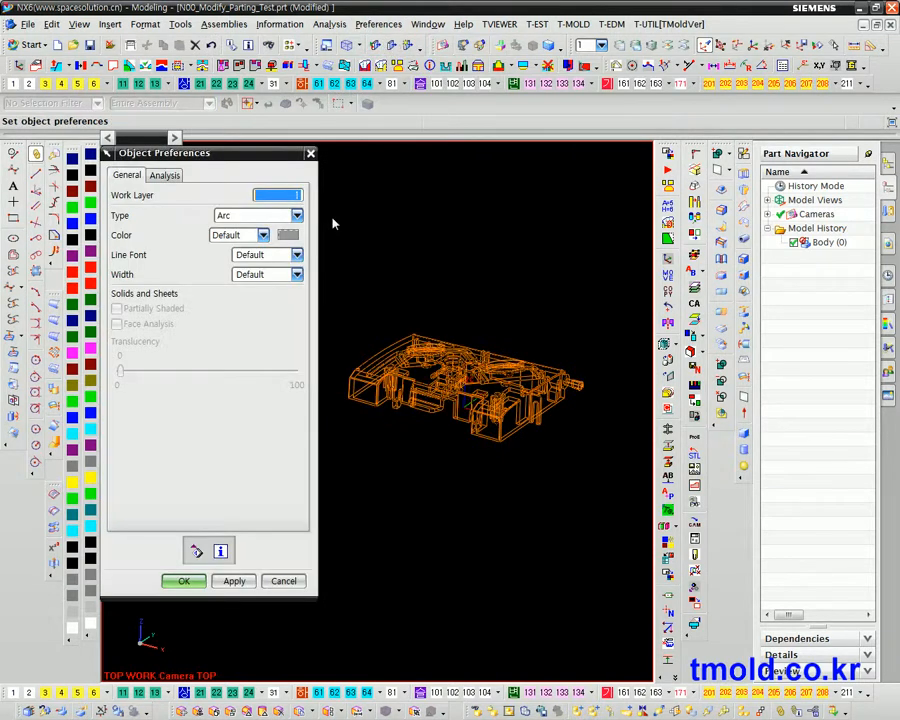
pyautogui.click(287, 235)
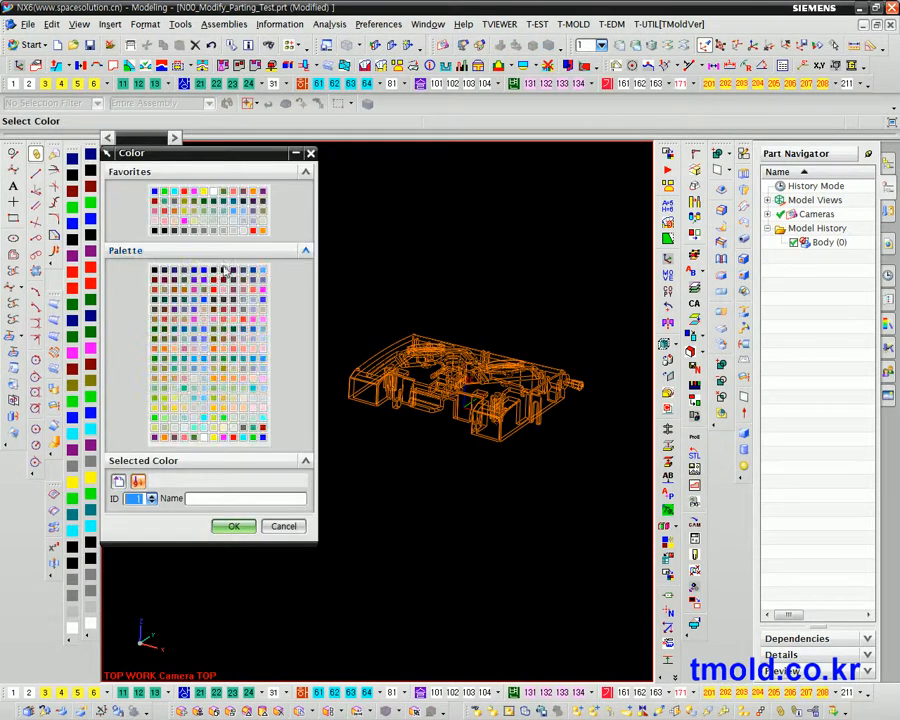
pyautogui.click(194, 193)
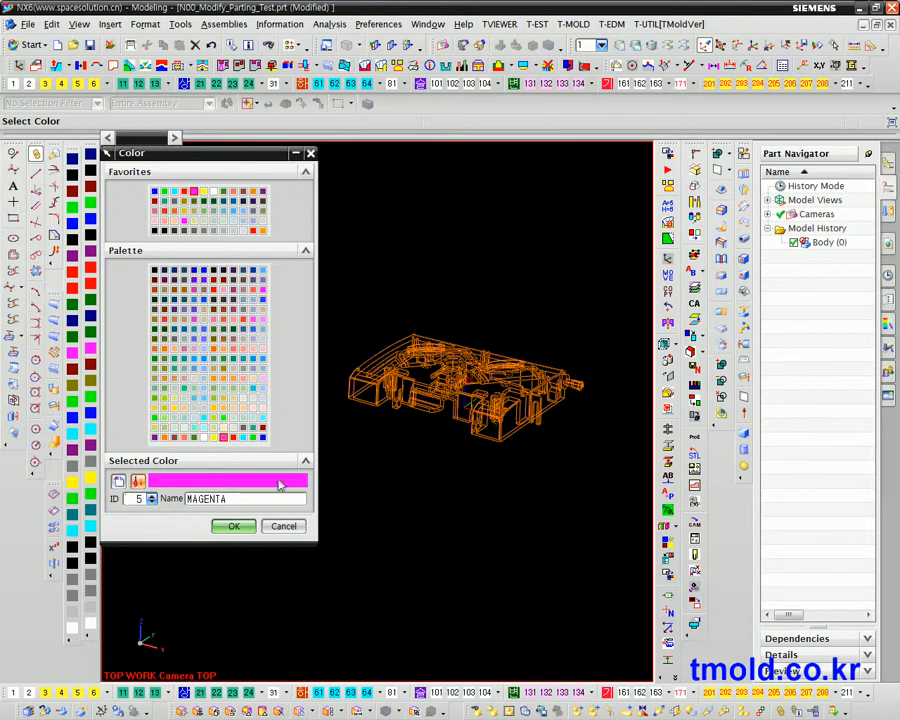
pyautogui.click(234, 527)
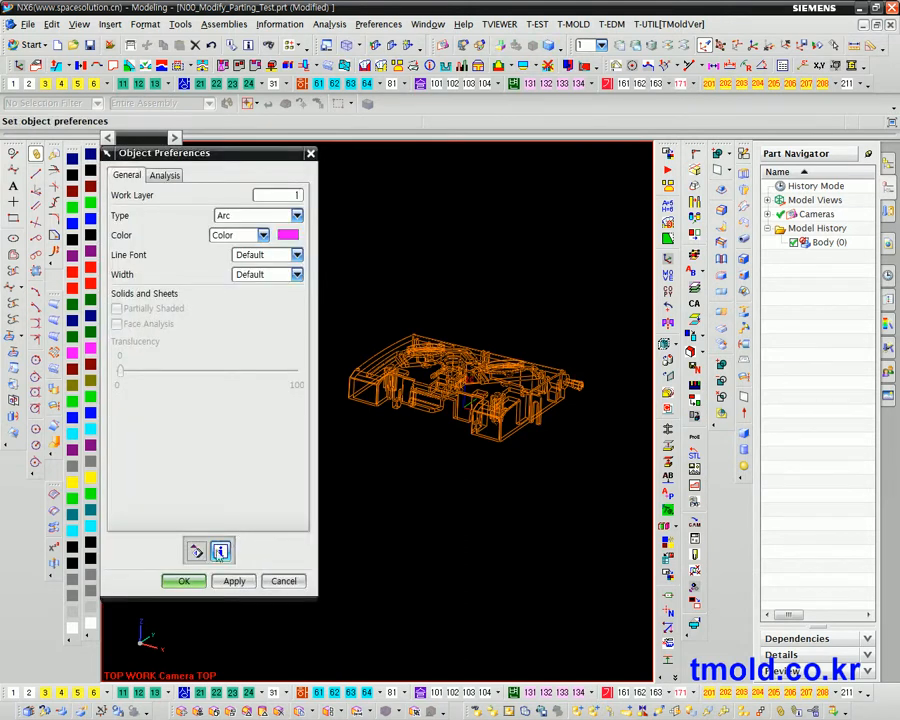
# Step: Choose Conic as the object type and set its color to Pale Plum (ID 117)
pyautogui.click(250, 218)
pyautogui.click(251, 263)
pyautogui.click(288, 235)
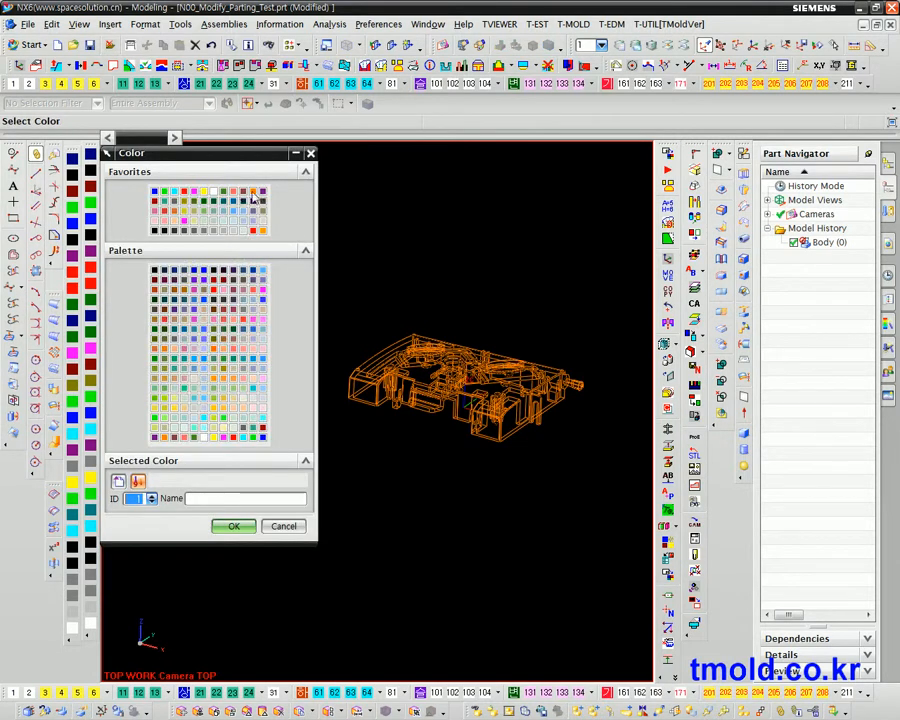
pyautogui.click(177, 216)
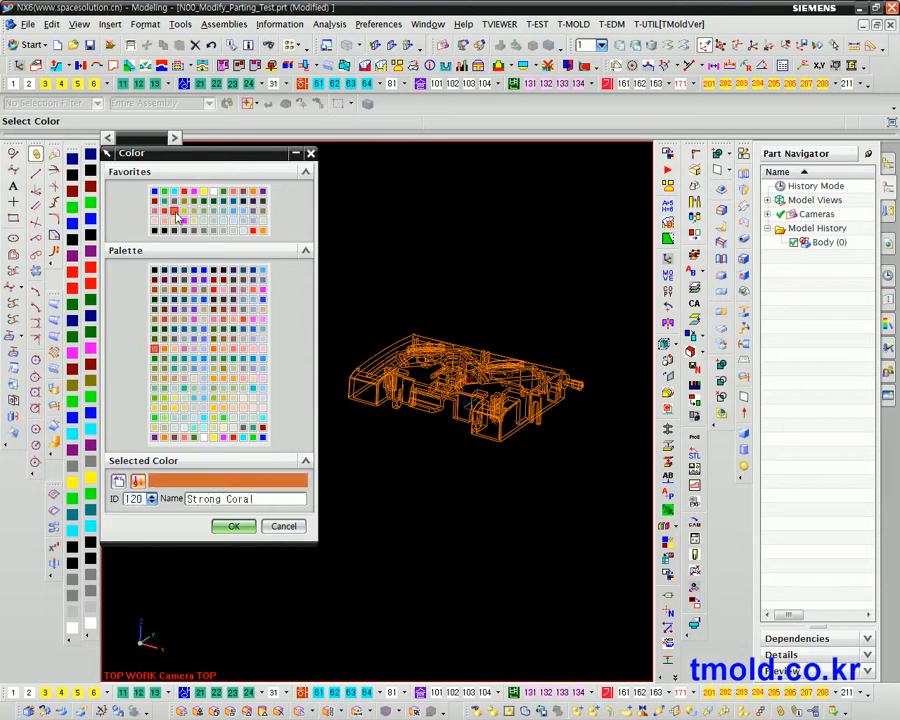
pyautogui.click(164, 211)
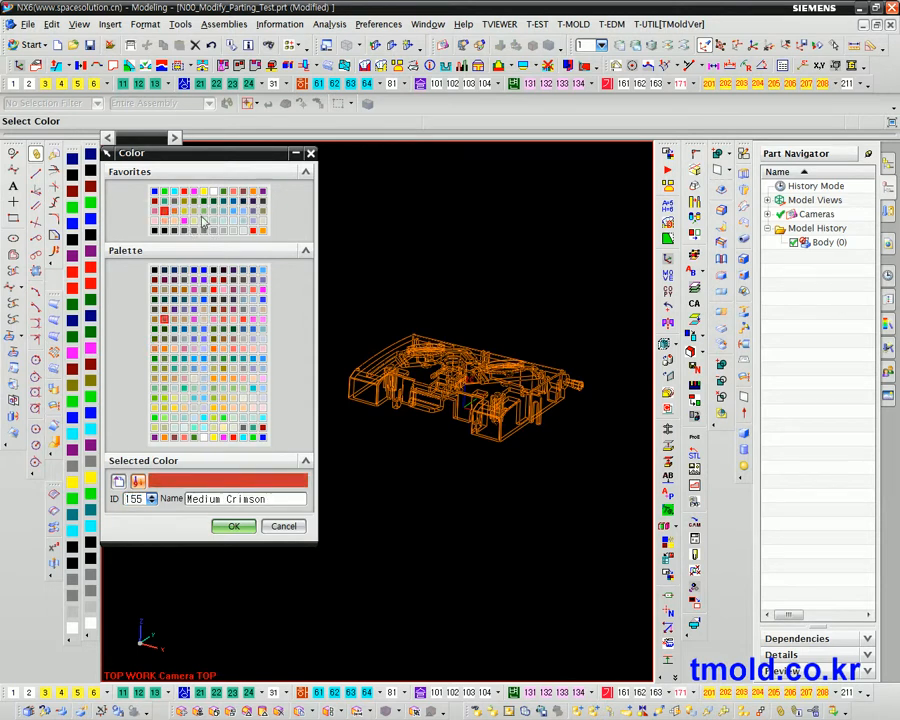
pyautogui.click(185, 350)
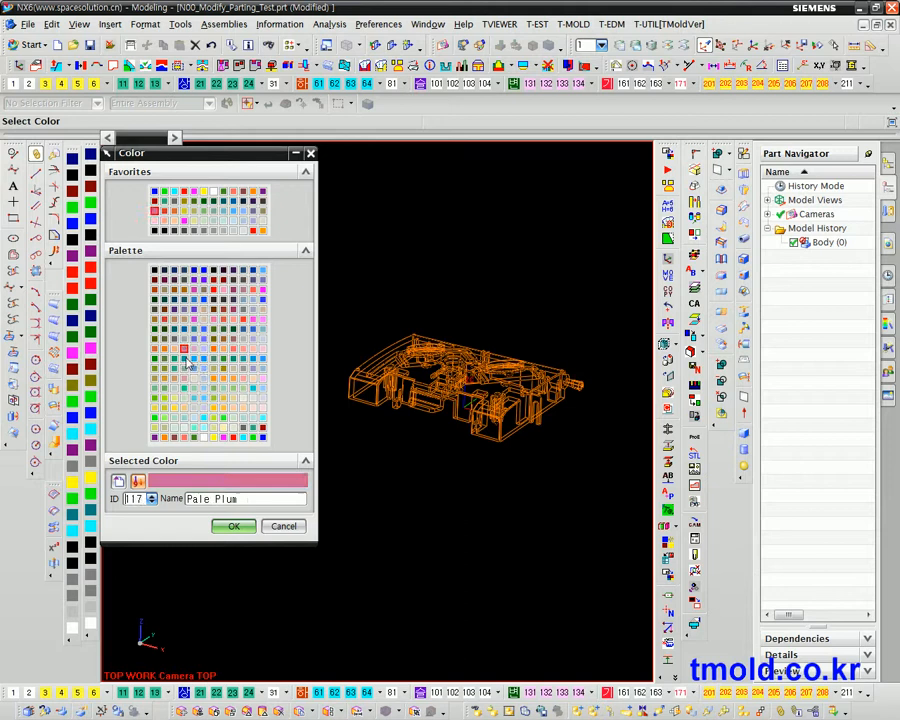
pyautogui.click(231, 525)
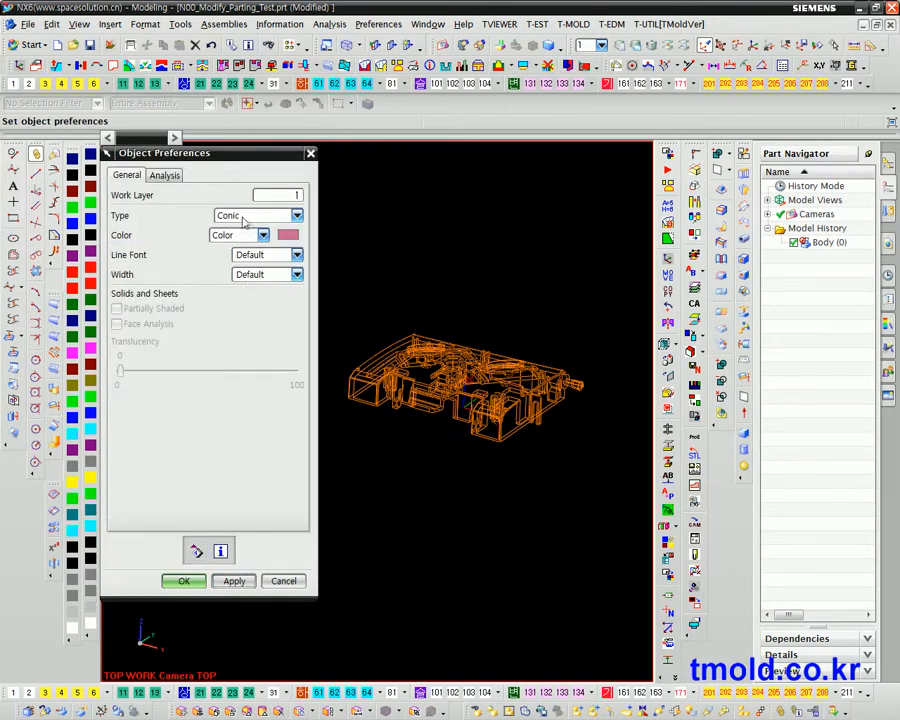
# Step: Choose Spline as the object type, set its color to PINK (ID 9), and apply it
pyautogui.click(243, 218)
pyautogui.click(247, 278)
pyautogui.click(285, 234)
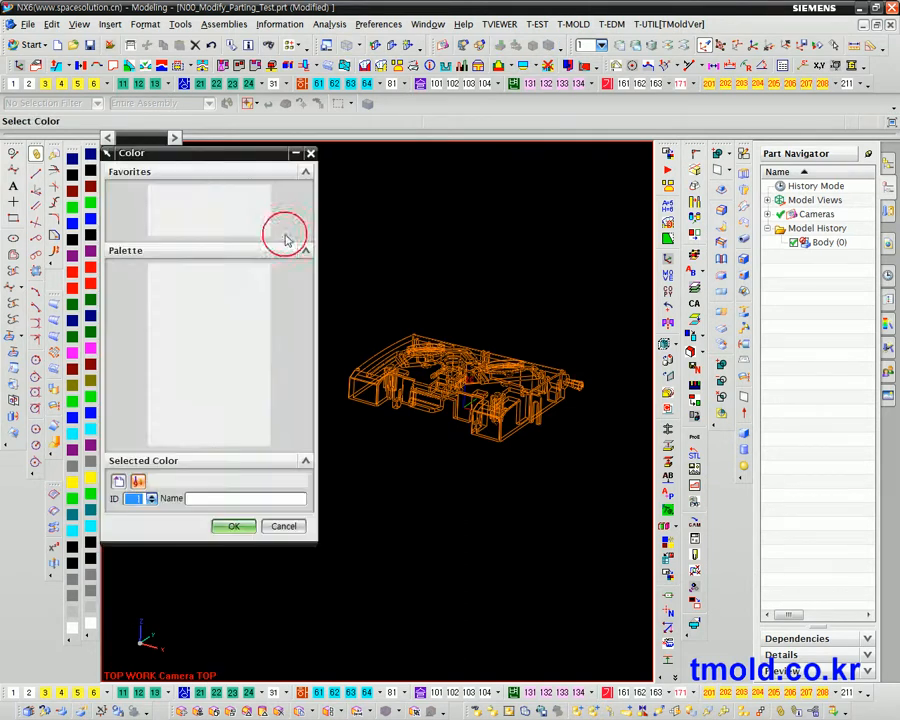
pyautogui.click(182, 437)
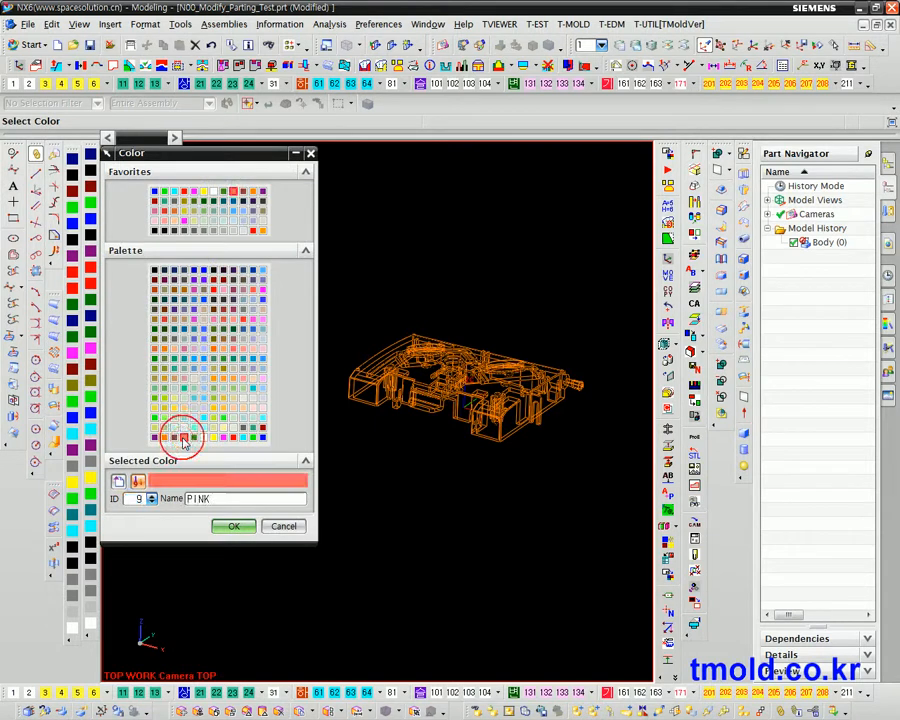
pyautogui.click(236, 530)
pyautogui.click(234, 580)
# Step: Choose Solid Body as the object type, set its color to Deep Emerald (ID 106), and apply it
pyautogui.click(247, 217)
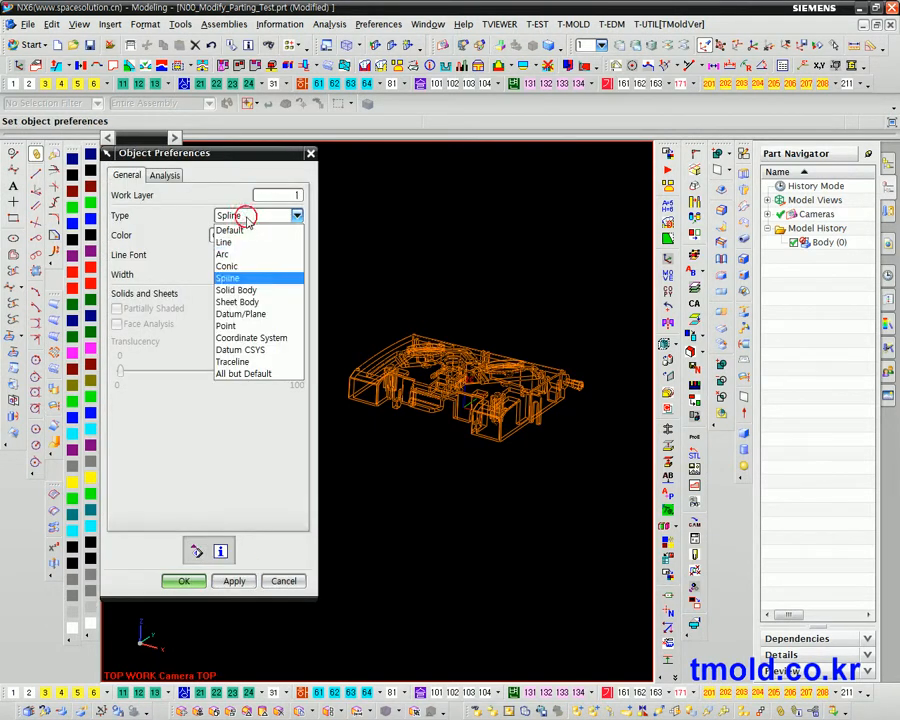
pyautogui.click(247, 290)
pyautogui.click(286, 236)
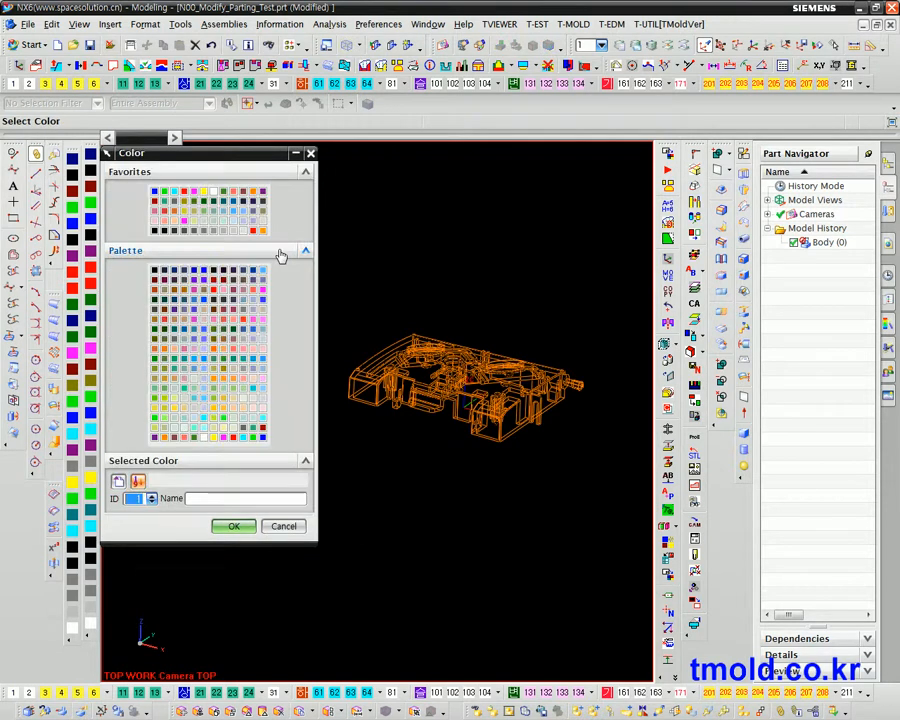
pyautogui.click(178, 366)
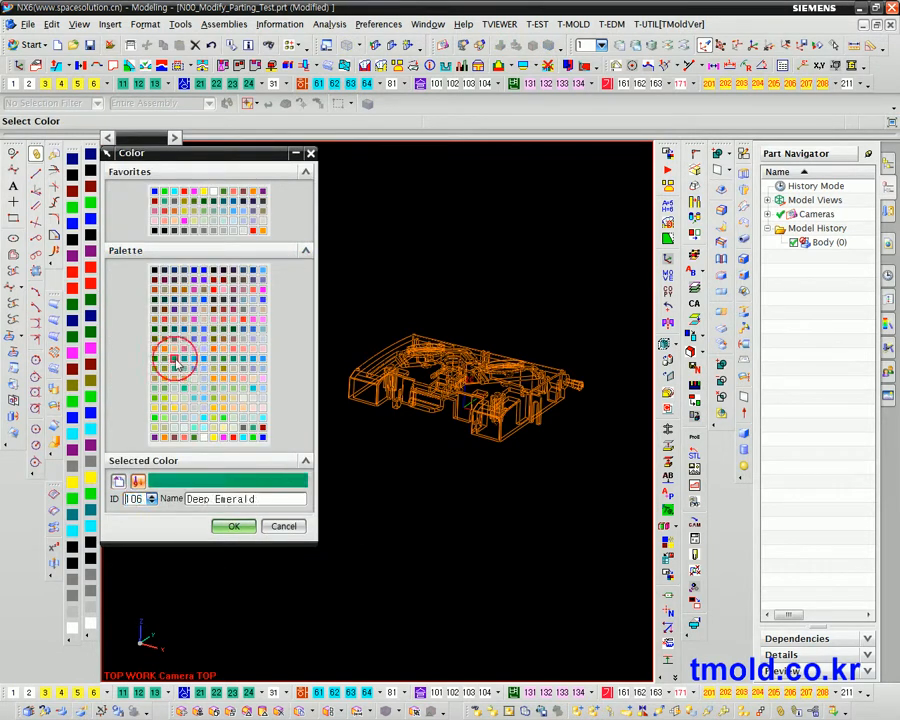
pyautogui.click(234, 526)
pyautogui.click(235, 577)
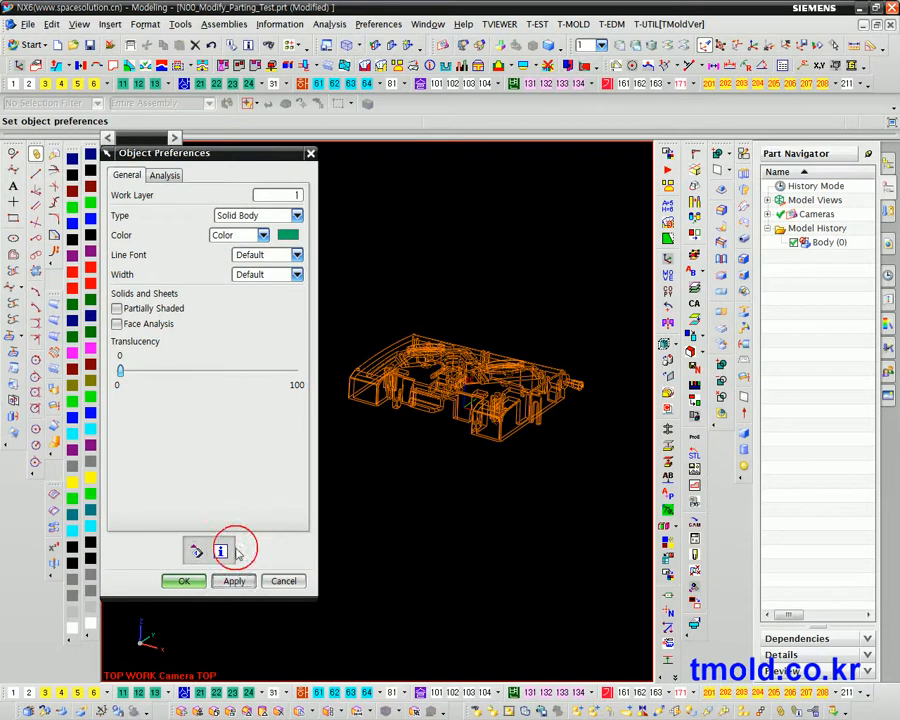
# Step: Choose Sheet Body as the object type, set its color to ORANGE (ID 11), and apply it
pyautogui.click(243, 215)
pyautogui.click(253, 302)
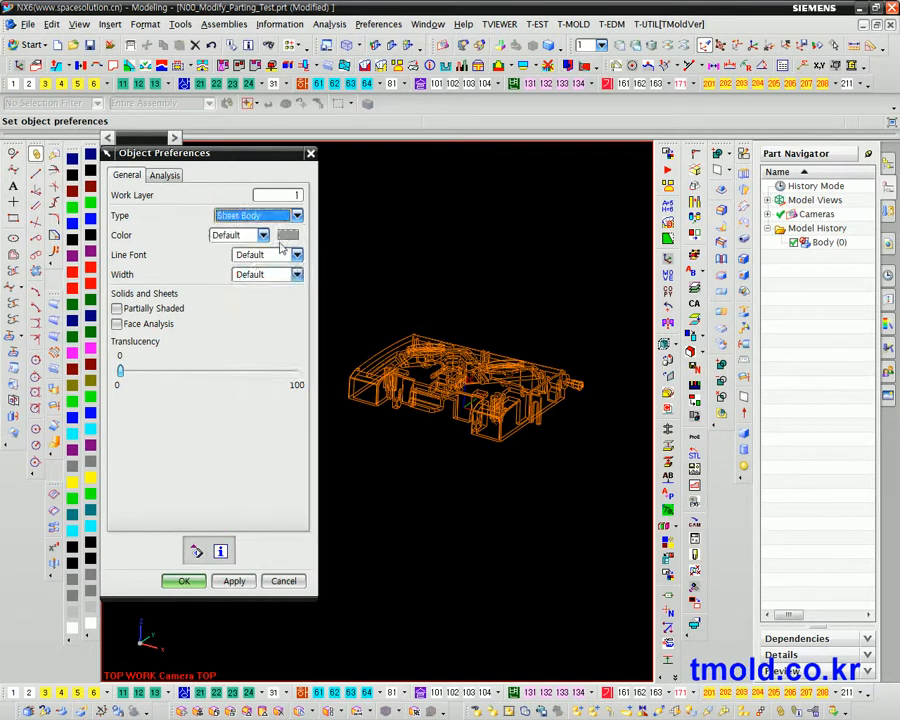
pyautogui.click(287, 234)
pyautogui.click(253, 193)
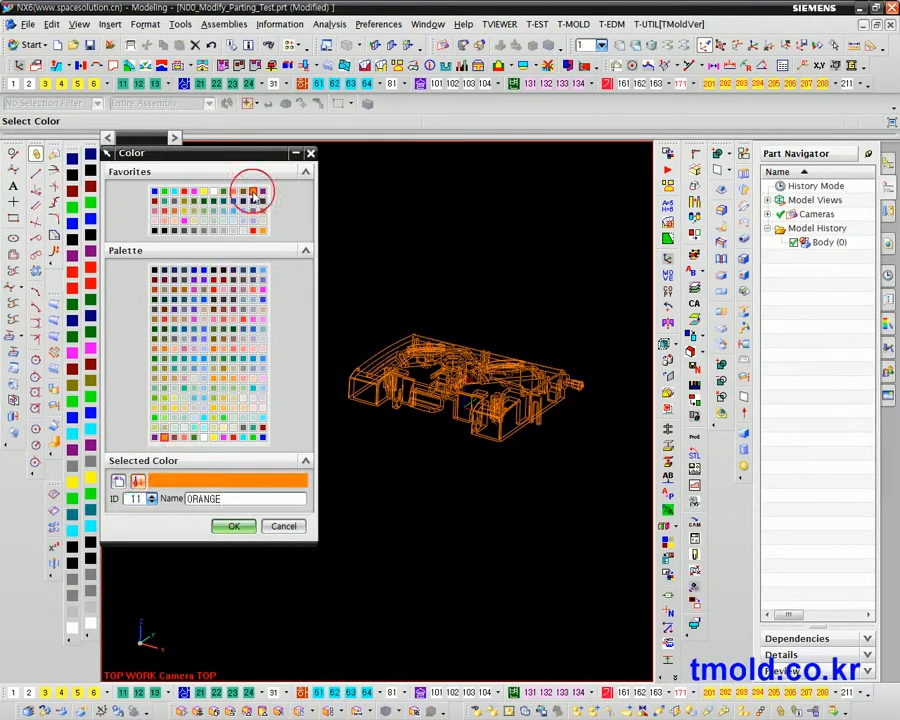
pyautogui.click(233, 526)
pyautogui.click(231, 580)
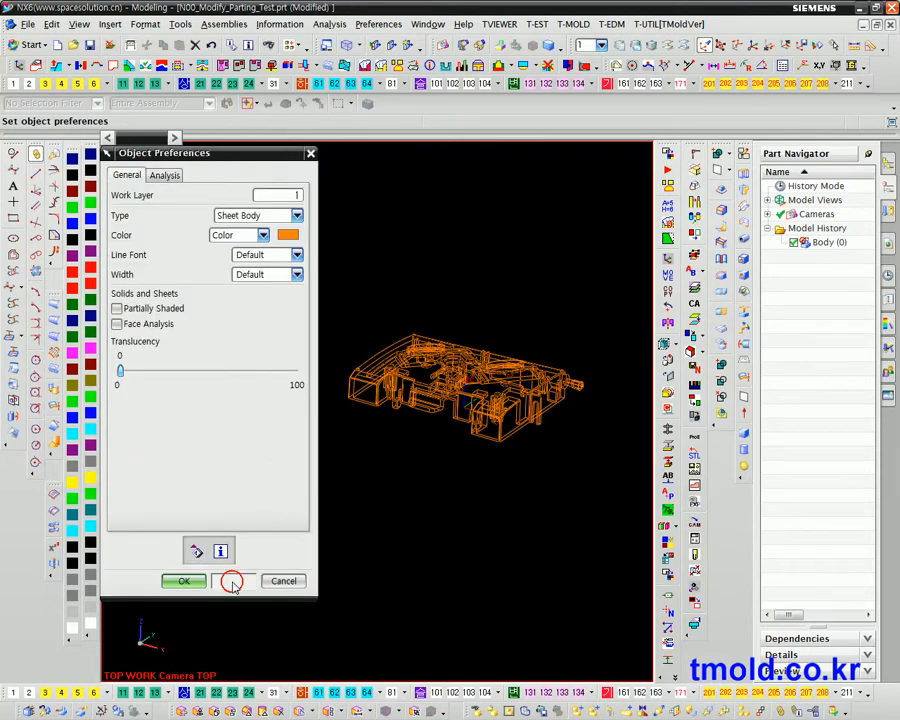
# Step: Choose Datum/Plane as the object type, set its color to a muted olive, and apply it
pyautogui.click(230, 218)
pyautogui.click(240, 313)
pyautogui.click(288, 233)
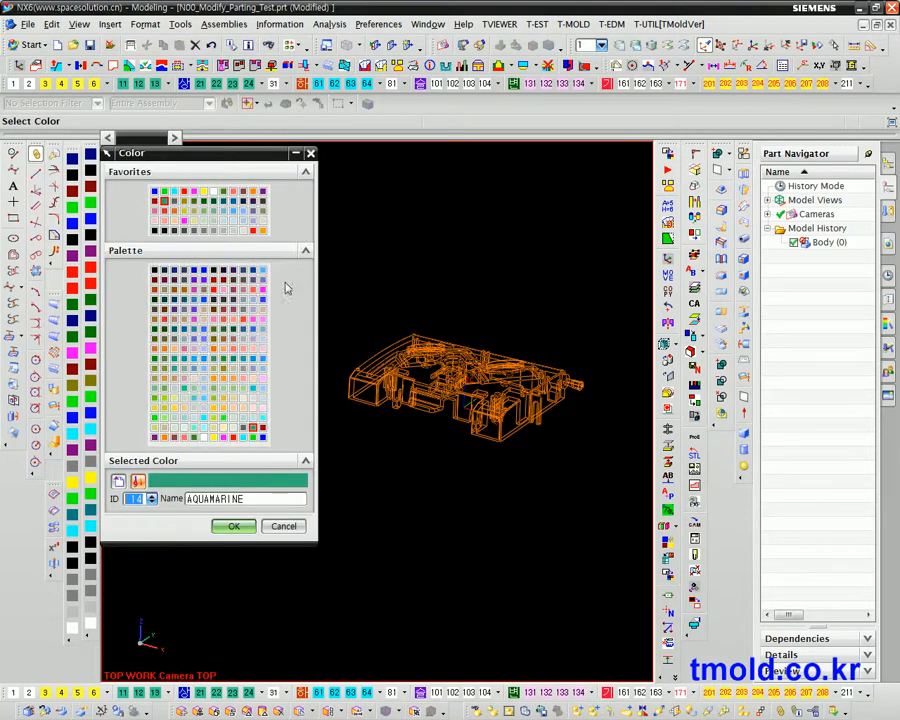
pyautogui.click(259, 427)
pyautogui.click(233, 526)
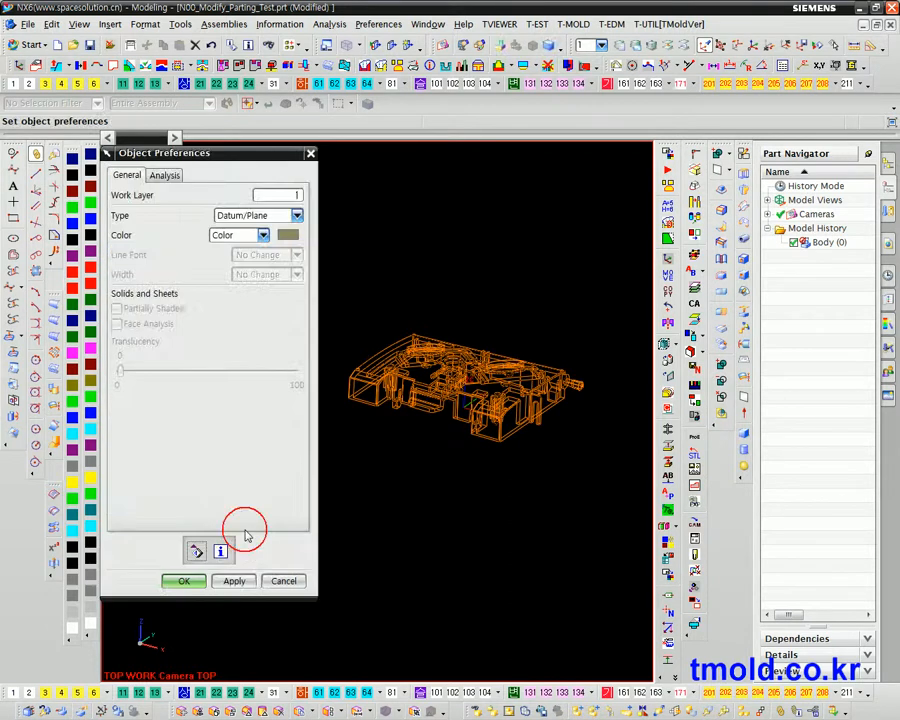
pyautogui.click(242, 563)
# Step: Choose Point as the object type and set its color to Pale Ice (ID 49)
pyautogui.click(297, 215)
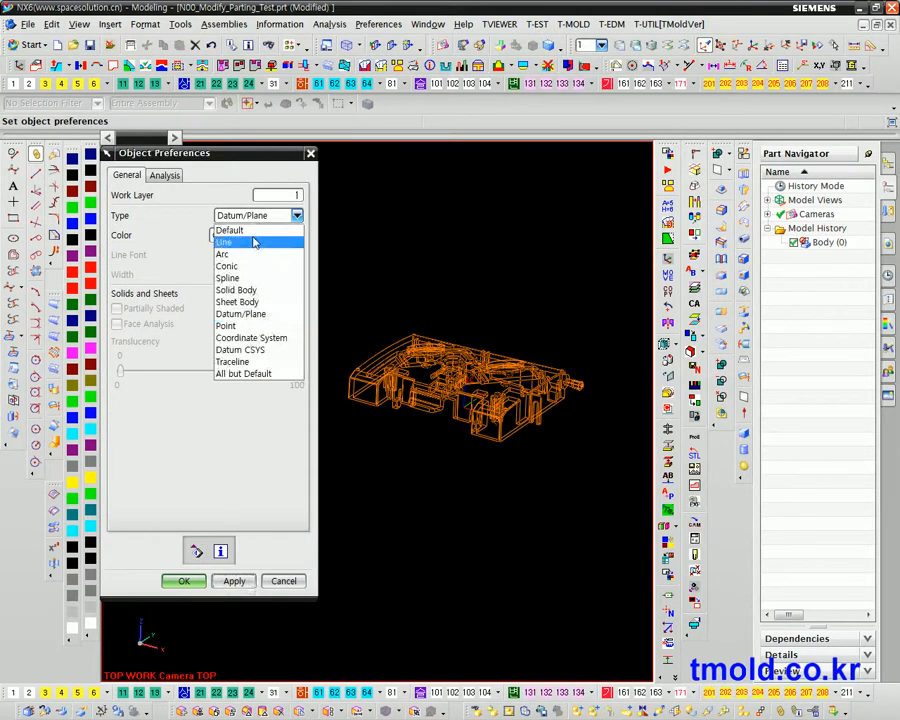
pyautogui.click(252, 325)
pyautogui.click(288, 235)
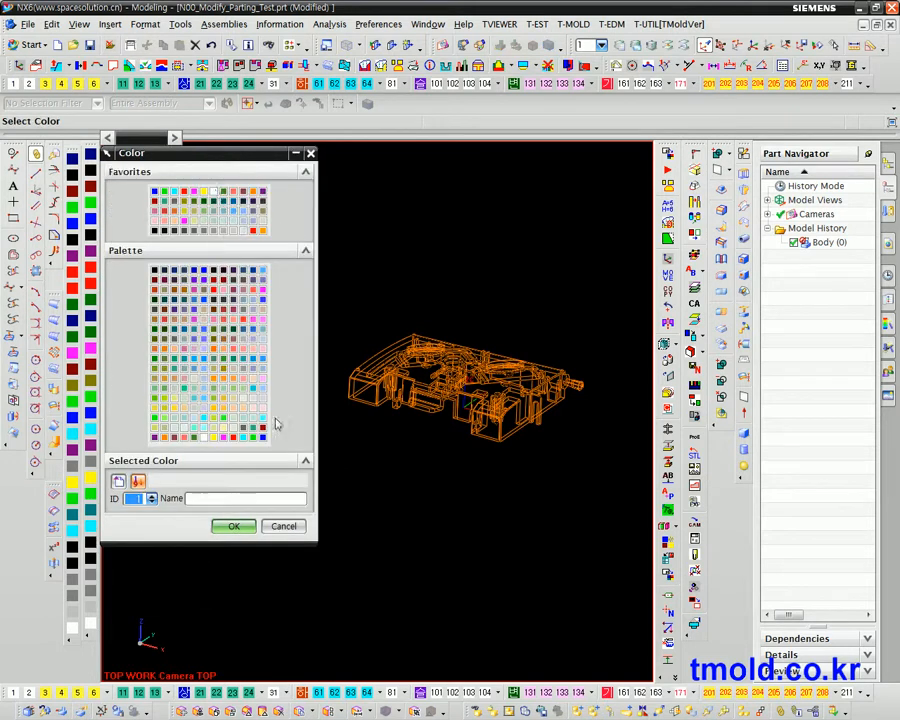
pyautogui.click(261, 399)
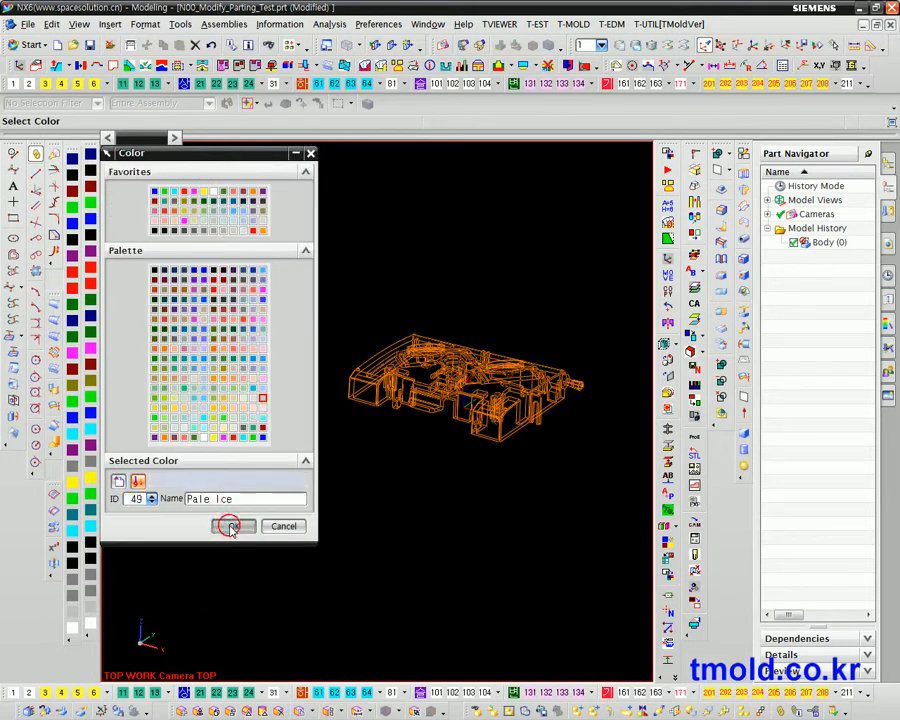
pyautogui.click(233, 528)
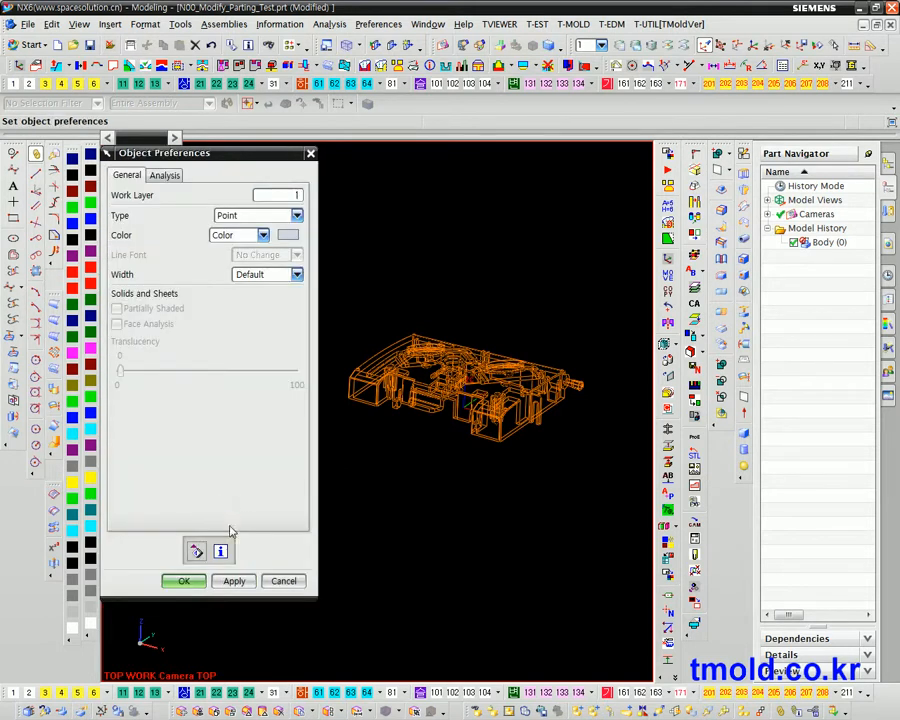
# Step: Choose Coordinate System as the object type and set its color to BROWN (ID 10)
pyautogui.click(245, 212)
pyautogui.click(243, 336)
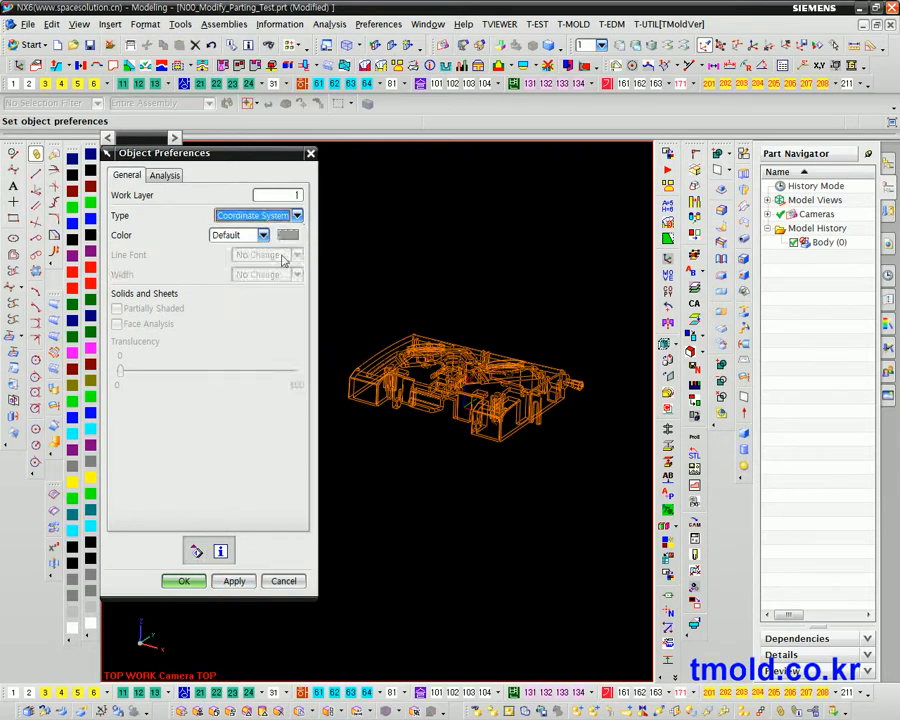
pyautogui.click(287, 234)
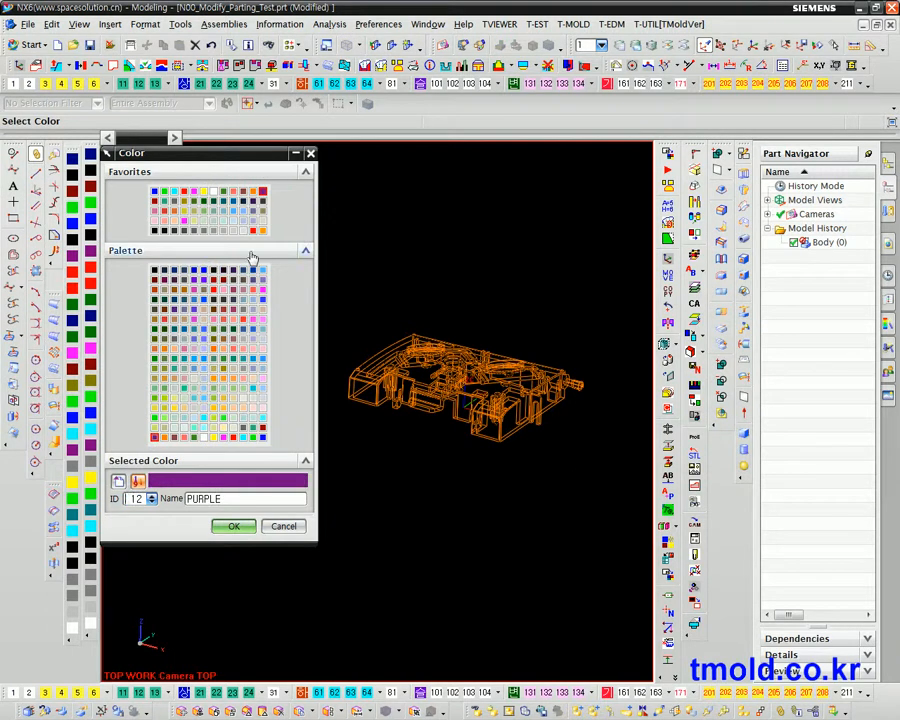
pyautogui.click(242, 193)
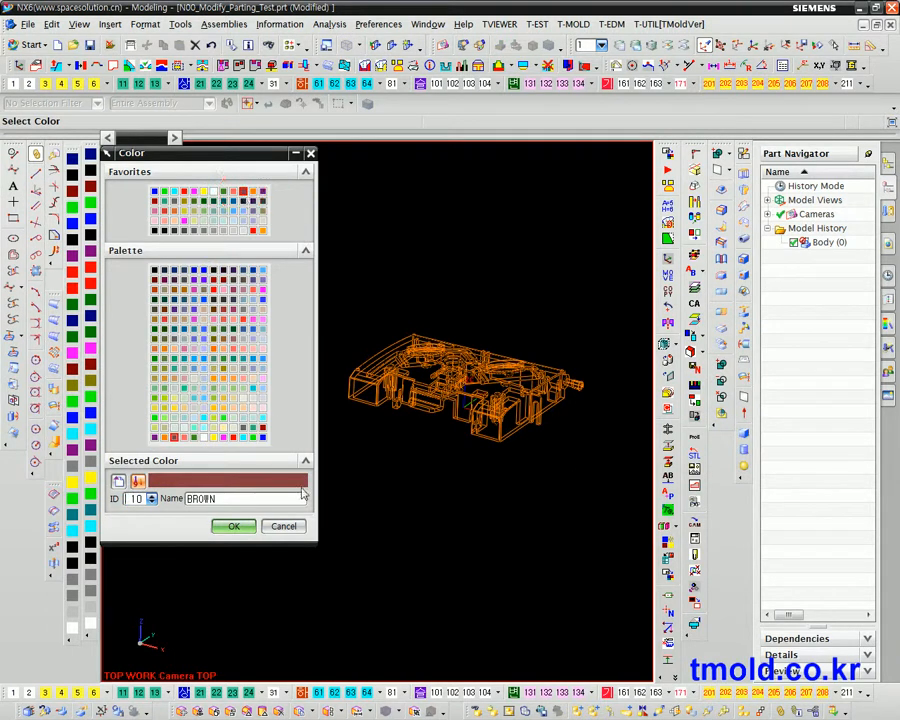
pyautogui.click(235, 526)
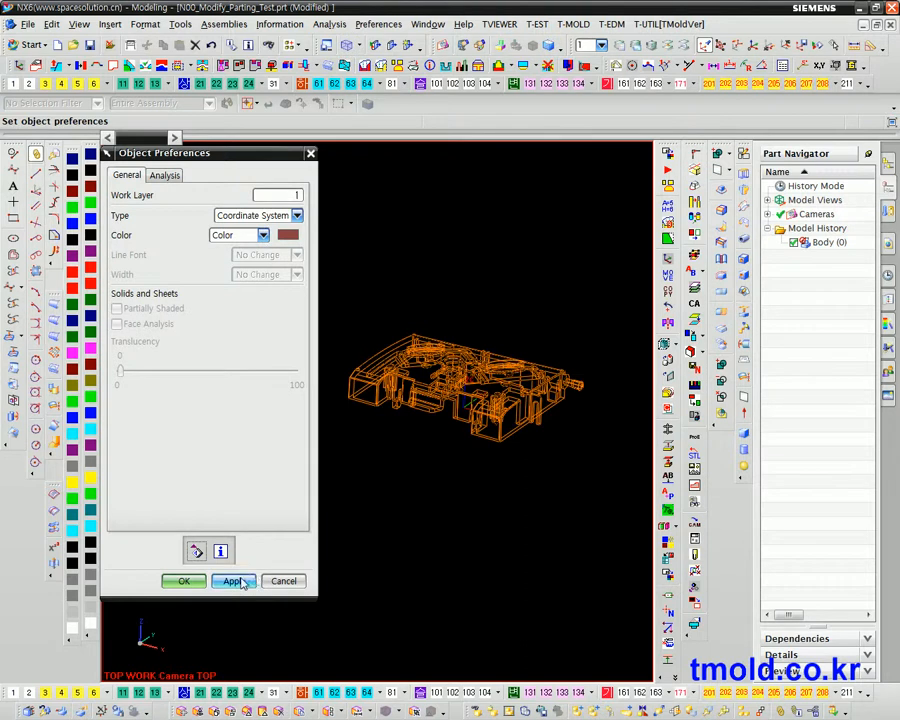
# Step: Return the object type to Default, check the Analysis settings, and accept the object preferences
pyautogui.click(248, 215)
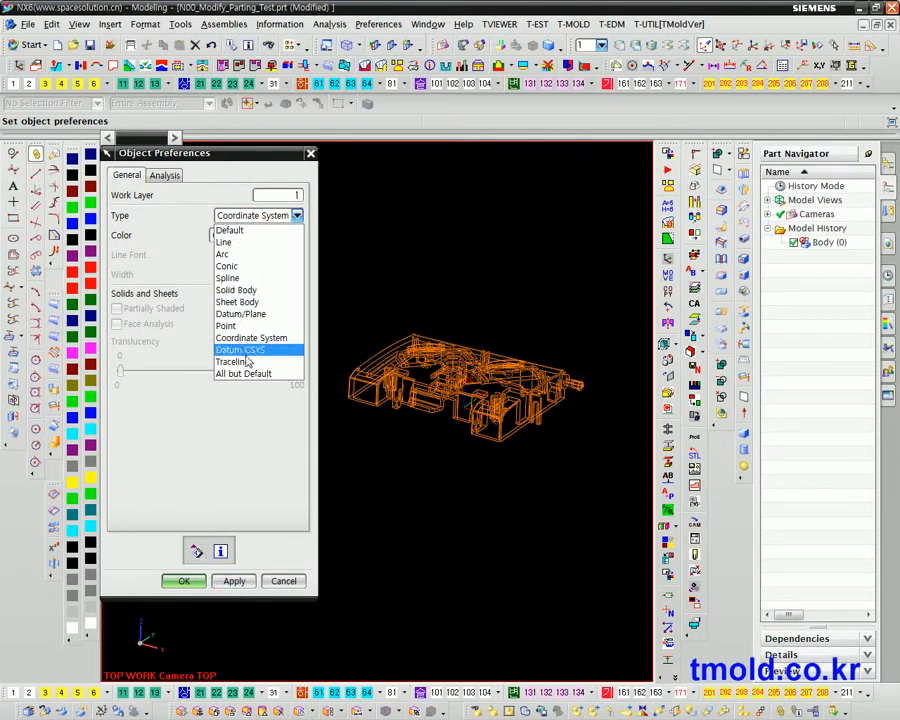
pyautogui.click(259, 232)
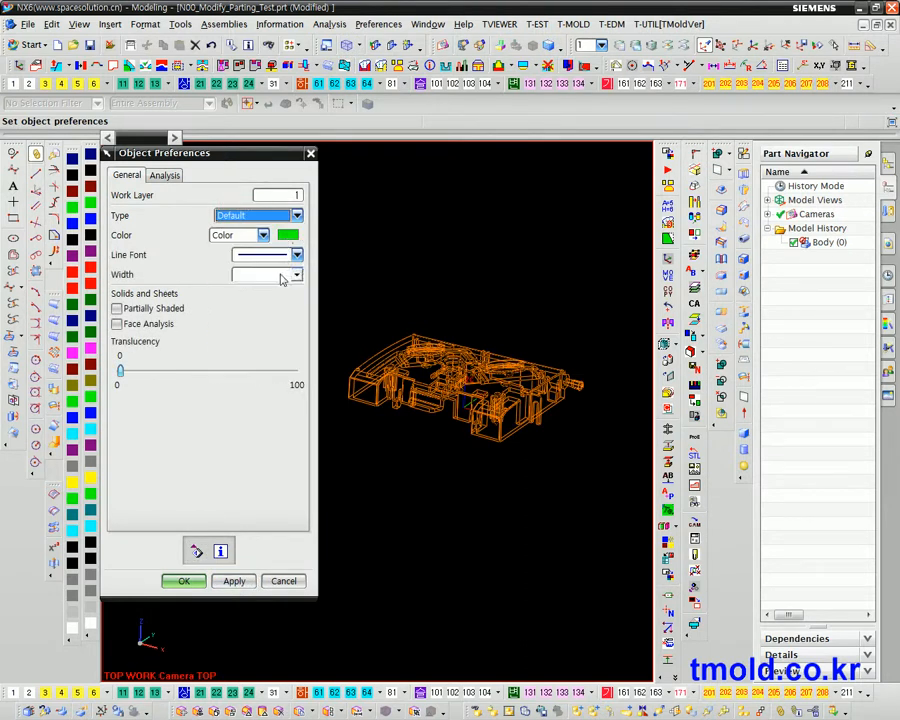
pyautogui.click(165, 175)
pyautogui.click(127, 175)
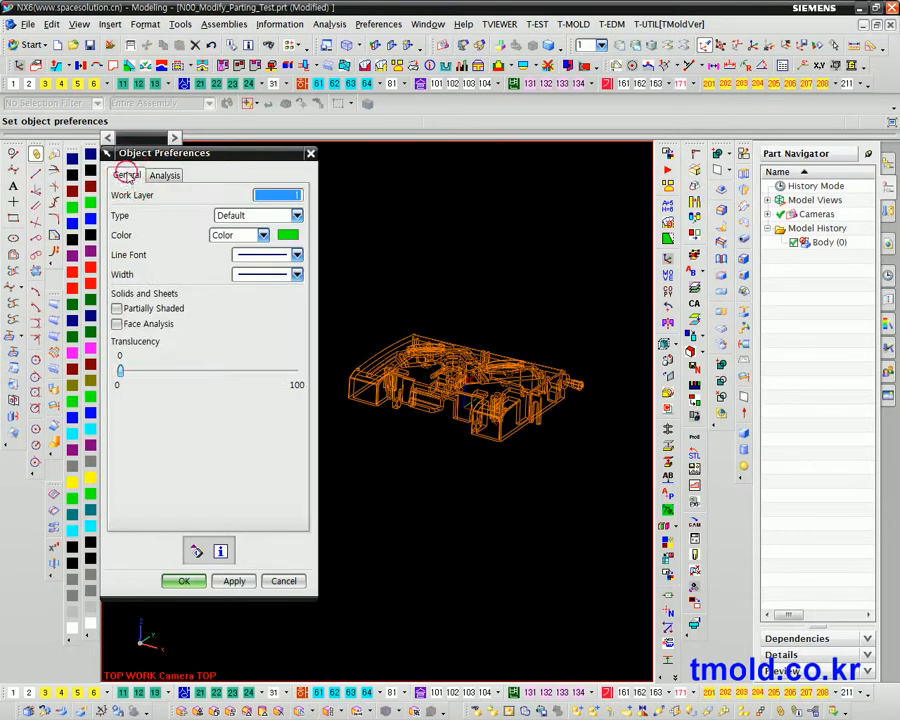
pyautogui.click(186, 581)
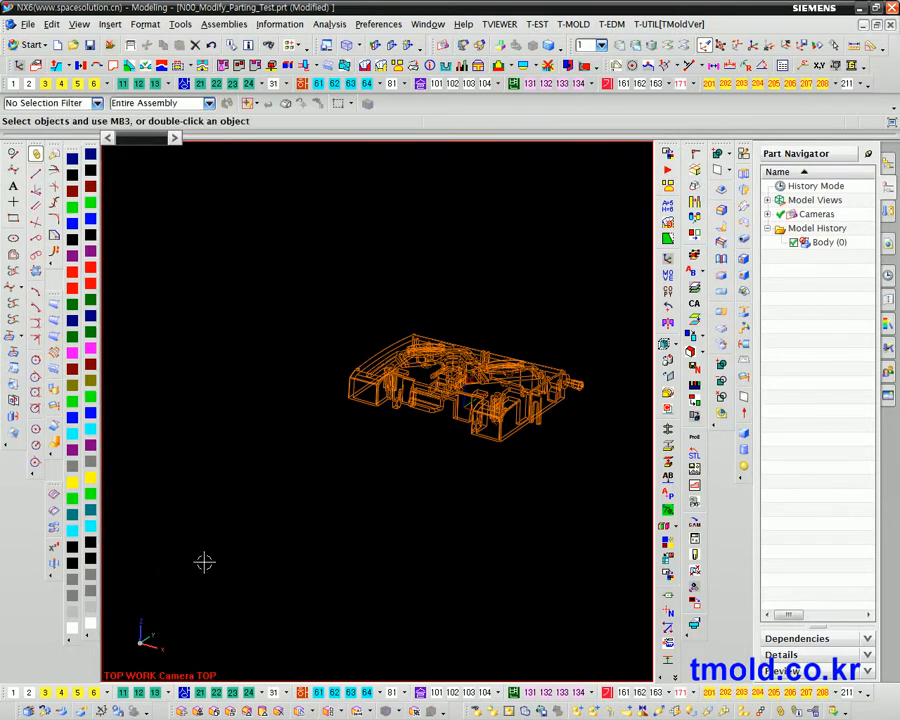
# Step: Set the preselection color to BLUE (ID 1) in the visualization color settings, accept it, and save the part
pyautogui.click(377, 24)
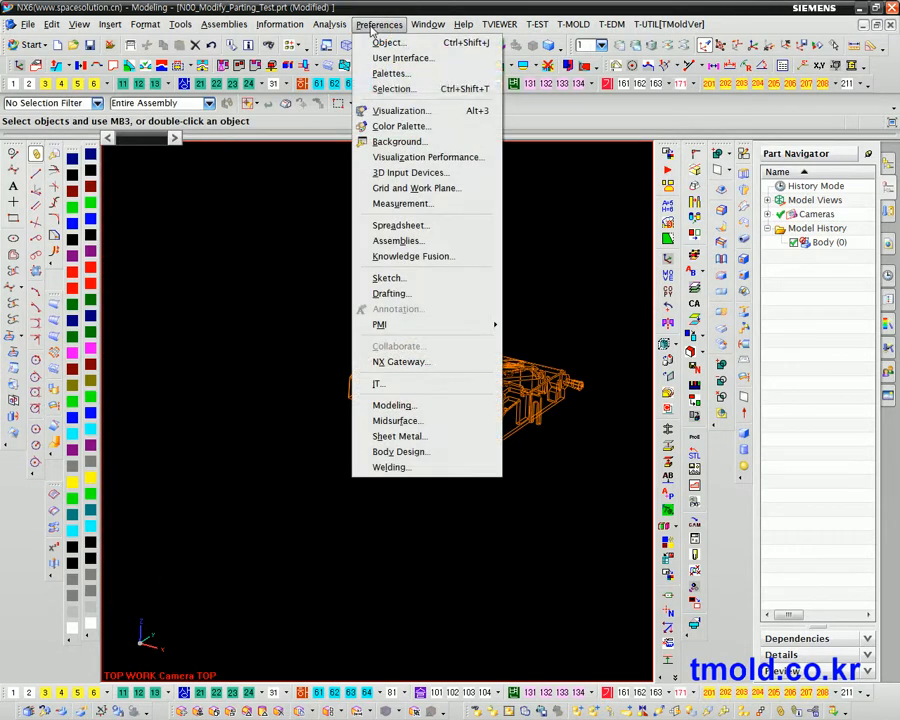
pyautogui.click(408, 109)
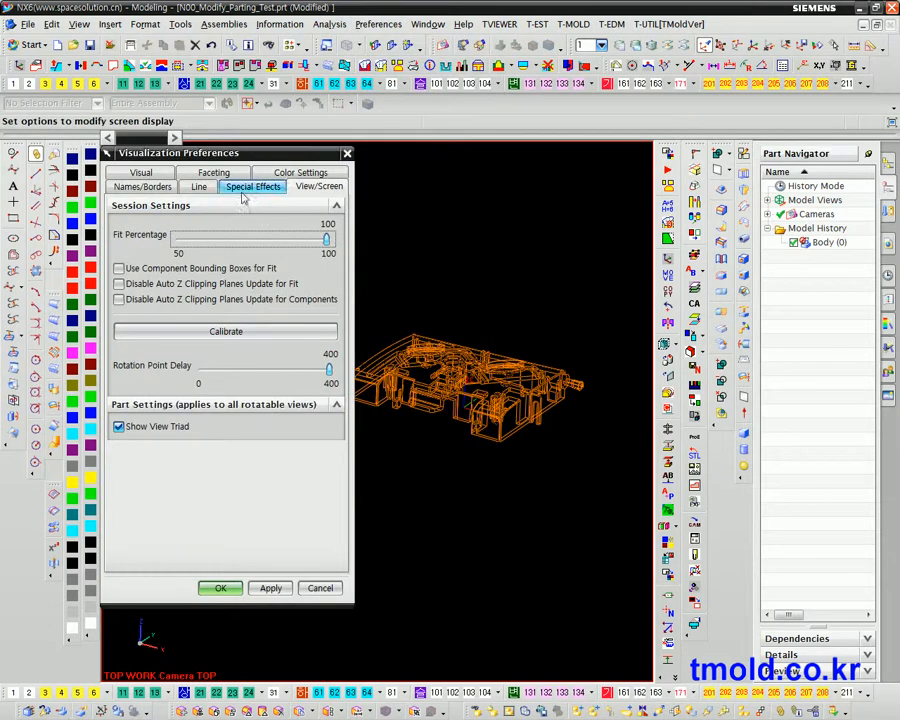
pyautogui.click(302, 172)
pyautogui.click(146, 250)
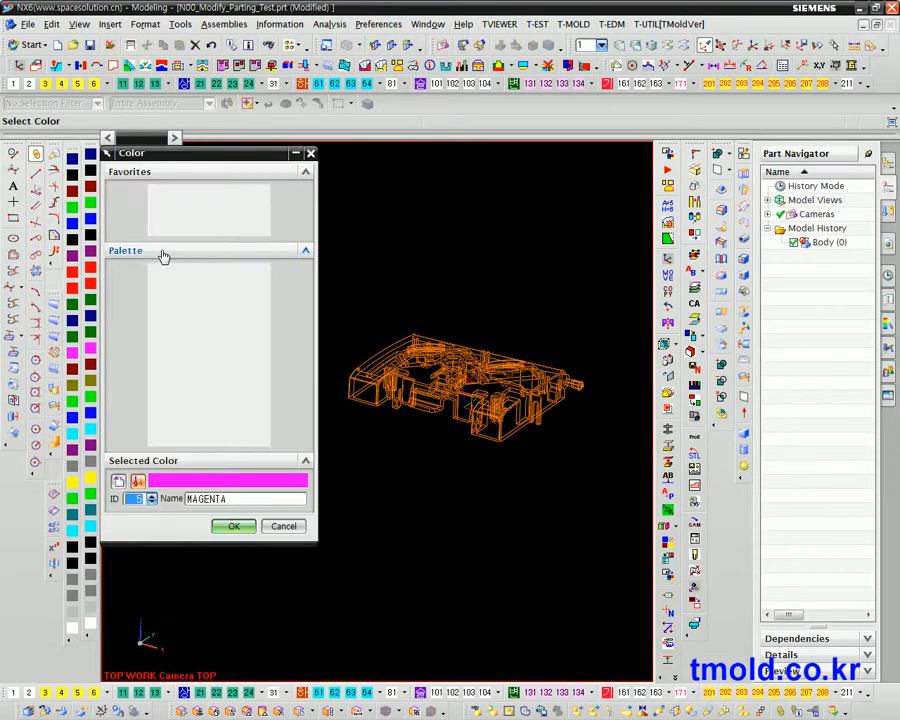
pyautogui.click(154, 191)
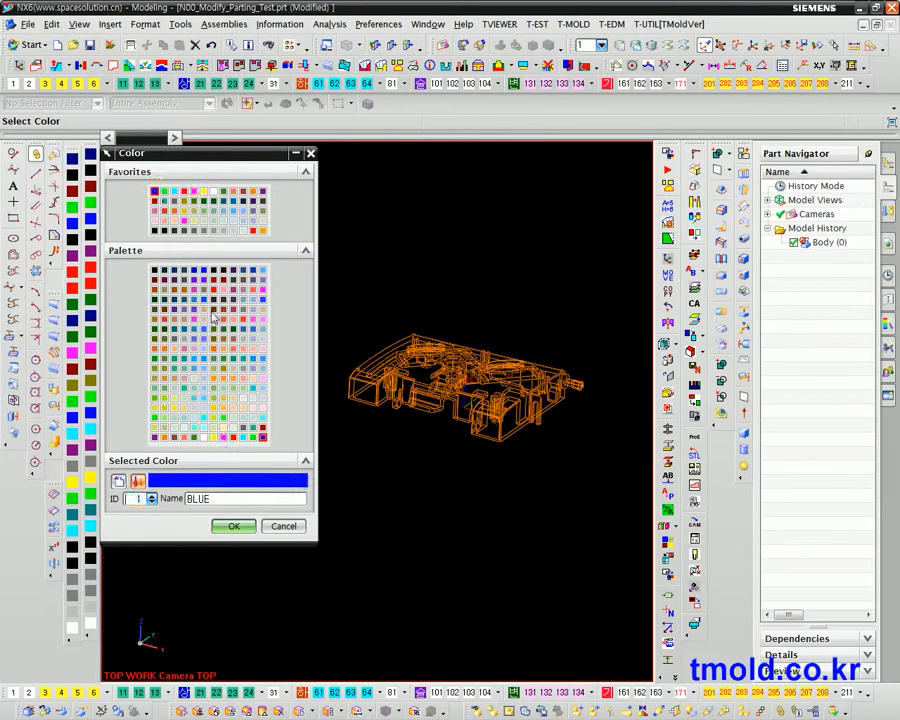
pyautogui.middleClick(150, 222)
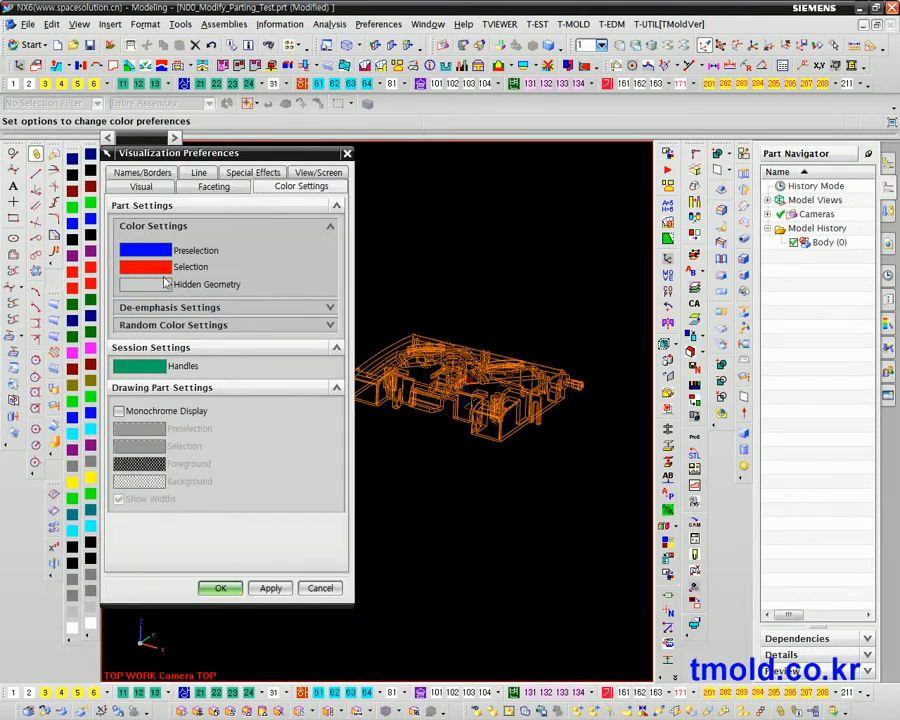
pyautogui.click(265, 588)
pyautogui.click(217, 588)
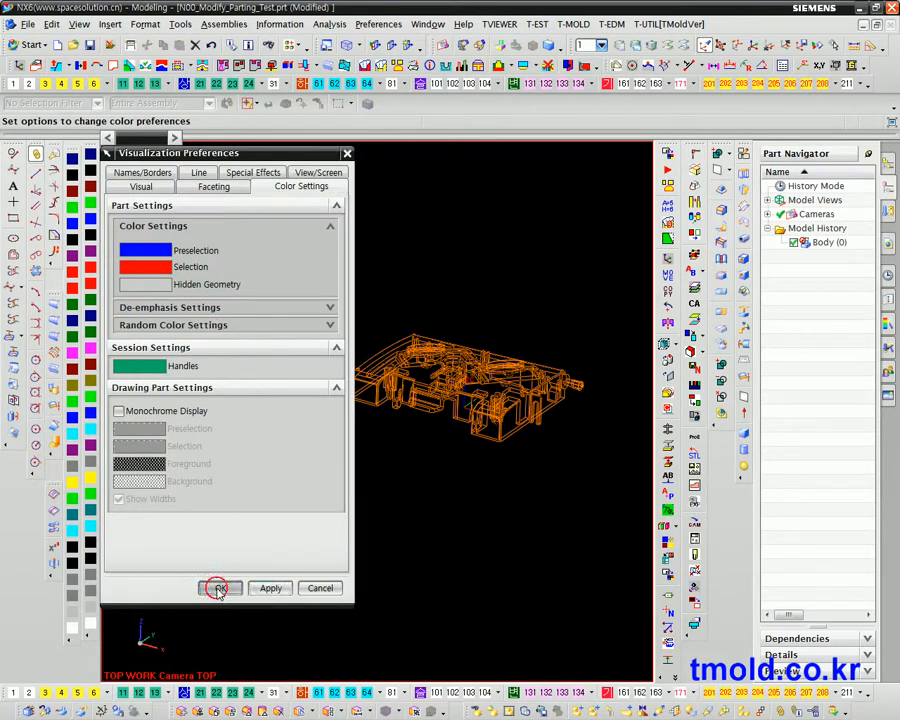
pyautogui.click(89, 45)
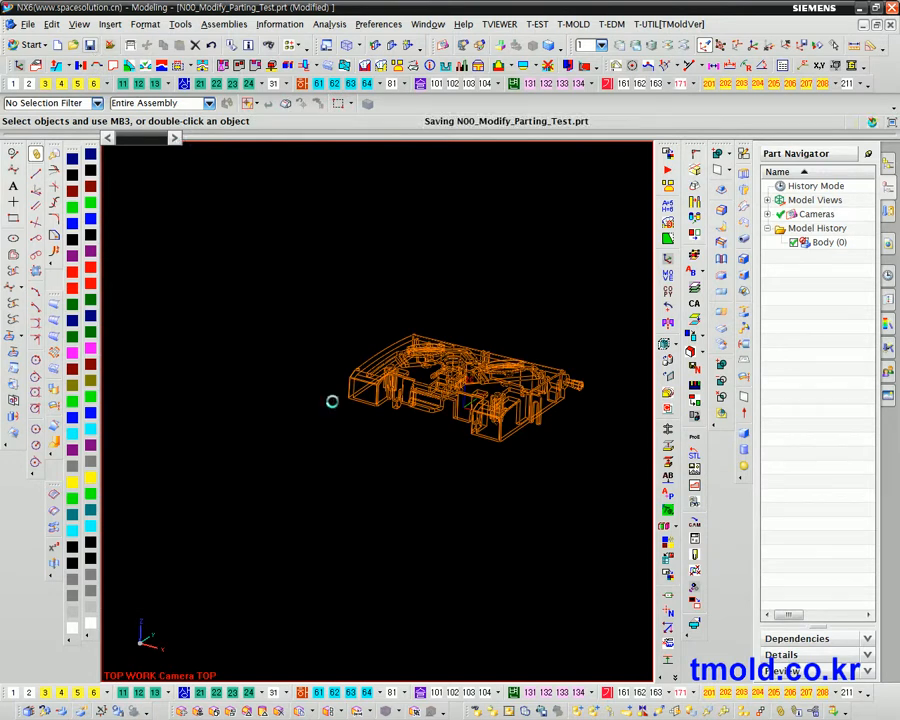
# Step: Run Examine Geometry on the whole model with a distance check criterion of 0.02
pyautogui.scroll(3, 530, 462)
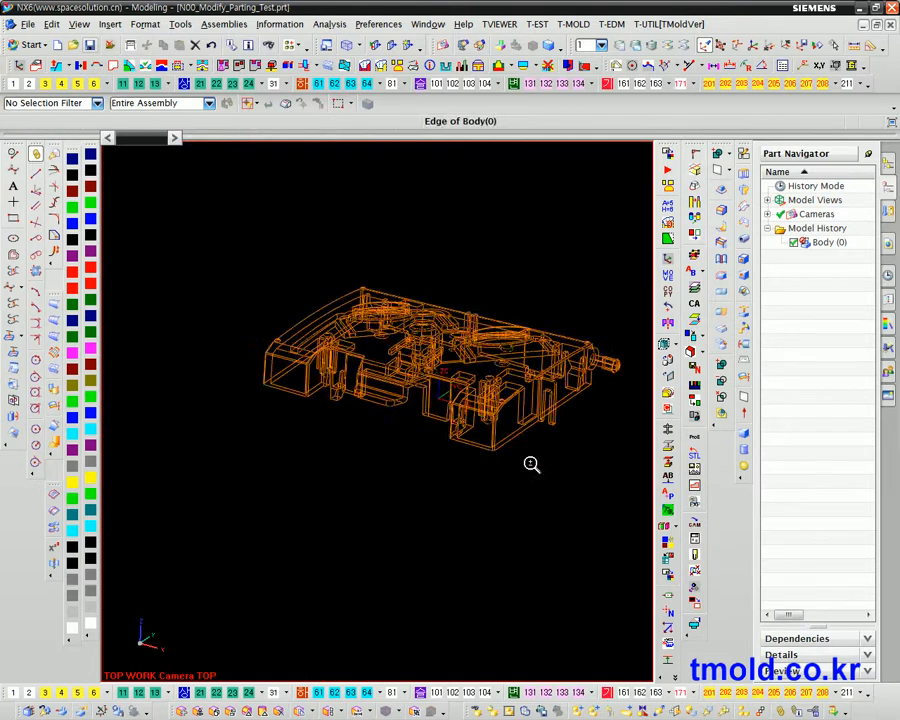
pyautogui.click(330, 24)
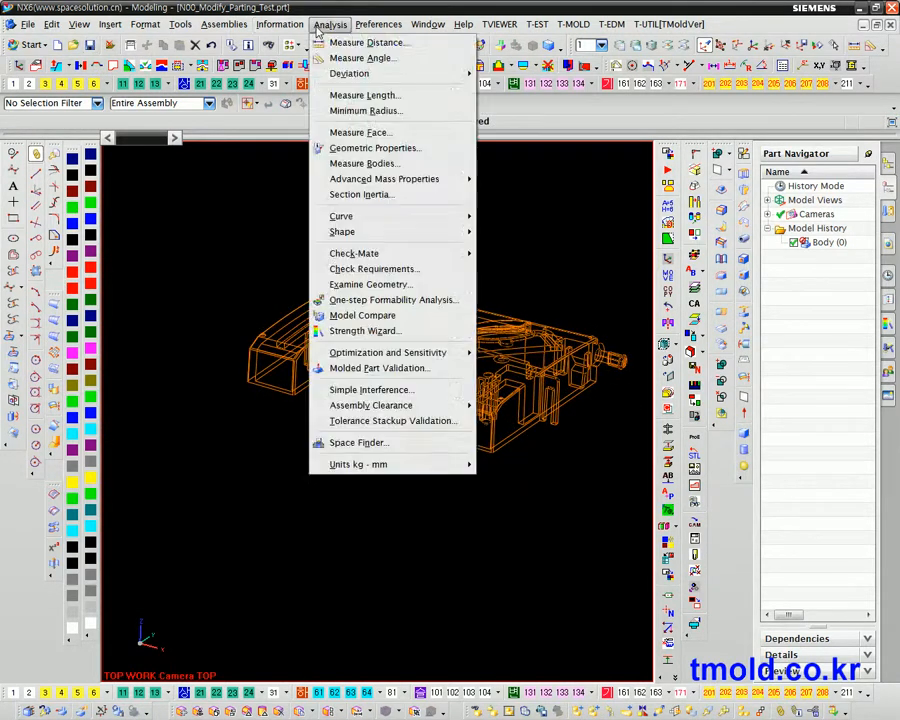
pyautogui.click(362, 284)
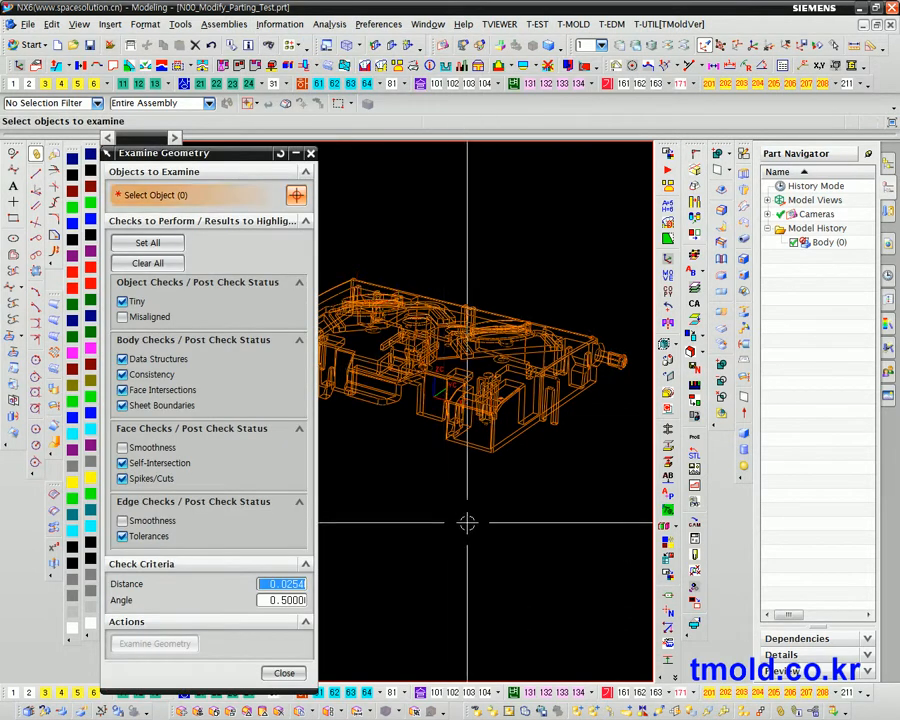
pyautogui.click(283, 583)
pyautogui.write('0.02')
pyautogui.scroll(-2, 478, 490)
pyautogui.scroll(-1, 478, 490)
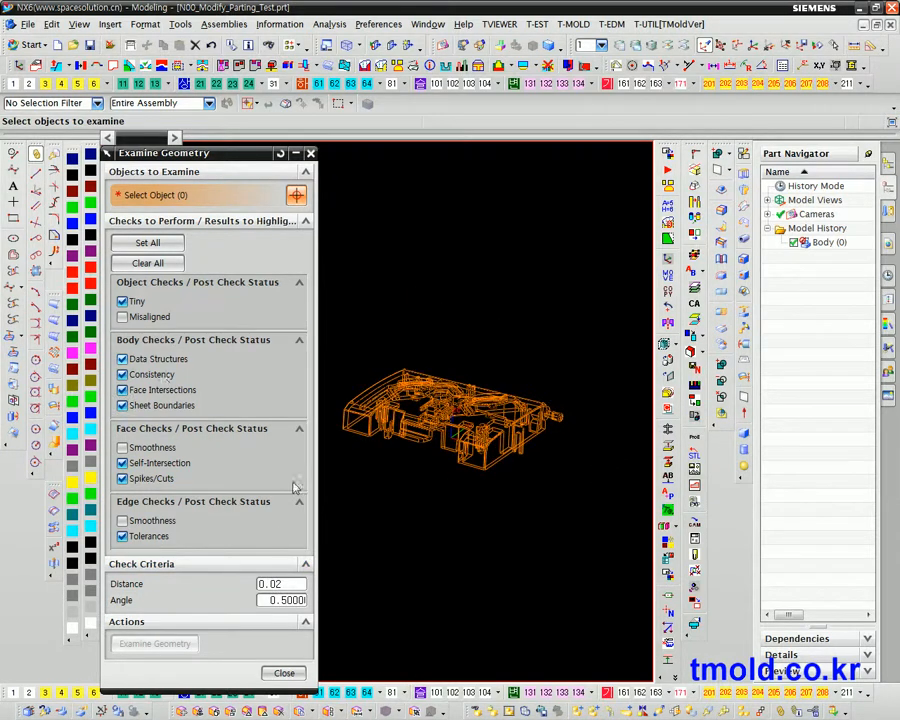
pyautogui.moveTo(337, 325); pyautogui.dragTo(586, 513)
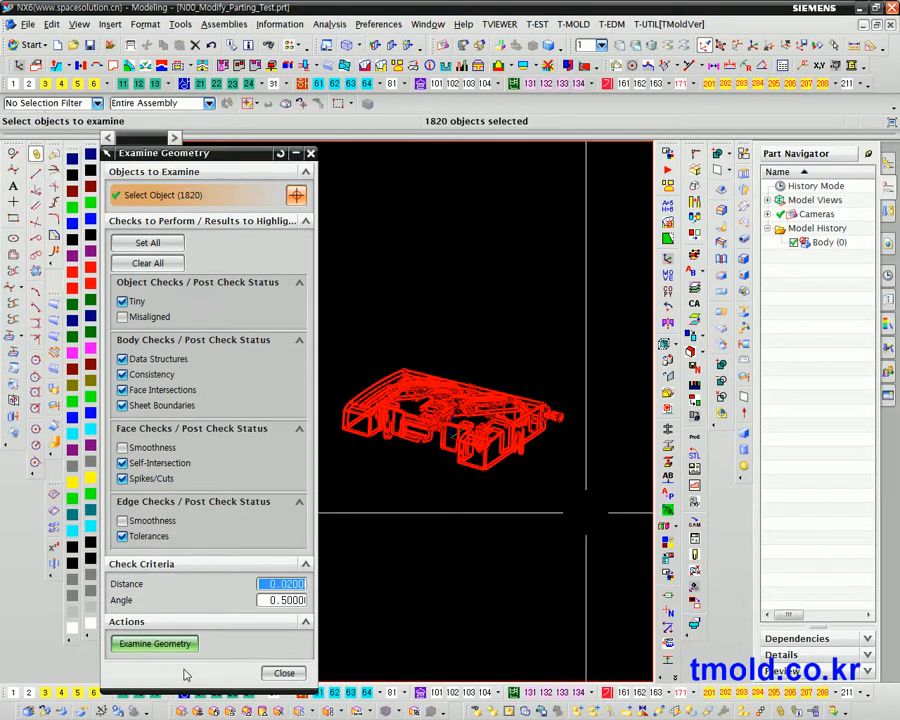
pyautogui.click(155, 645)
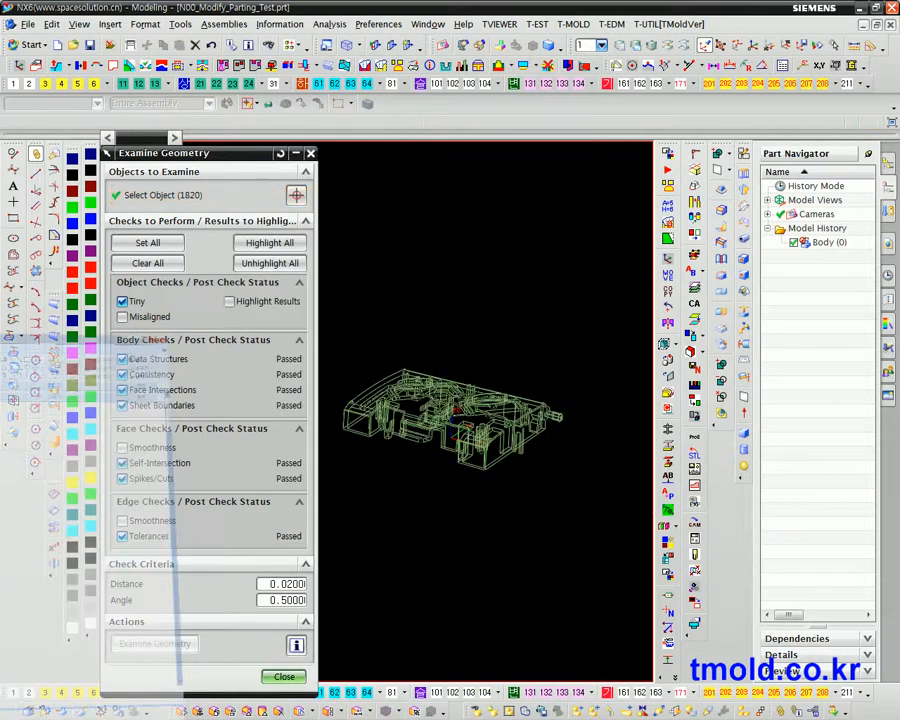
# Step: Switch to the PowerPoint lesson, review the Examine Geometry error table and the error-fixing slides, and return to NX
pyautogui.hotkey('alt', 'Tab')
pyautogui.click(85, 457)
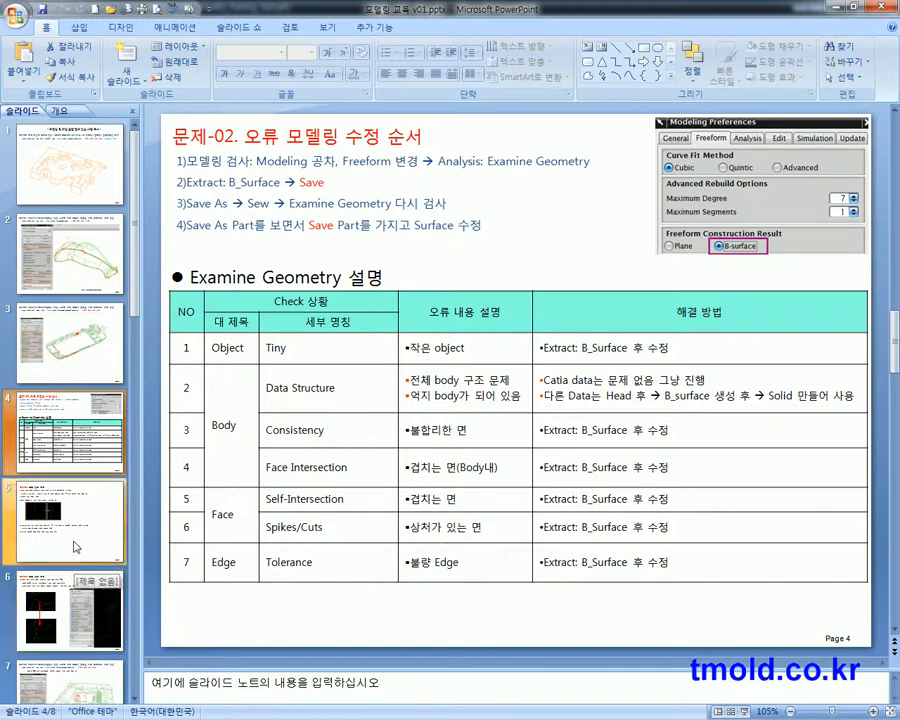
pyautogui.click(70, 605)
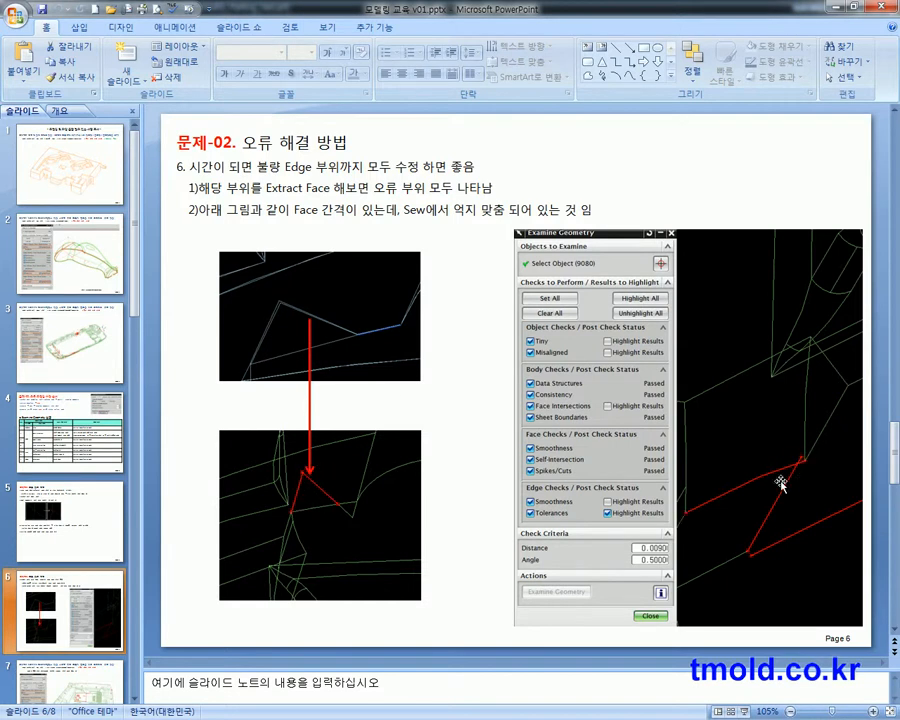
pyautogui.click(71, 416)
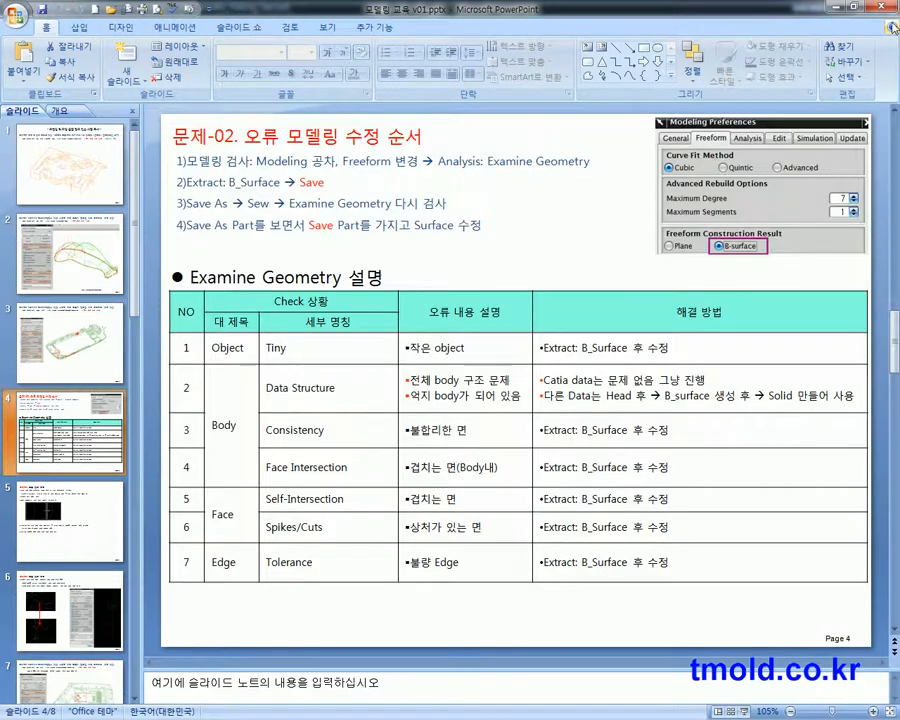
pyautogui.click(836, 8)
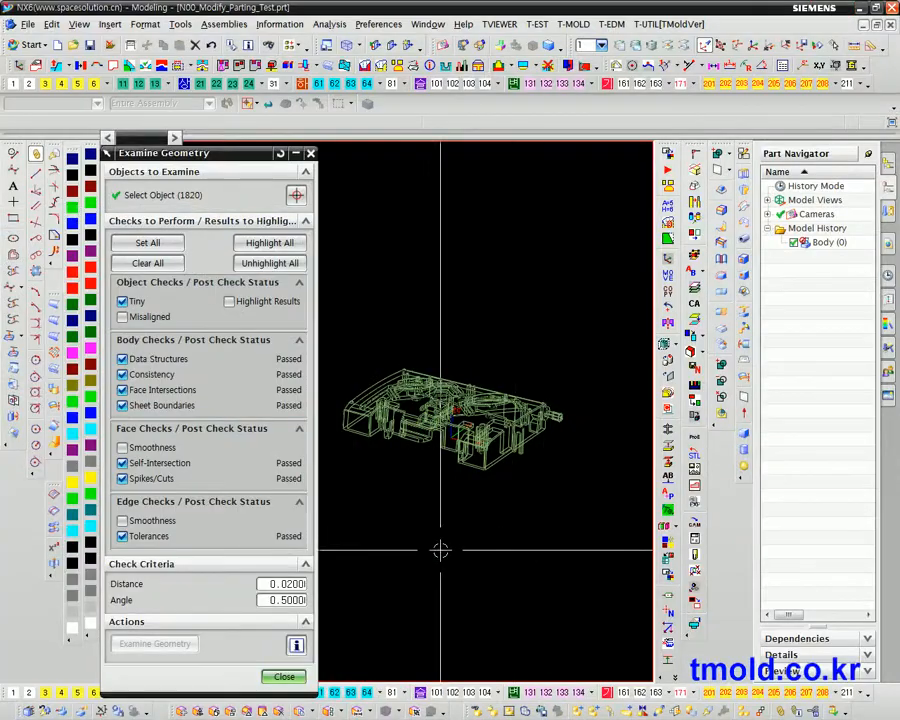
# Step: Highlight the results of the Tiny object check and inspect the flagged spots on the model up close
pyautogui.scroll(2, 424, 437)
pyautogui.moveTo(424, 437); pyautogui.dragTo(434, 473, button='middle')
pyautogui.click(229, 301)
pyautogui.scroll(2, 440, 498)
pyautogui.scroll(1, 445, 508)
pyautogui.moveTo(450, 518)
pyautogui.mouseDown(button='middle')
pyautogui.moveTo(476, 508)
pyautogui.moveTo(502, 514)
pyautogui.moveTo(440, 508)
pyautogui.mouseUp(button='middle')
pyautogui.scroll(2, 436, 494)
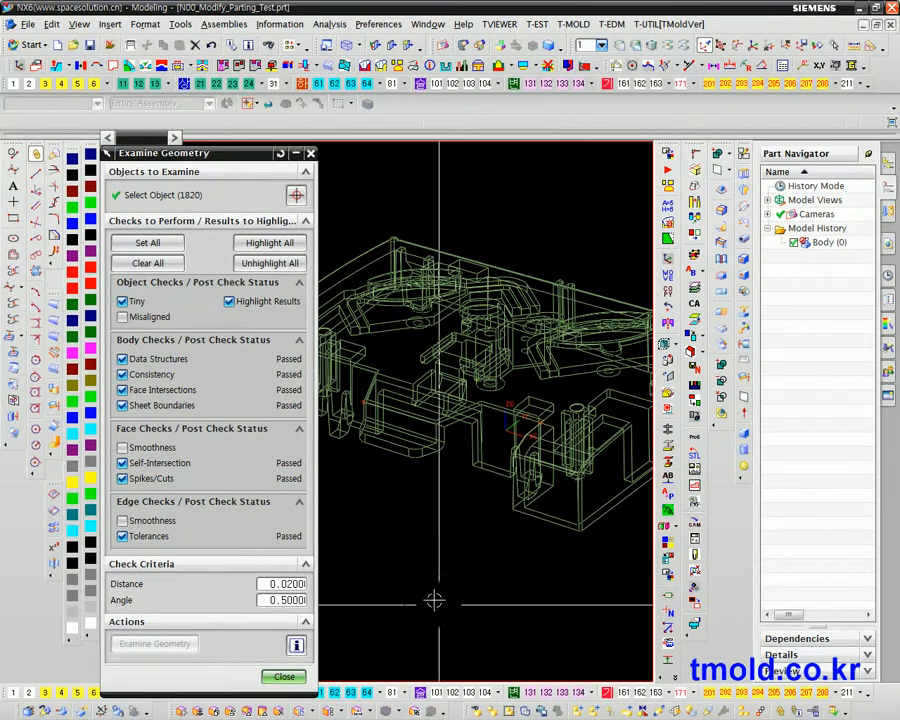
pyautogui.click(868, 155)
pyautogui.scroll(-3, 470, 505)
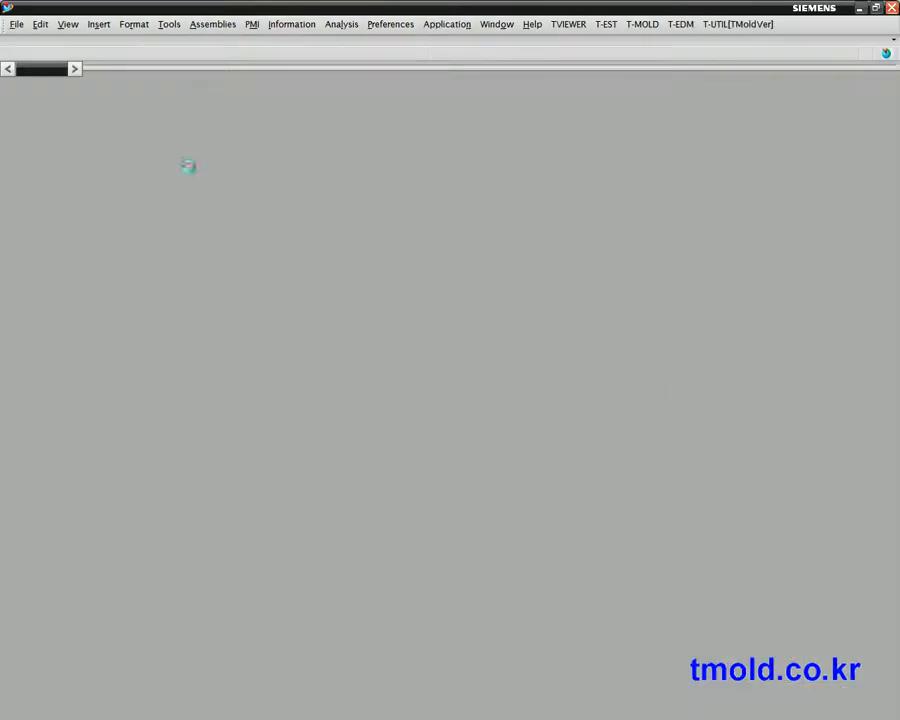
# Step: Open N00_Modify_Parting_Test.prt from the N00_Modify_Parting_Test folder inside Modeling and Problem
pyautogui.click(150, 56)
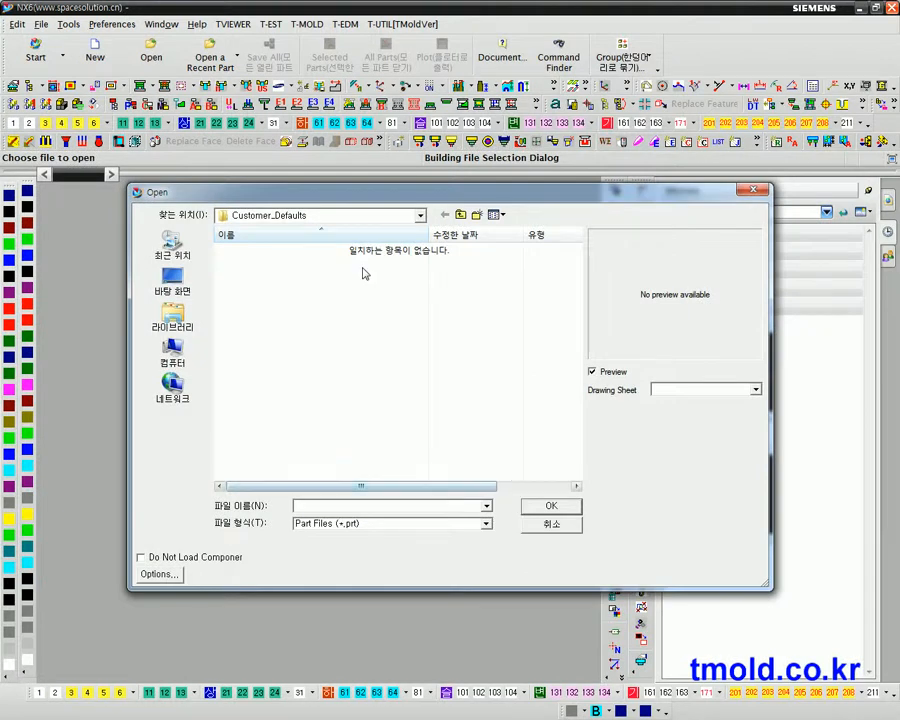
pyautogui.click(459, 216)
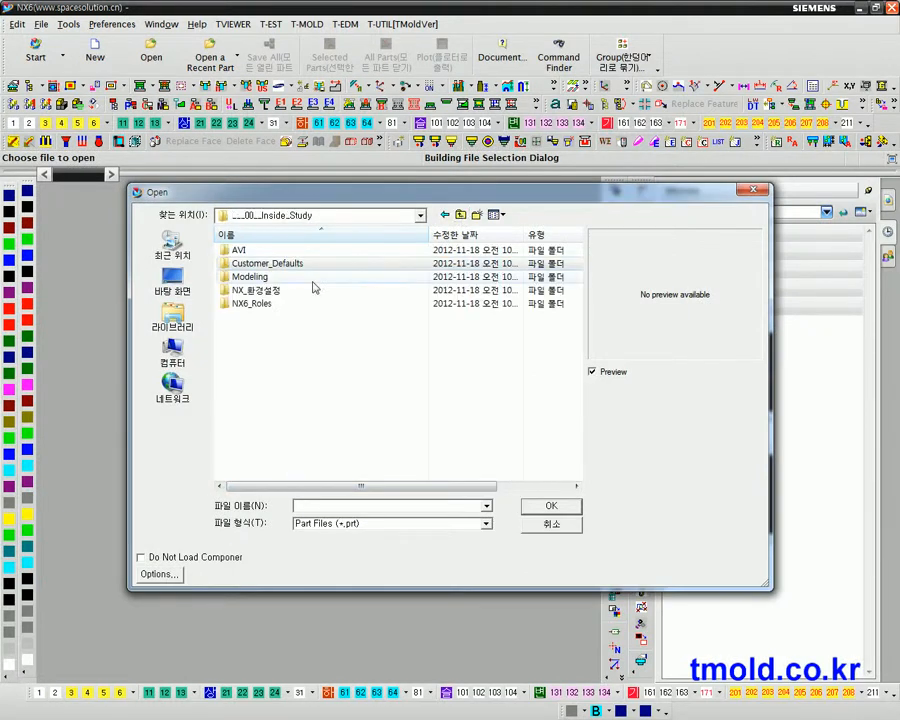
pyautogui.doubleClick(281, 277)
pyautogui.doubleClick(274, 265)
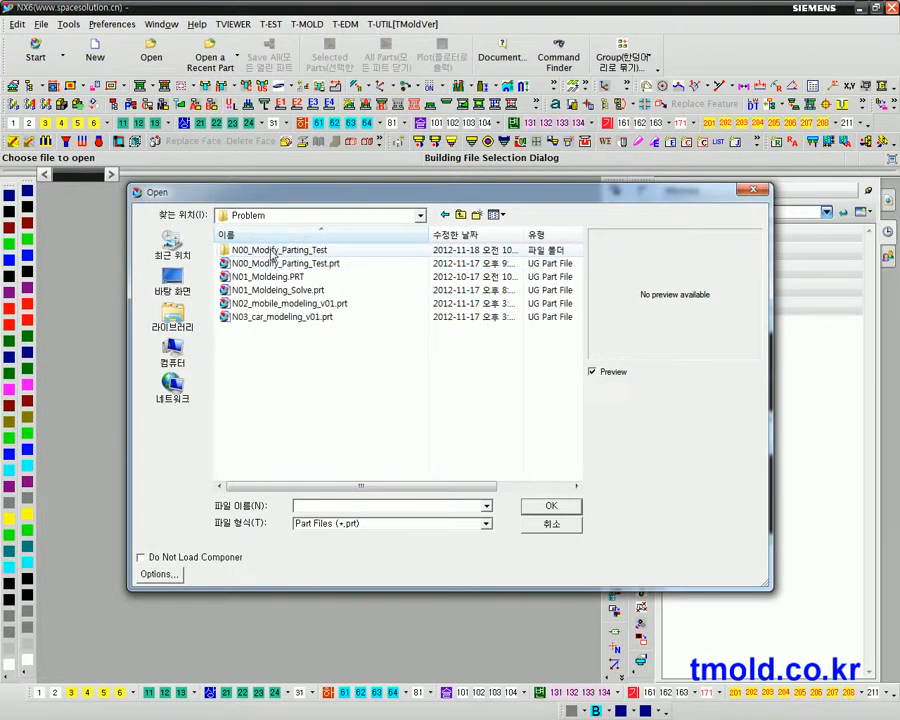
pyautogui.doubleClick(266, 250)
pyautogui.click(270, 250)
pyautogui.doubleClick(270, 250)
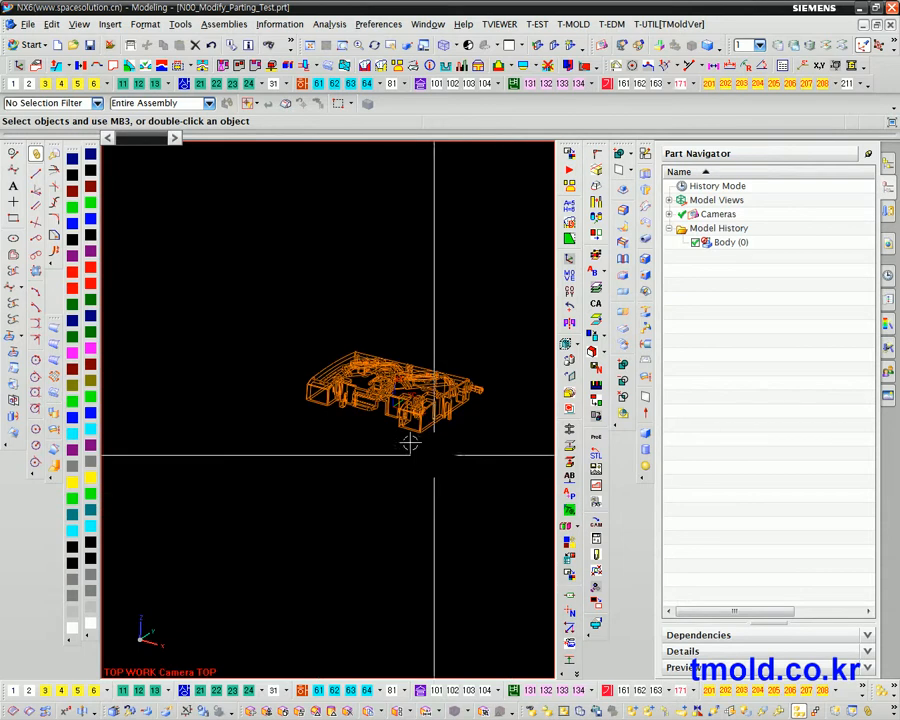
# Step: Save a copy of the part under the name N00_Modify_Parting_Test v02
pyautogui.click(28, 24)
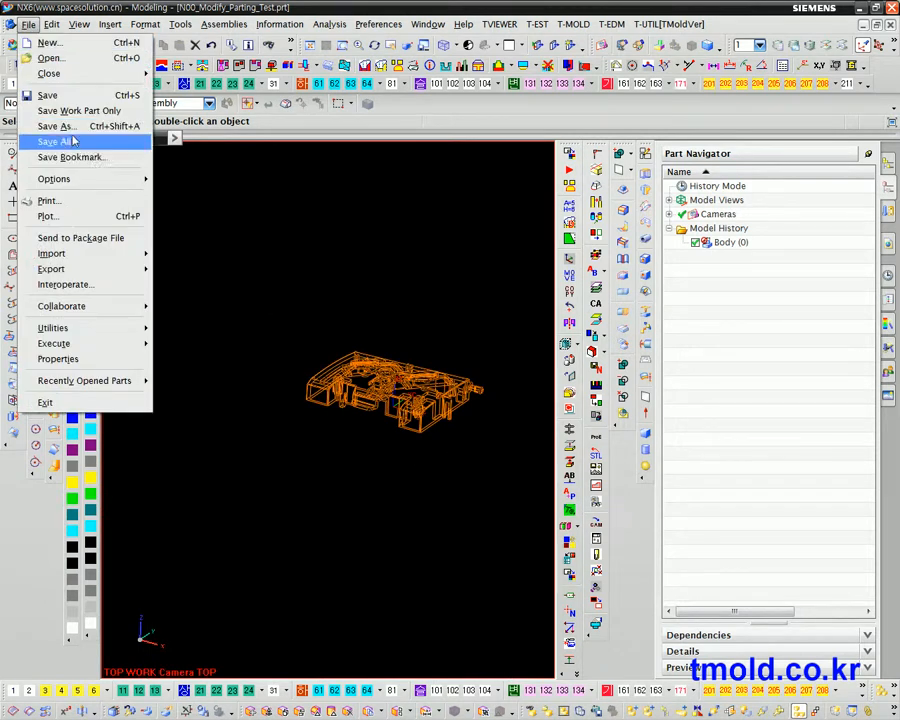
pyautogui.click(60, 126)
pyautogui.click(416, 536)
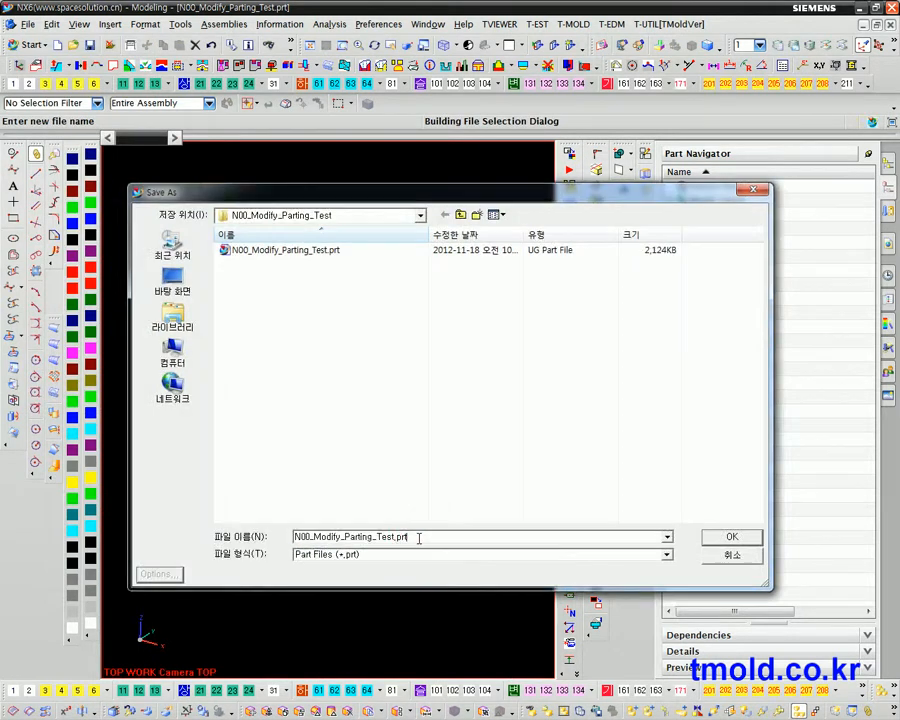
pyautogui.write('1')
pyautogui.press('Return')
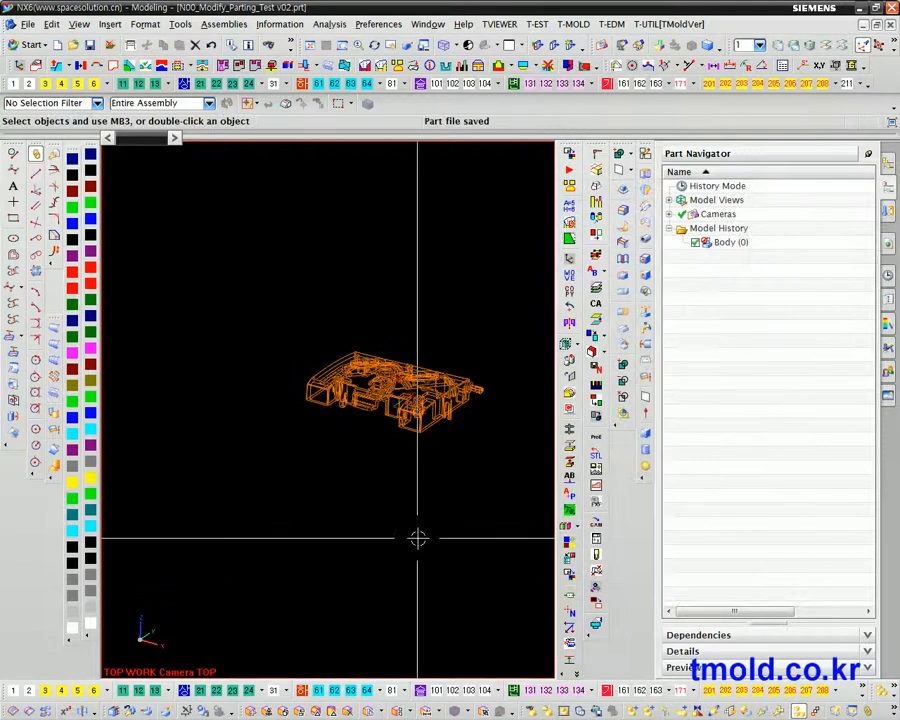
# Step: Keep the Part Navigator pinned open and narrow it to give the graphics area more room
pyautogui.scroll(3, 476, 470)
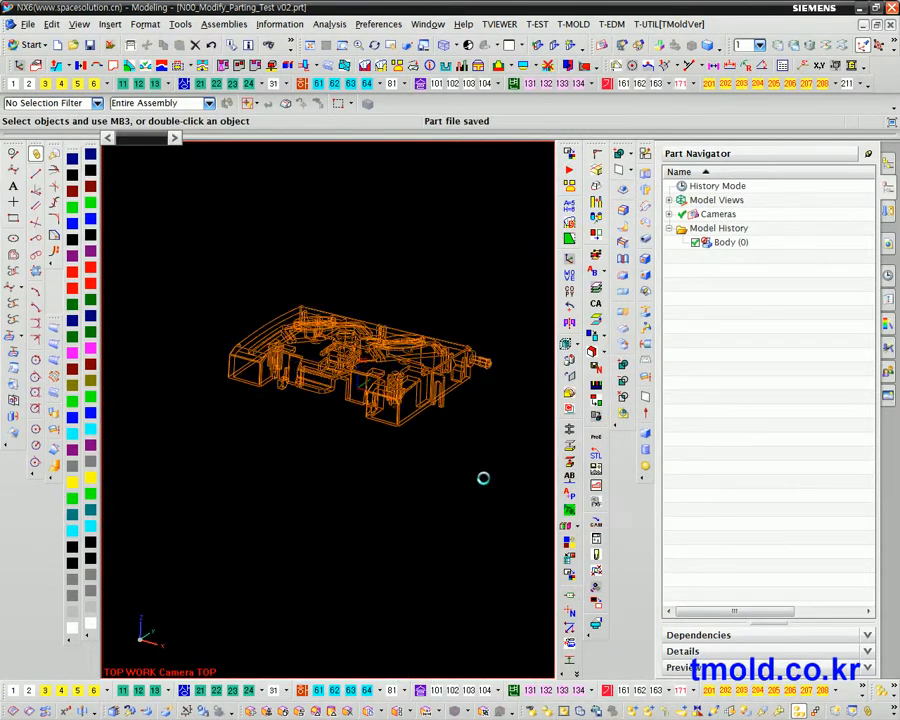
pyautogui.click(869, 152)
pyautogui.scroll(3, 617, 440)
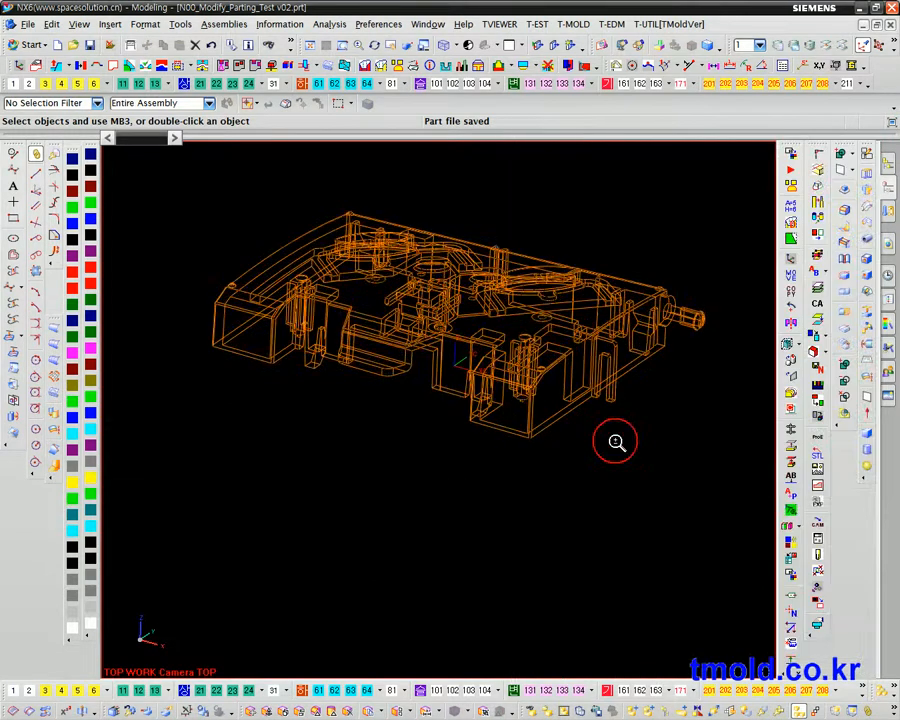
pyautogui.moveTo(889, 191)
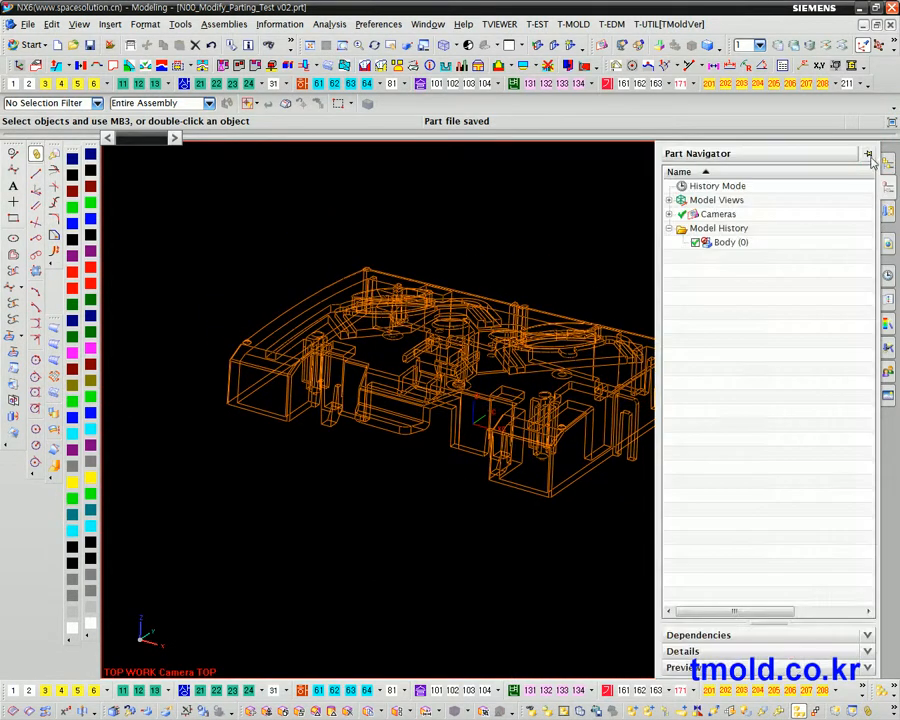
pyautogui.click(868, 155)
pyautogui.moveTo(663, 310); pyautogui.dragTo(760, 303)
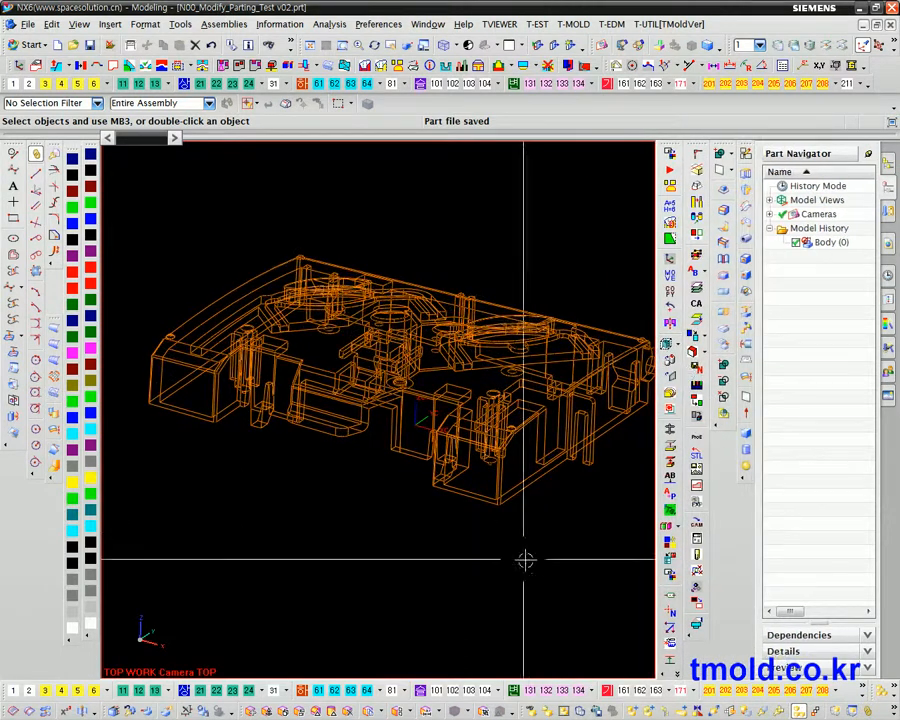
pyautogui.scroll(-4, 533, 526)
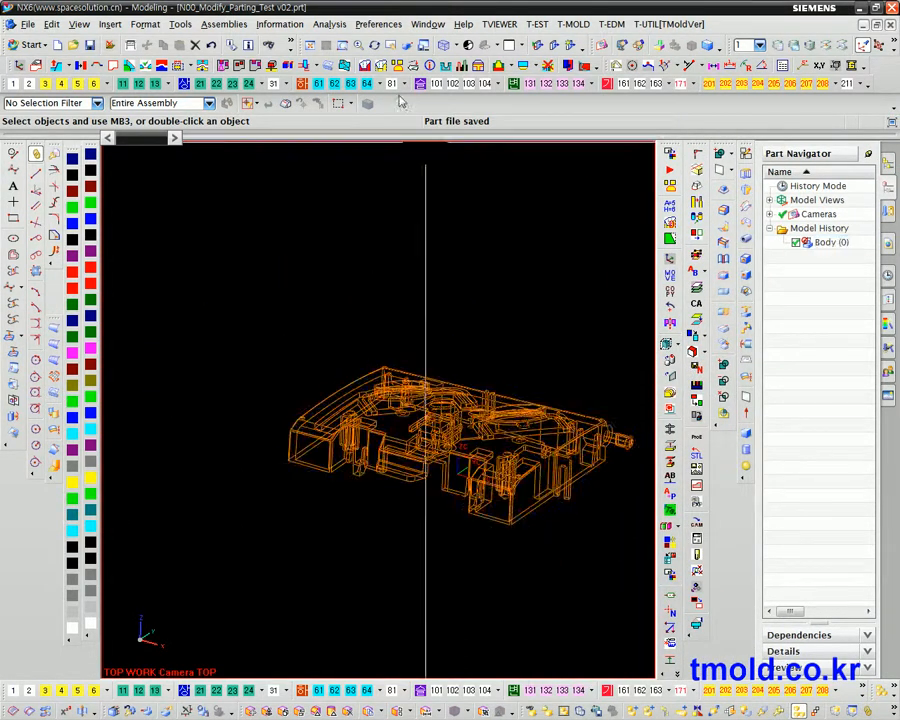
# Step: Check the general modeling preferences, including tolerances and body type, and leave them without changes
pyautogui.click(379, 24)
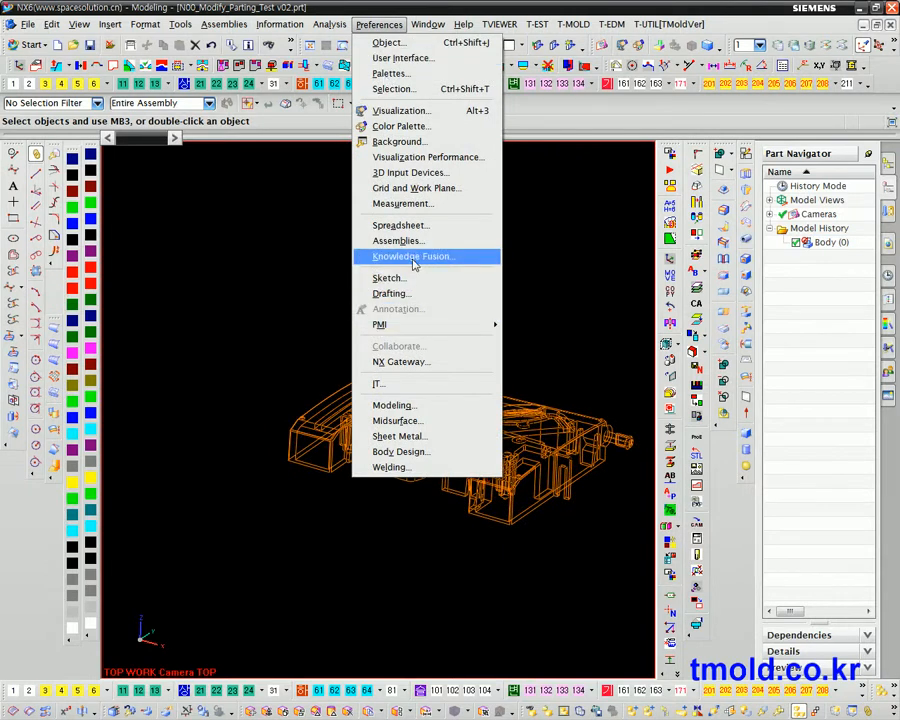
pyautogui.click(428, 407)
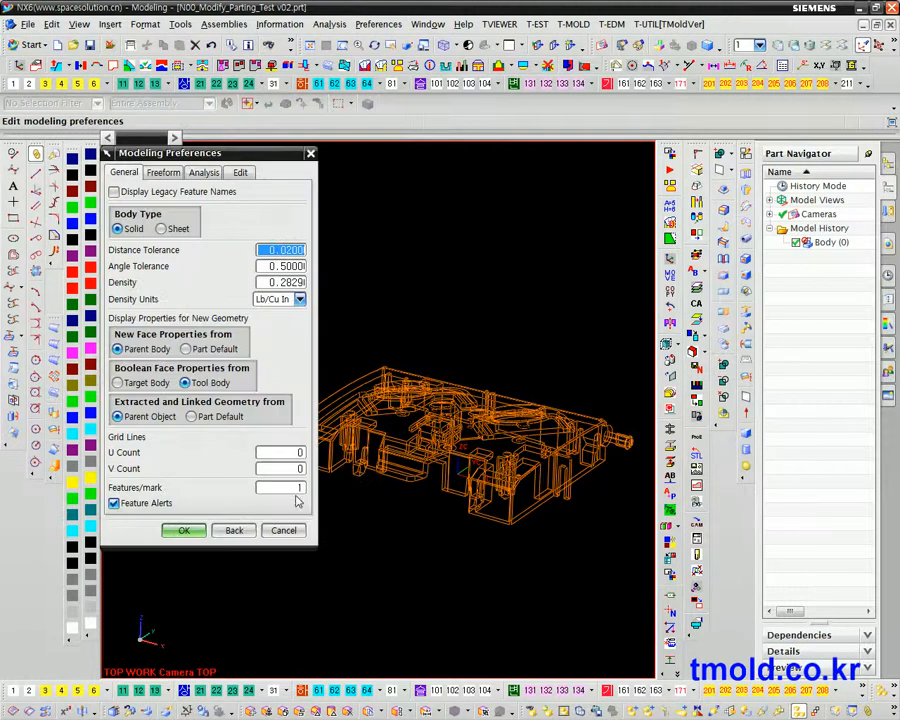
pyautogui.click(283, 530)
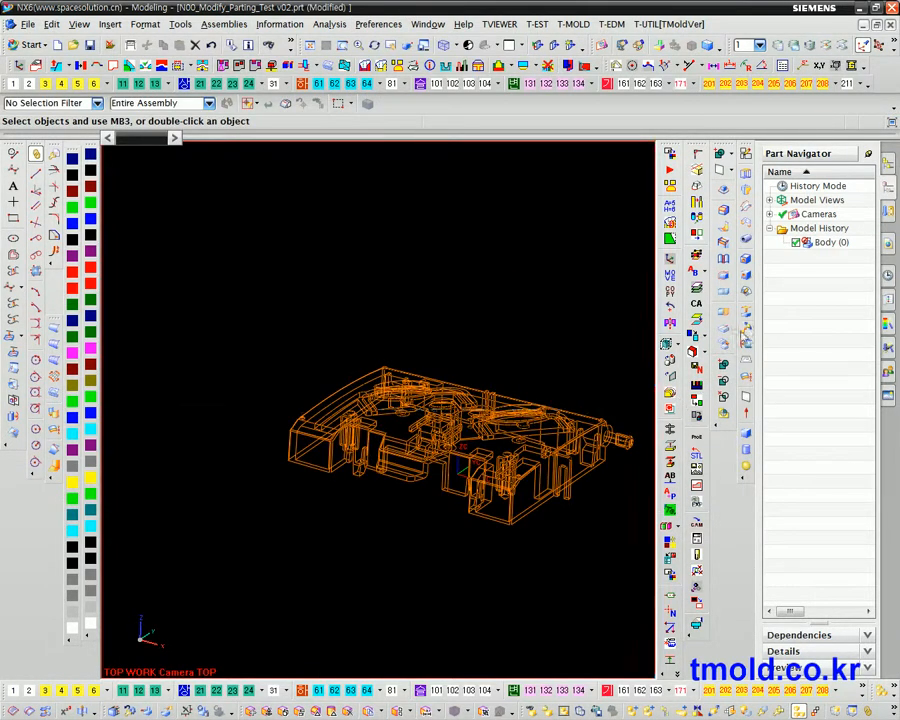
# Step: Extract all faces of the solid body as General B-surface sheets with the original body hidden
pyautogui.click(729, 313)
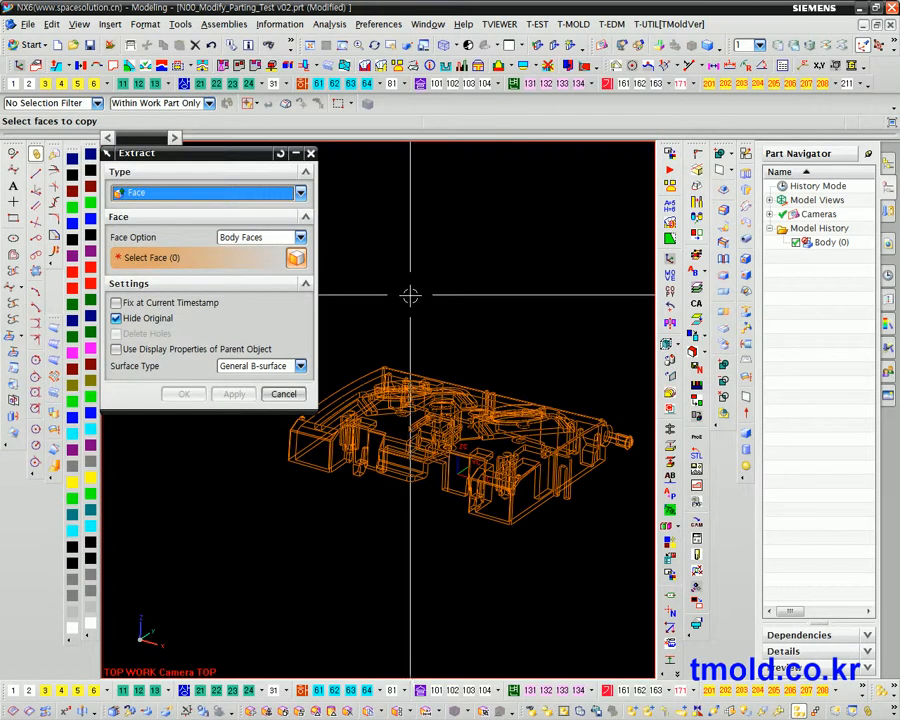
pyautogui.moveTo(440, 303); pyautogui.dragTo(466, 329, button='middle')
pyautogui.scroll(-1, 467, 327)
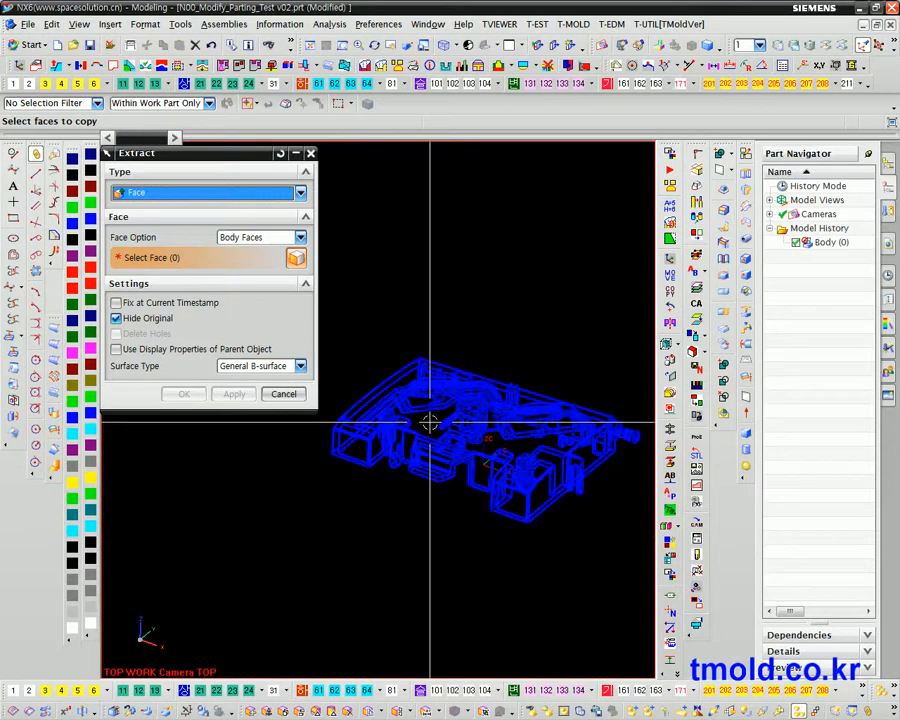
pyautogui.click(350, 432)
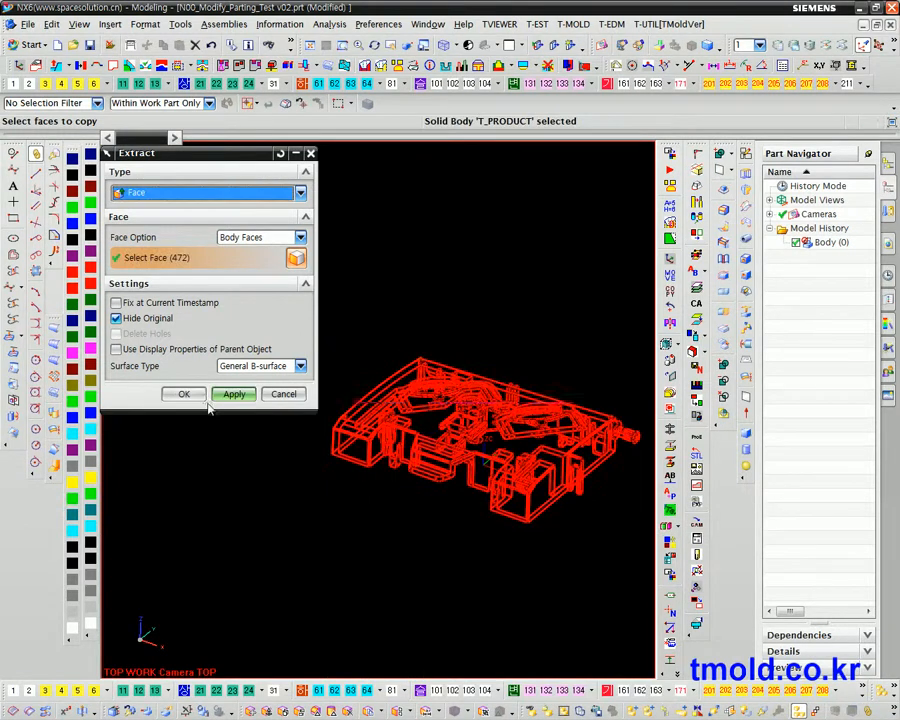
pyautogui.click(185, 394)
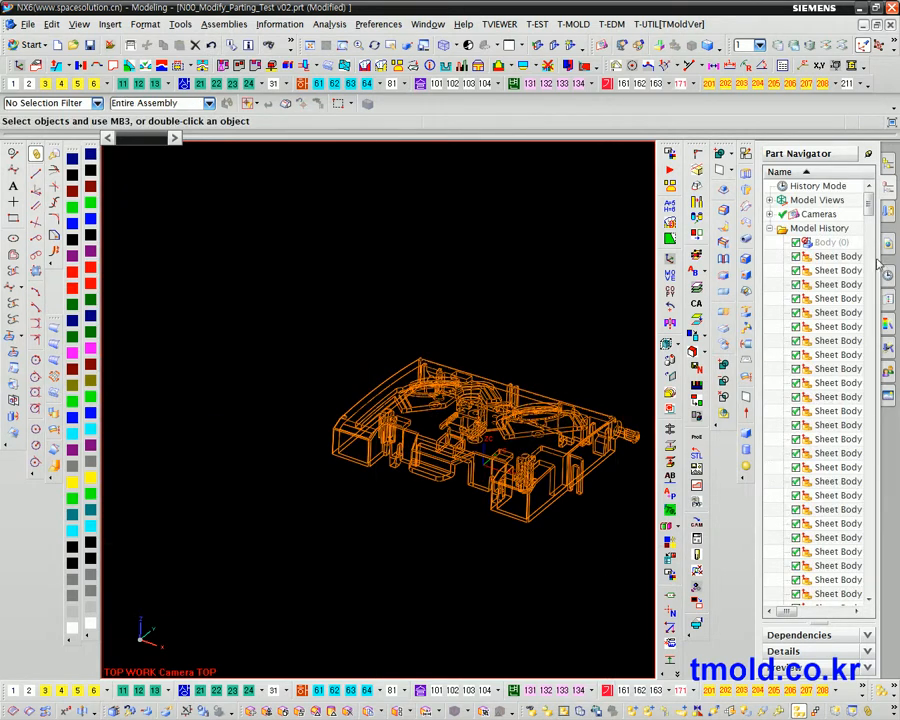
# Step: Highlight several extracted sheet bodies from the model history to see where they lie on the part
pyautogui.click(855, 257)
pyautogui.click(840, 312)
pyautogui.click(832, 396)
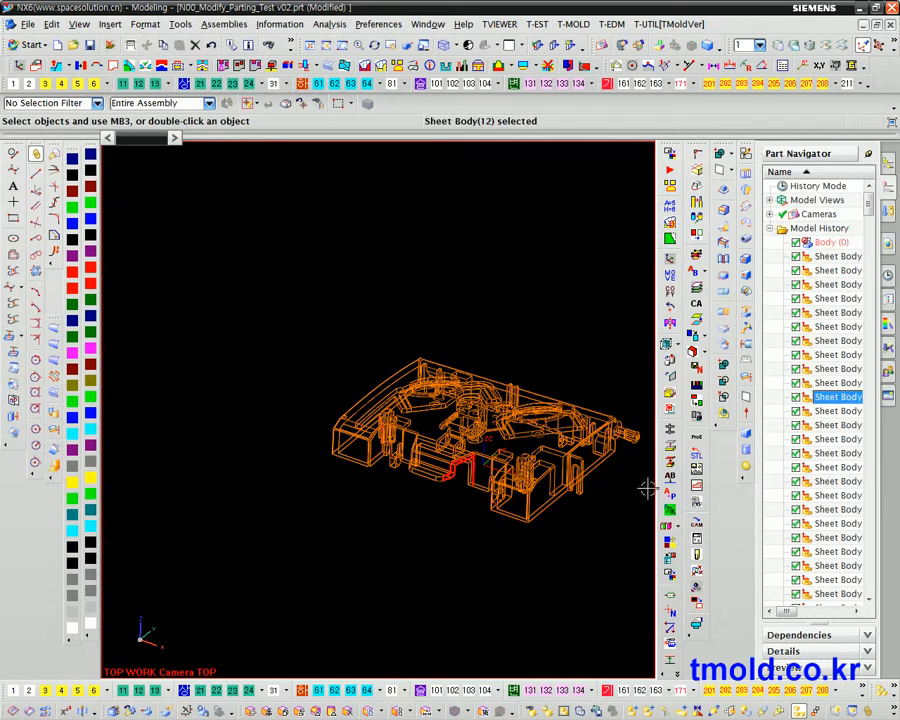
pyautogui.press('Escape')
# Step: Remove the parameters from all extracted sheet bodies
pyautogui.scroll(-4, 515, 576)
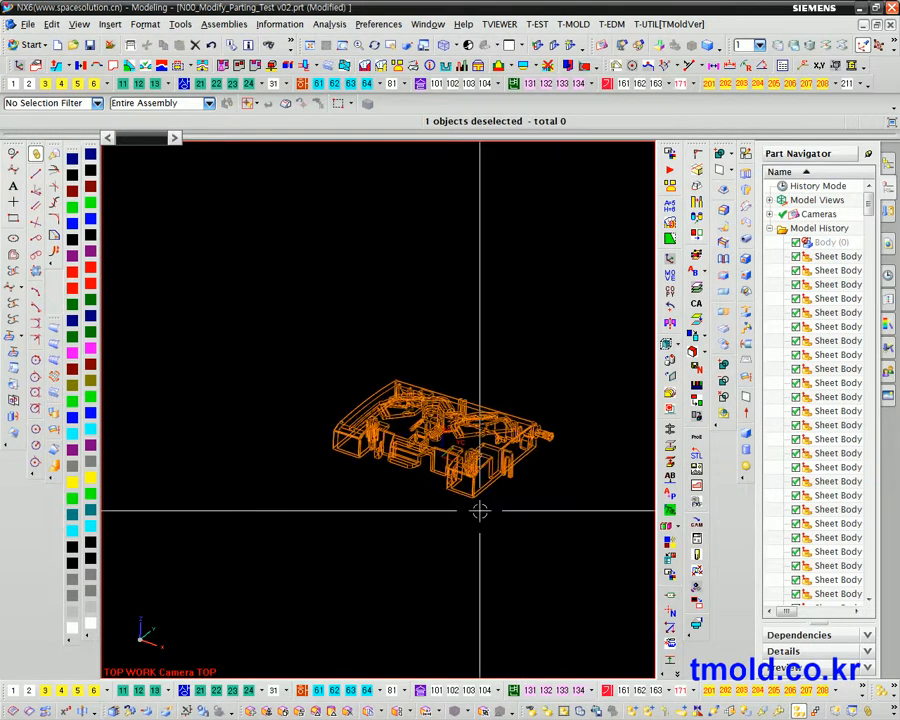
pyautogui.hotkey('ctrl', 'r')
pyautogui.moveTo(571, 554); pyautogui.dragTo(289, 348)
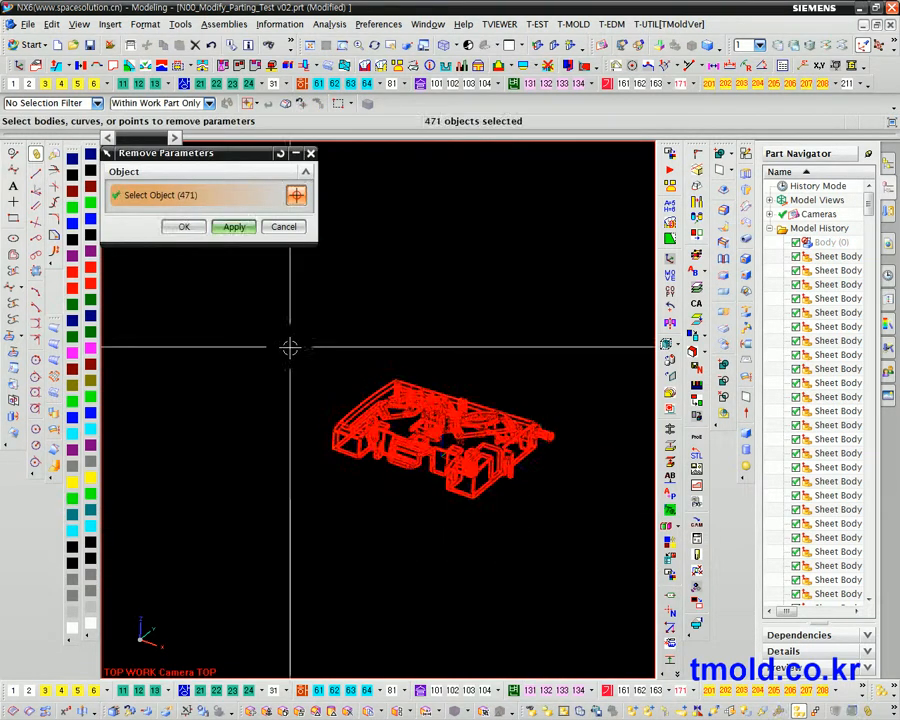
pyautogui.click(185, 227)
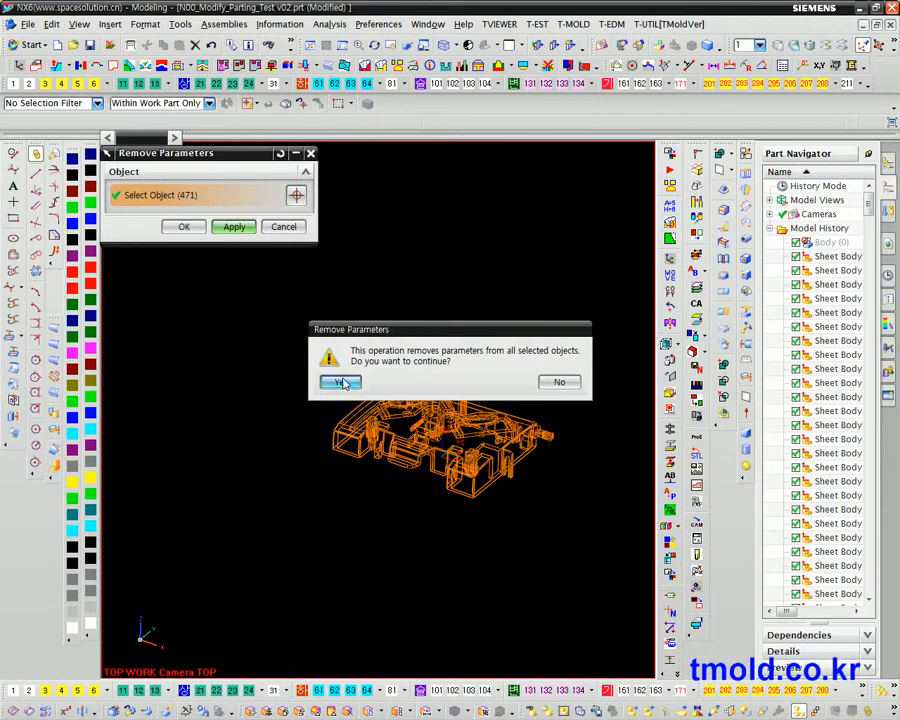
pyautogui.click(341, 382)
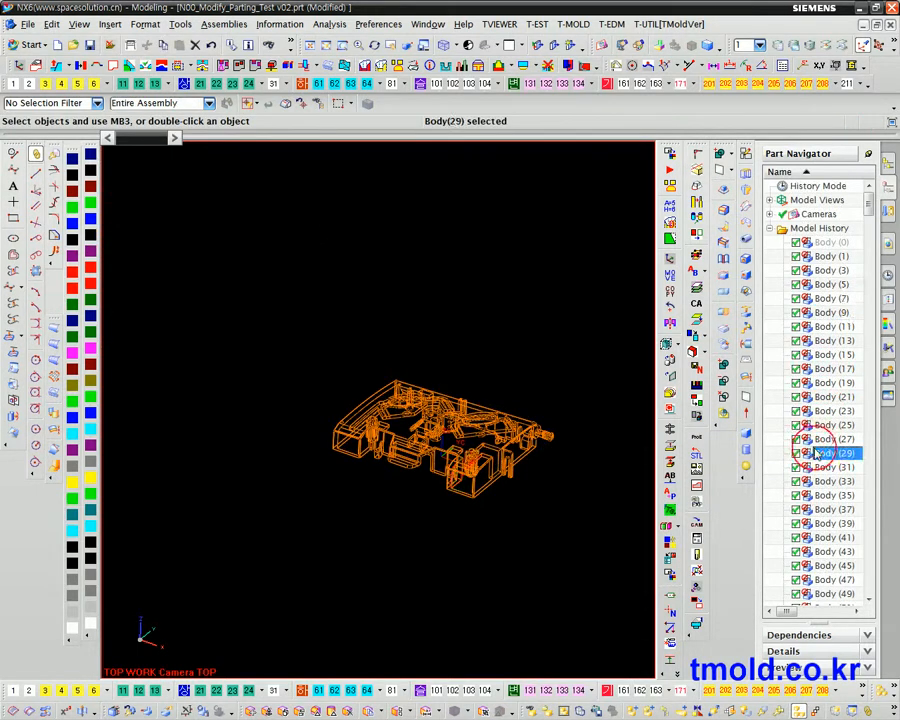
pyautogui.press('Escape')
# Step: Swap the shown and hidden objects and delete the original solid body
pyautogui.hotkey('ctrl', 'shift', 'b')
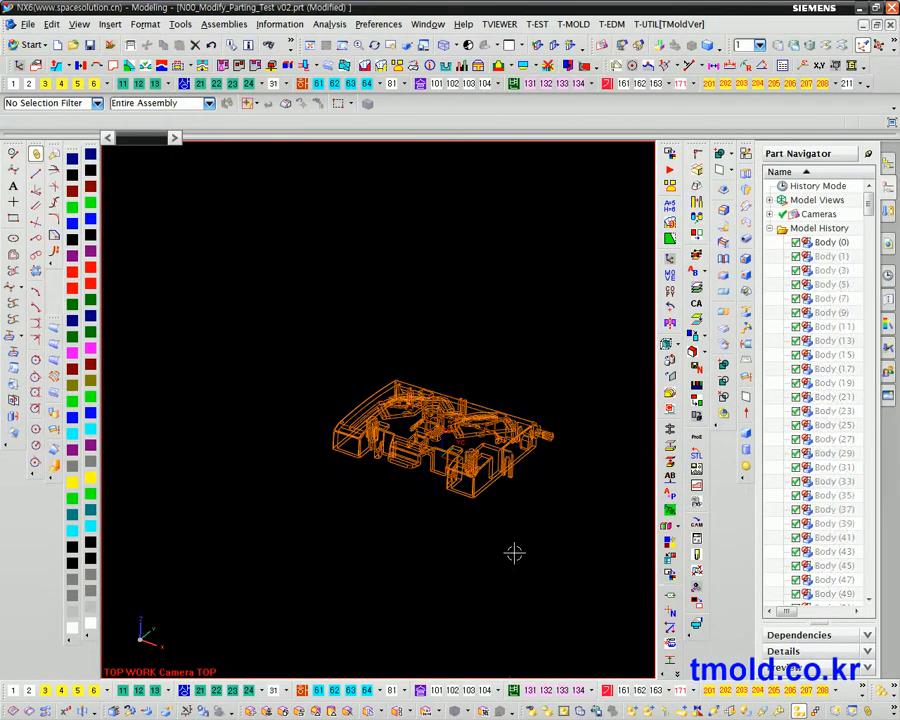
pyautogui.keyDown('ctrl'); pyautogui.moveTo(498, 529); pyautogui.dragTo(536, 588, button='middle'); pyautogui.keyUp('ctrl')
pyautogui.hotkey('ctrl', 'd')
pyautogui.click(414, 372)
pyautogui.middleClick(426, 508)
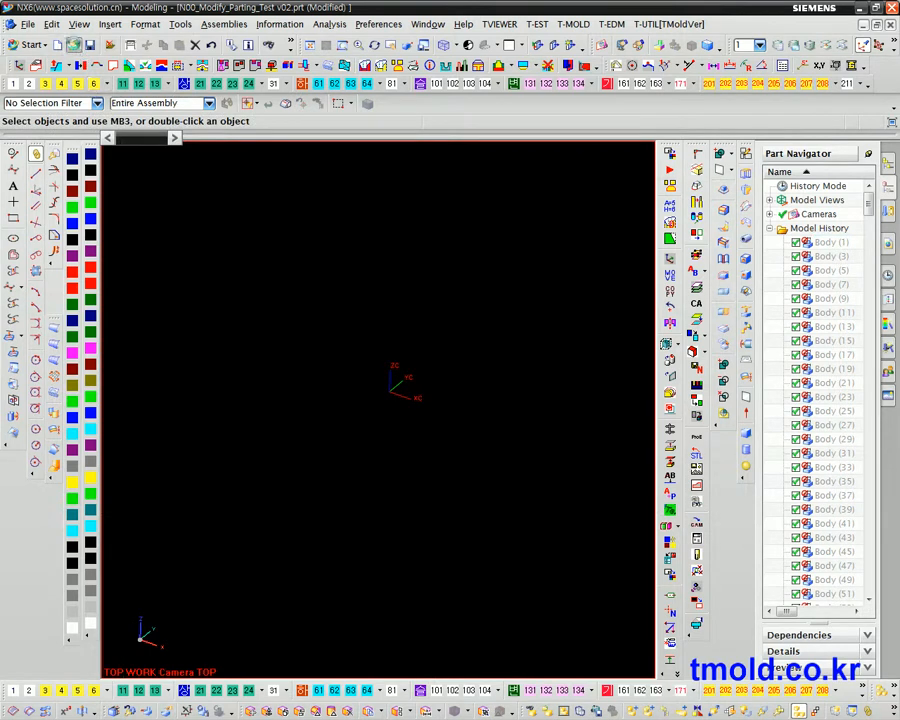
pyautogui.click(75, 47)
pyautogui.click(320, 263)
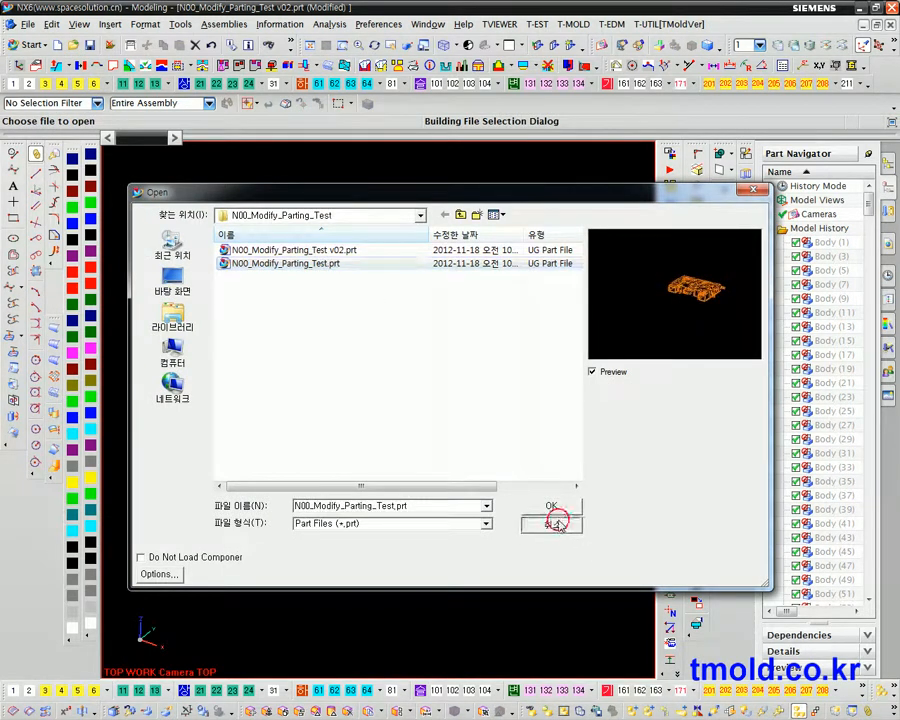
pyautogui.click(555, 523)
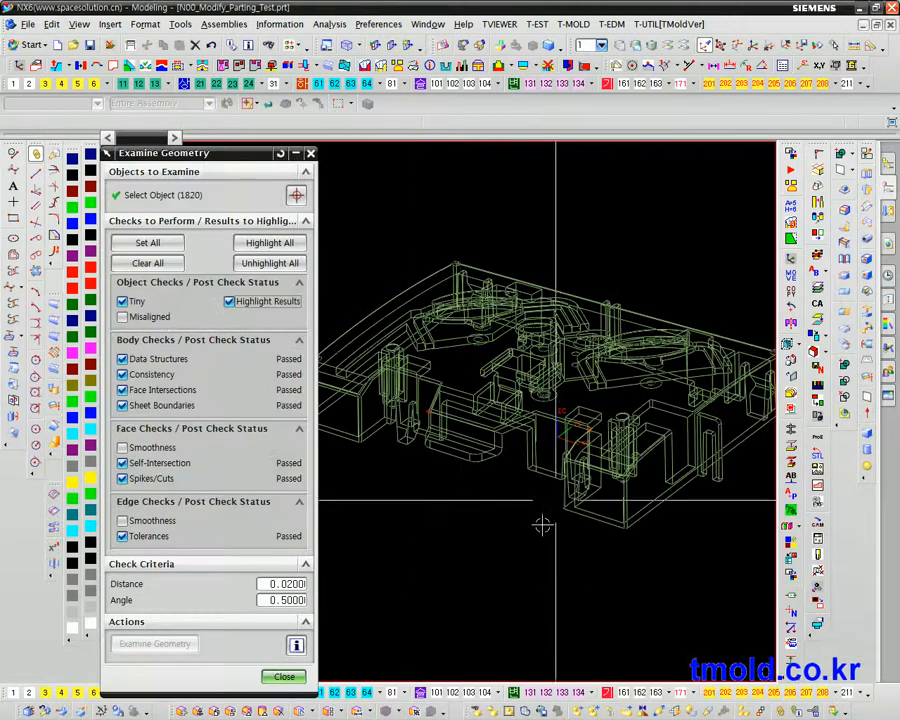
# Step: Examine the highlighted tiny-object location in the original N00_Modify_Parting_Test.prt
pyautogui.scroll(5, 428, 412)
pyautogui.moveTo(446, 512); pyautogui.dragTo(510, 516, button='middle')
pyautogui.scroll(8, 458, 418)
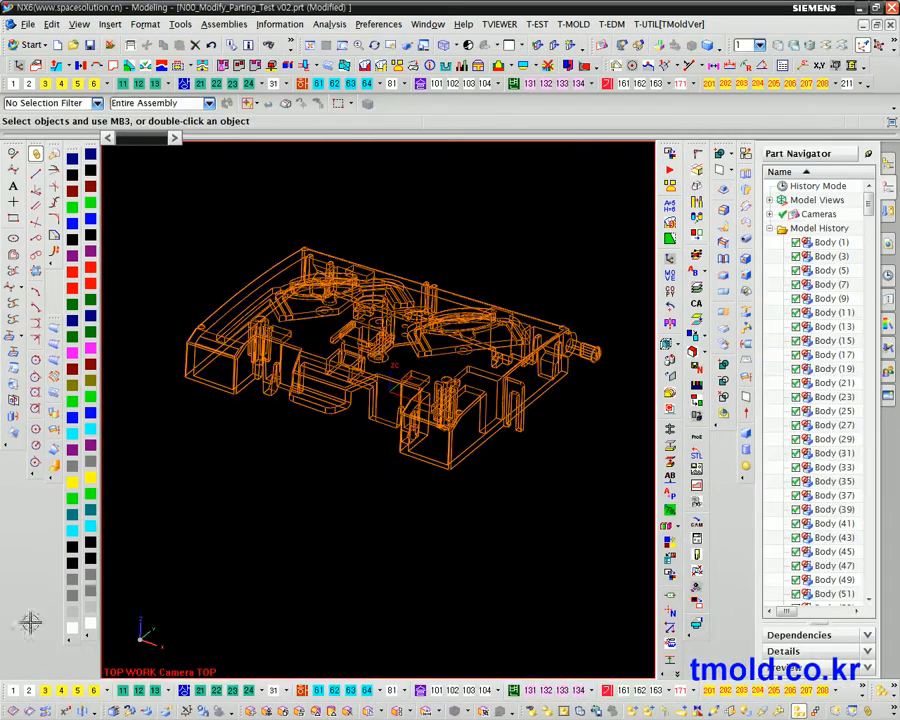
# Step: Measure the point-to-point distance between the two nearly coincident edge ends at the same corner of the v02 sheets
pyautogui.moveTo(289, 423); pyautogui.dragTo(360, 418, button='middle')
pyautogui.scroll(5, 361, 419)
pyautogui.keyDown('ctrl'); pyautogui.moveTo(381, 357); pyautogui.dragTo(411, 588, button='middle'); pyautogui.keyUp('ctrl')
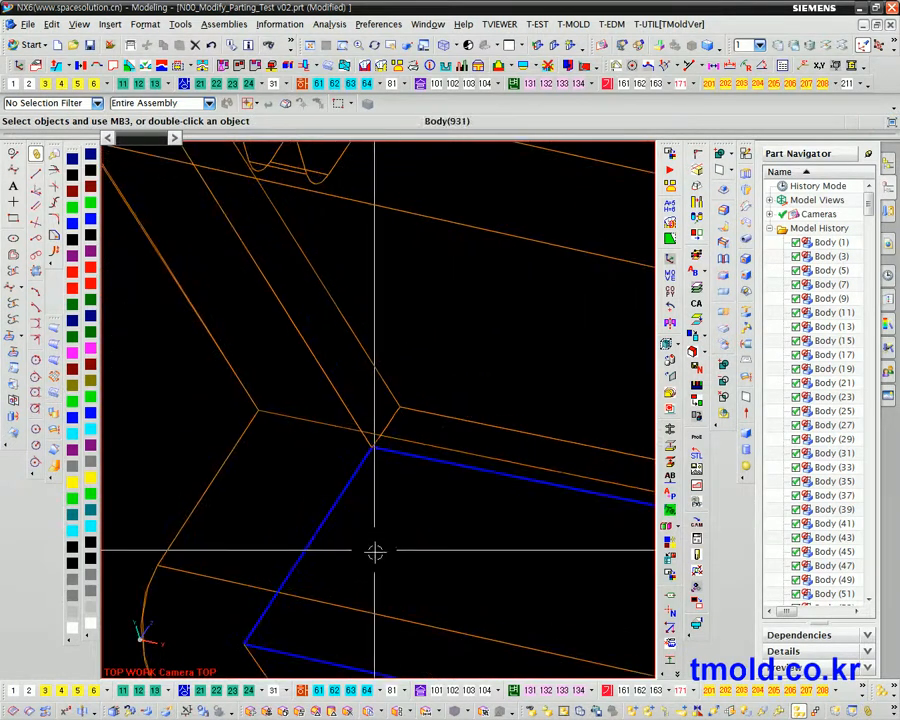
pyautogui.keyDown('ctrl'); pyautogui.moveTo(393, 433); pyautogui.dragTo(418, 688, button='middle'); pyautogui.keyUp('ctrl')
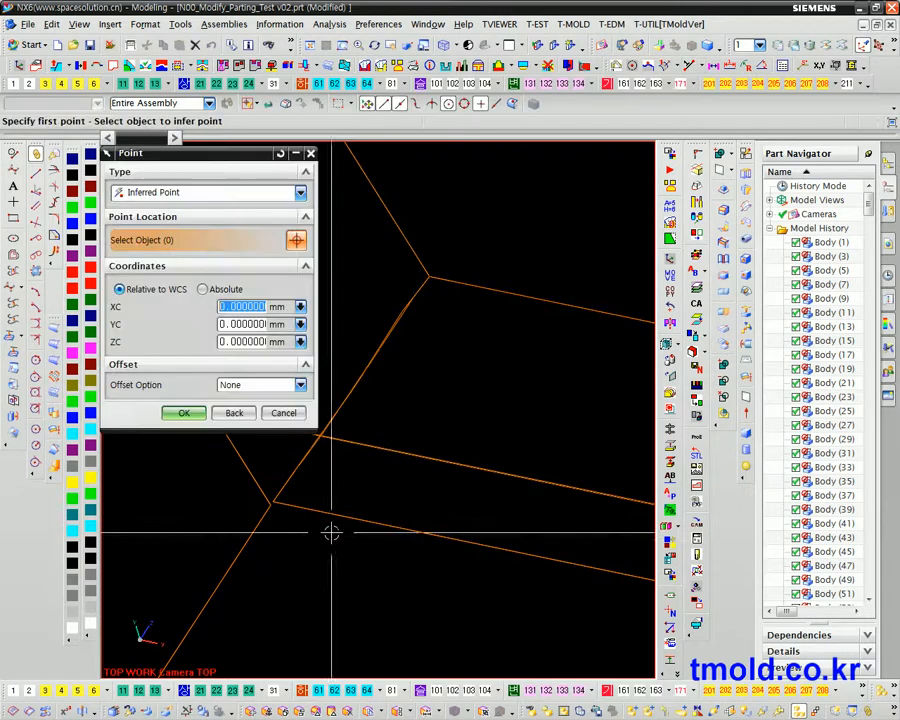
pyautogui.click(271, 502)
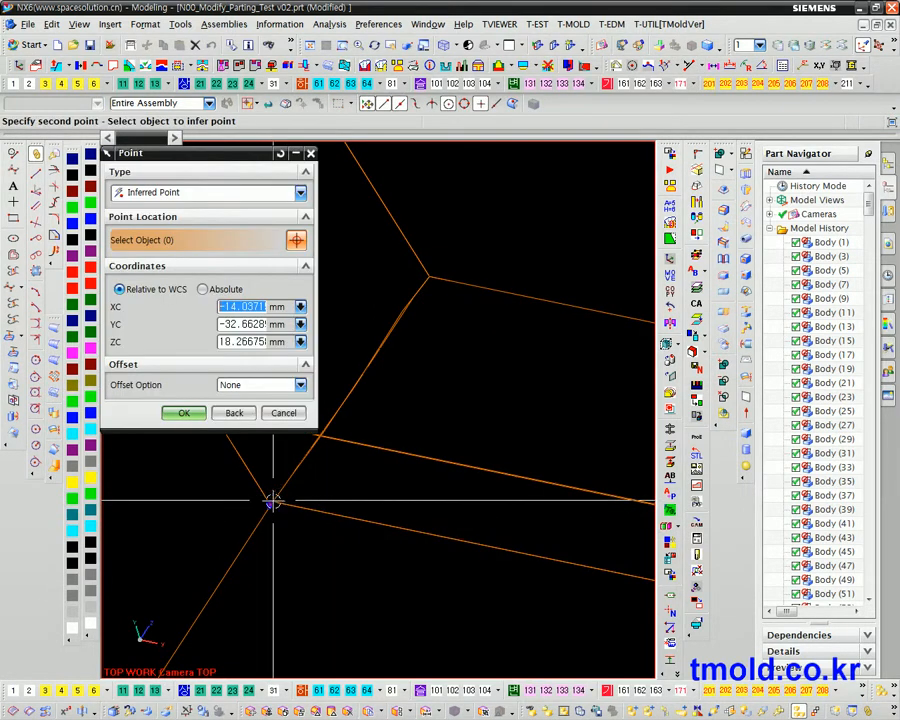
pyautogui.scroll(-2, 277, 508)
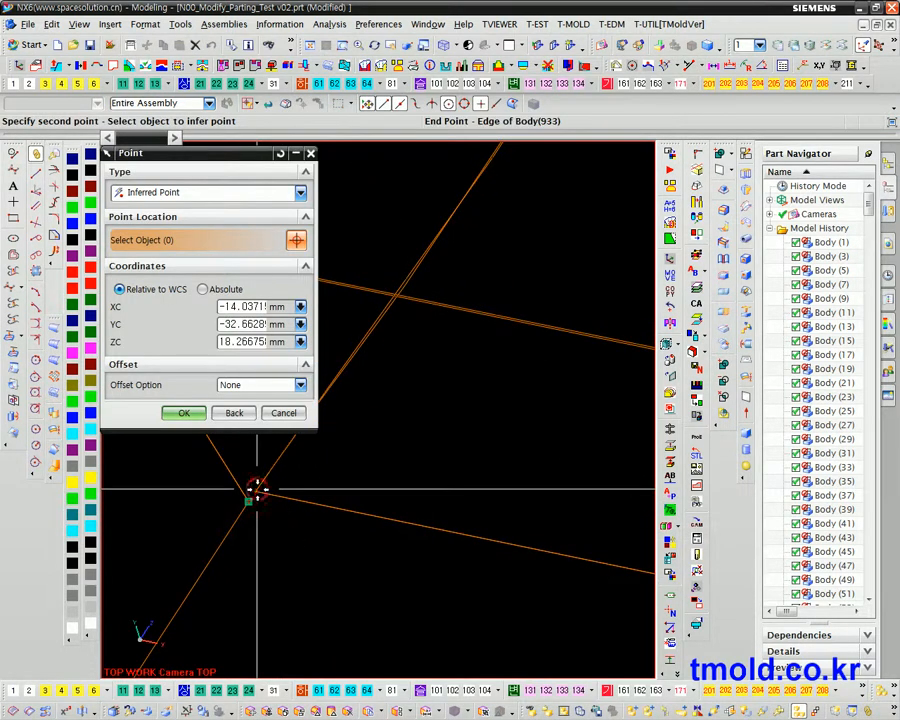
pyautogui.click(256, 490)
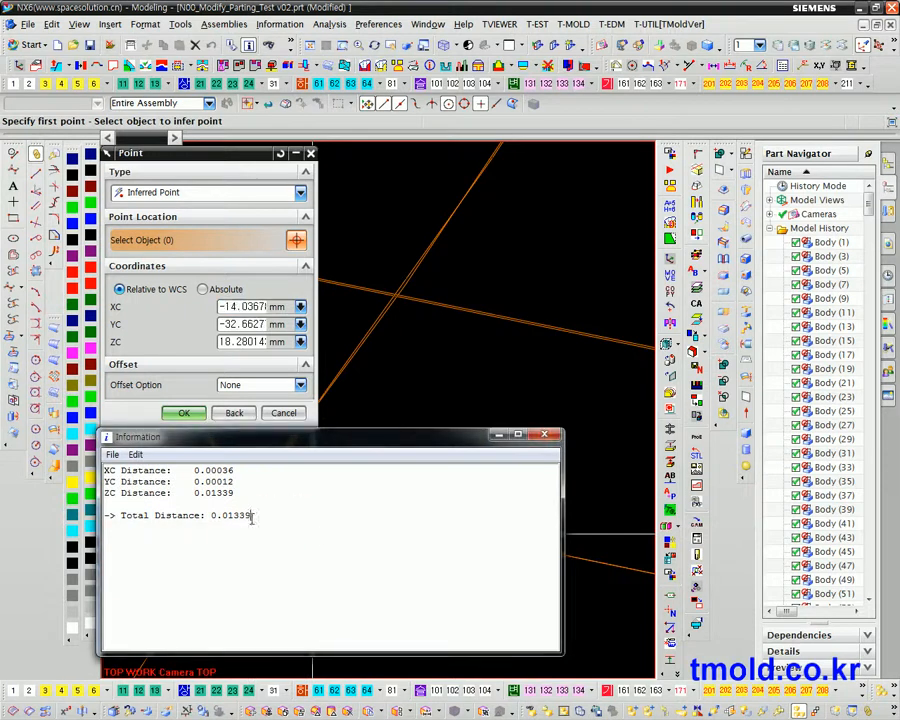
pyautogui.moveTo(392, 444); pyautogui.dragTo(410, 551)
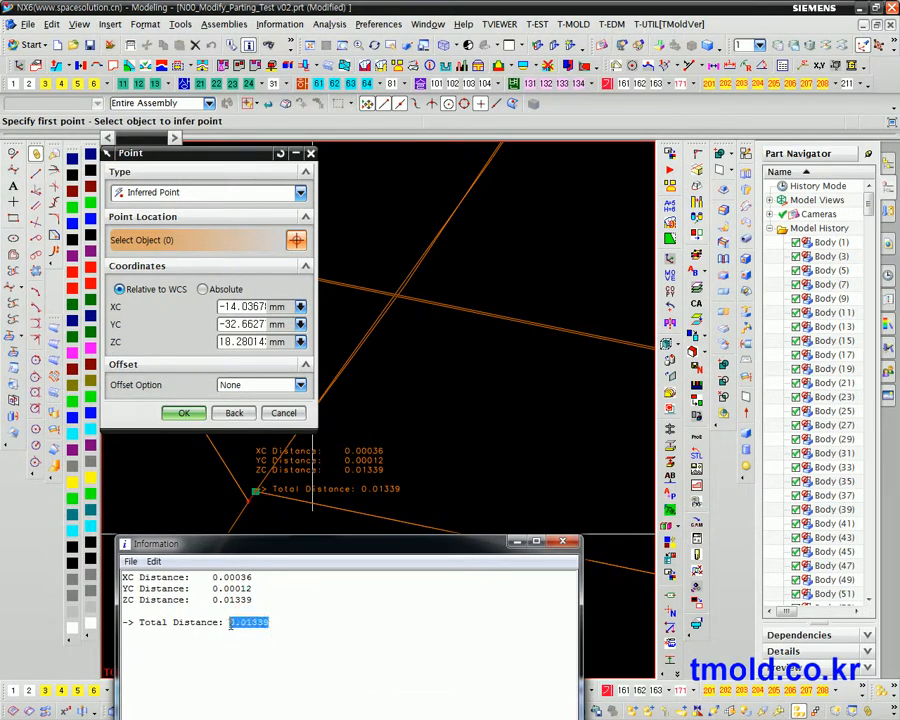
pyautogui.click(562, 542)
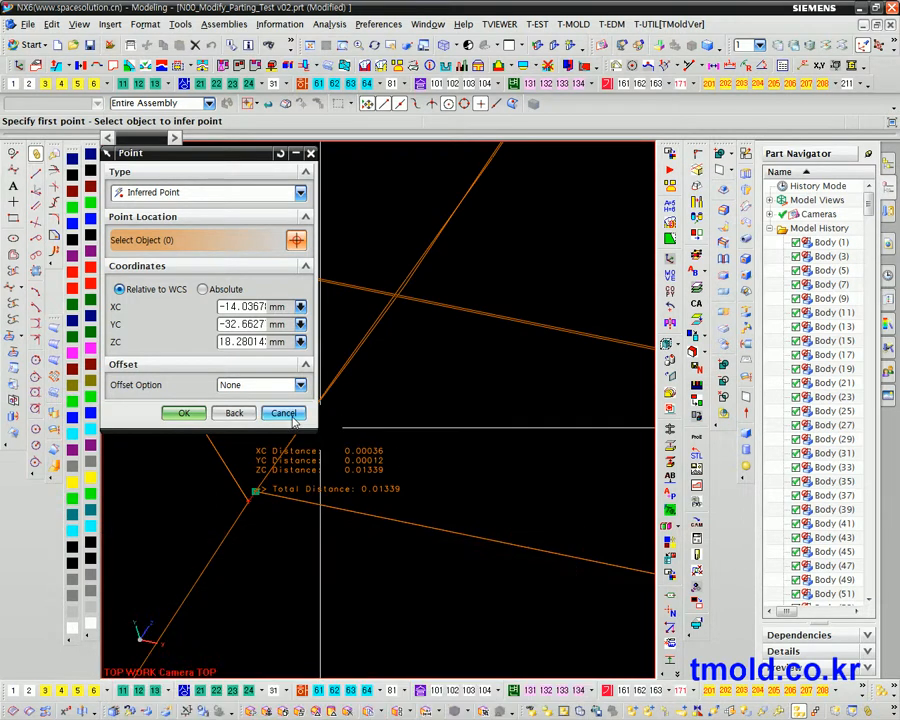
pyautogui.click(283, 412)
# Step: Hide the four sheet bodies that meet at the measured corner
pyautogui.scroll(-5, 330, 518)
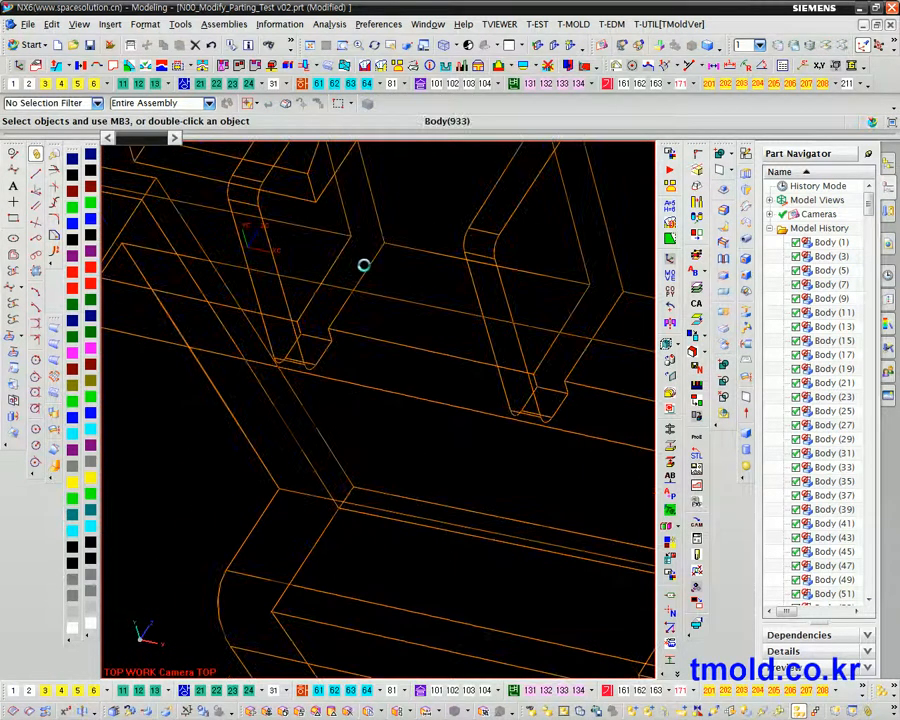
pyautogui.hotkey('ctrl', 'b')
pyautogui.scroll(3, 344, 549)
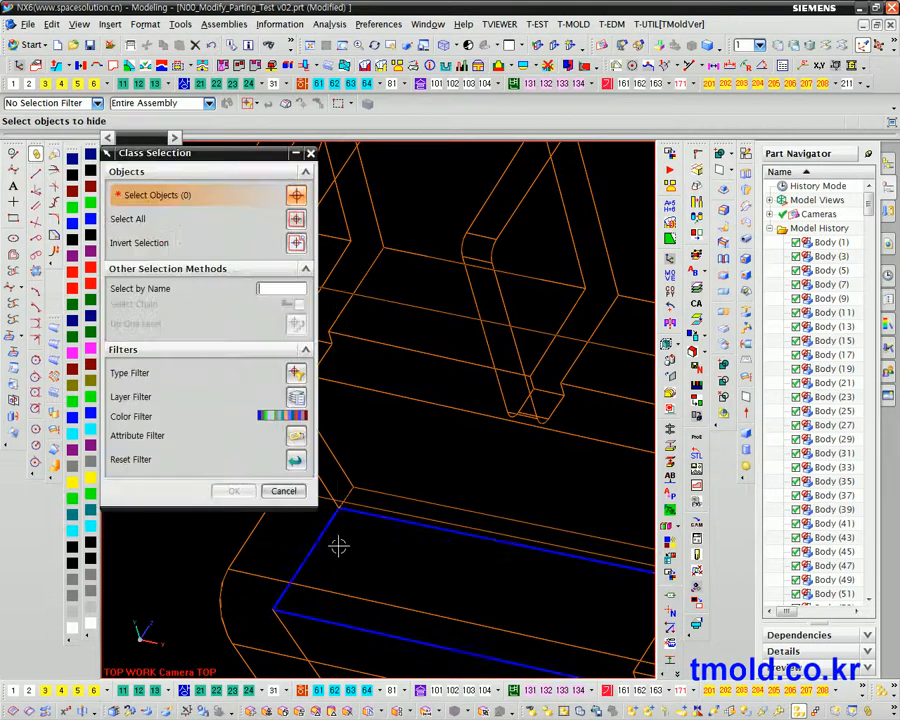
pyautogui.scroll(3, 372, 582)
pyautogui.scroll(-2, 435, 570)
pyautogui.click(435, 570)
pyautogui.click(388, 500)
pyautogui.click(400, 457)
pyautogui.click(452, 478)
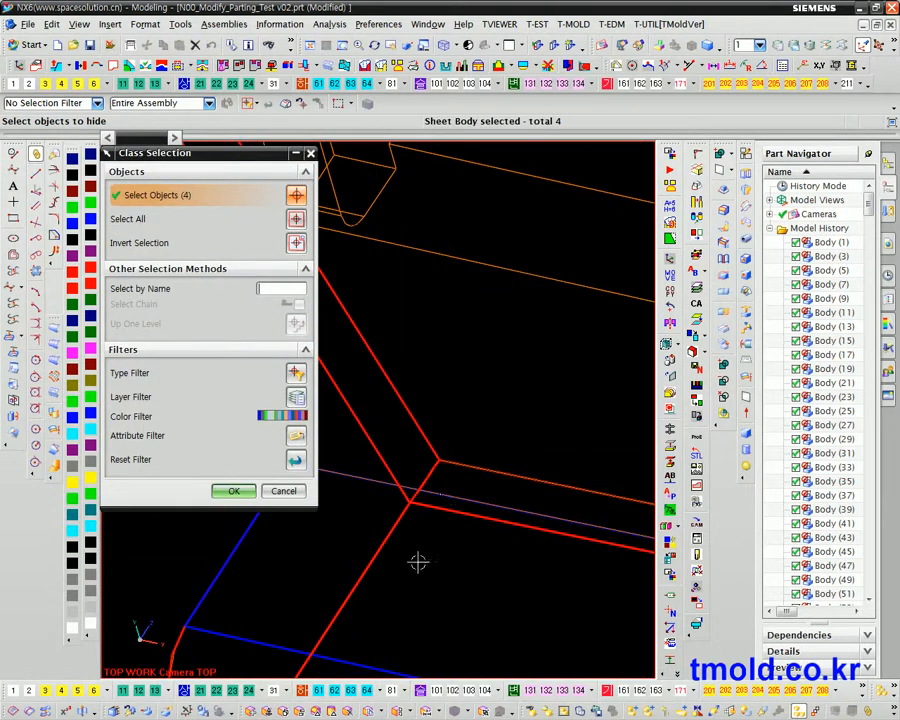
pyautogui.middleClick(407, 540)
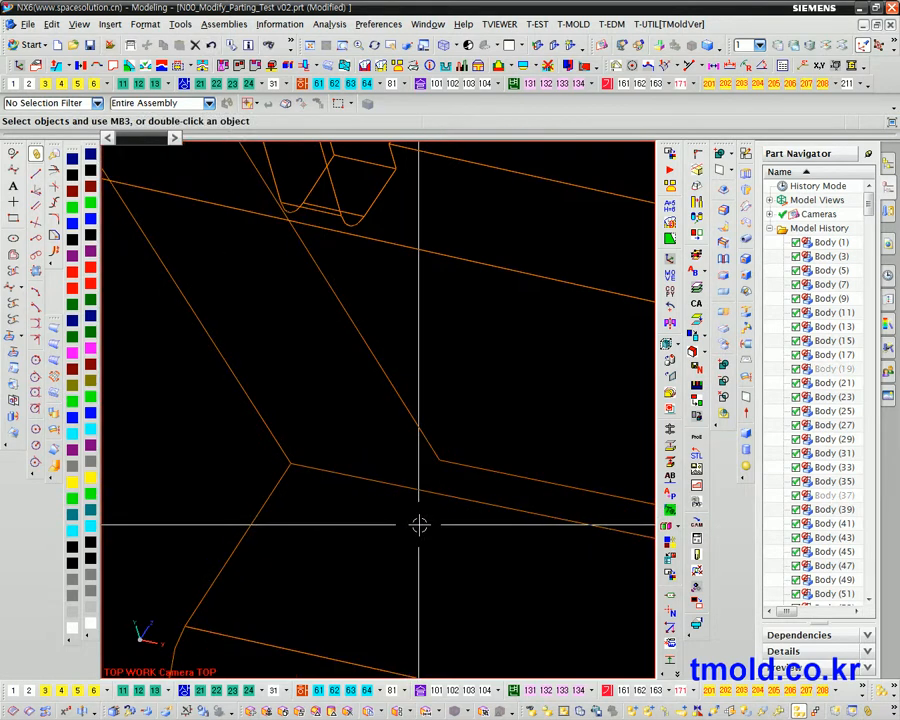
# Step: Examine the highlighted tiny edges in the original N00_Modify_Parting_Test.prt from both sides of the corner
pyautogui.scroll(-6, 419, 525)
pyautogui.moveTo(305, 418); pyautogui.dragTo(307, 411, button='middle')
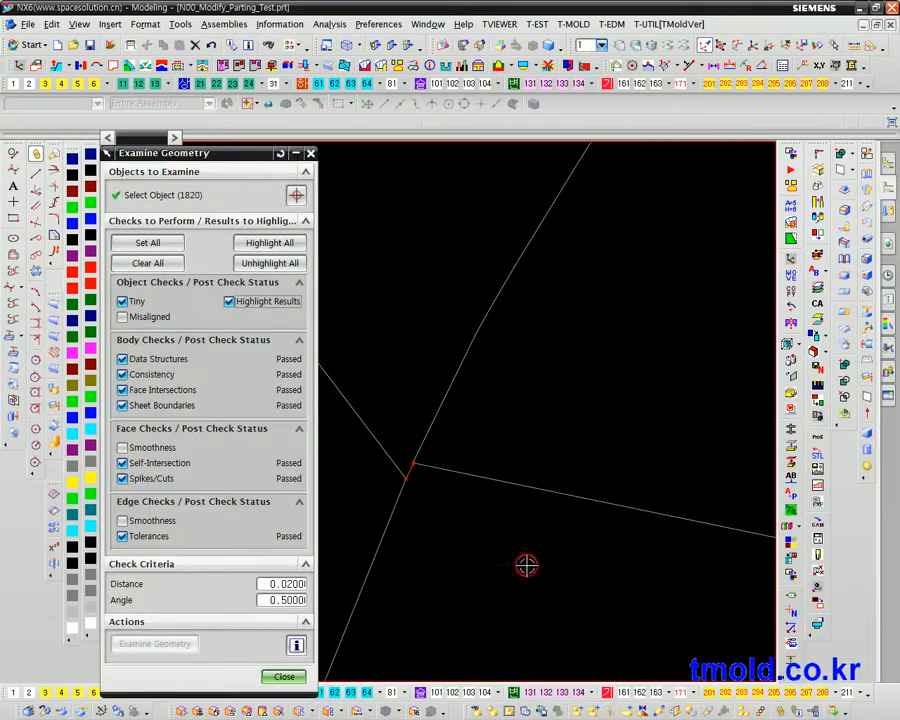
pyautogui.scroll(-3, 524, 506)
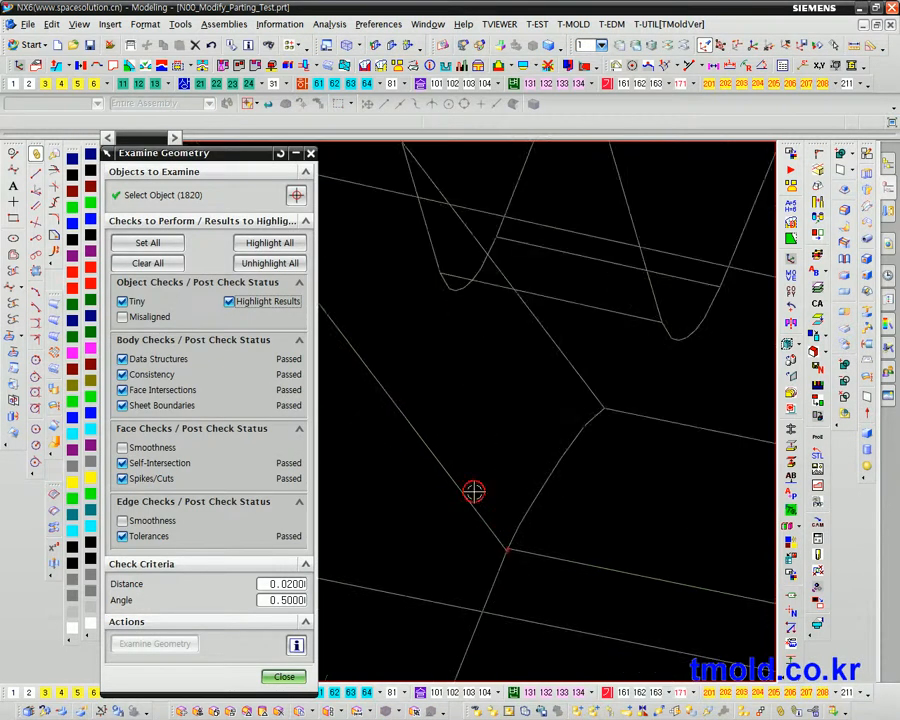
pyautogui.scroll(-4, 500, 477)
pyautogui.moveTo(532, 281); pyautogui.dragTo(481, 317, button='middle')
pyautogui.scroll(6, 492, 517)
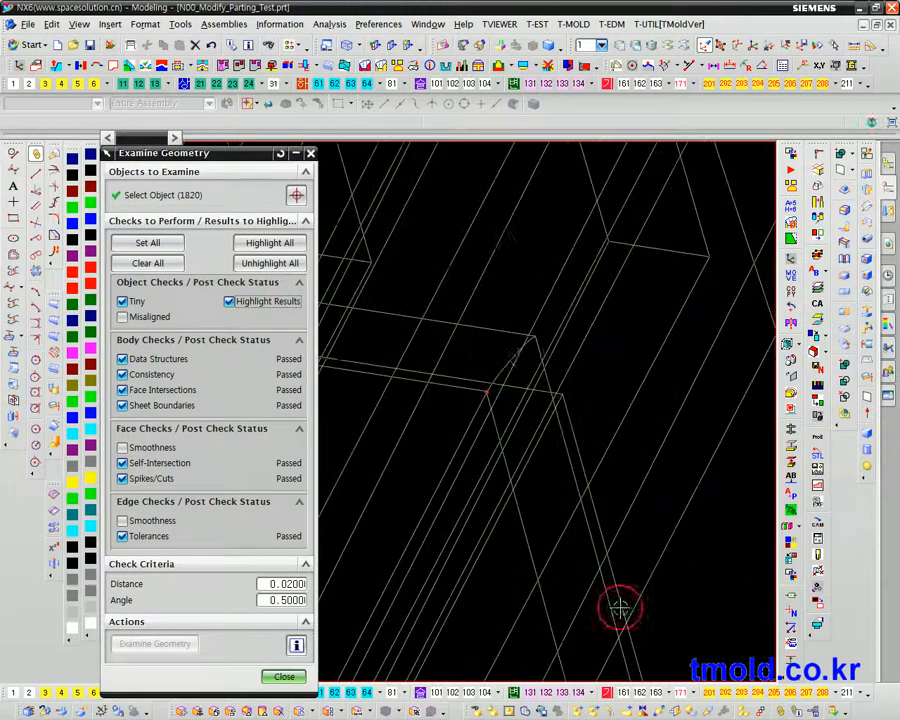
pyautogui.scroll(4, 381, 518)
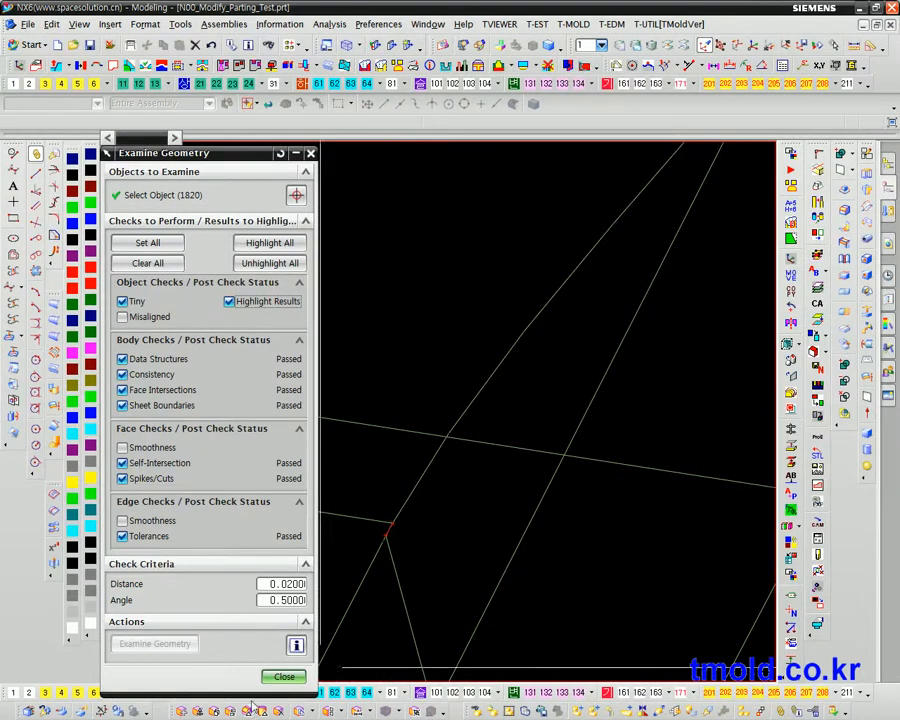
# Step: Switch back to the v02 part and inspect the corner gap between the four isolated sheet bodies
pyautogui.click(862, 8)
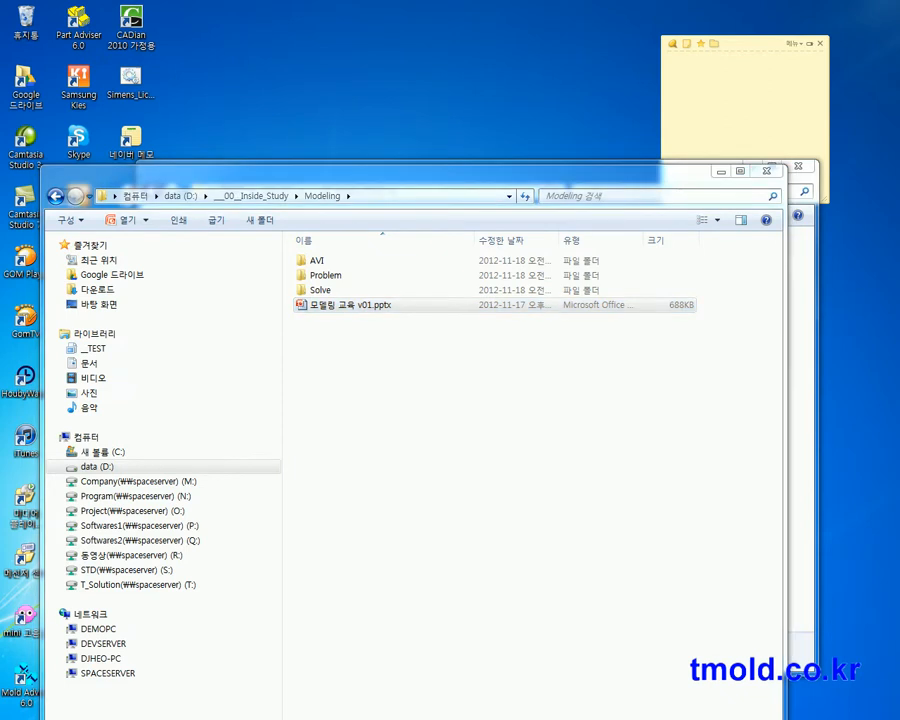
pyautogui.hotkey('alt', 'Tab')
pyautogui.scroll(5, 383, 425)
pyautogui.scroll(-3, 383, 425)
pyautogui.moveTo(428, 446); pyautogui.dragTo(408, 580, button='middle')
pyautogui.keyDown('ctrl'); pyautogui.moveTo(360, 420); pyautogui.dragTo(376, 588, button='middle'); pyautogui.keyUp('ctrl')
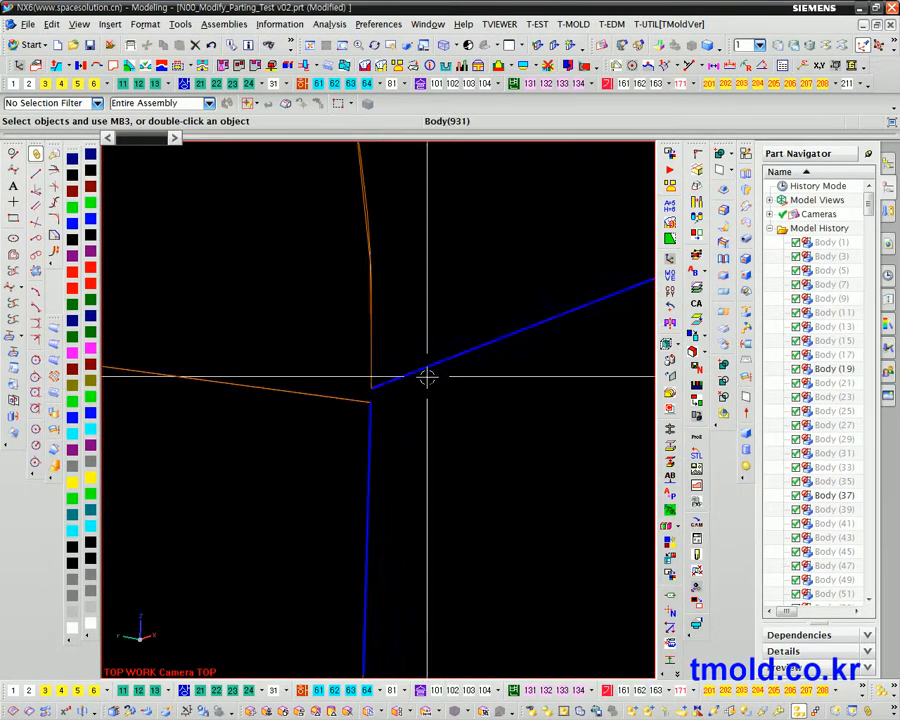
pyautogui.keyDown('ctrl'); pyautogui.moveTo(352, 458); pyautogui.dragTo(452, 256, button='middle'); pyautogui.keyUp('ctrl')
# Step: Compare the mismatched edges at both ends of the sloped face with the adjoining isolated sheets
pyautogui.moveTo(509, 455); pyautogui.dragTo(319, 506, button='middle')
pyautogui.keyDown('ctrl'); pyautogui.moveTo(208, 407); pyautogui.dragTo(212, 438, button='middle'); pyautogui.keyUp('ctrl')
pyautogui.keyDown('ctrl'); pyautogui.moveTo(509, 315); pyautogui.dragTo(532, 319, button='middle'); pyautogui.keyUp('ctrl')
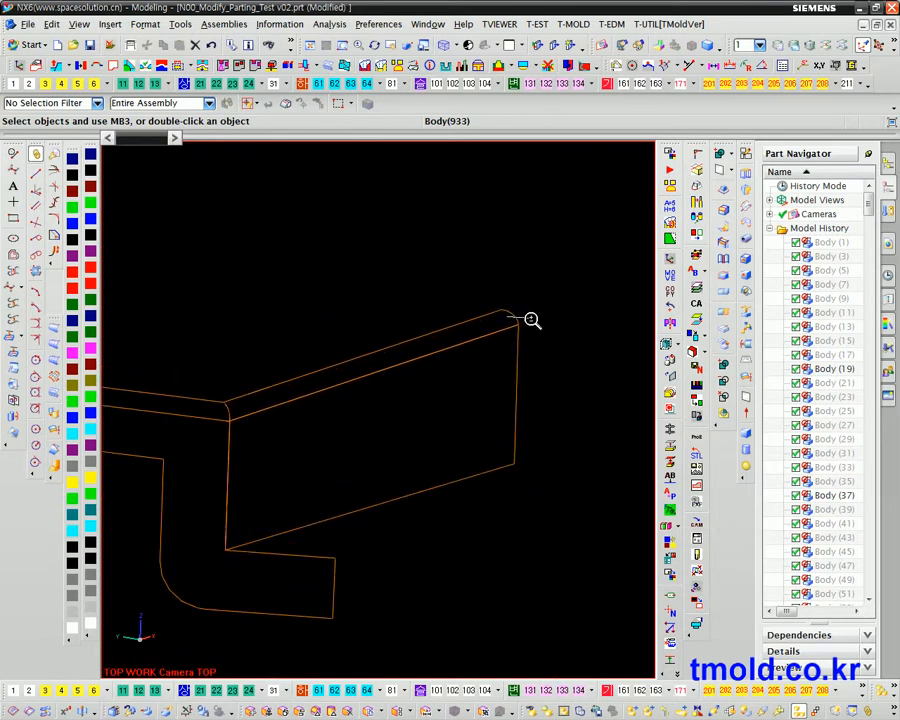
pyautogui.keyDown('ctrl'); pyautogui.moveTo(189, 432); pyautogui.dragTo(249, 560, button='middle'); pyautogui.keyUp('ctrl')
pyautogui.keyDown('ctrl'); pyautogui.moveTo(357, 382); pyautogui.dragTo(203, 424, button='middle'); pyautogui.keyUp('ctrl')
pyautogui.keyDown('ctrl'); pyautogui.moveTo(544, 300); pyautogui.dragTo(531, 526, button='middle'); pyautogui.keyUp('ctrl')
pyautogui.keyDown('ctrl'); pyautogui.moveTo(434, 341); pyautogui.dragTo(455, 446, button='middle'); pyautogui.keyUp('ctrl')
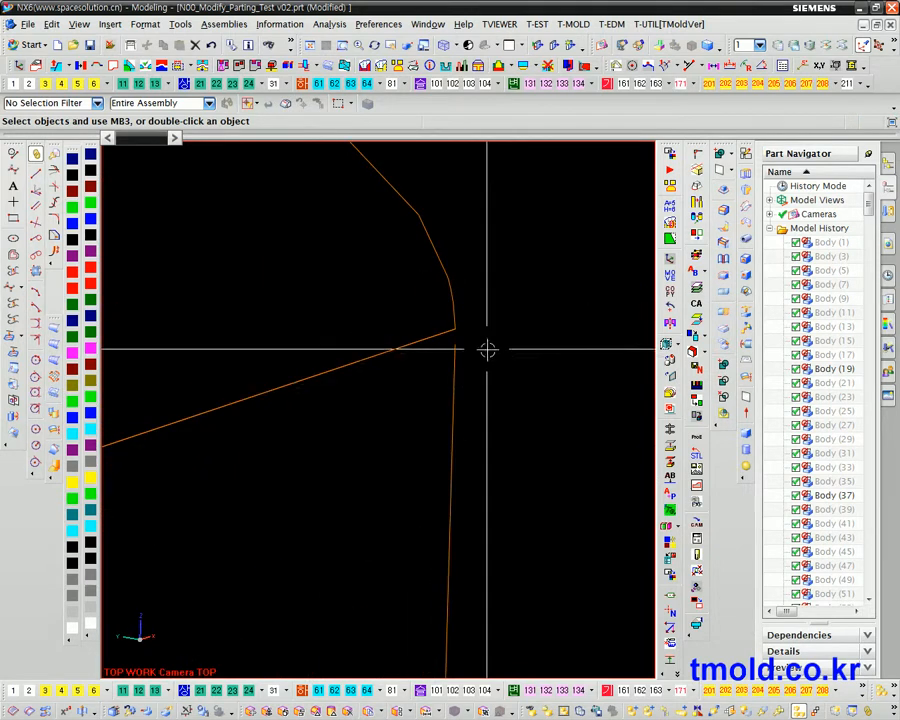
pyautogui.keyDown('ctrl'); pyautogui.moveTo(483, 401); pyautogui.dragTo(484, 351, button='middle'); pyautogui.keyUp('ctrl')
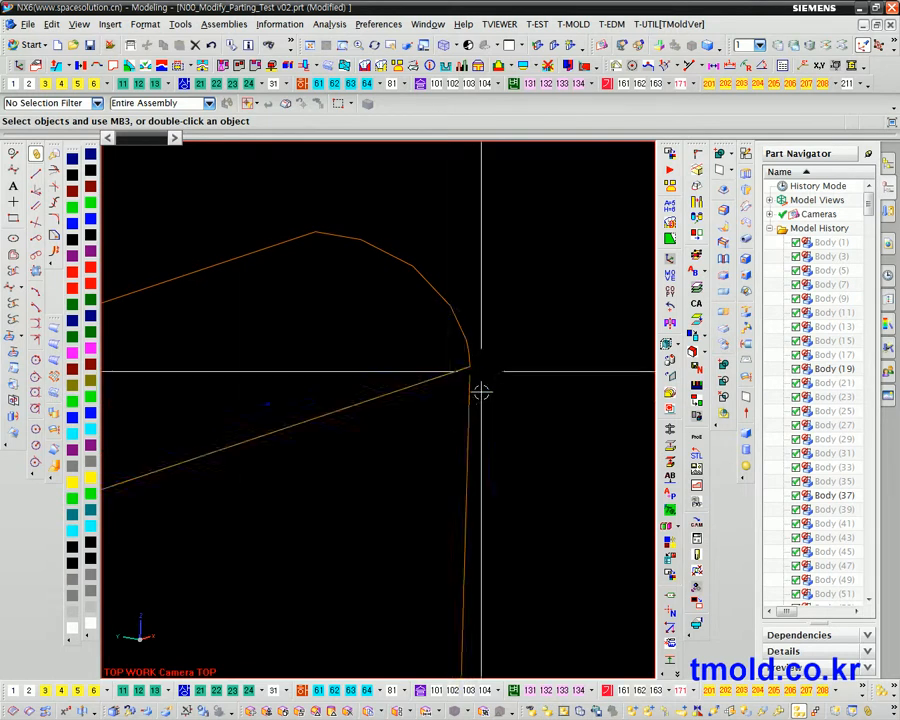
pyautogui.keyDown('ctrl'); pyautogui.moveTo(448, 442); pyautogui.dragTo(508, 384, button='middle'); pyautogui.keyUp('ctrl')
pyautogui.keyDown('ctrl'); pyautogui.moveTo(188, 528); pyautogui.dragTo(237, 606, button='middle'); pyautogui.keyUp('ctrl')
pyautogui.keyDown('ctrl'); pyautogui.moveTo(148, 505); pyautogui.dragTo(181, 637, button='middle'); pyautogui.keyUp('ctrl')
pyautogui.keyDown('ctrl'); pyautogui.moveTo(143, 481); pyautogui.dragTo(221, 511, button='middle'); pyautogui.keyUp('ctrl')
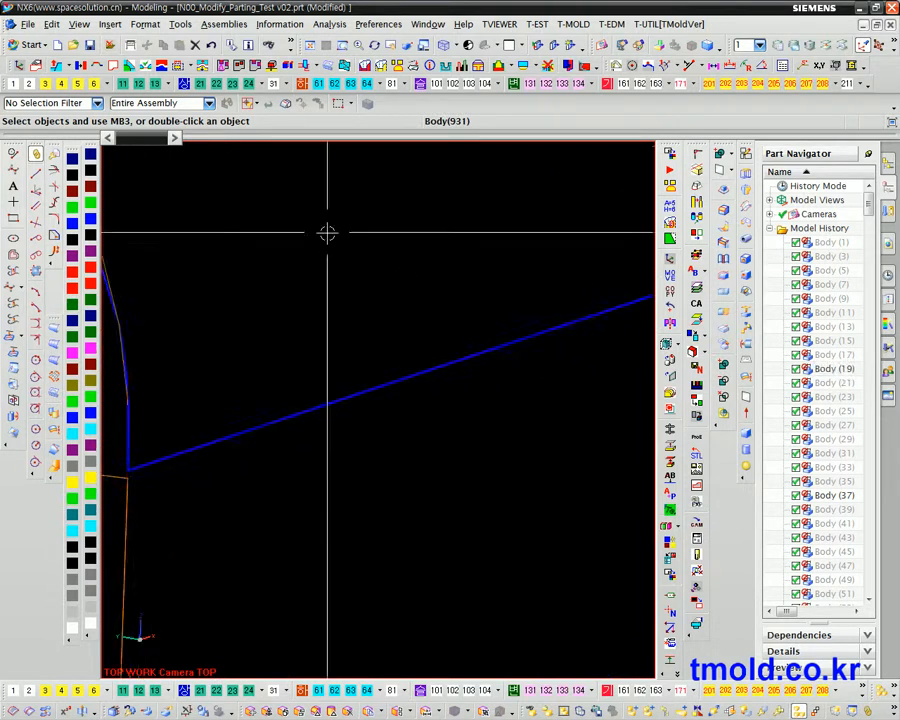
# Step: Set the modeling distance tolerance to 0.001
pyautogui.click(331, 25)
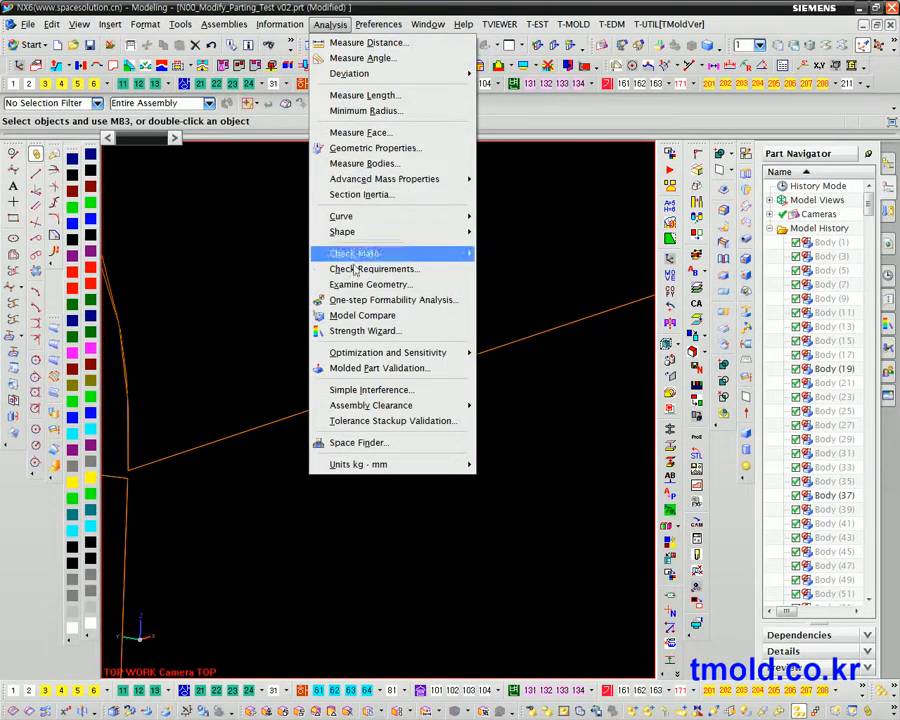
pyautogui.moveTo(378, 24)
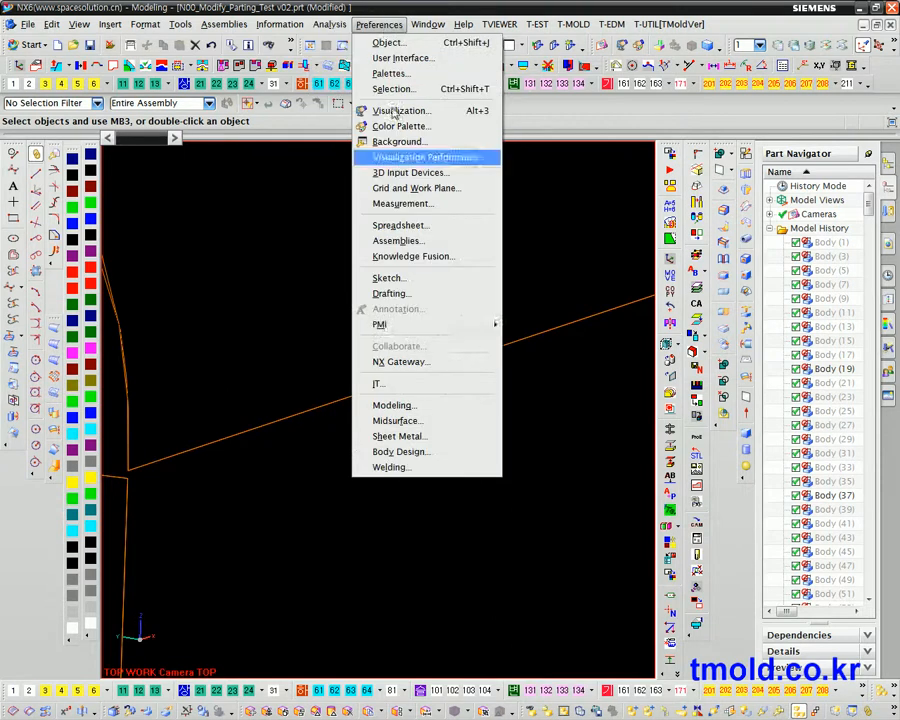
pyautogui.click(394, 403)
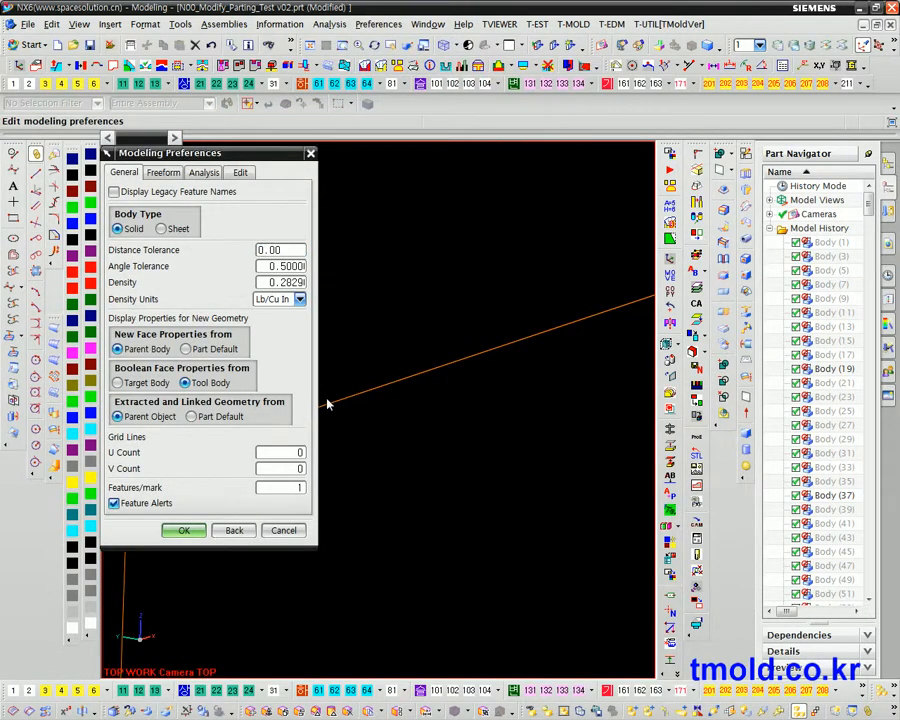
pyautogui.click(185, 529)
# Step: Copy the lower edge of the narrow rounded sheet from its corner endpoint to the corner point of the adjoining sheets
pyautogui.scroll(5, 217, 389)
pyautogui.scroll(-2, 236, 476)
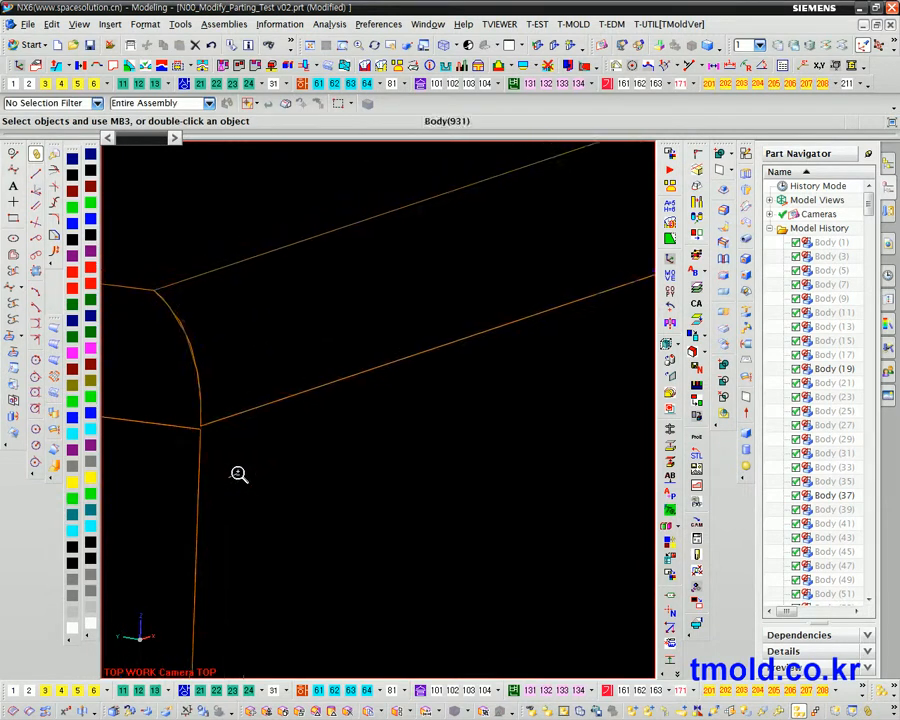
pyautogui.scroll(-2, 243, 590)
pyautogui.scroll(2, 167, 424)
pyautogui.scroll(-2, 203, 519)
pyautogui.scroll(2, 243, 437)
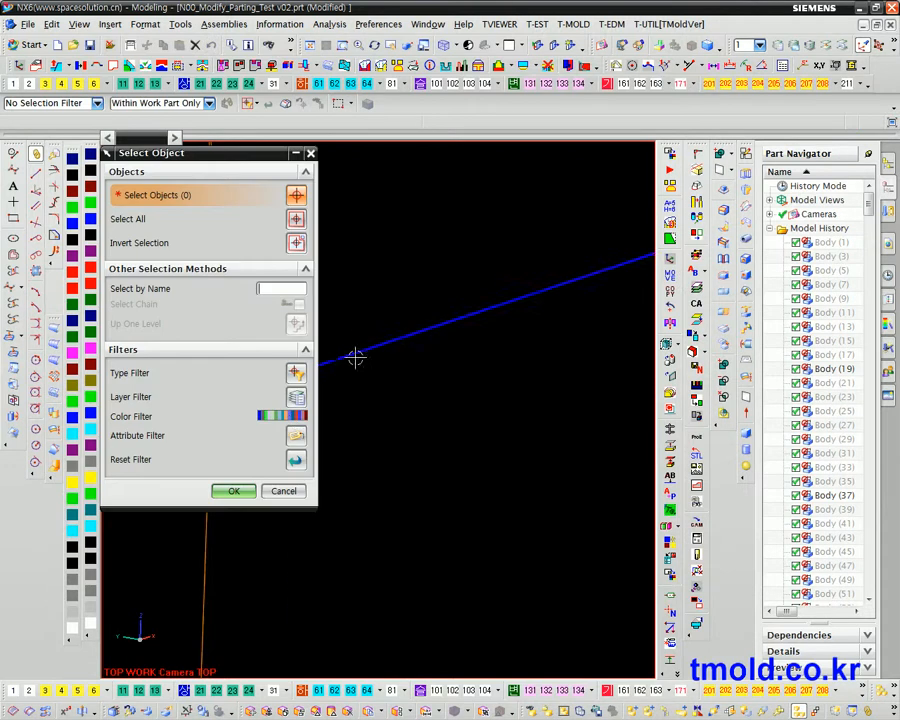
pyautogui.click(414, 359)
pyautogui.scroll(5, 454, 421)
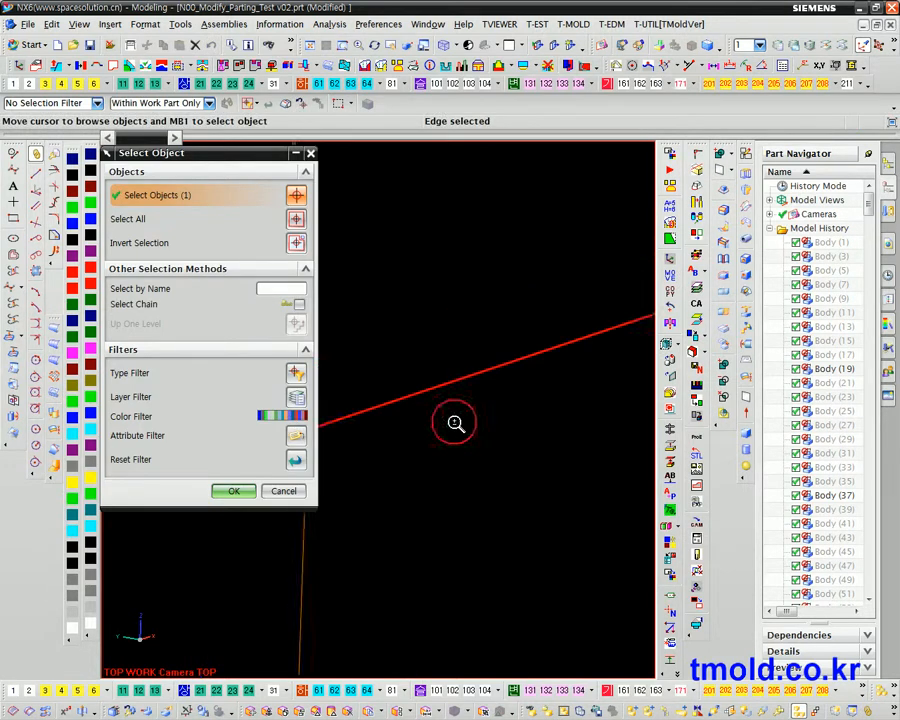
pyautogui.middleClick(416, 467)
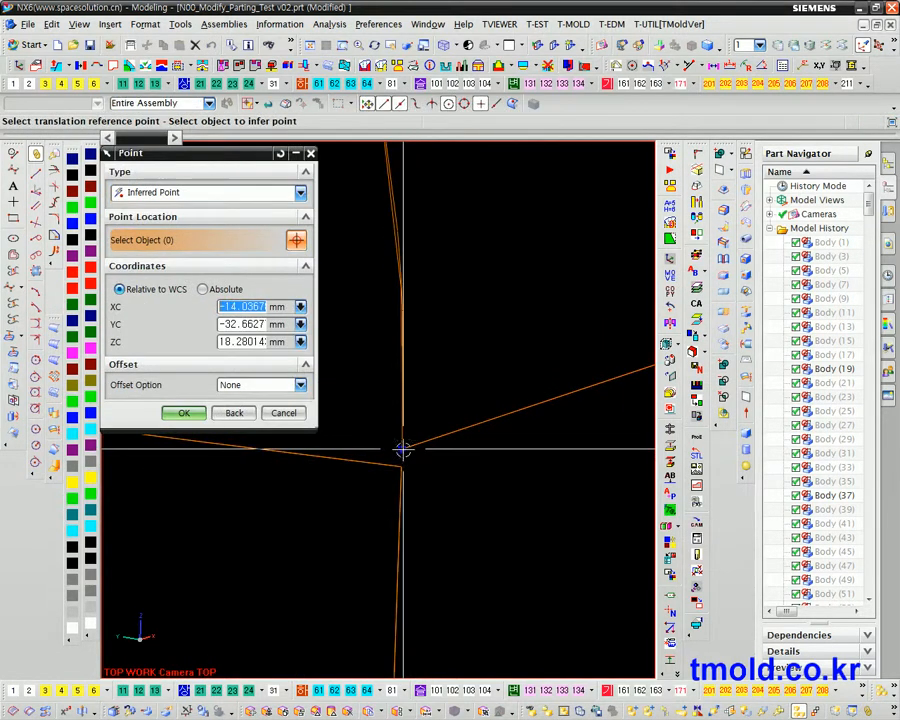
pyautogui.click(401, 449)
pyautogui.click(183, 413)
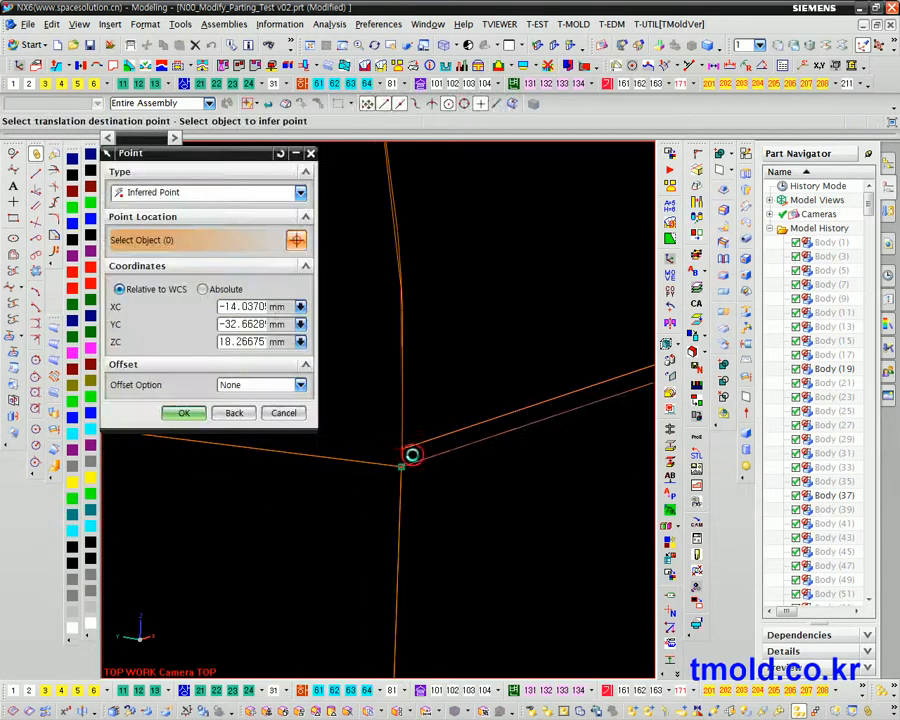
pyautogui.keyDown('ctrl'); pyautogui.moveTo(412, 453); pyautogui.dragTo(451, 585, button='middle'); pyautogui.keyUp('ctrl')
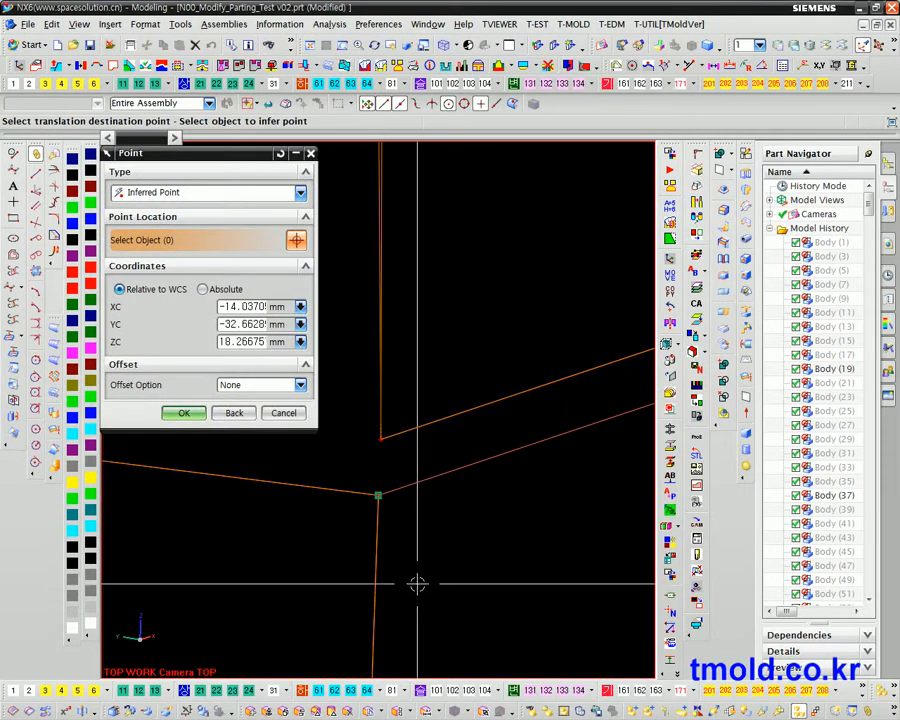
pyautogui.keyDown('ctrl'); pyautogui.moveTo(415, 539); pyautogui.dragTo(410, 338, button='middle'); pyautogui.keyUp('ctrl')
# Step: Try to trim the side sheet below the gap using the copied line as the boundary
pyautogui.hotkey('alt', 's')
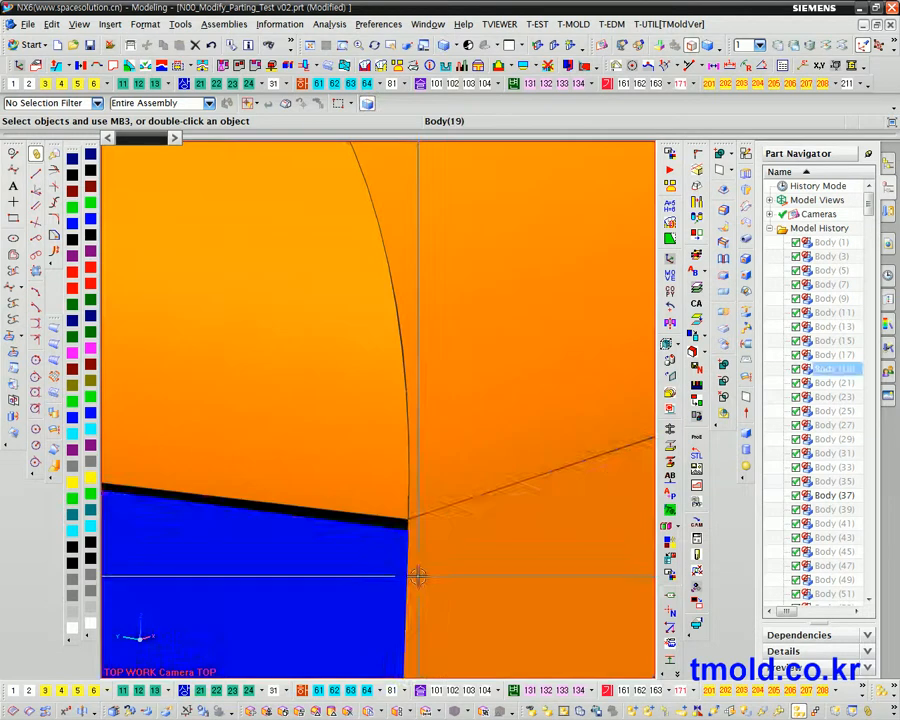
pyautogui.moveTo(428, 541)
pyautogui.keyDown('ctrl'); pyautogui.mouseDown(button='middle')
pyautogui.moveTo(431, 497)
pyautogui.moveTo(408, 444)
pyautogui.moveTo(442, 183)
pyautogui.moveTo(443, 200)
pyautogui.mouseUp(button='middle'); pyautogui.keyUp('ctrl')
pyautogui.moveTo(405, 427)
pyautogui.keyDown('ctrl'); pyautogui.mouseDown(button='middle')
pyautogui.moveTo(414, 458)
pyautogui.moveTo(382, 582)
pyautogui.moveTo(394, 580)
pyautogui.moveTo(398, 624)
pyautogui.moveTo(386, 516)
pyautogui.moveTo(446, 637)
pyautogui.moveTo(428, 327)
pyautogui.moveTo(437, 611)
pyautogui.mouseUp(button='middle'); pyautogui.keyUp('ctrl')
pyautogui.hotkey('alt', 'w')
pyautogui.click(53, 453)
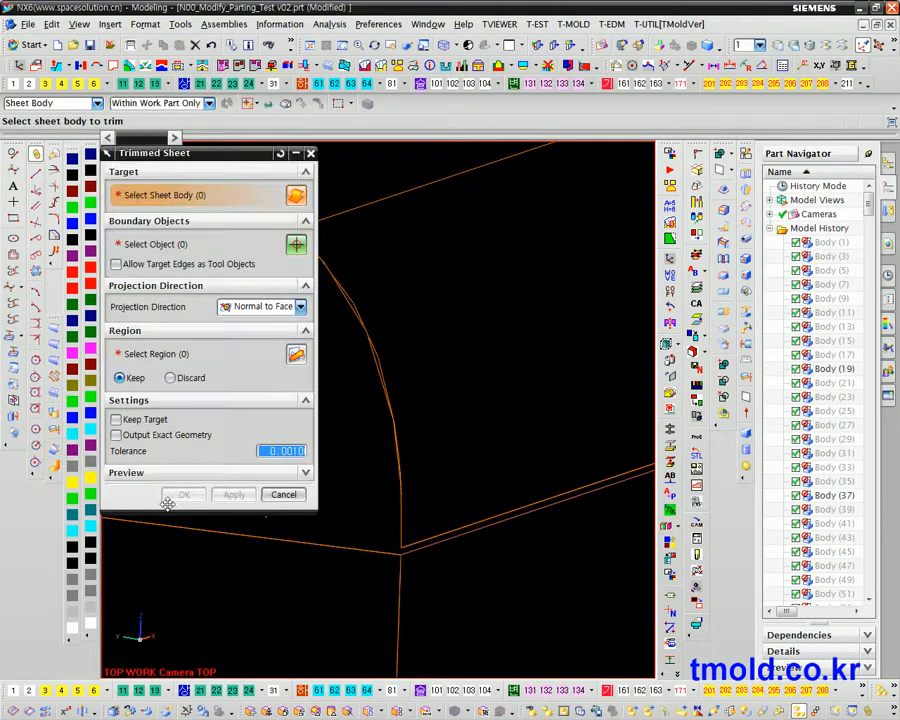
pyautogui.click(455, 593)
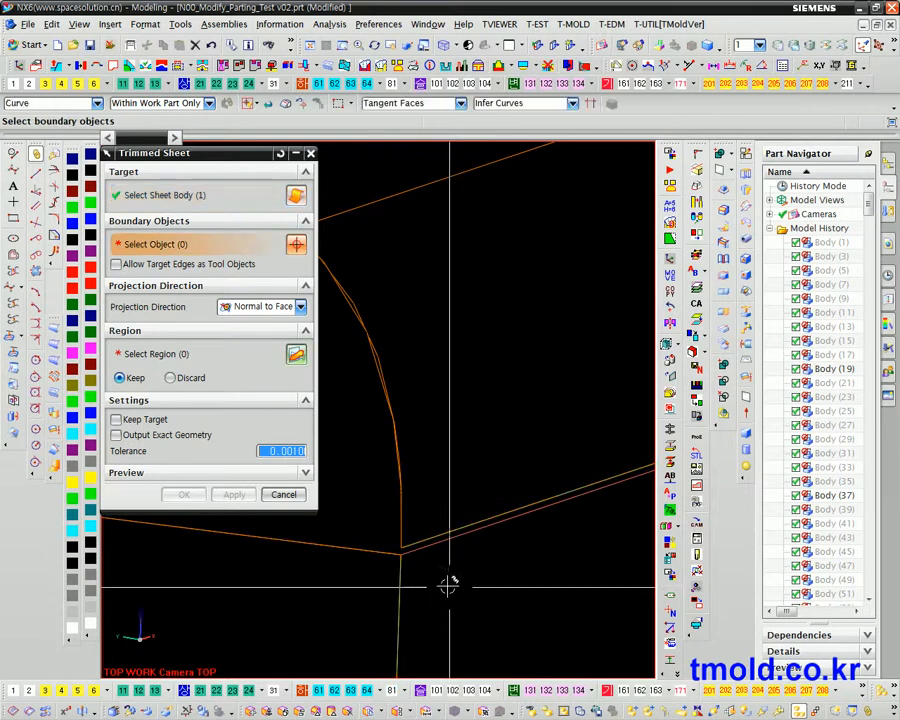
pyautogui.click(435, 547)
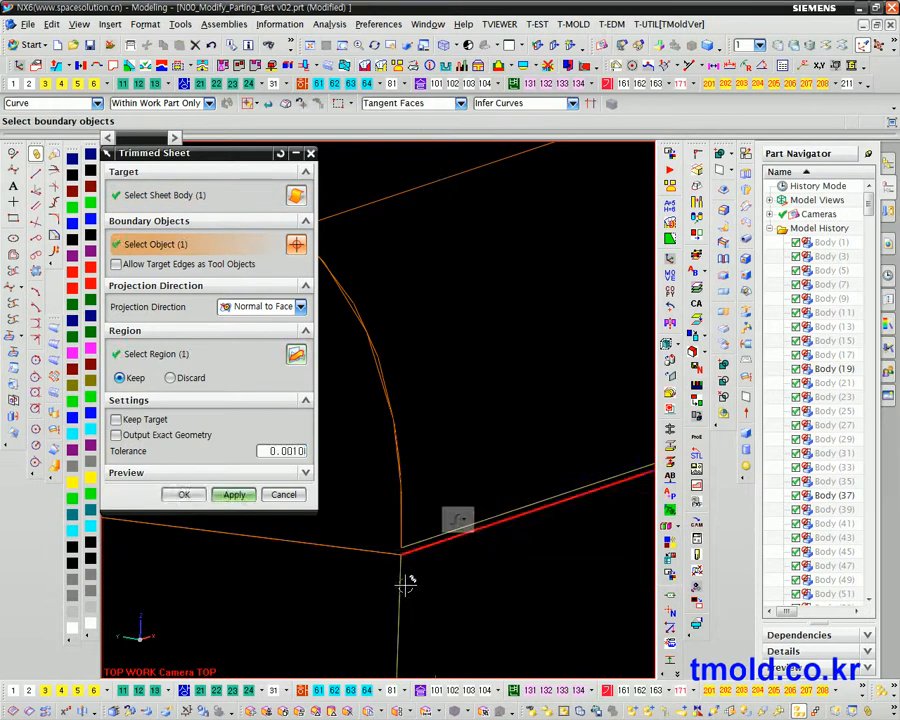
pyautogui.click(235, 496)
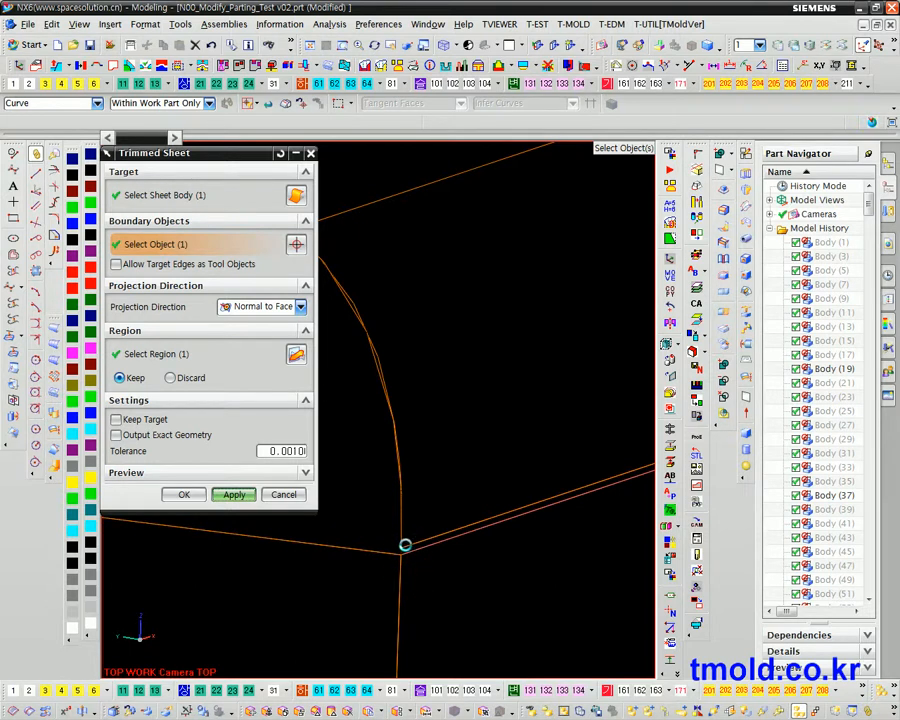
pyautogui.click(447, 385)
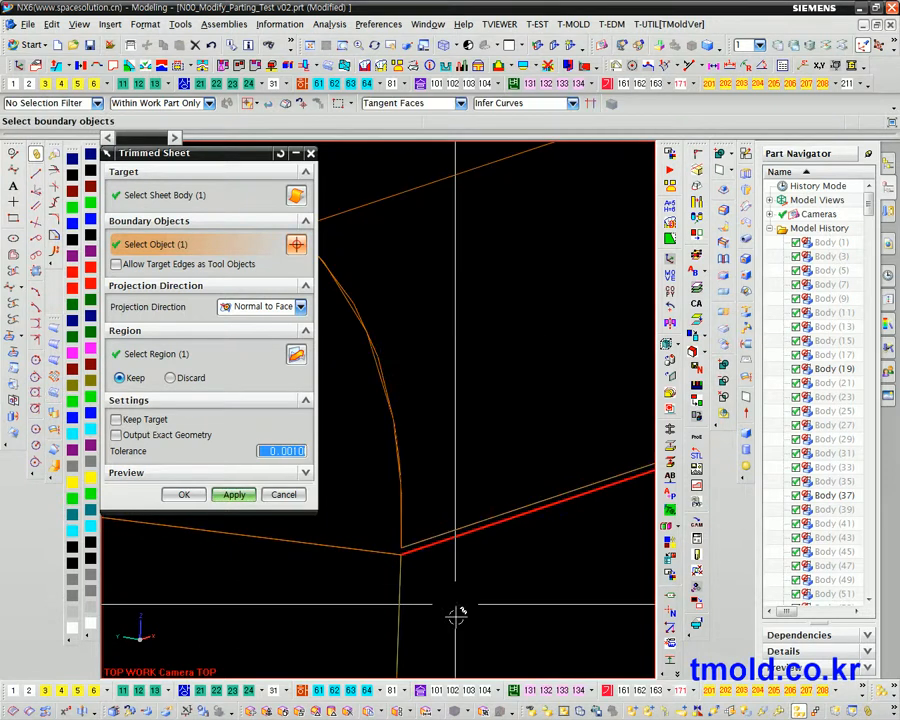
pyautogui.press('Escape')
# Step: Hide the narrow rounded sheet above the copied line
pyautogui.moveTo(447, 608); pyautogui.dragTo(440, 446, button='middle')
pyautogui.scroll(-3, 343, 268)
pyautogui.scroll(3, 376, 359)
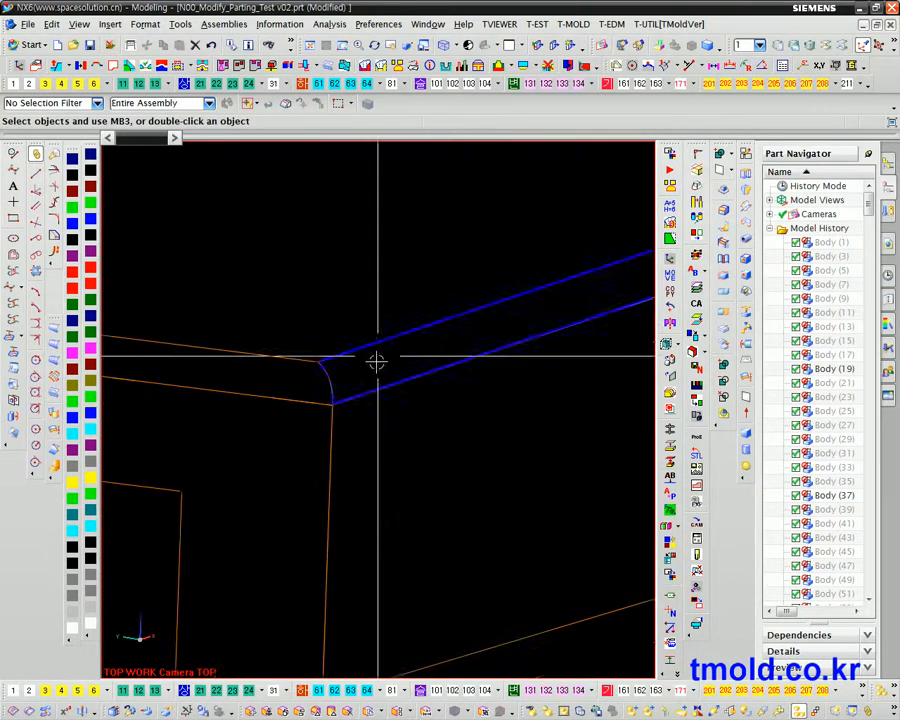
pyautogui.hotkey('ctrl', 'b')
pyautogui.click(359, 370)
pyautogui.middleClick(359, 370)
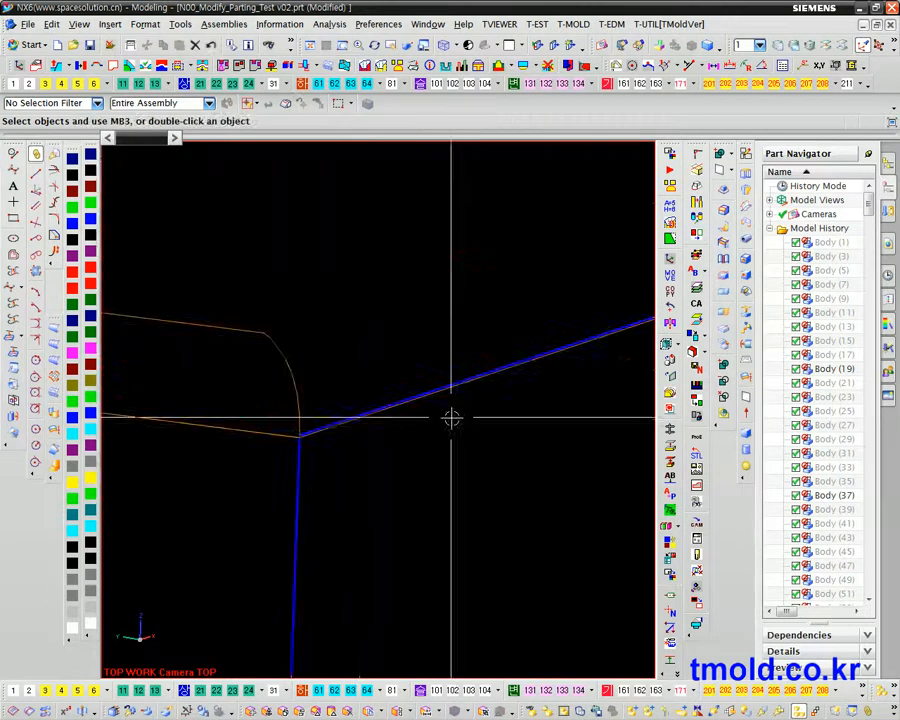
# Step: Extend the upper sloped edge of the side sheet by 1 mm with natural curvature
pyautogui.click(56, 467)
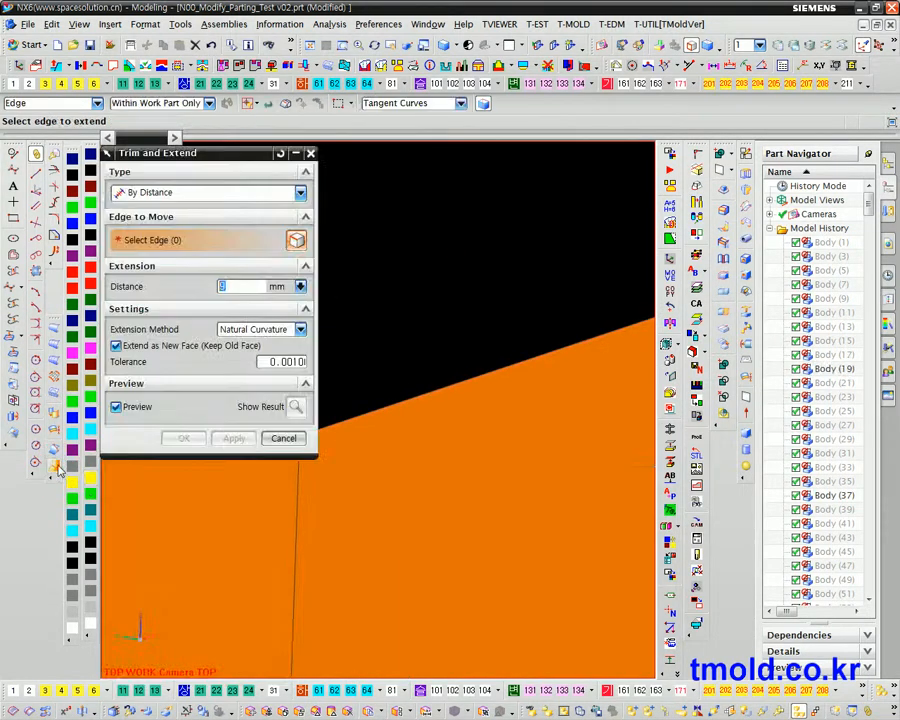
pyautogui.click(371, 410)
pyautogui.click(240, 443)
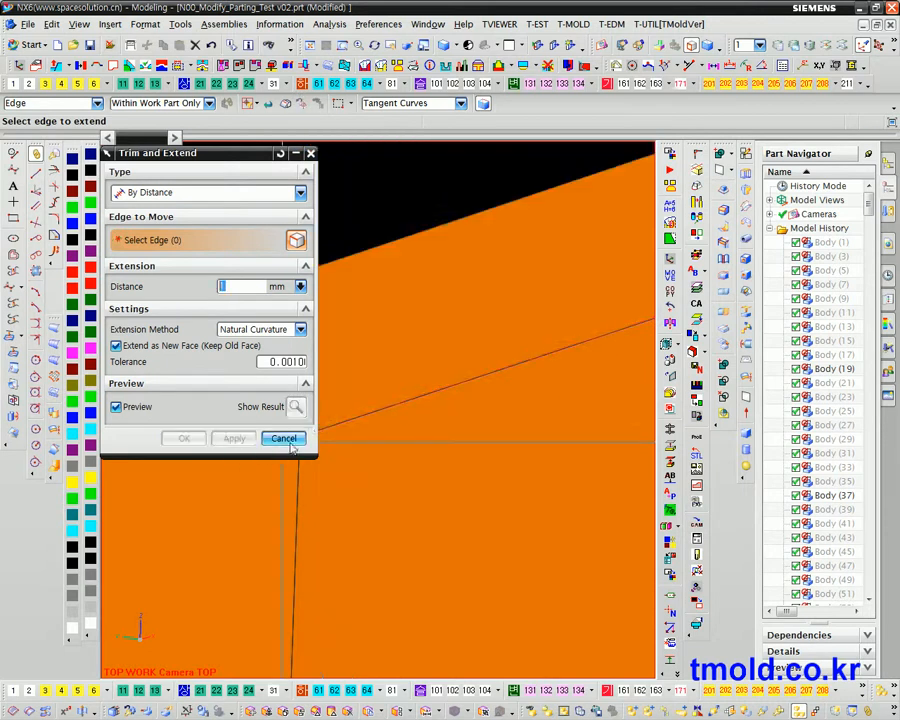
pyautogui.click(284, 439)
# Step: Trim the extended side sheet with the copied line as boundary, keeping the region below it
pyautogui.click(52, 456)
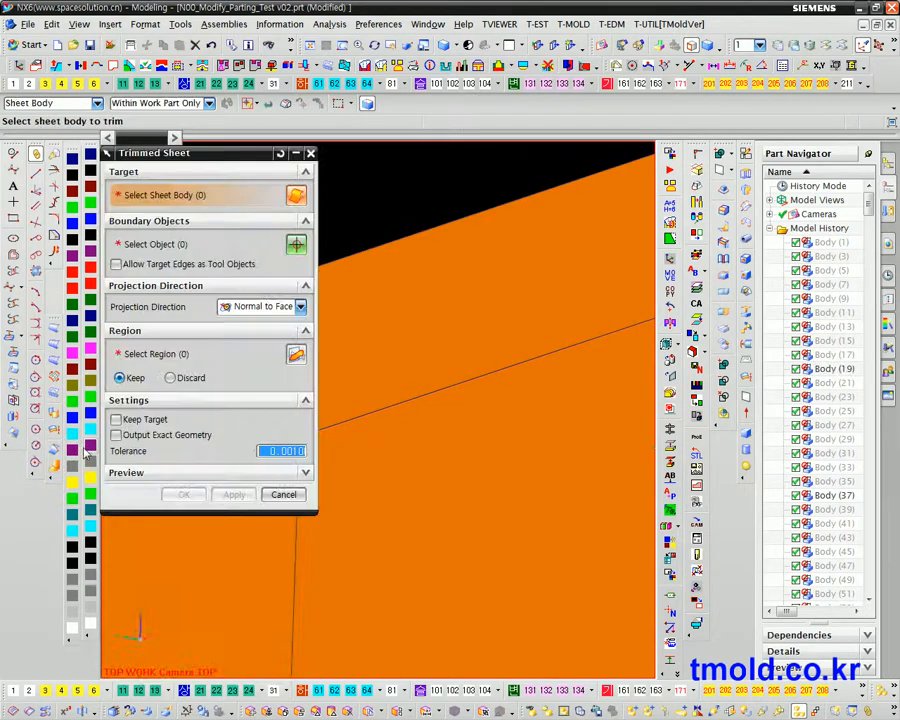
pyautogui.click(382, 438)
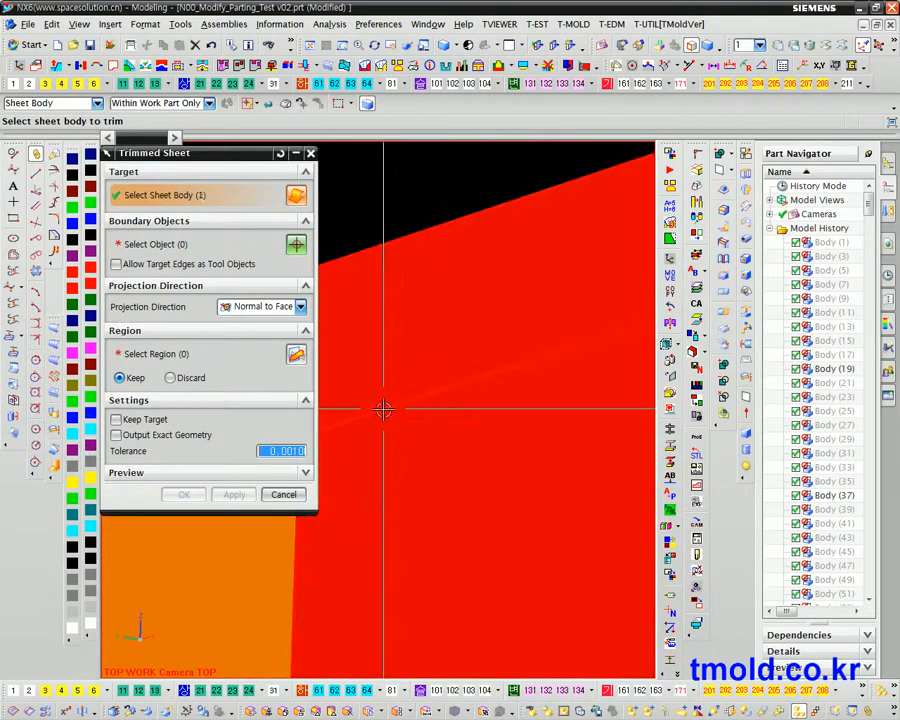
pyautogui.click(388, 407)
pyautogui.scroll(-5, 400, 408)
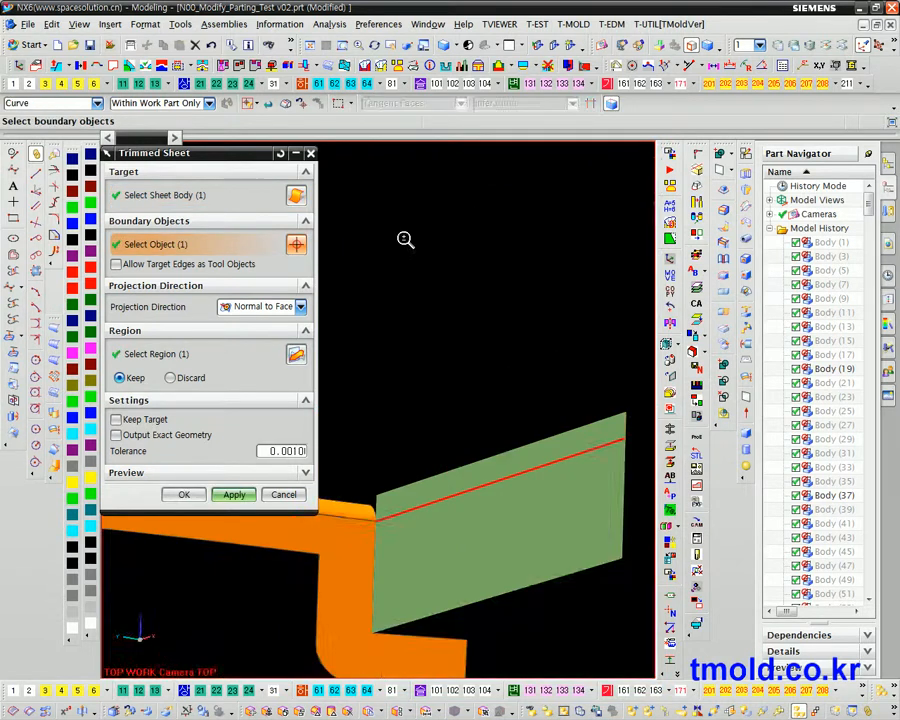
pyautogui.scroll(3, 604, 449)
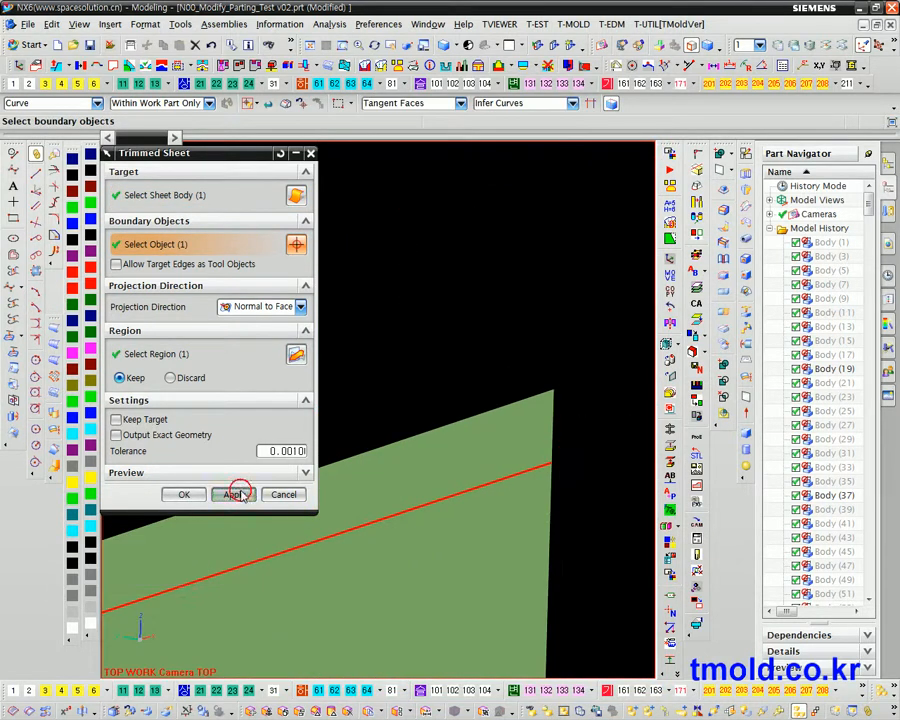
pyautogui.click(241, 495)
pyautogui.click(270, 496)
# Step: Return to wireframe display and hide the trimmed side sheet, leaving the copied line visible
pyautogui.scroll(-4, 385, 448)
pyautogui.scroll(2, 338, 495)
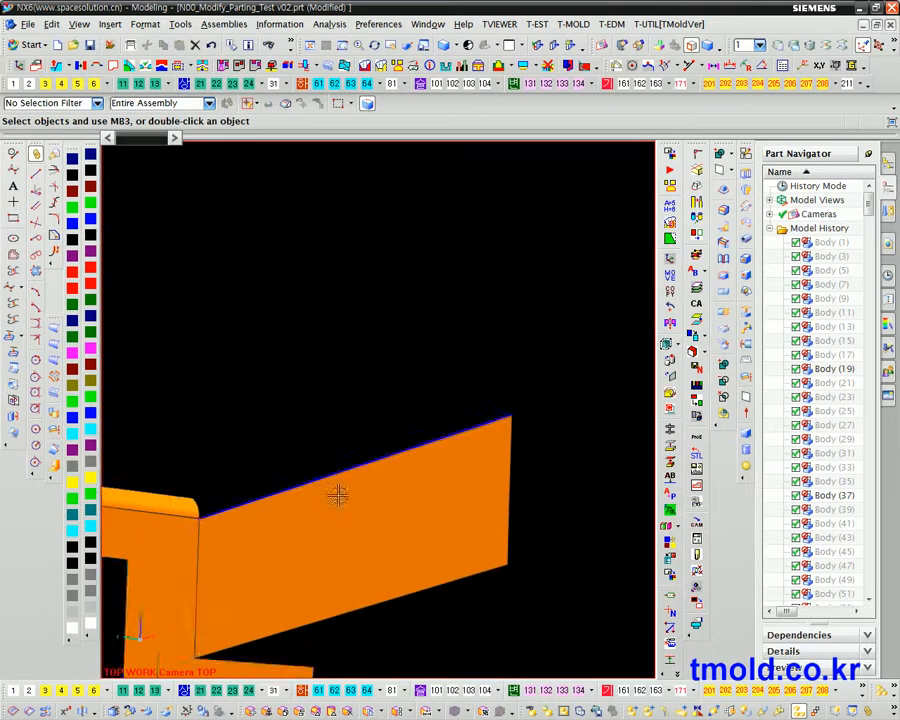
pyautogui.scroll(4, 199, 520)
pyautogui.hotkey('ctrl', 'shift', 'w')
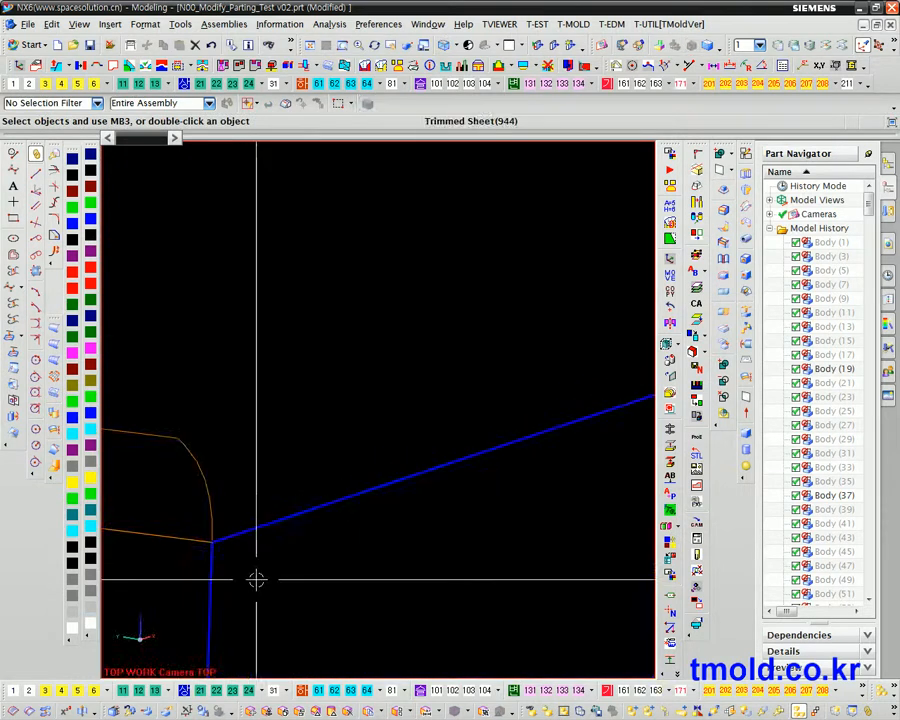
pyautogui.moveTo(263, 500); pyautogui.dragTo(275, 360, button='middle')
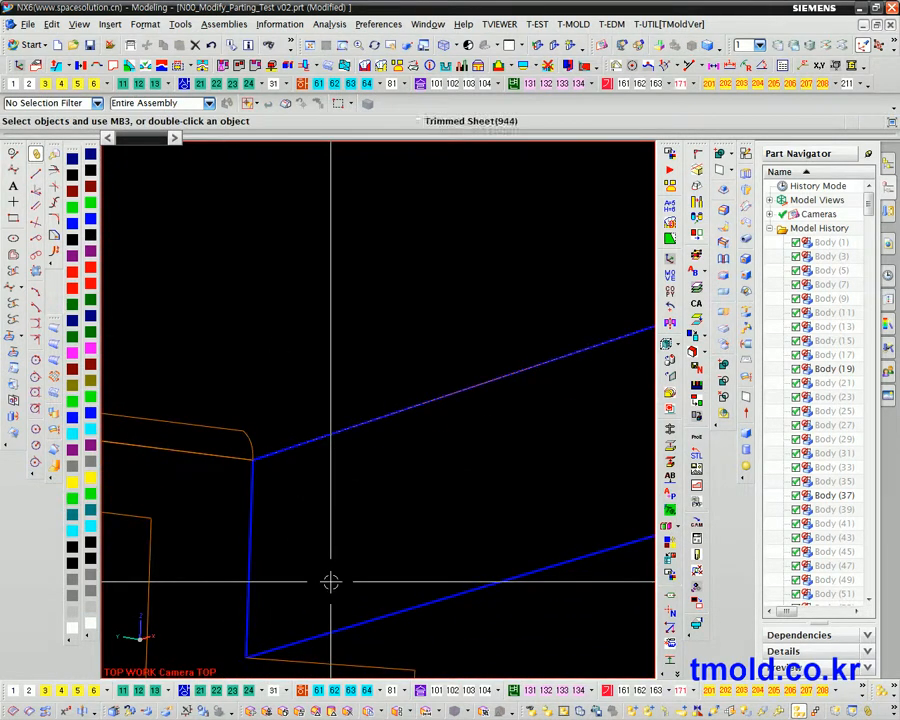
pyautogui.hotkey('ctrl', 'b')
pyautogui.click(428, 518)
pyautogui.middleClick(432, 526)
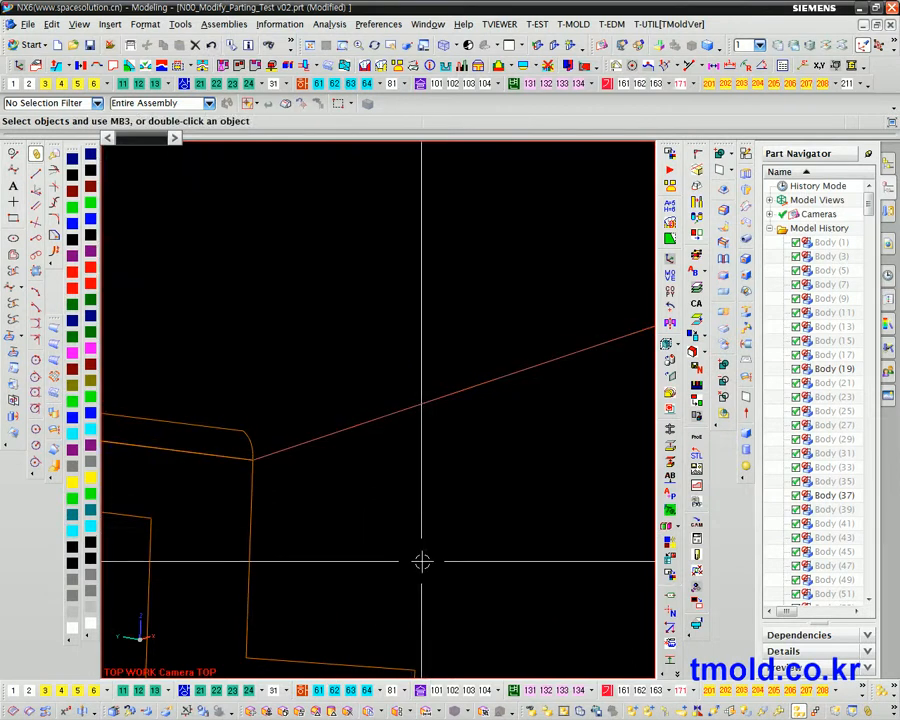
# Step: Show the hidden narrow rounded sheet again
pyautogui.hotkey('ctrl', 'shift', 'k')
pyautogui.moveTo(421, 562); pyautogui.dragTo(458, 441, button='middle')
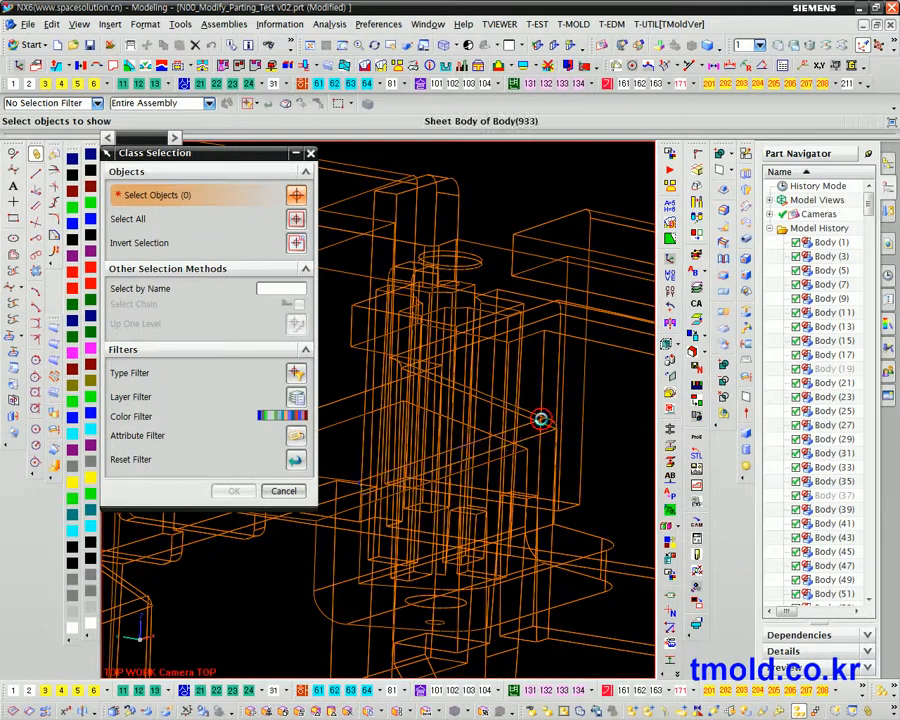
pyautogui.scroll(3, 537, 427)
pyautogui.click(553, 449)
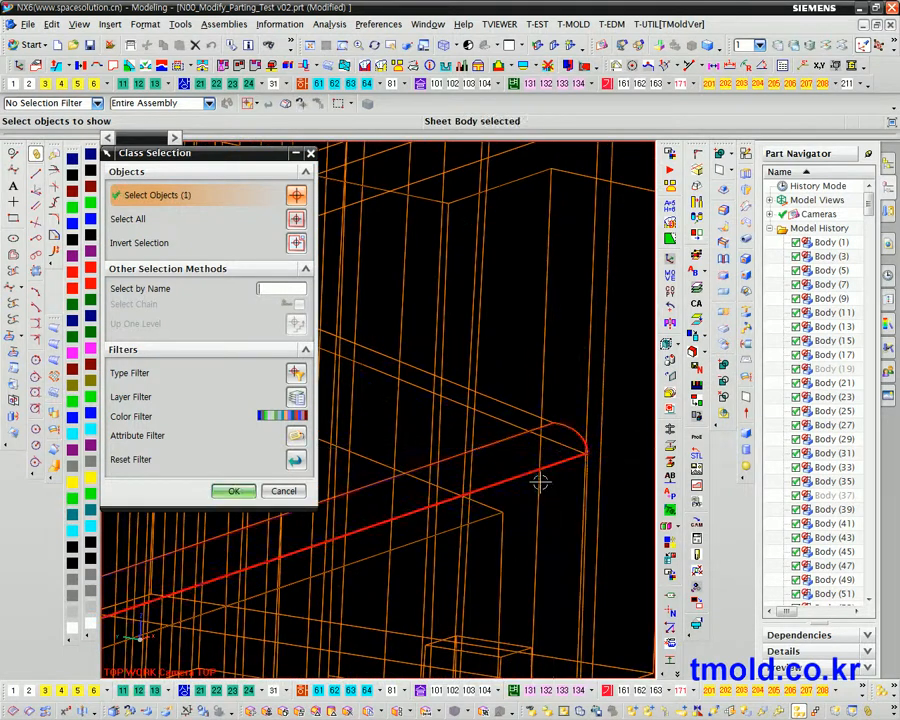
pyautogui.middleClick(538, 483)
pyautogui.scroll(-3, 510, 517)
pyautogui.scroll(3, 357, 457)
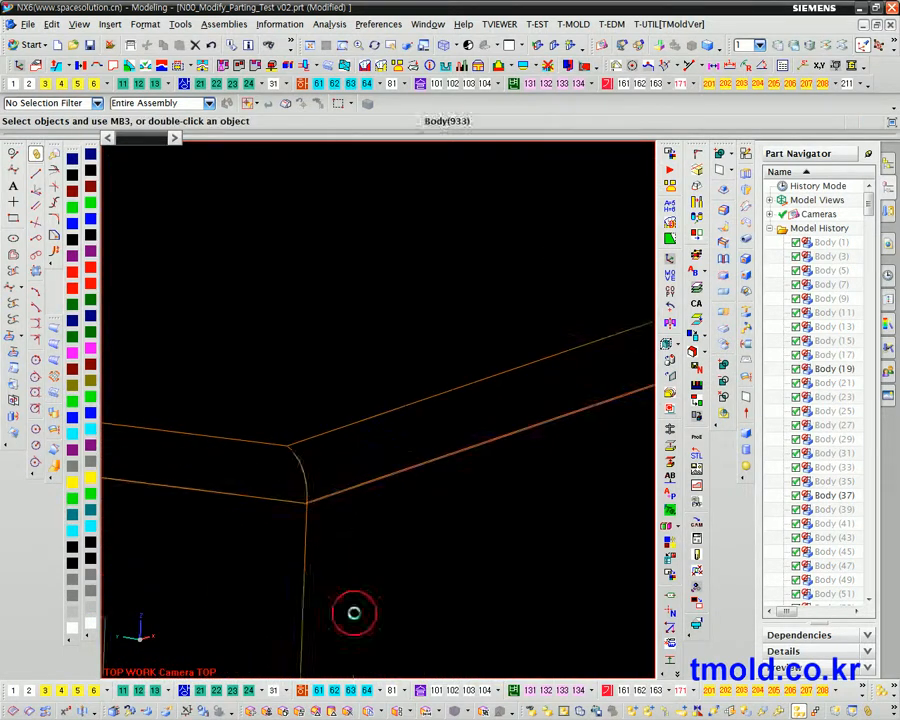
# Step: Extend the lower edge of the narrow rounded sheet past the copied line by 0.1 mm with natural curvature
pyautogui.scroll(2, 340, 590)
pyautogui.keyDown('shift'); pyautogui.moveTo(309, 472); pyautogui.dragTo(355, 513, button='middle'); pyautogui.keyUp('shift')
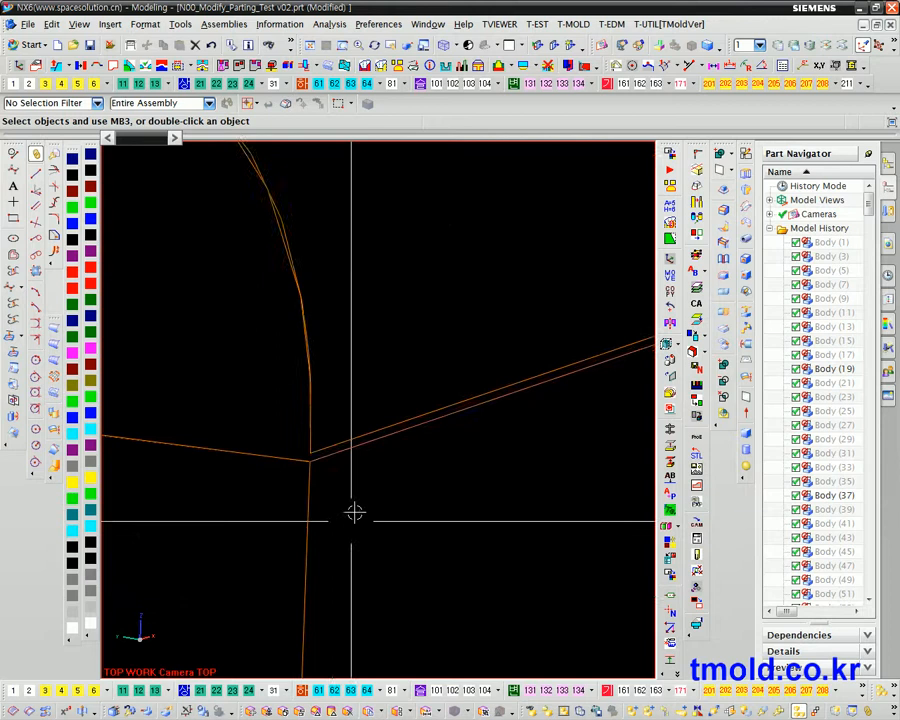
pyautogui.click(57, 466)
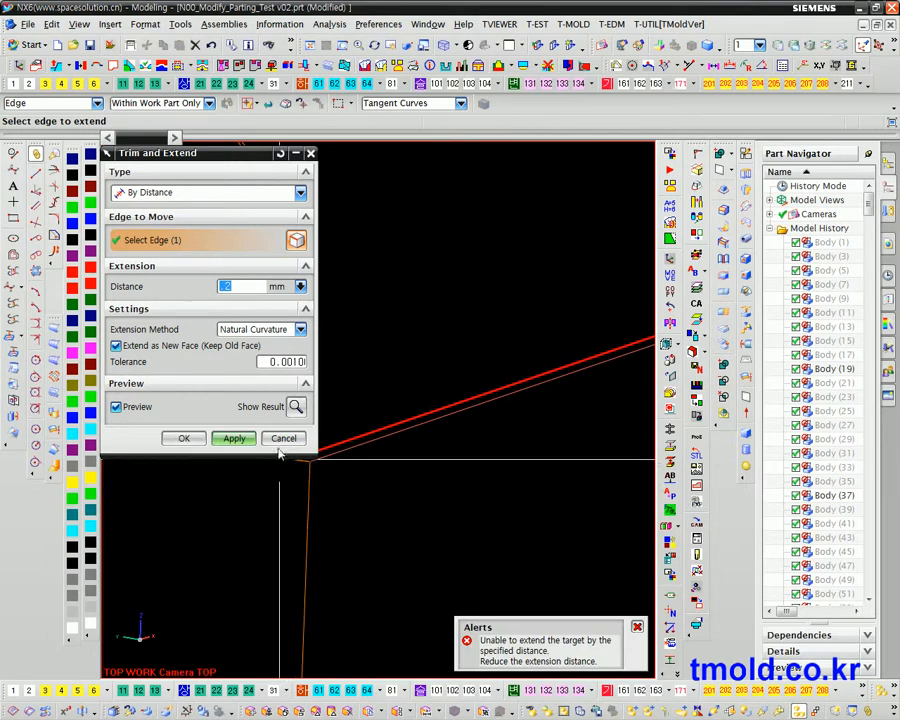
pyautogui.press('Return')
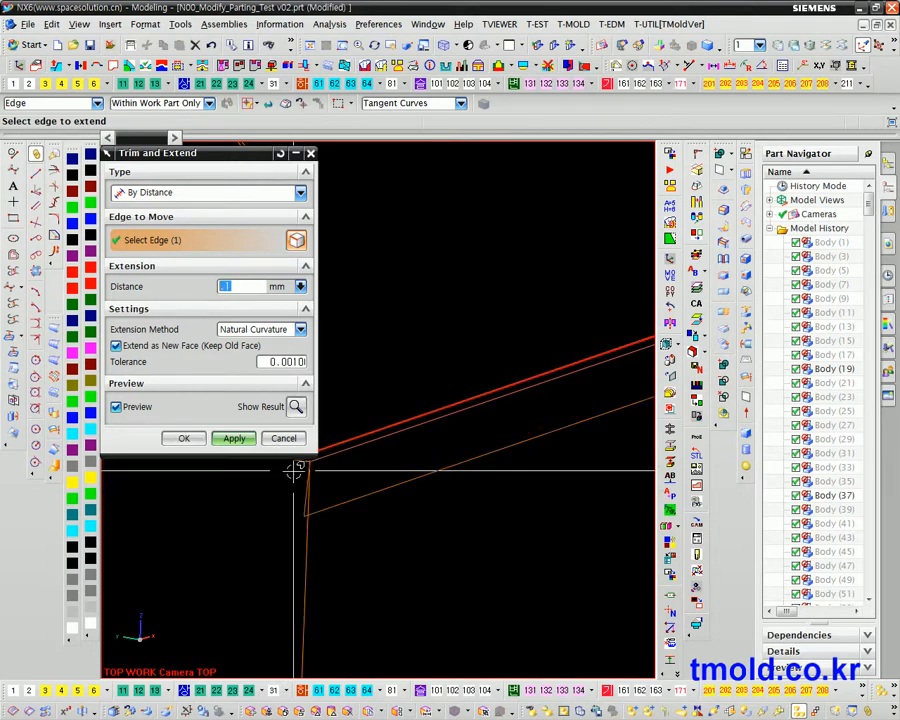
pyautogui.click(234, 438)
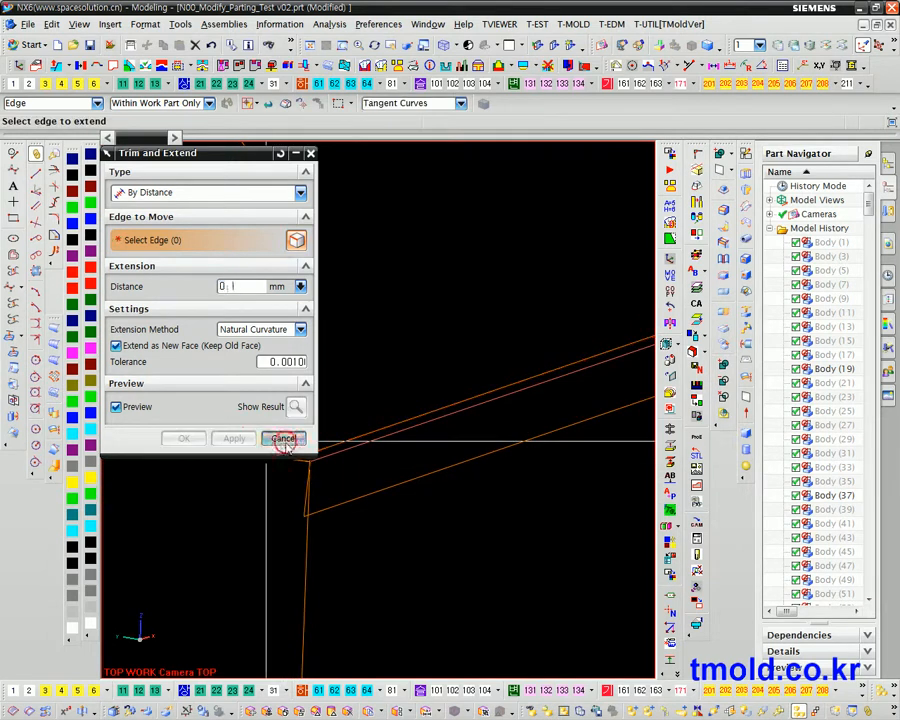
pyautogui.click(284, 438)
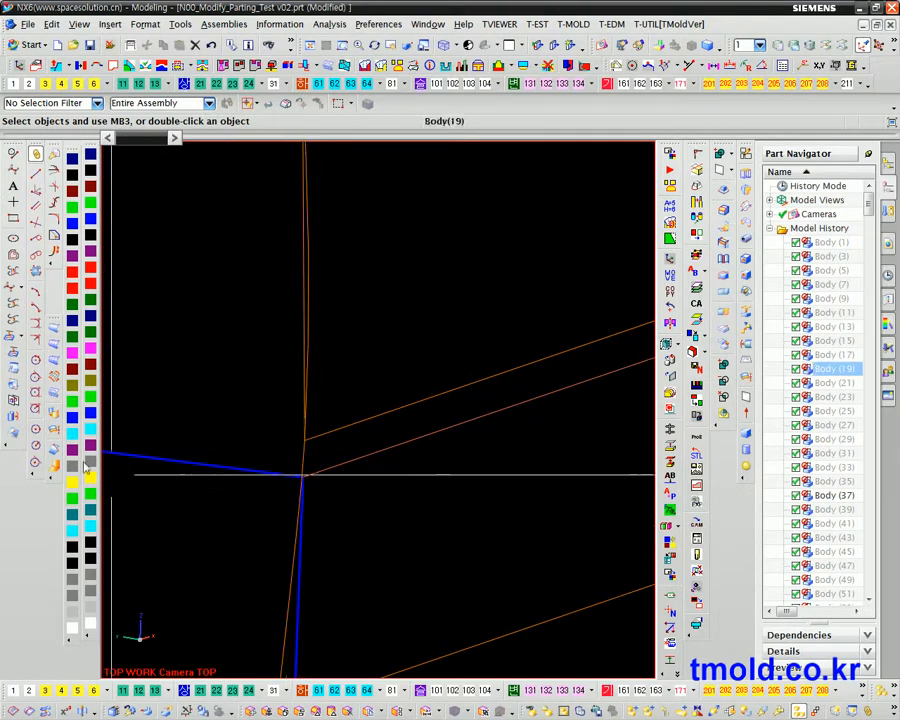
pyautogui.click(55, 451)
pyautogui.scroll(-3, 396, 539)
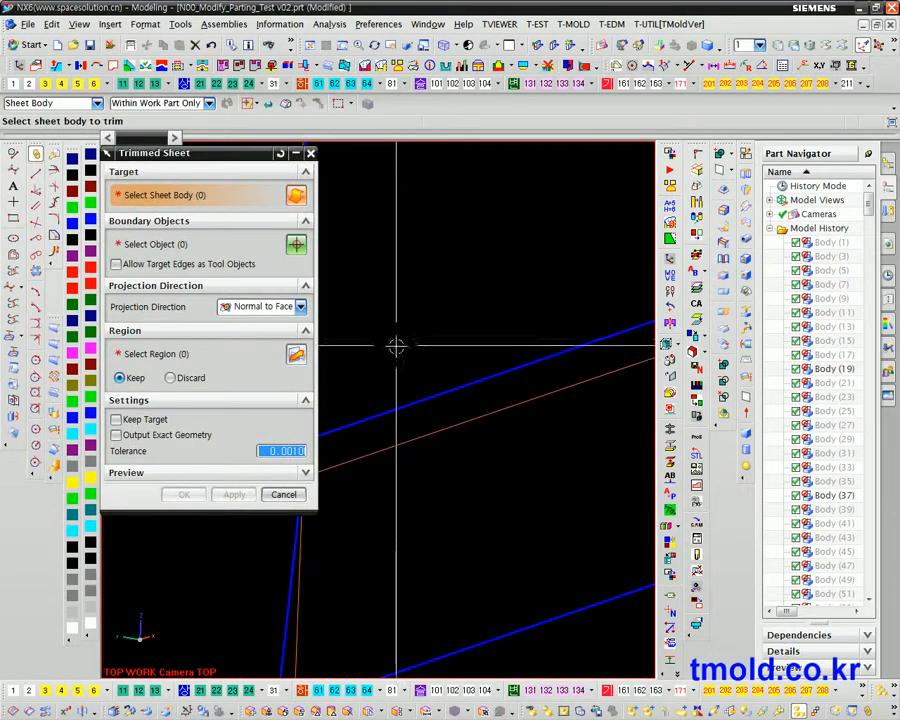
pyautogui.press('Escape')
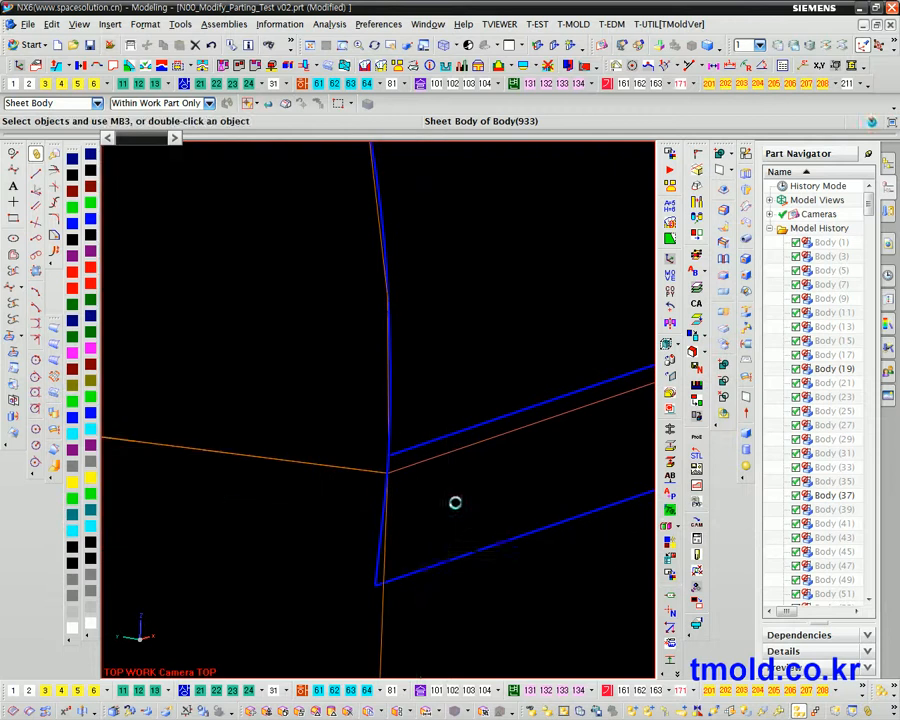
pyautogui.doubleClick(445, 397)
pyautogui.press('Escape')
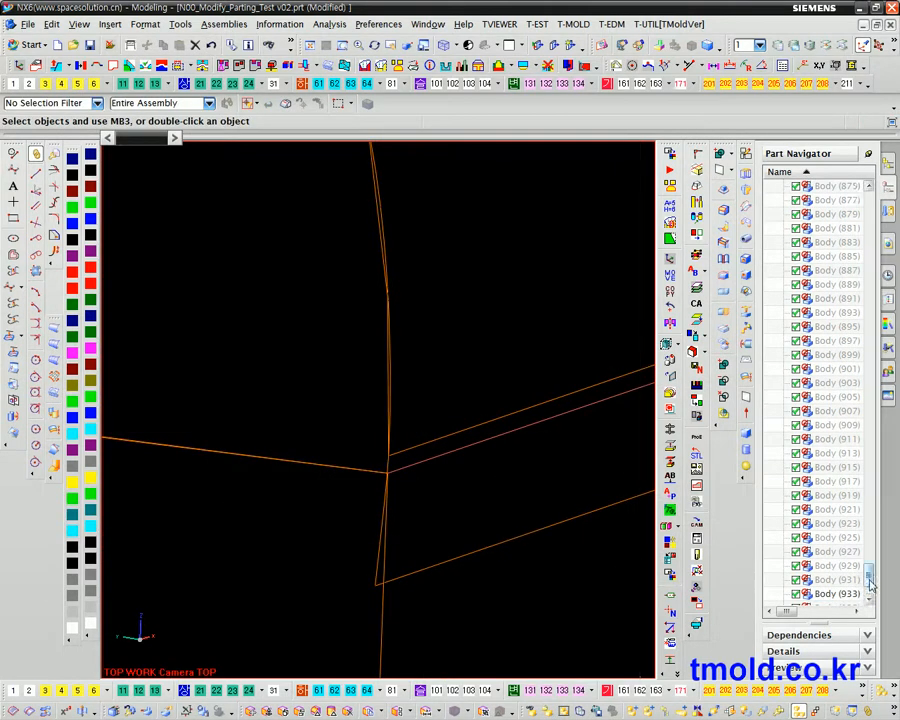
# Step: Edit the Trim and Extend features of the narrow rounded sheet and the side sheet, turning off Extend as New Face in both
pyautogui.doubleClick(855, 604)
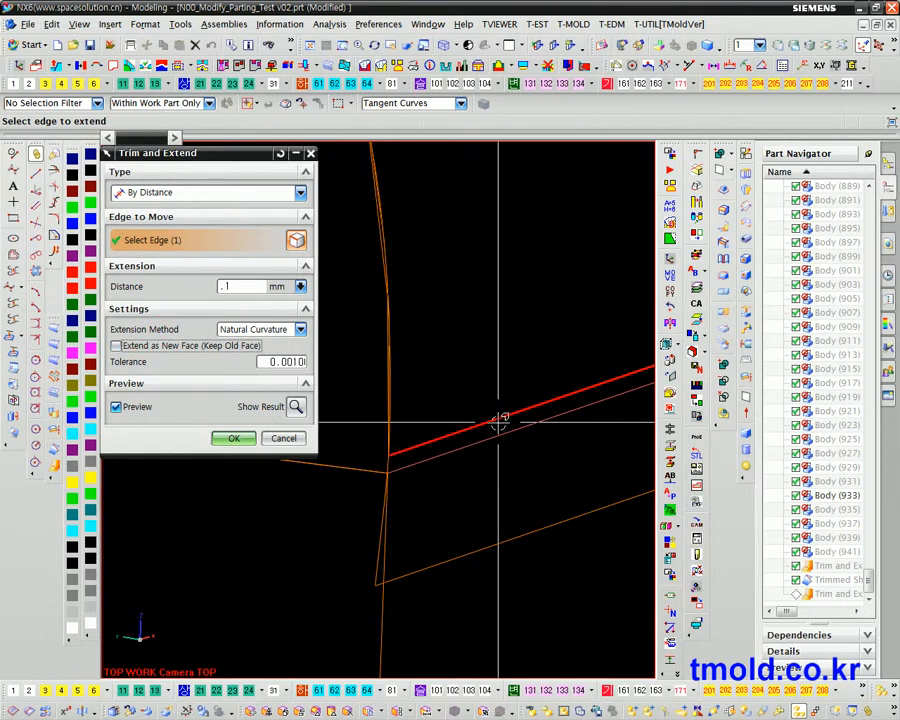
pyautogui.click(233, 438)
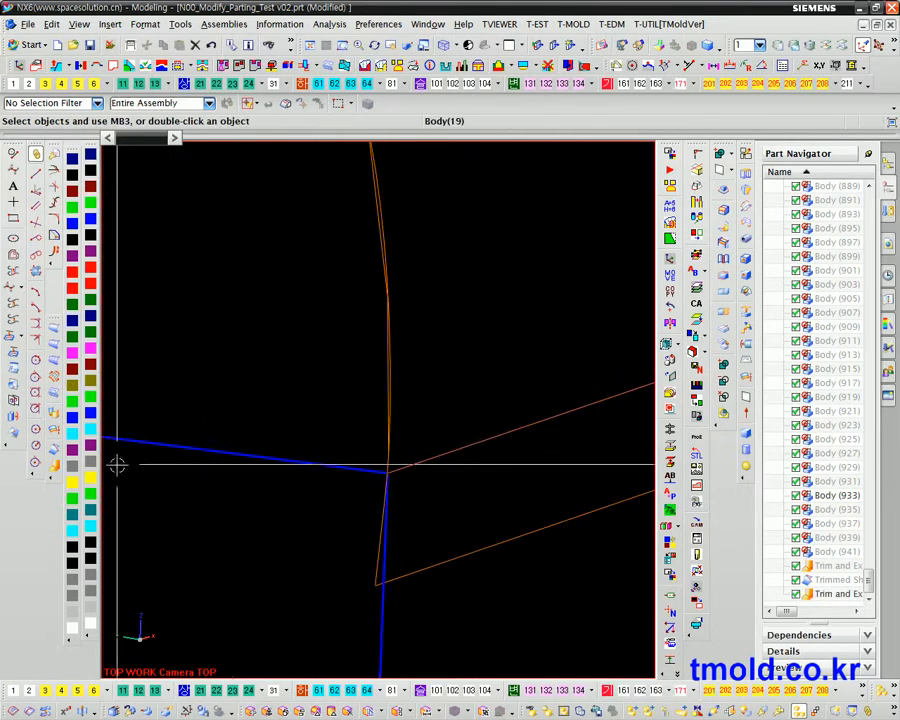
pyautogui.doubleClick(835, 594)
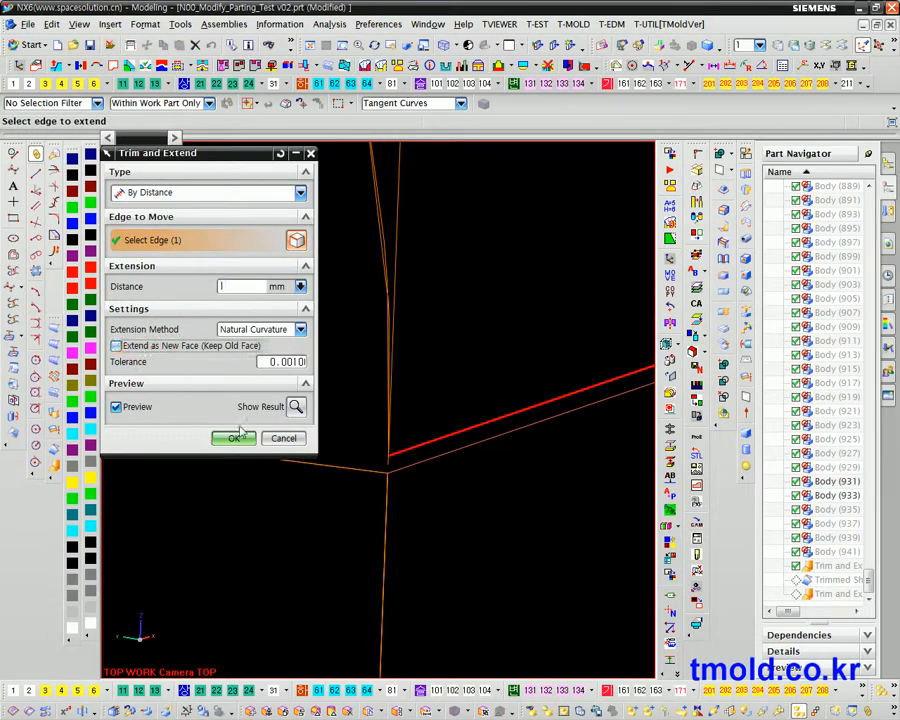
pyautogui.click(234, 439)
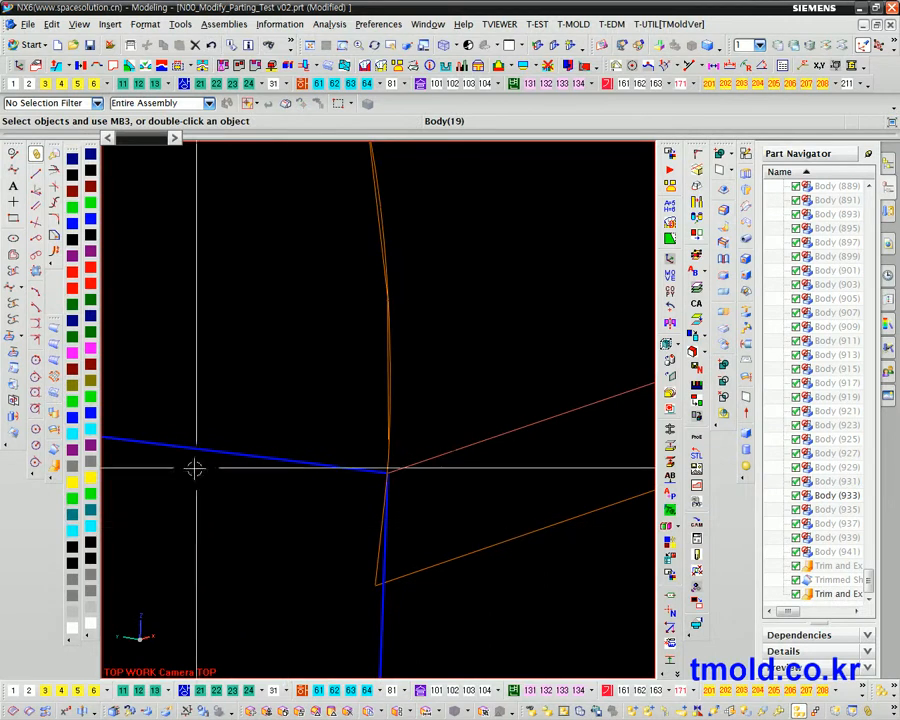
# Step: Trim the extended narrow rounded sheet with the copied line as boundary, keeping the region above the line
pyautogui.click(55, 458)
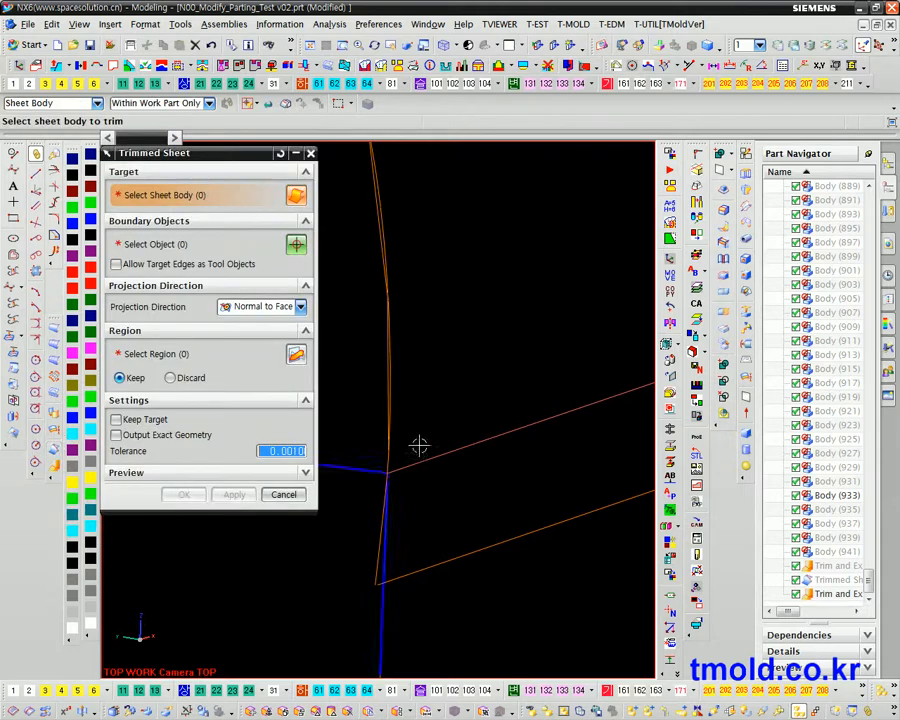
pyautogui.click(473, 398)
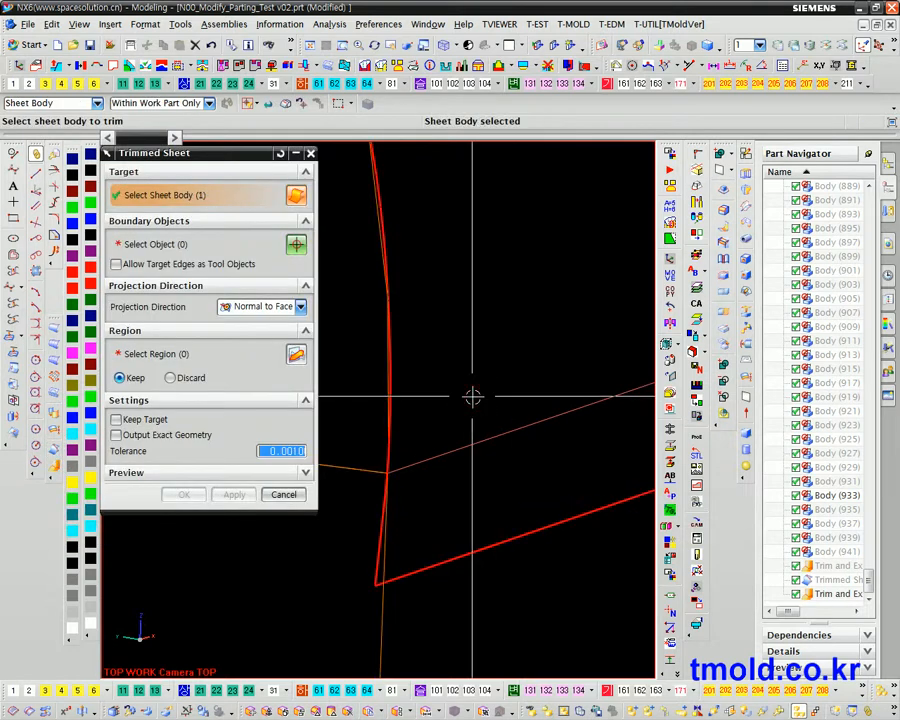
pyautogui.click(440, 455)
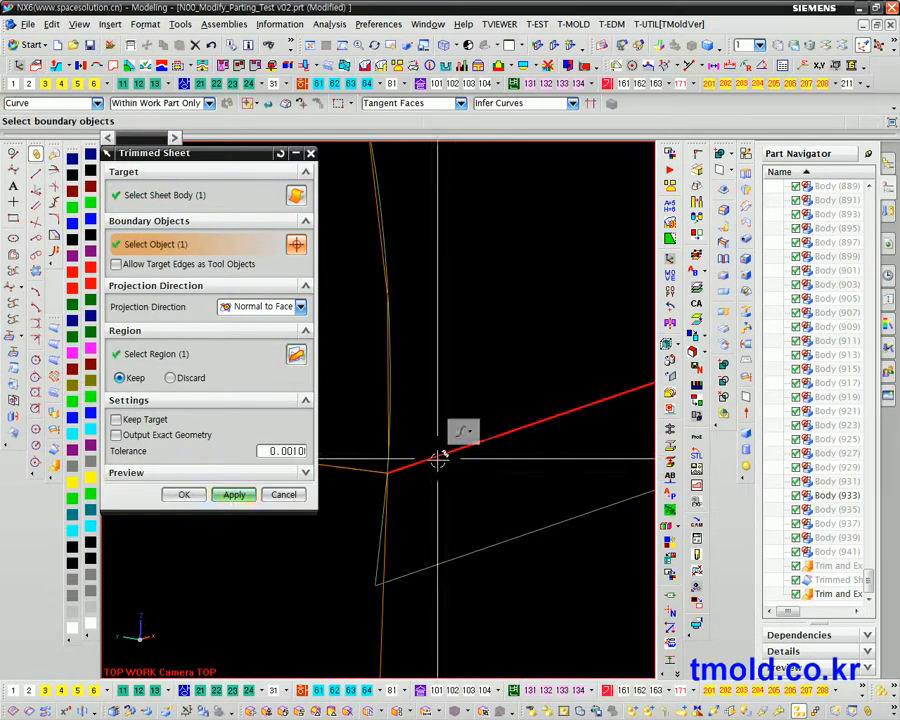
pyautogui.click(232, 496)
pyautogui.click(285, 495)
# Step: Show the large flat face sheet and the hidden wall sheets adjoining the repaired corner
pyautogui.scroll(-8, 345, 500)
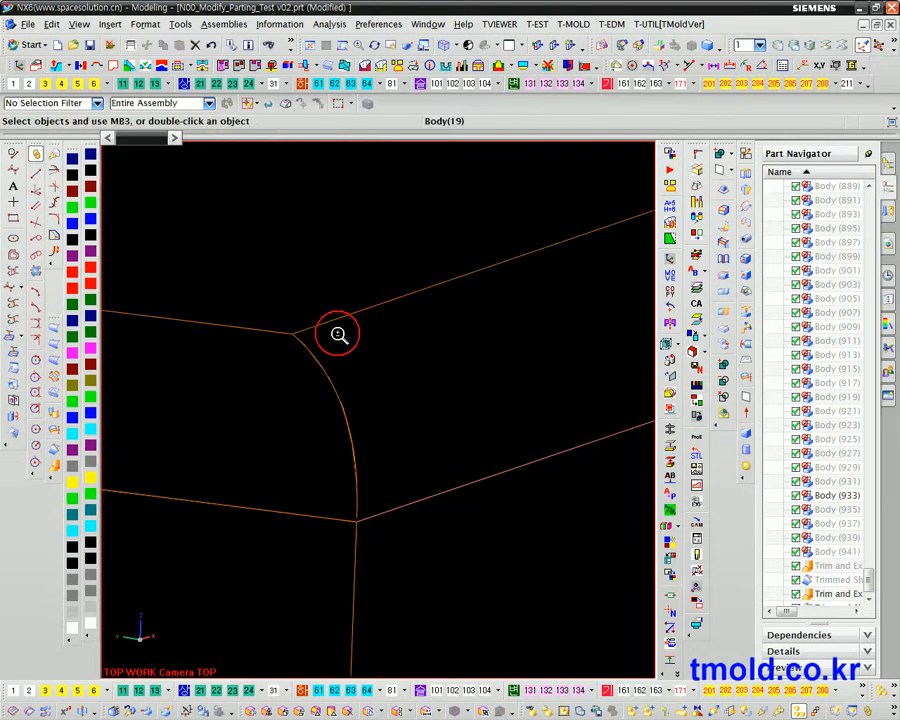
pyautogui.moveTo(336, 388); pyautogui.dragTo(416, 514, button='middle')
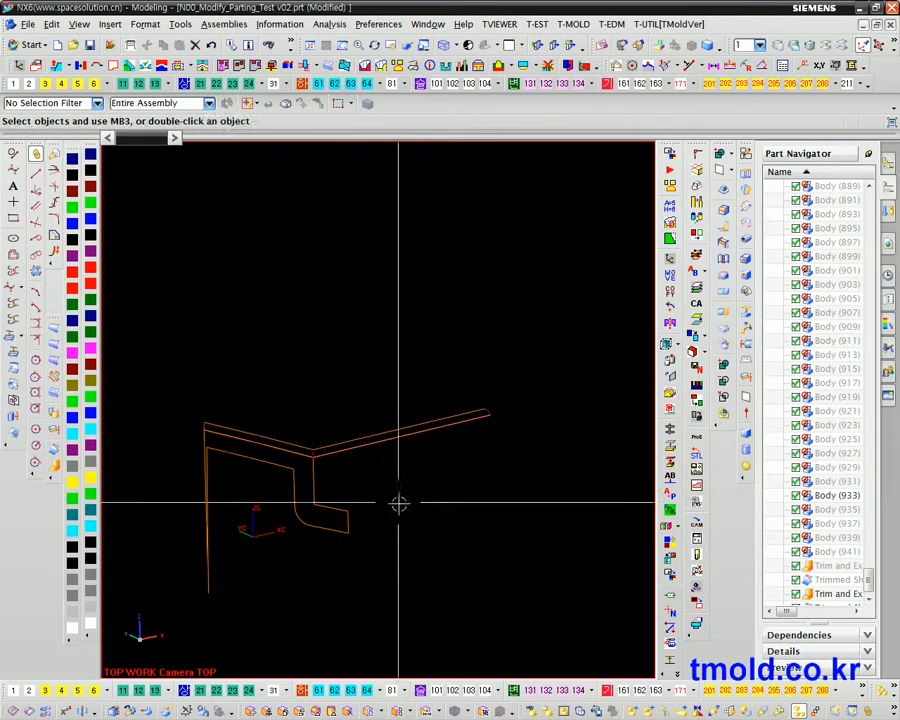
pyautogui.hotkey('ctrl', 'shift', 'k')
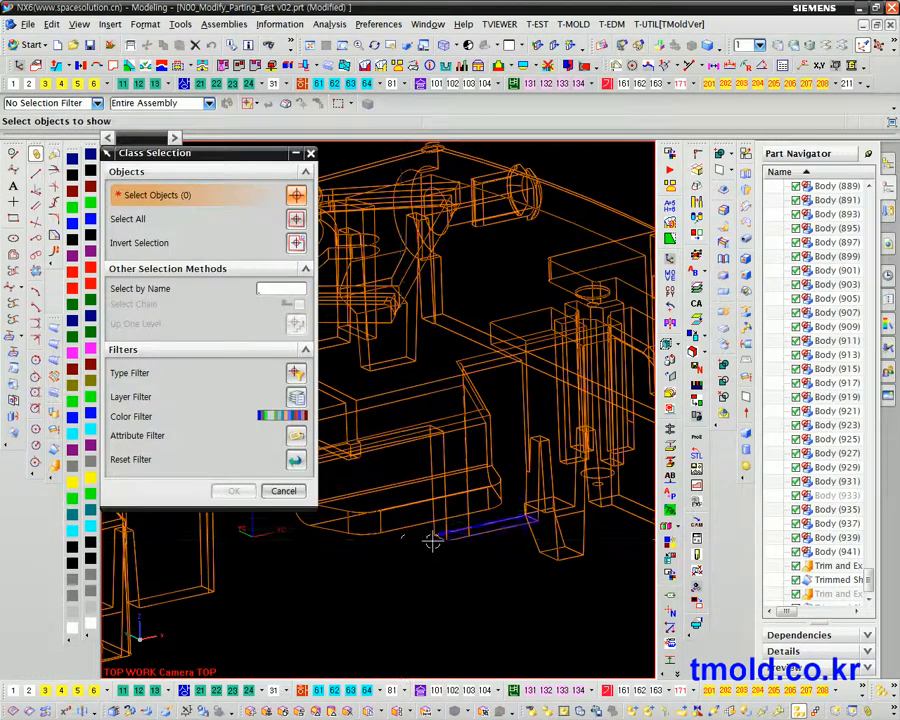
pyautogui.moveTo(432, 540); pyautogui.dragTo(440, 549, button='middle')
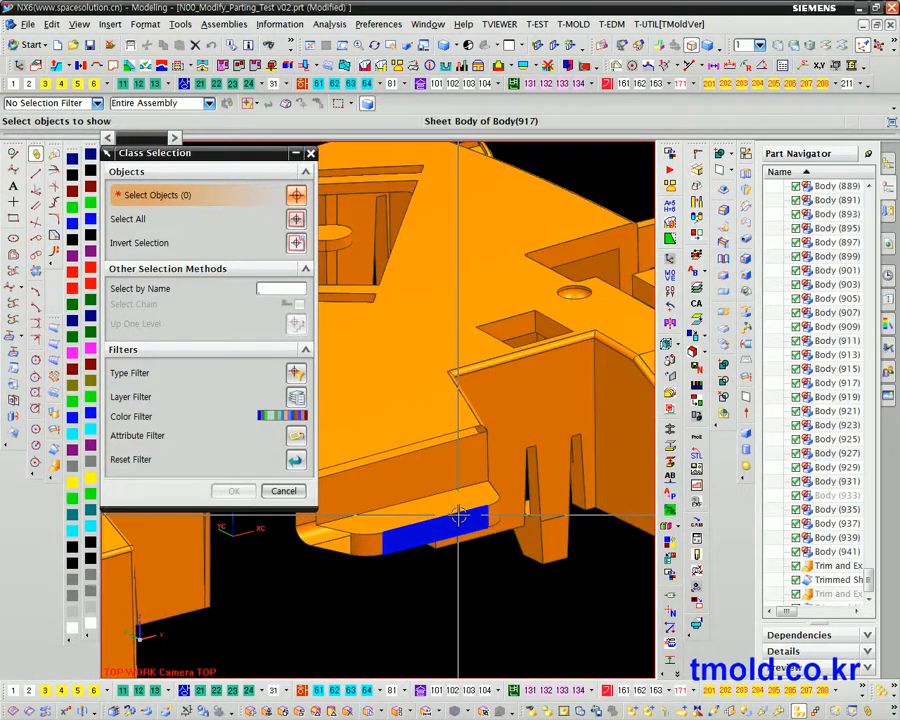
pyautogui.click(459, 515)
pyautogui.moveTo(445, 512); pyautogui.dragTo(583, 578, button='middle')
pyautogui.click(410, 514)
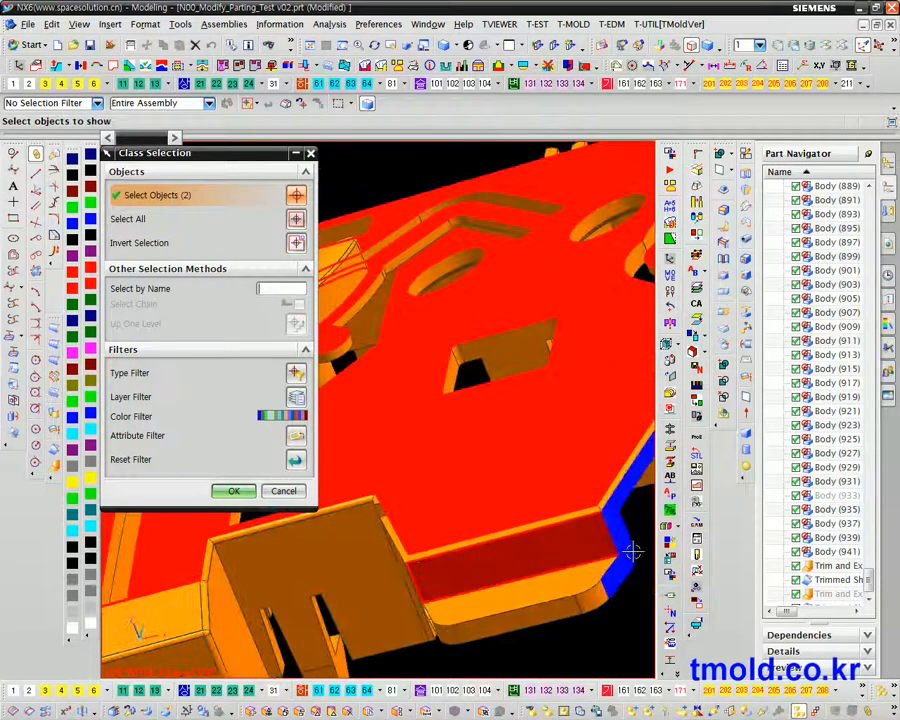
pyautogui.scroll(5, 583, 578)
pyautogui.click(561, 490)
pyautogui.click(539, 446)
pyautogui.moveTo(539, 446); pyautogui.dragTo(480, 546, button='middle')
pyautogui.middleClick(415, 550)
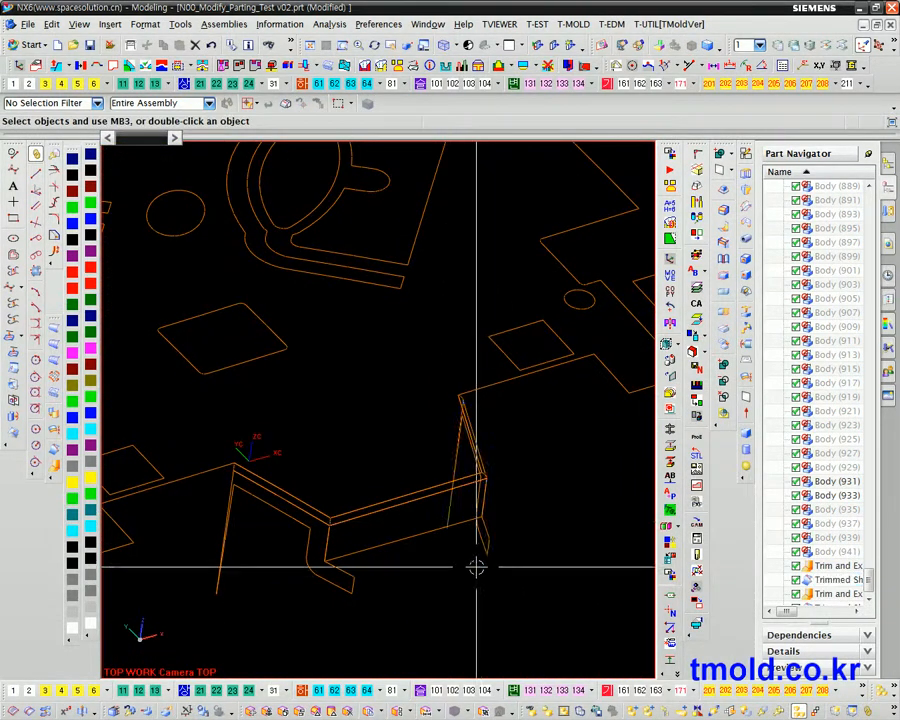
# Step: Sew the large flat sheet to the six adjoining sheets around the repaired corner with a tolerance of 0.02
pyautogui.click(721, 262)
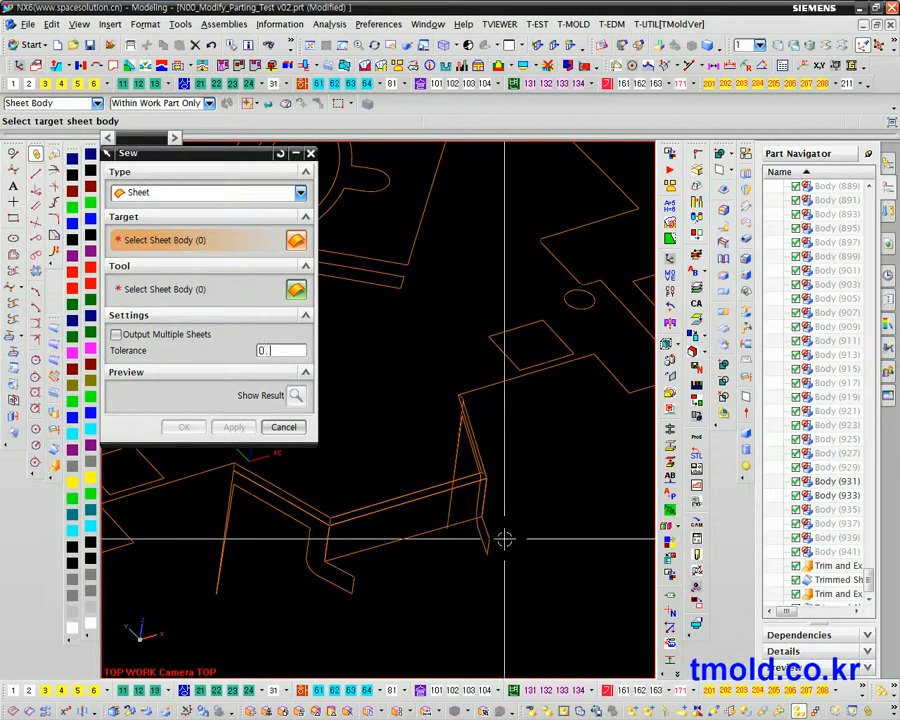
pyautogui.scroll(2, 476, 534)
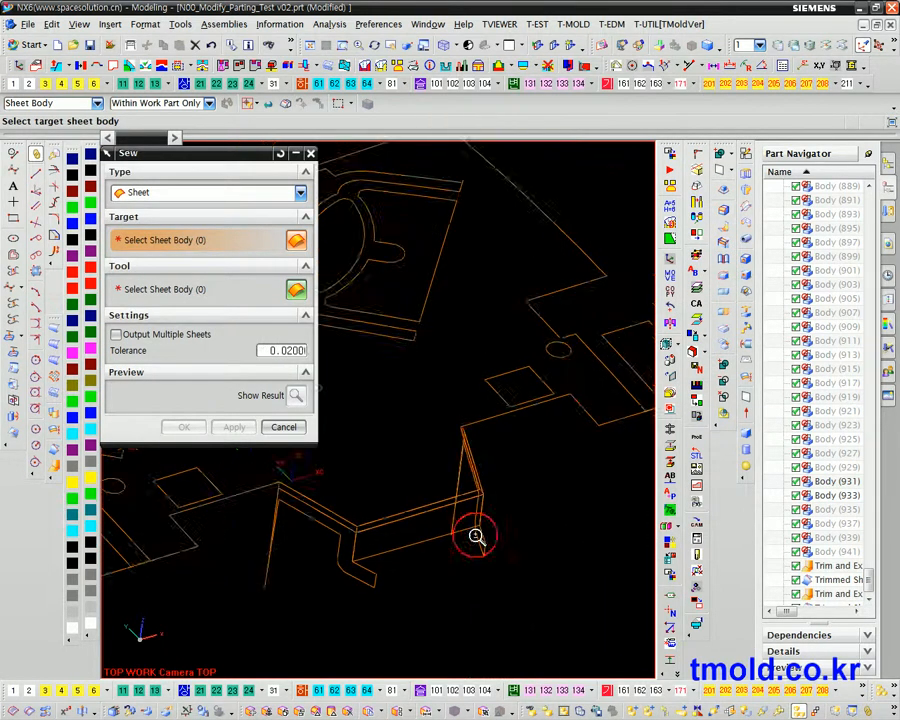
pyautogui.click(408, 490)
pyautogui.moveTo(346, 488); pyautogui.dragTo(530, 624)
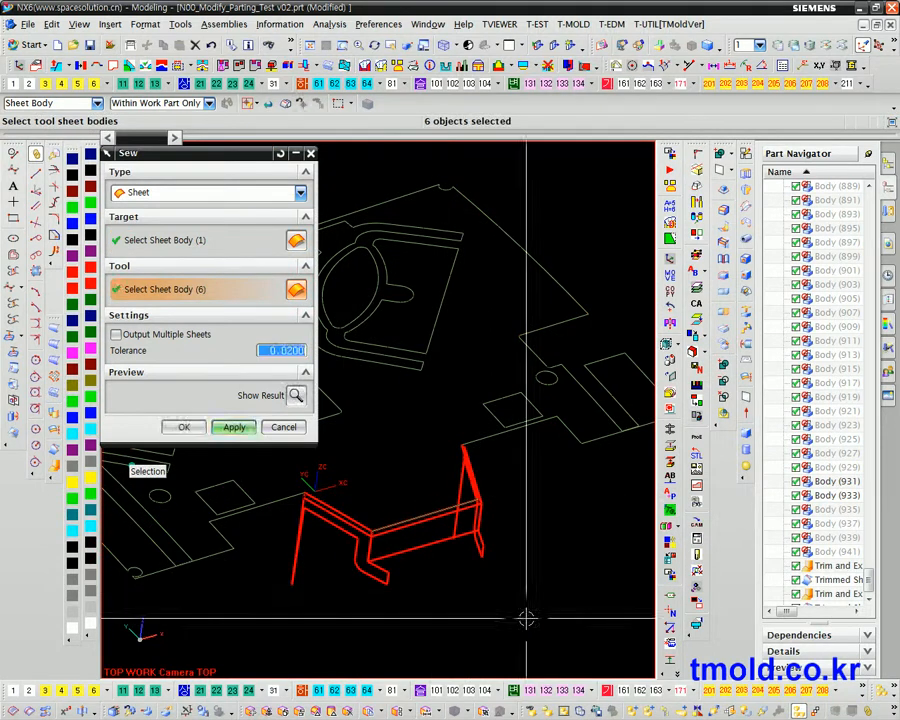
pyautogui.click(236, 428)
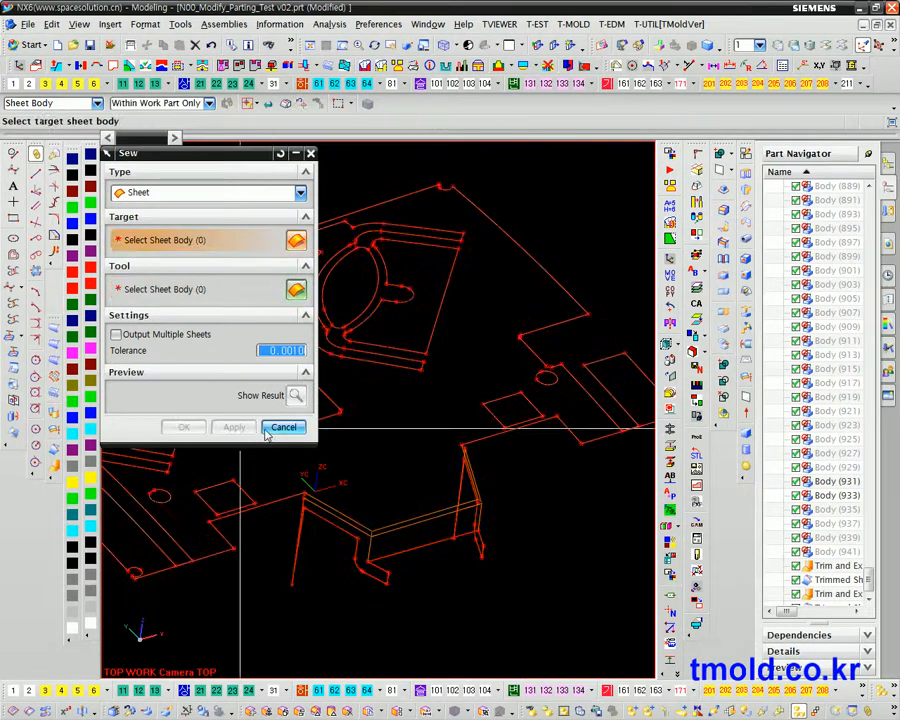
pyautogui.click(281, 427)
# Step: Run Examine Geometry on all displayed sewn sheets and review the highlighted edge tolerance results
pyautogui.click(329, 24)
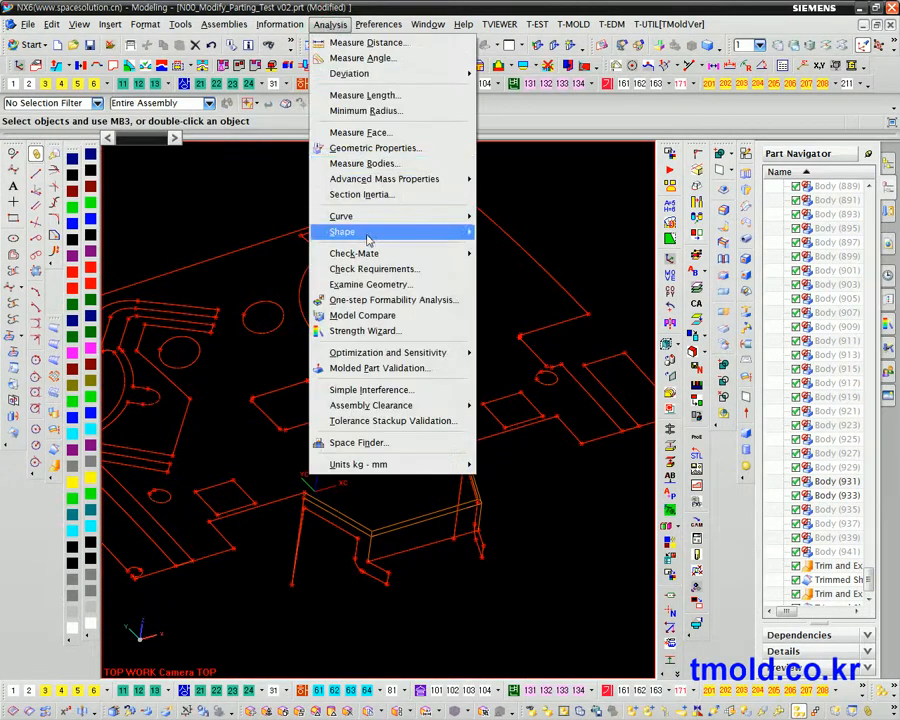
pyautogui.click(368, 283)
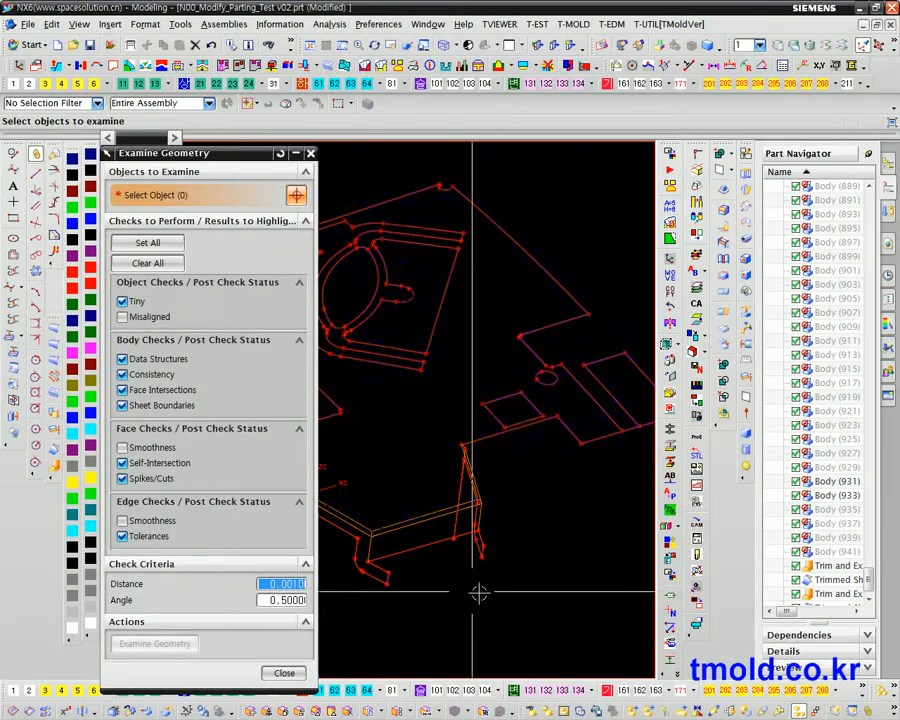
pyautogui.scroll(-4, 562, 480)
pyautogui.press('F5')
pyautogui.moveTo(605, 592); pyautogui.dragTo(350, 376)
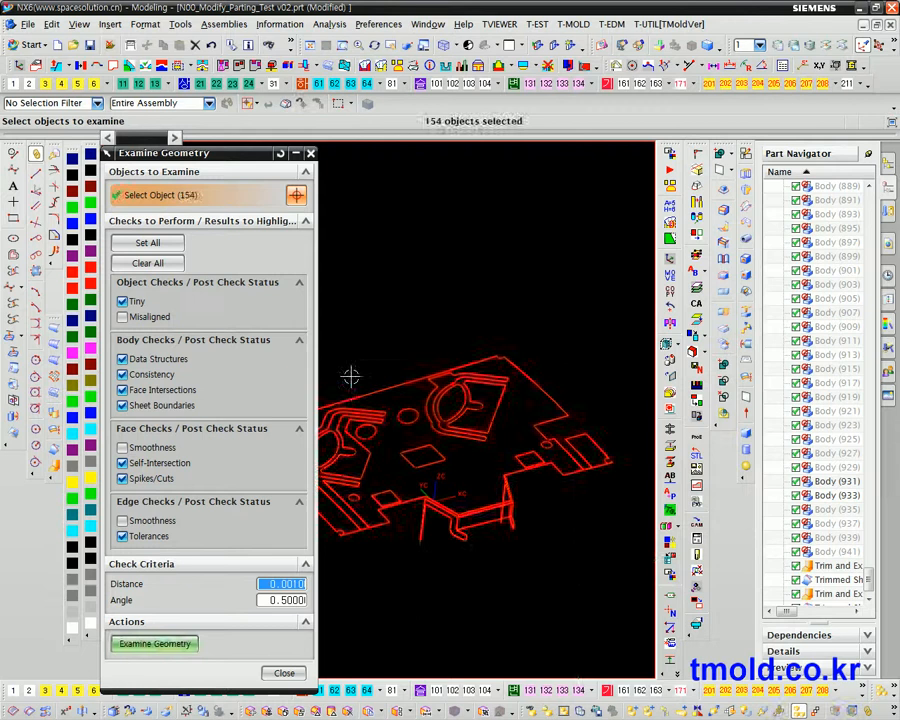
pyautogui.middleClick(391, 433)
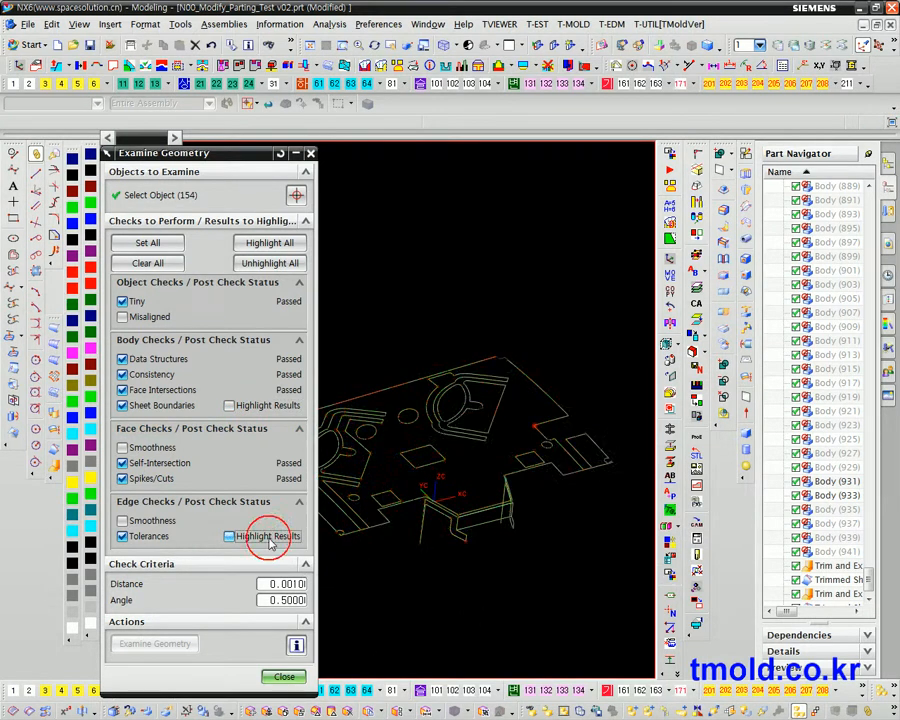
pyautogui.click(284, 677)
# Step: Delete the test Sew feature from the model history
pyautogui.scroll(4, 524, 574)
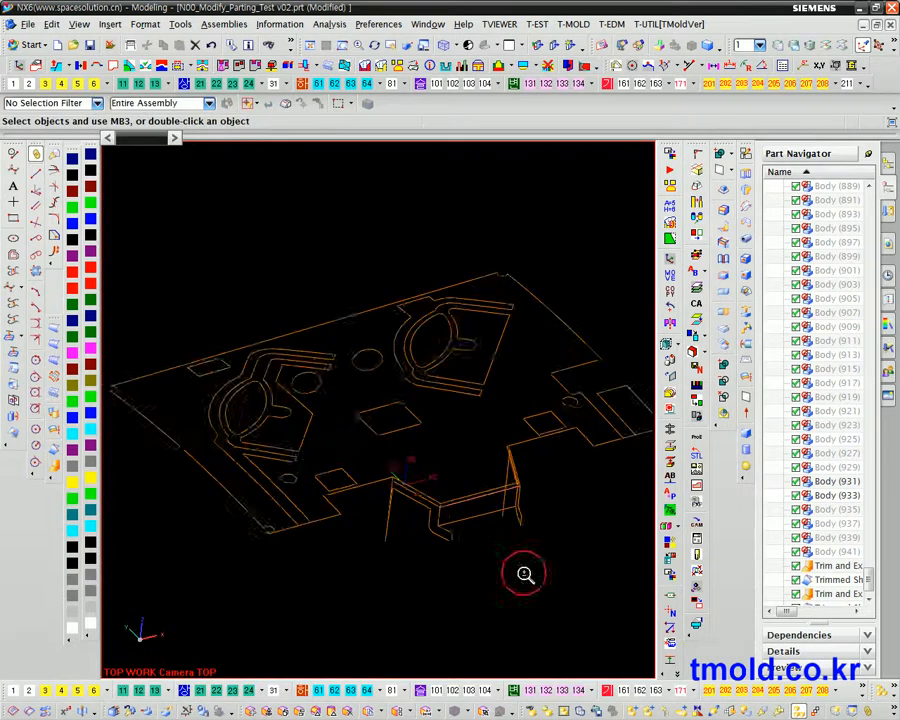
pyautogui.click(842, 595)
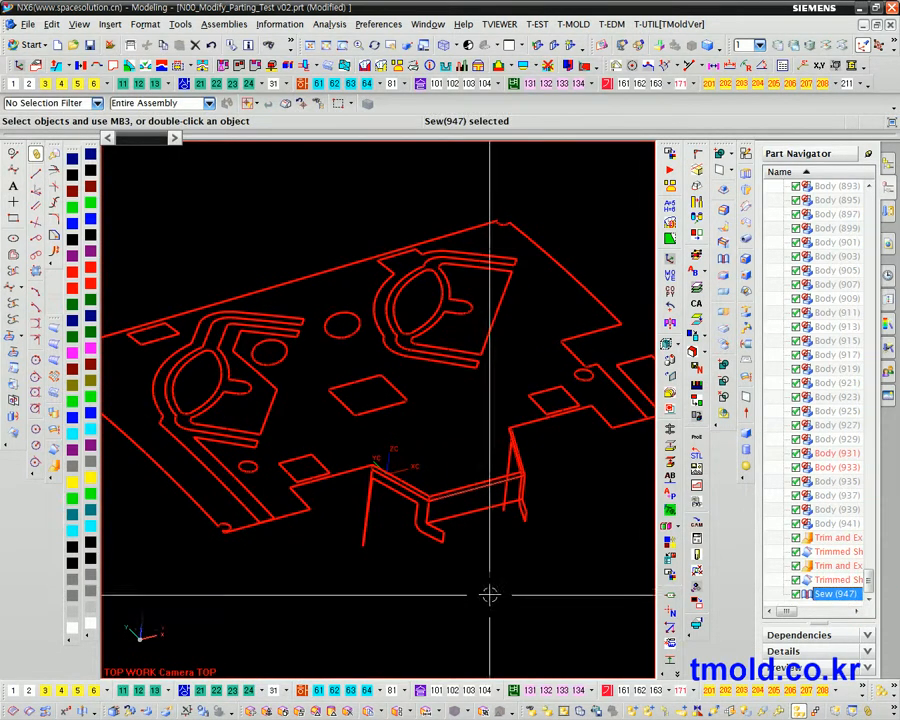
pyautogui.rightClick(835, 596)
pyautogui.click(781, 518)
# Step: In the original N00_Modify_Parting_Test part, examine where the highlighted tiny edge lies on the model
pyautogui.moveTo(520, 583); pyautogui.dragTo(471, 601, button='middle')
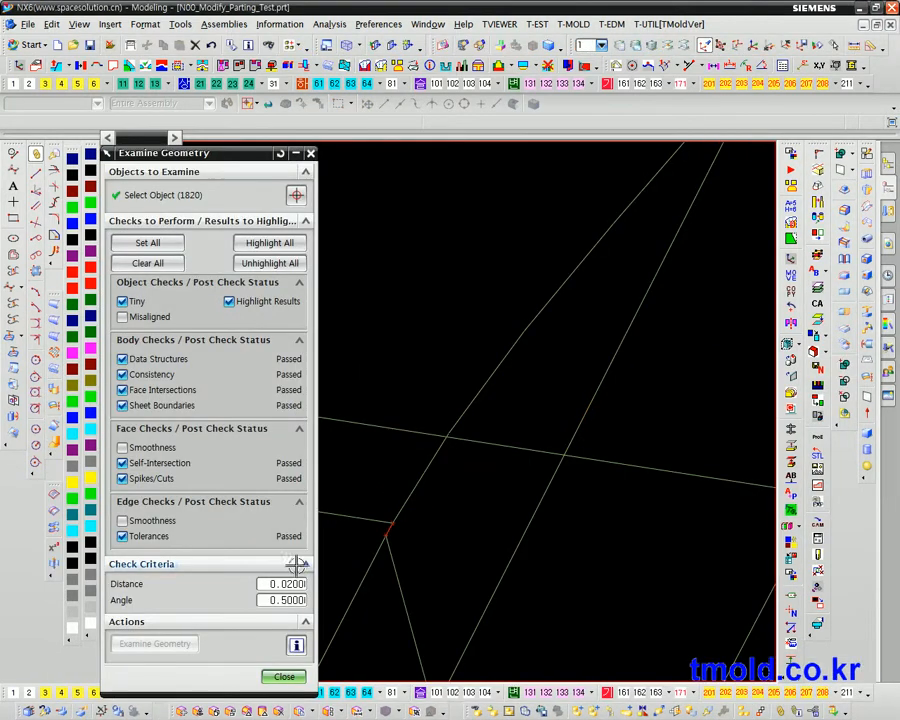
pyautogui.scroll(-10, 422, 564)
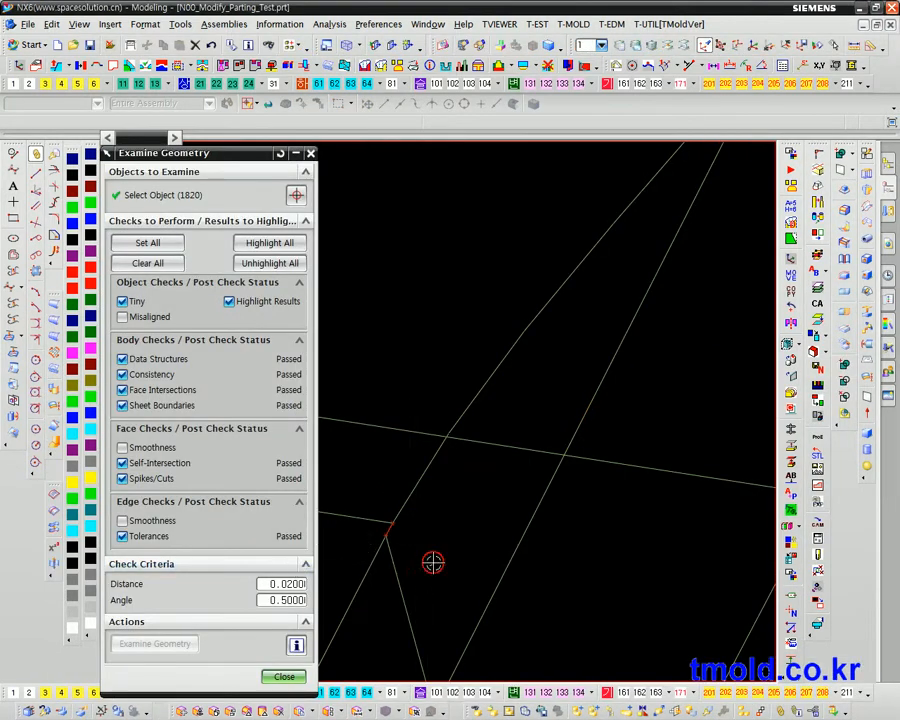
pyautogui.moveTo(455, 530); pyautogui.dragTo(585, 200, button='middle')
pyautogui.scroll(3, 446, 526)
pyautogui.moveTo(436, 422); pyautogui.dragTo(486, 450, button='middle')
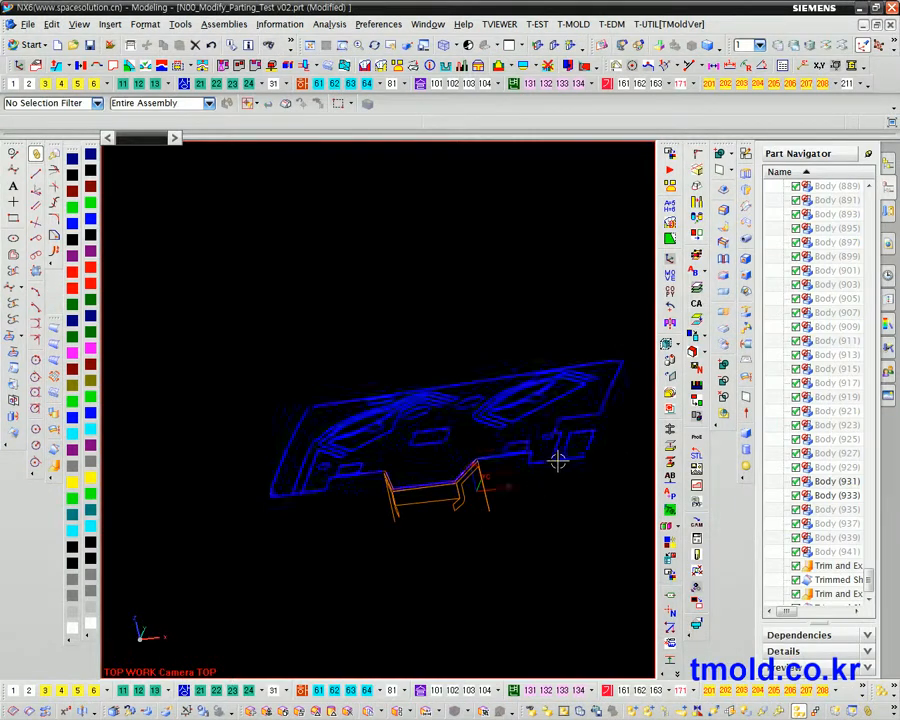
# Step: Hide all displayed sheets and curves in the v02 part
pyautogui.scroll(3, 558, 460)
pyautogui.moveTo(558, 460); pyautogui.dragTo(464, 558, button='middle')
pyautogui.scroll(4, 456, 522)
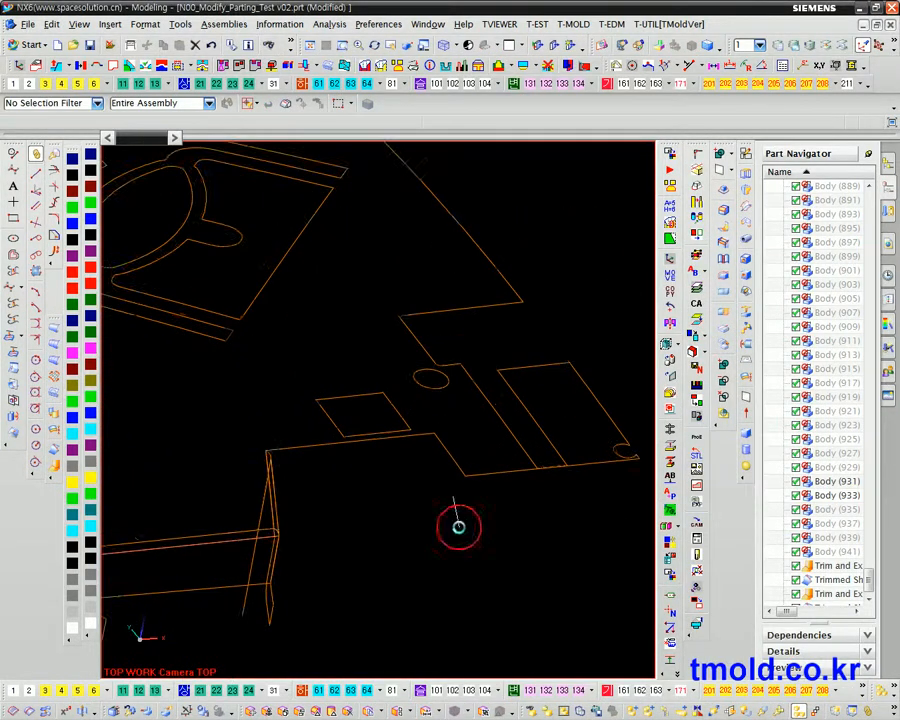
pyautogui.scroll(-3, 461, 539)
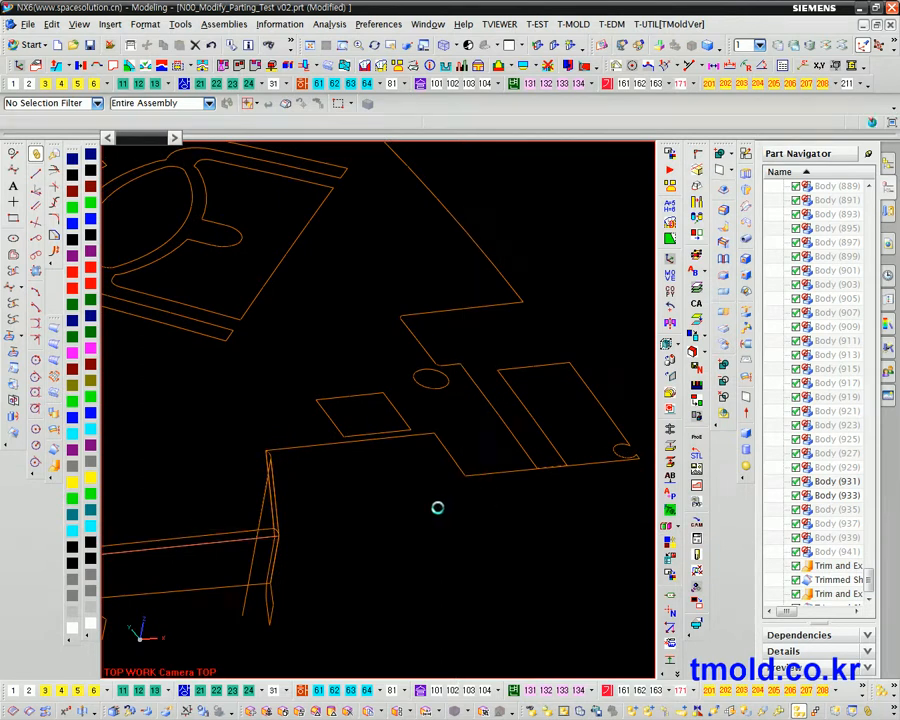
pyautogui.moveTo(434, 536); pyautogui.dragTo(509, 521, button='middle')
pyautogui.hotkey('ctrl', 'b')
pyautogui.hotkey('ctrl', 'a')
pyautogui.middleClick(521, 458)
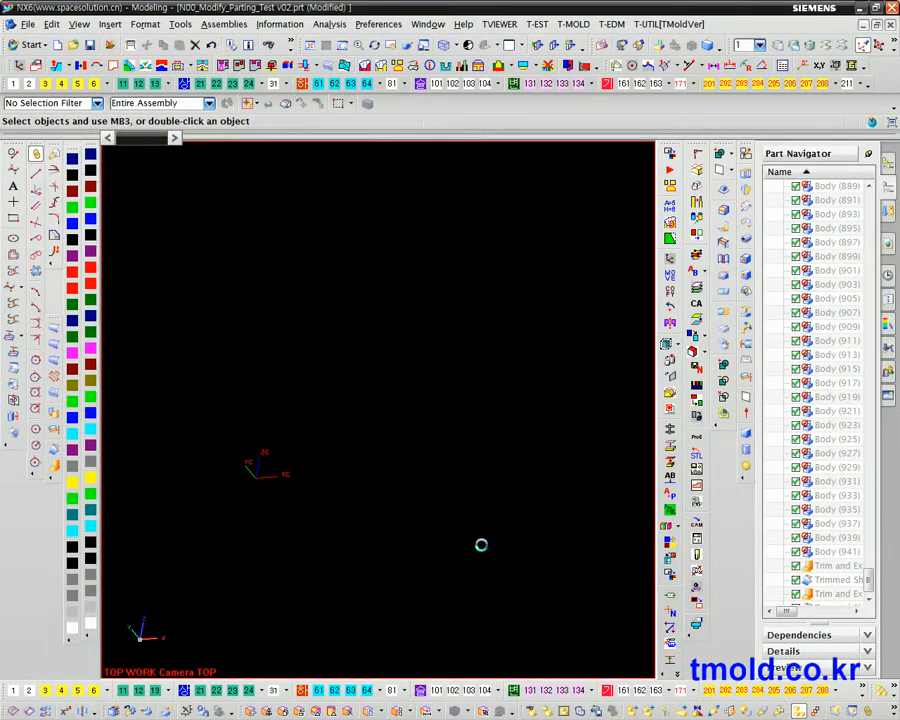
# Step: Show only the four sheets that meet at the next tiny-edge corner
pyautogui.hotkey('ctrl', 'shift', 'k')
pyautogui.scroll(5, 468, 565)
pyautogui.scroll(3, 404, 346)
pyautogui.click(345, 415)
pyautogui.click(438, 458)
pyautogui.click(413, 530)
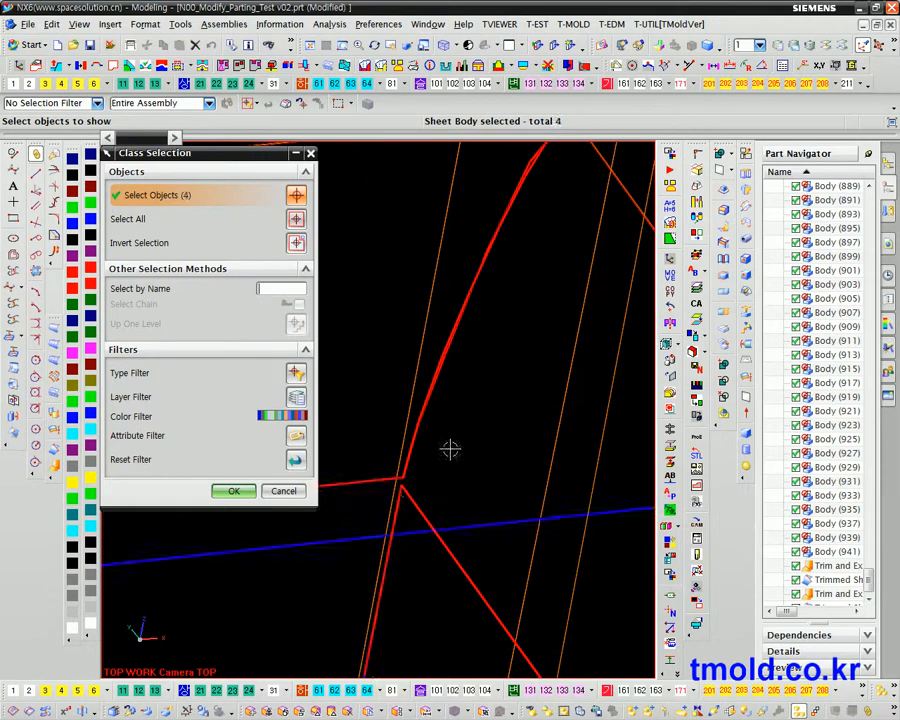
pyautogui.middleClick(473, 471)
pyautogui.moveTo(466, 480); pyautogui.dragTo(488, 305, button='middle')
pyautogui.scroll(6, 292, 652)
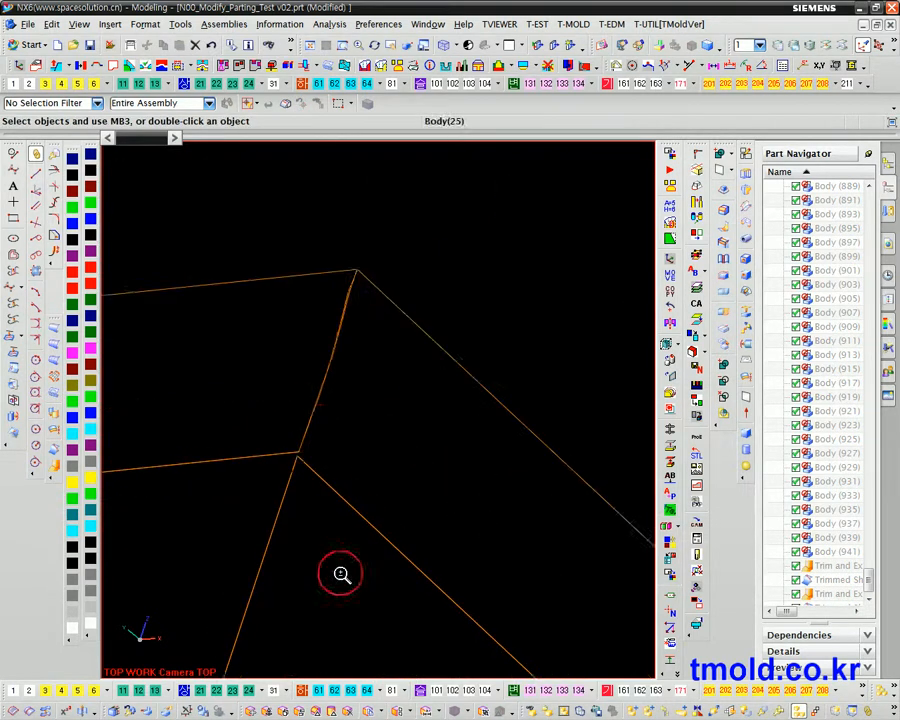
pyautogui.moveTo(307, 515); pyautogui.dragTo(354, 384, button='middle')
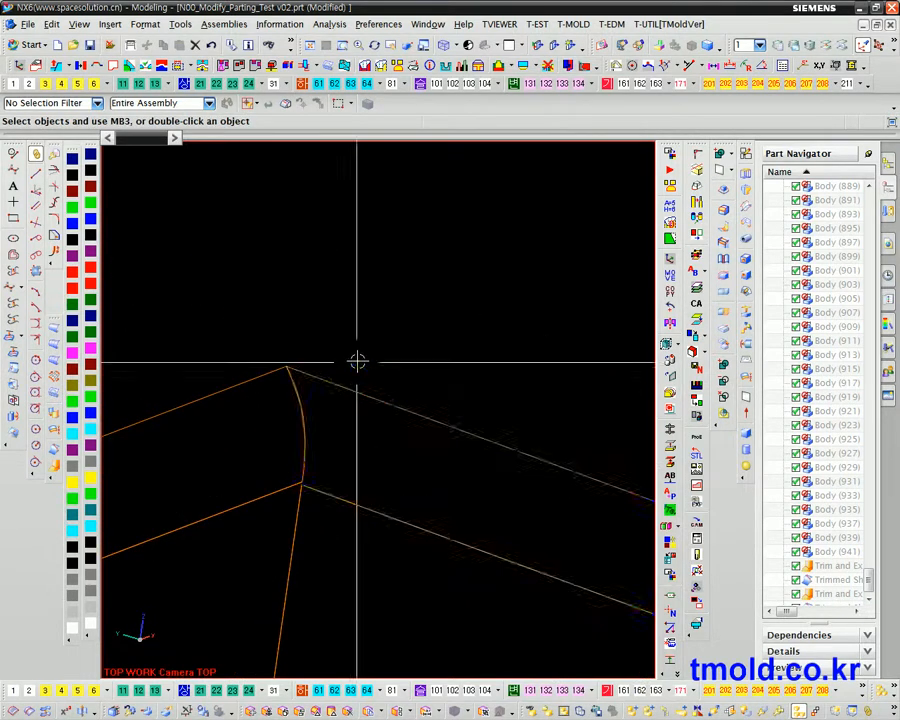
# Step: Regenerate the view and examine the corner where the four displayed sheets meet, checking how their edges line up
pyautogui.press('F9')
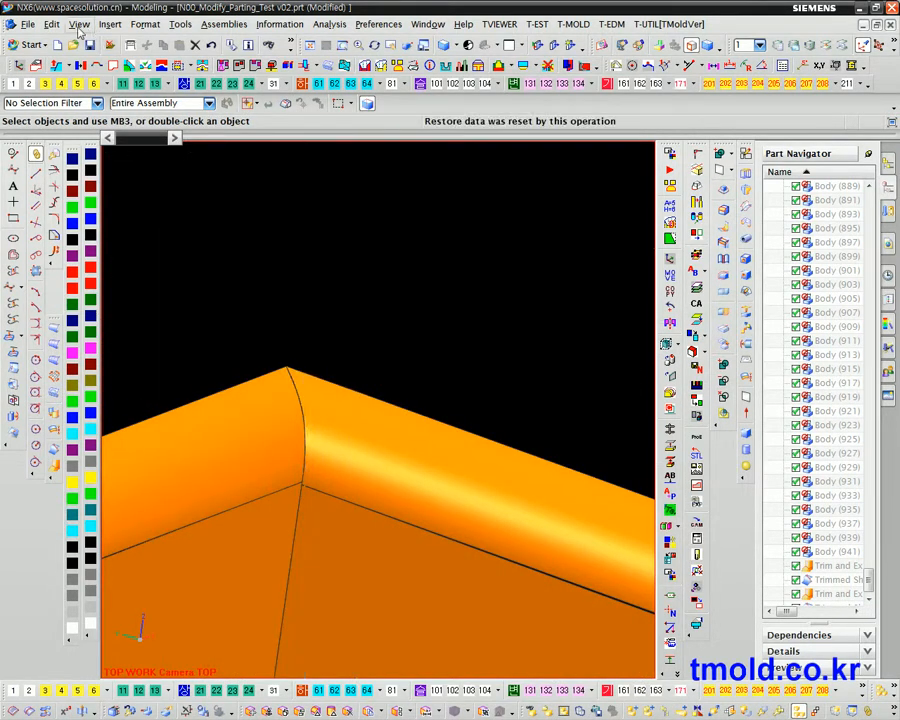
pyautogui.click(86, 25)
pyautogui.click(144, 60)
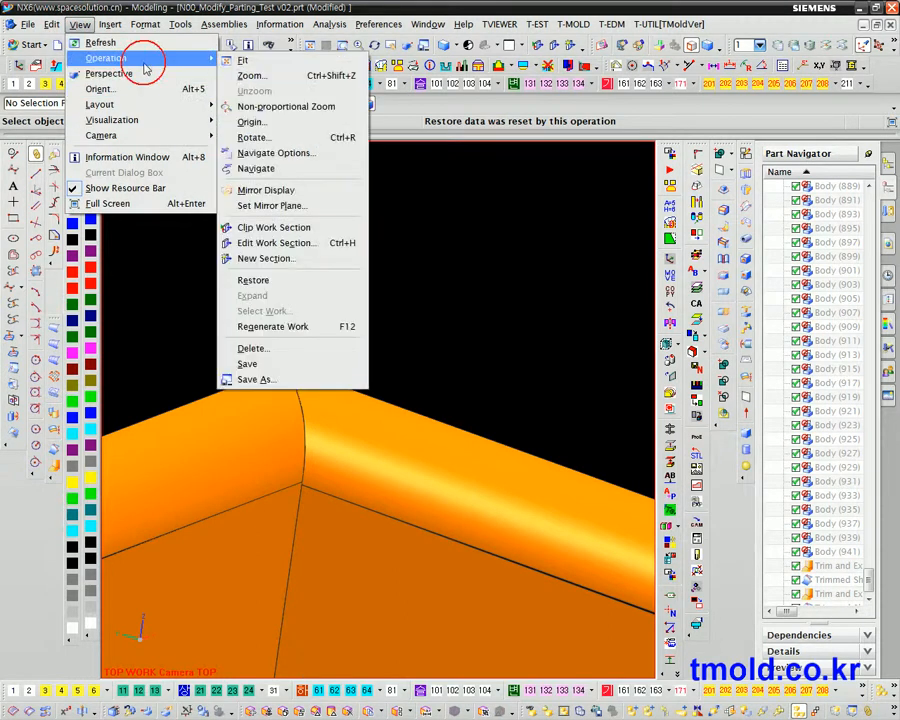
pyautogui.click(293, 330)
pyautogui.keyDown('ctrl'); pyautogui.moveTo(286, 481); pyautogui.dragTo(306, 300, button='middle'); pyautogui.keyUp('ctrl')
pyautogui.keyDown('shift'); pyautogui.moveTo(322, 438); pyautogui.dragTo(468, 354, button='middle'); pyautogui.keyUp('shift')
pyautogui.moveTo(468, 354)
pyautogui.keyDown('shift'); pyautogui.mouseDown(button='middle')
pyautogui.moveTo(469, 331)
pyautogui.moveTo(460, 331)
pyautogui.mouseUp(button='middle'); pyautogui.keyUp('shift')
pyautogui.moveTo(456, 341); pyautogui.dragTo(450, 358, button='right')
pyautogui.moveTo(264, 473)
pyautogui.keyDown('ctrl'); pyautogui.mouseDown(button='middle')
pyautogui.moveTo(289, 496)
pyautogui.moveTo(414, 497)
pyautogui.mouseUp(button='middle'); pyautogui.keyUp('ctrl')
pyautogui.keyDown('ctrl'); pyautogui.moveTo(240, 473); pyautogui.dragTo(229, 604, button='middle'); pyautogui.keyUp('ctrl')
pyautogui.keyDown('ctrl'); pyautogui.moveTo(188, 538); pyautogui.dragTo(232, 383, button='middle'); pyautogui.keyUp('ctrl')
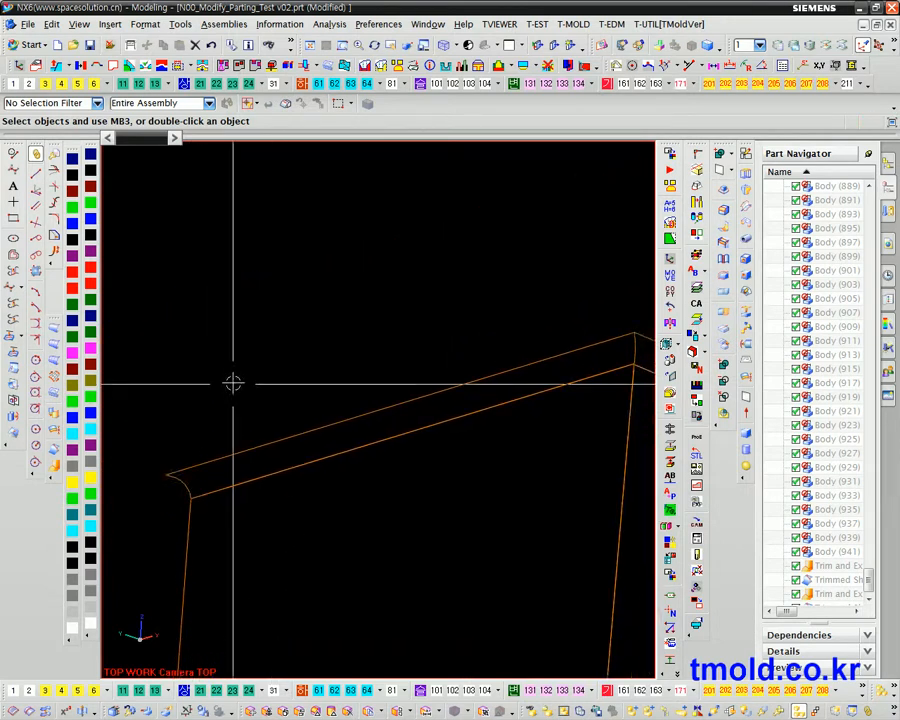
pyautogui.keyDown('ctrl'); pyautogui.moveTo(185, 510); pyautogui.dragTo(257, 494, button='middle'); pyautogui.keyUp('ctrl')
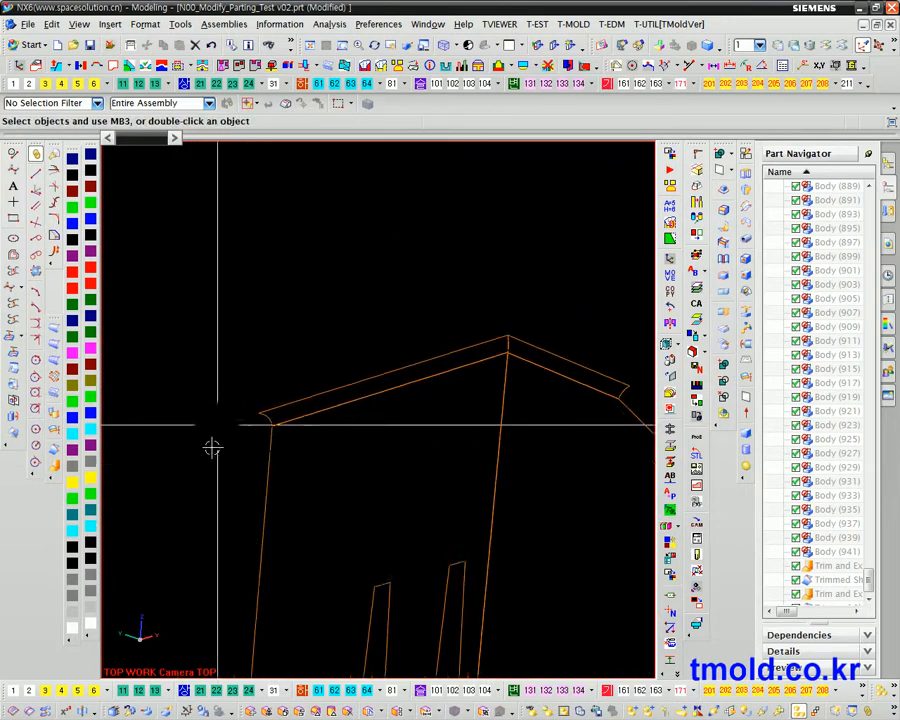
pyautogui.keyDown('ctrl'); pyautogui.moveTo(508, 345); pyautogui.dragTo(523, 522, button='middle'); pyautogui.keyUp('ctrl')
pyautogui.keyDown('ctrl'); pyautogui.moveTo(503, 438); pyautogui.dragTo(506, 515, button='middle'); pyautogui.keyUp('ctrl')
pyautogui.keyDown('ctrl'); pyautogui.moveTo(424, 420); pyautogui.dragTo(452, 469, button='middle'); pyautogui.keyUp('ctrl')
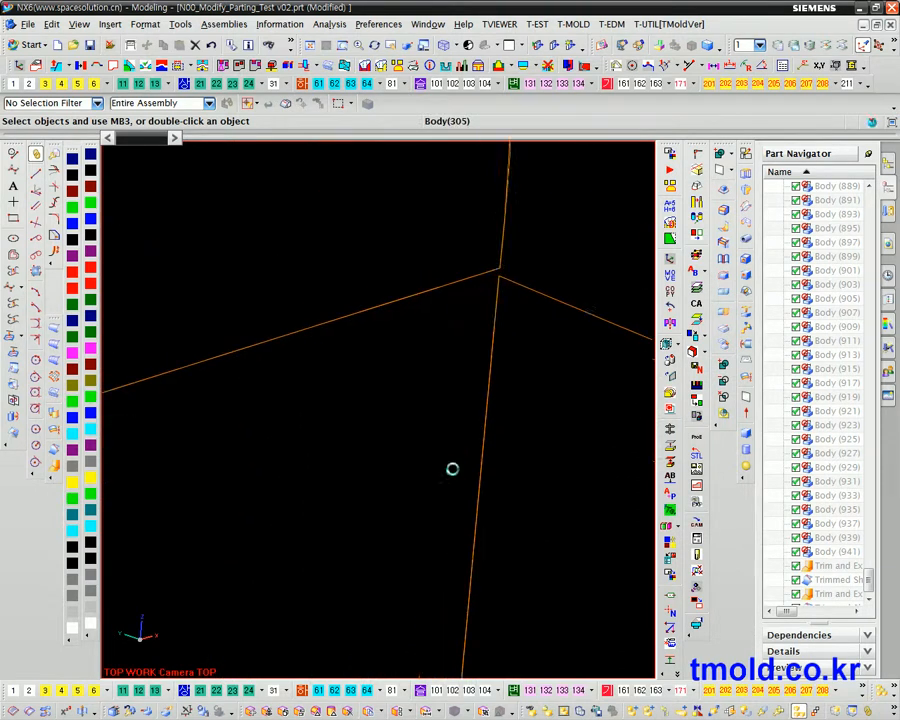
# Step: Copy the edge shared by the rounded and side sheets, moving it from its end point to the neighbouring sheets' corner point
pyautogui.click(672, 281)
pyautogui.click(463, 283)
pyautogui.middleClick(483, 284)
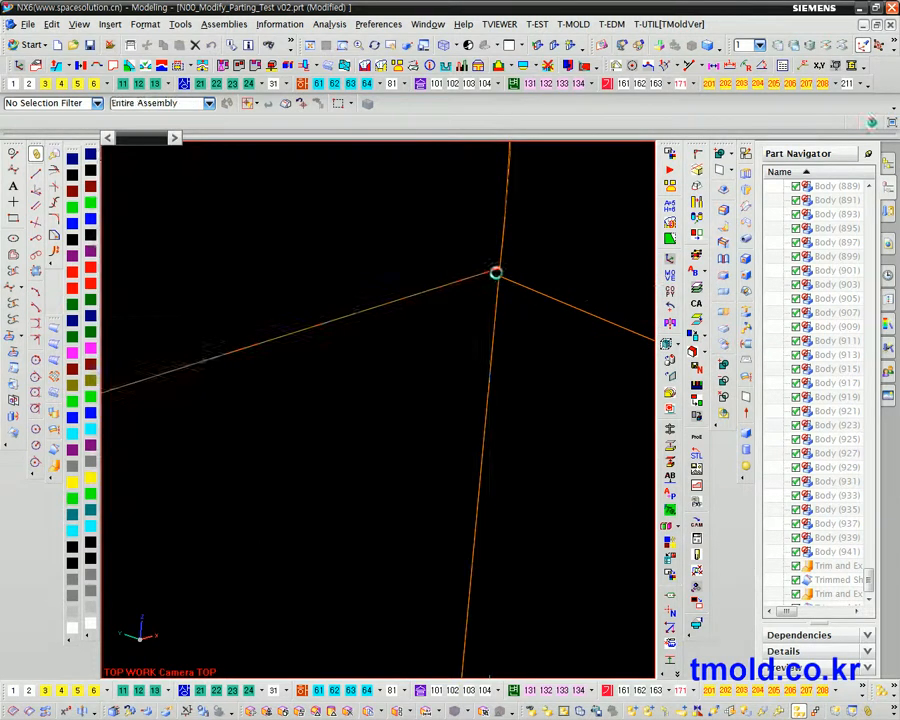
pyautogui.click(496, 273)
pyautogui.click(499, 268)
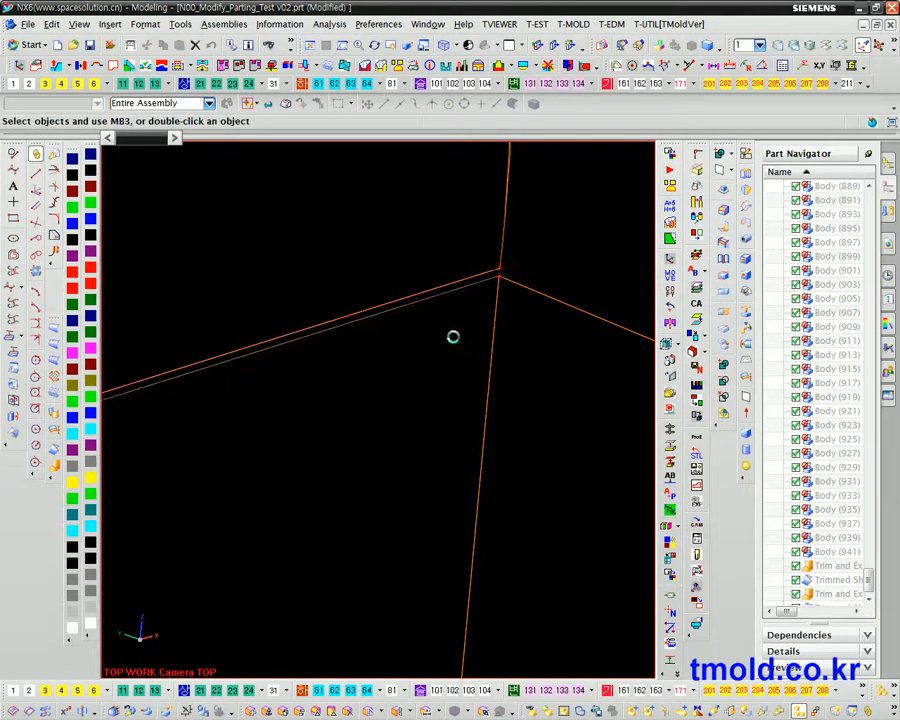
pyautogui.press('Escape')
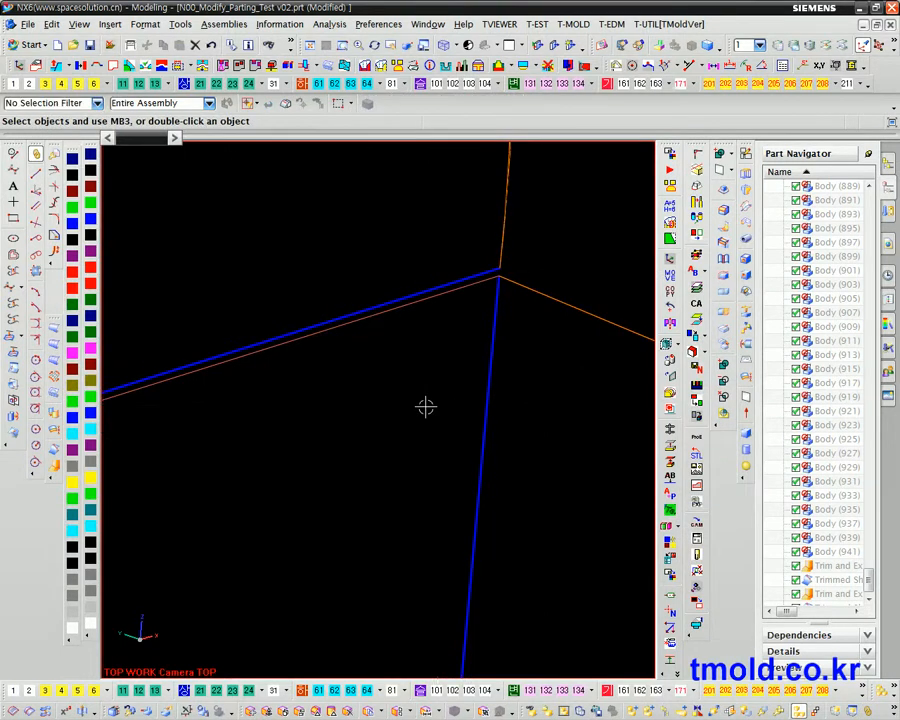
pyautogui.click(177, 383)
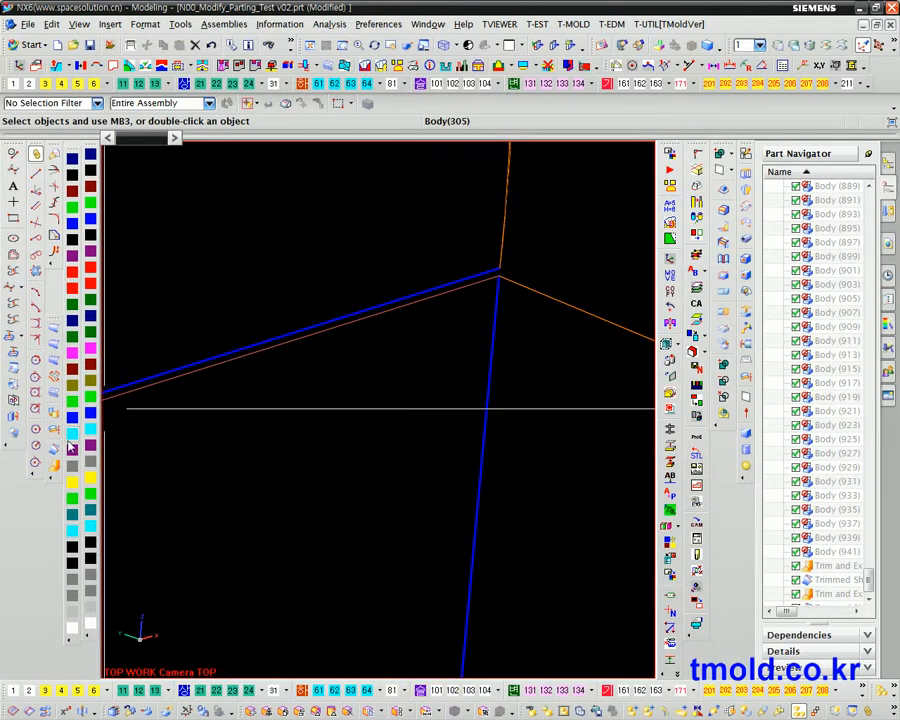
pyautogui.click(57, 451)
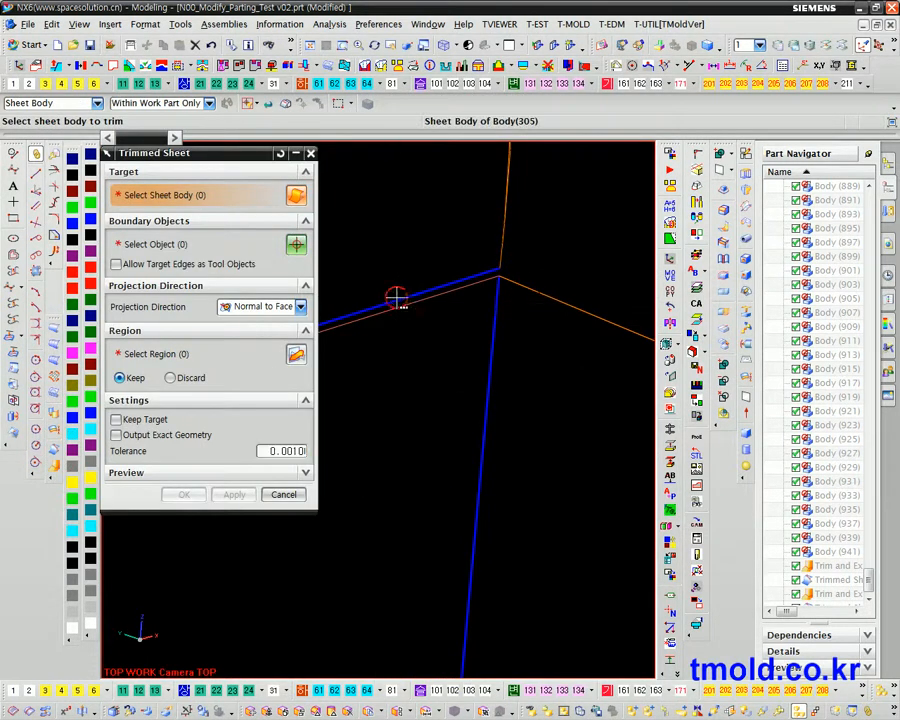
pyautogui.click(397, 298)
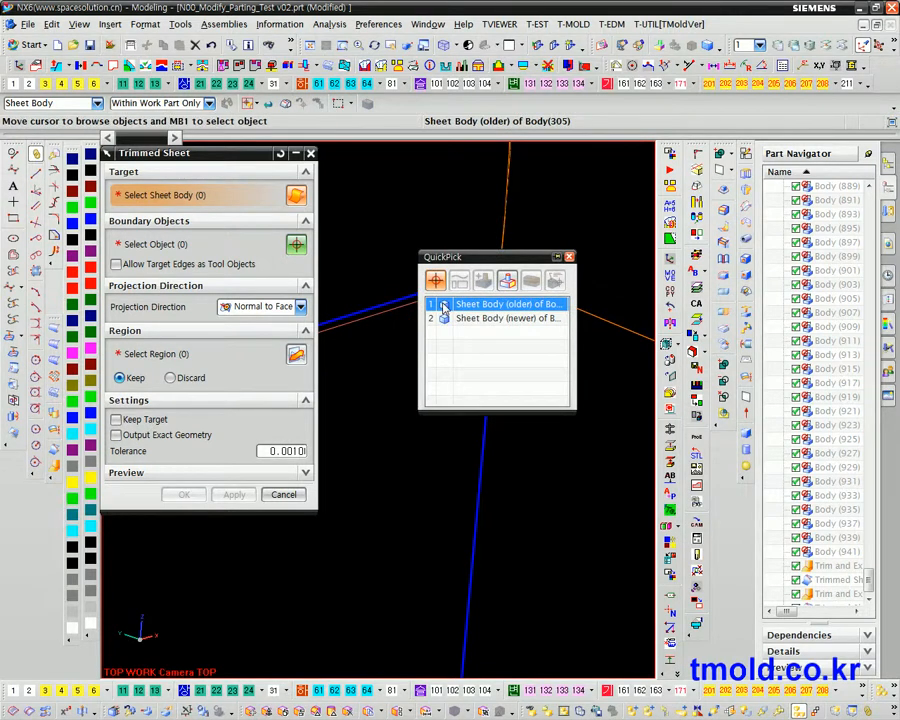
pyautogui.click(56, 453)
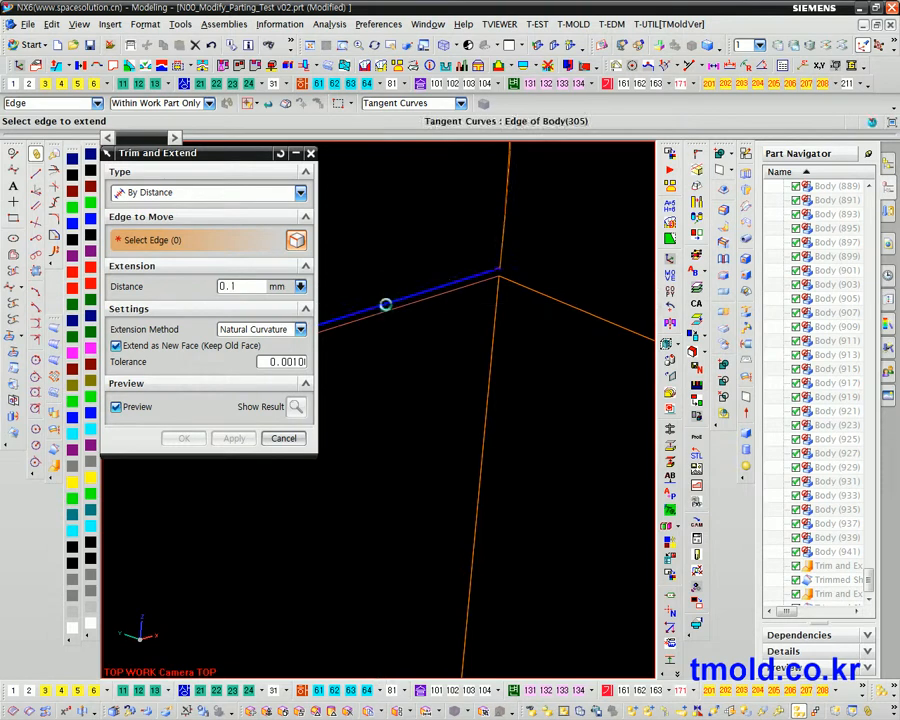
pyautogui.click(398, 300)
pyautogui.click(480, 311)
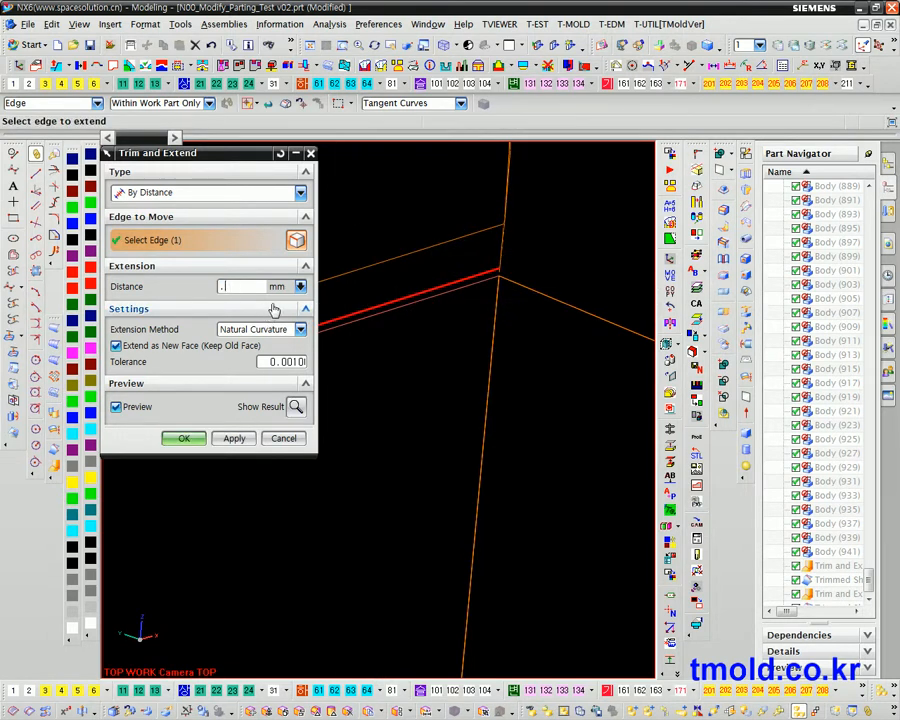
pyautogui.middleClick(248, 418)
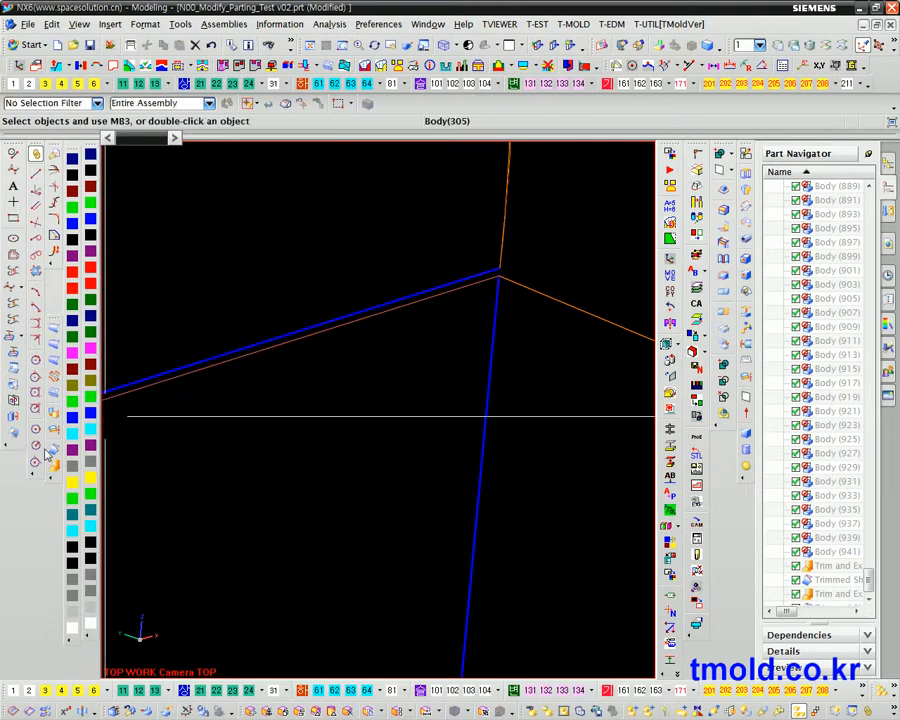
# Step: Extend both sheets' edges beside the copied curve by 0.1 mm with natural curvature, turning off Extend as New Face for the second extension
pyautogui.click(395, 301)
pyautogui.click(452, 313)
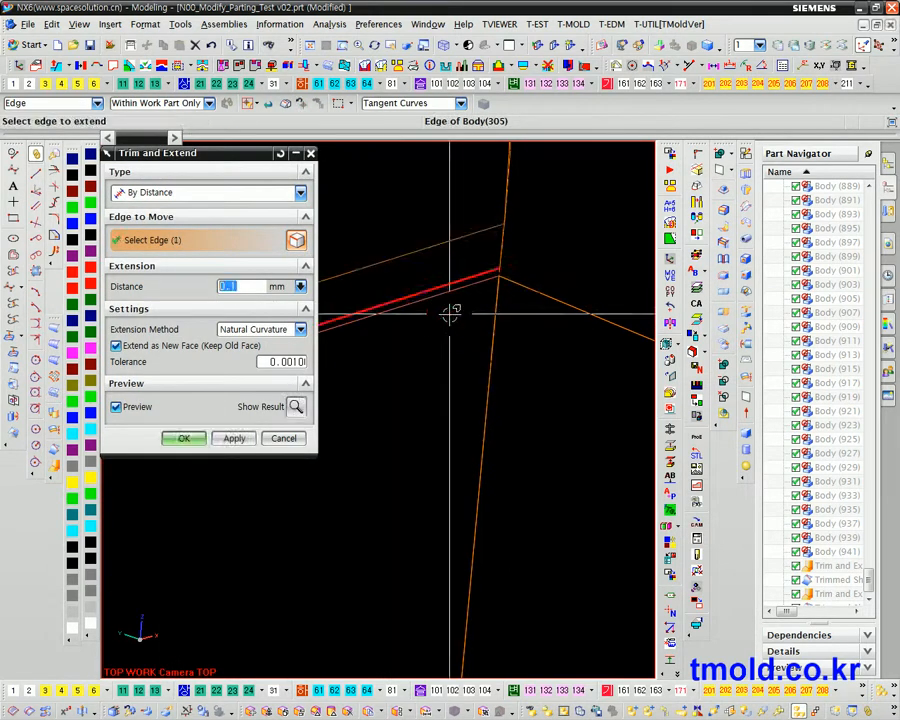
pyautogui.click(234, 438)
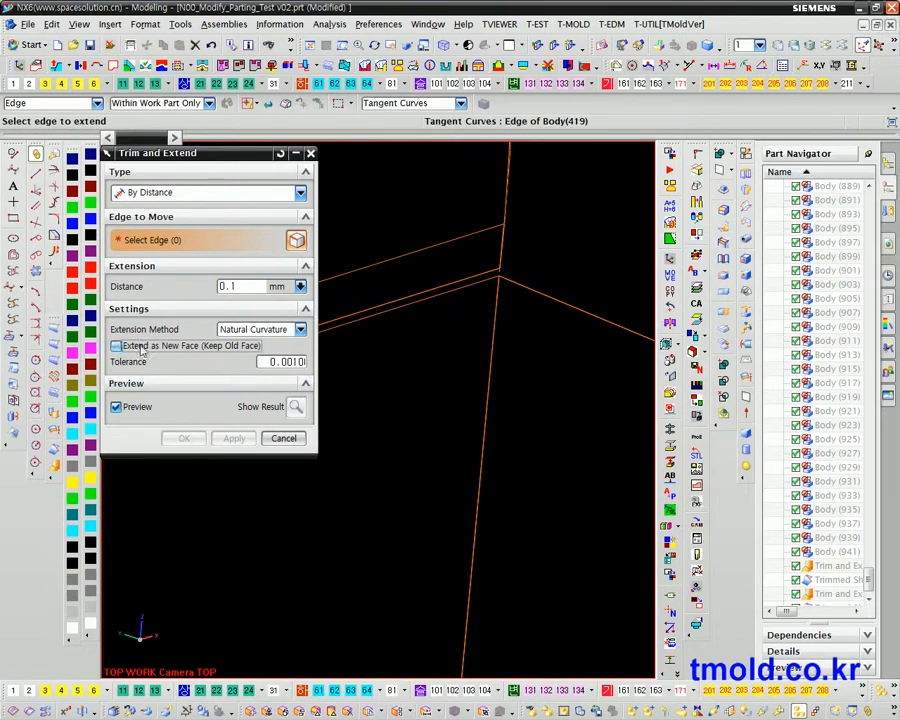
pyautogui.click(370, 306)
pyautogui.click(232, 438)
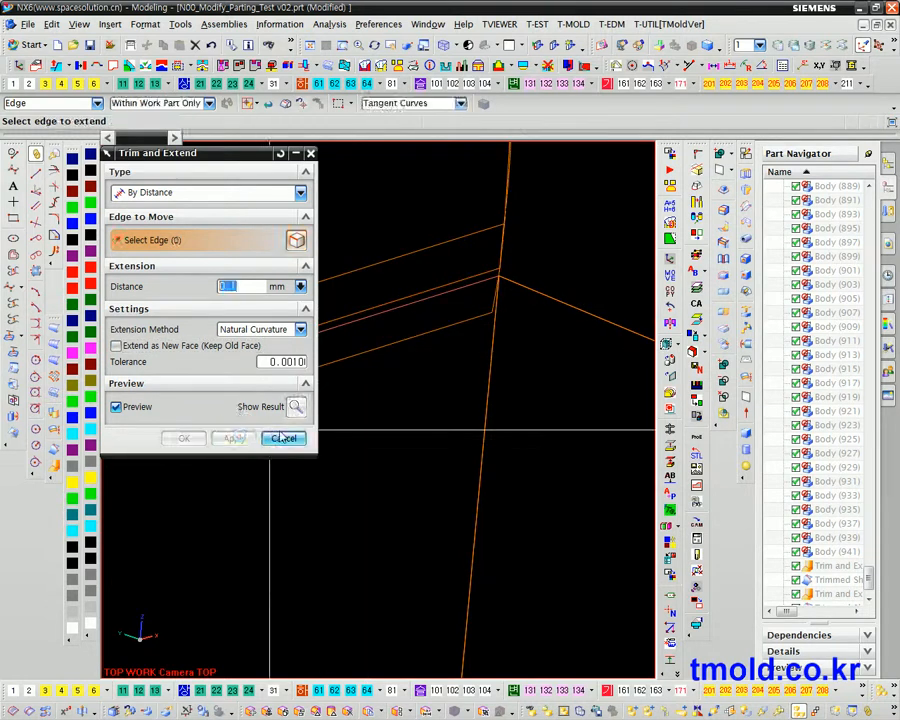
pyautogui.click(283, 438)
# Step: Edit the first of the two new Trim and Extend features, turning off Extend as New Face
pyautogui.moveTo(870, 572); pyautogui.dragTo(870, 580)
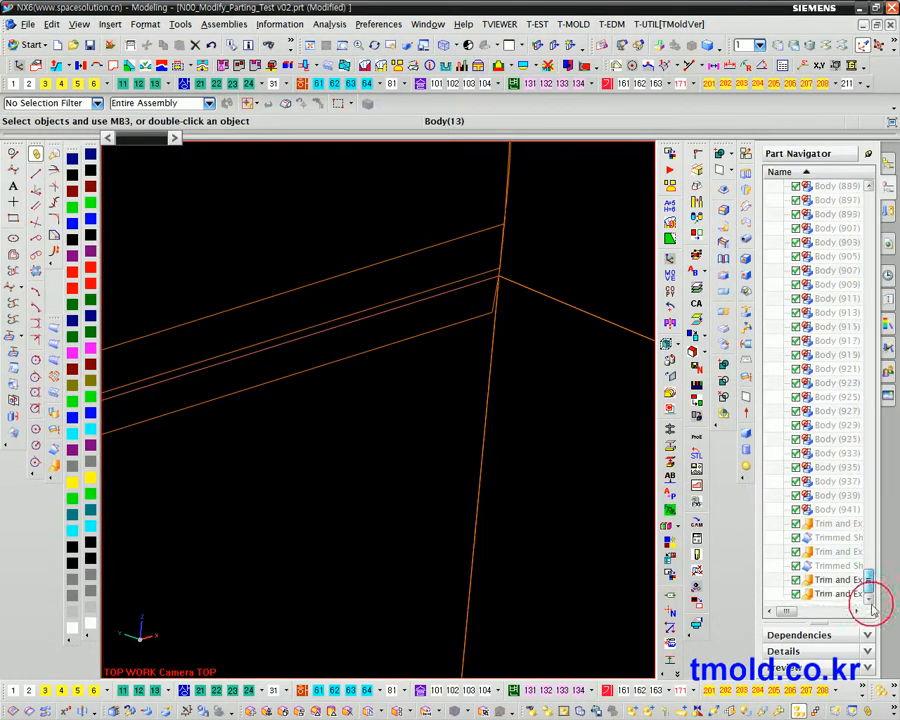
pyautogui.doubleClick(796, 578)
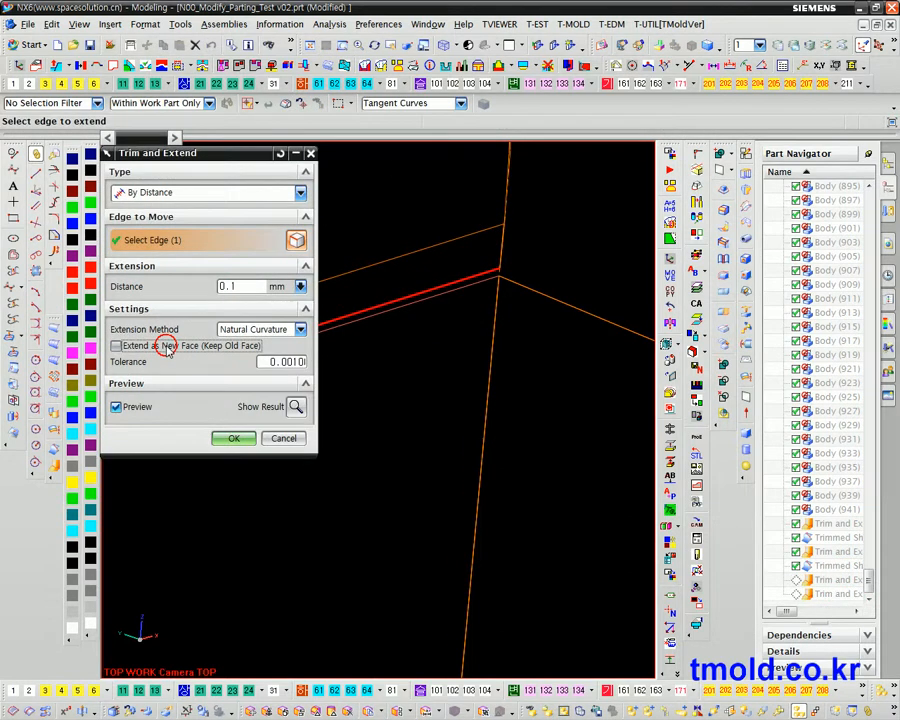
pyautogui.click(228, 437)
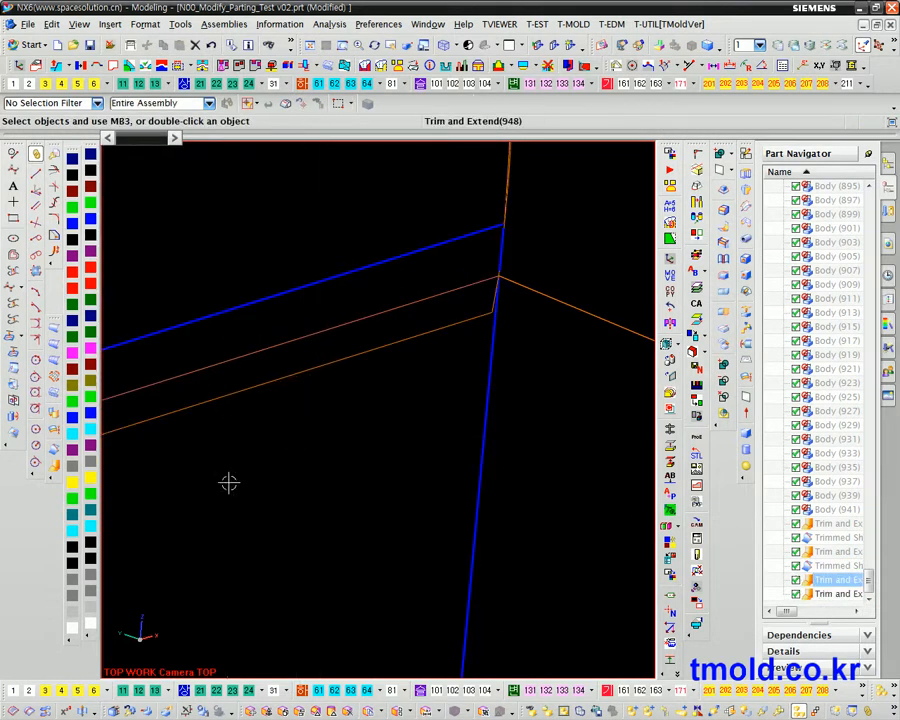
# Step: Trim both extended sheets back to the copied corner curve with Trimmed Sheet, projecting normal to face
pyautogui.click(55, 451)
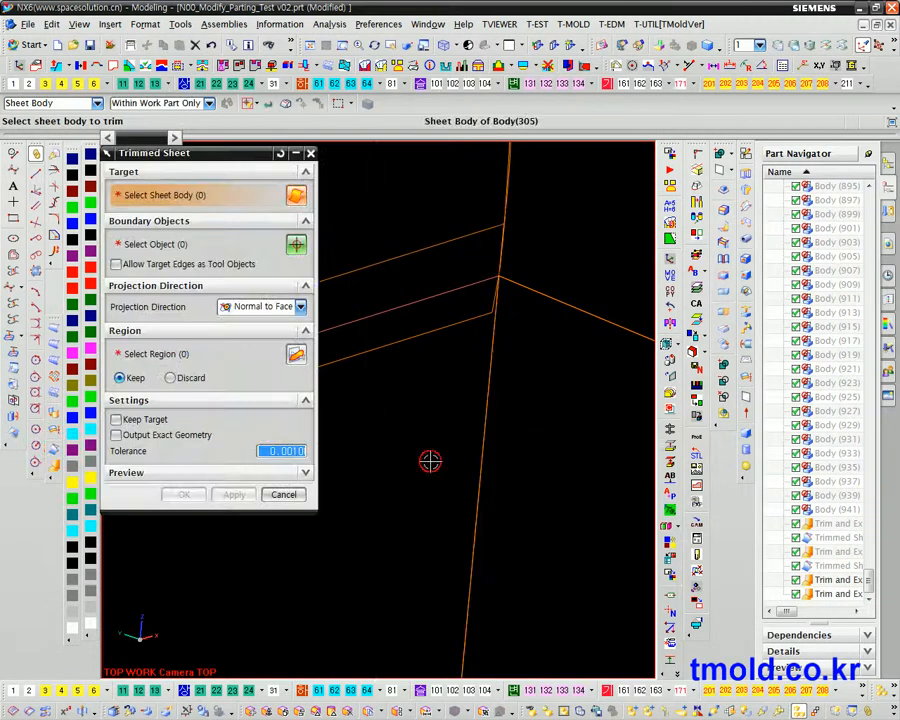
pyautogui.click(450, 367)
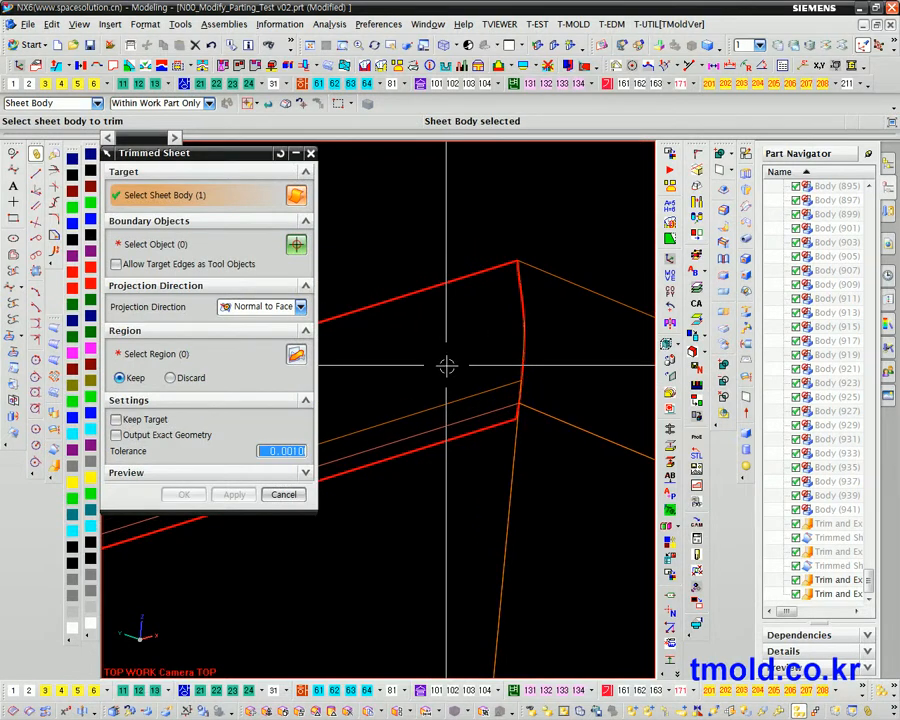
pyautogui.middleClick(436, 430)
pyautogui.click(433, 430)
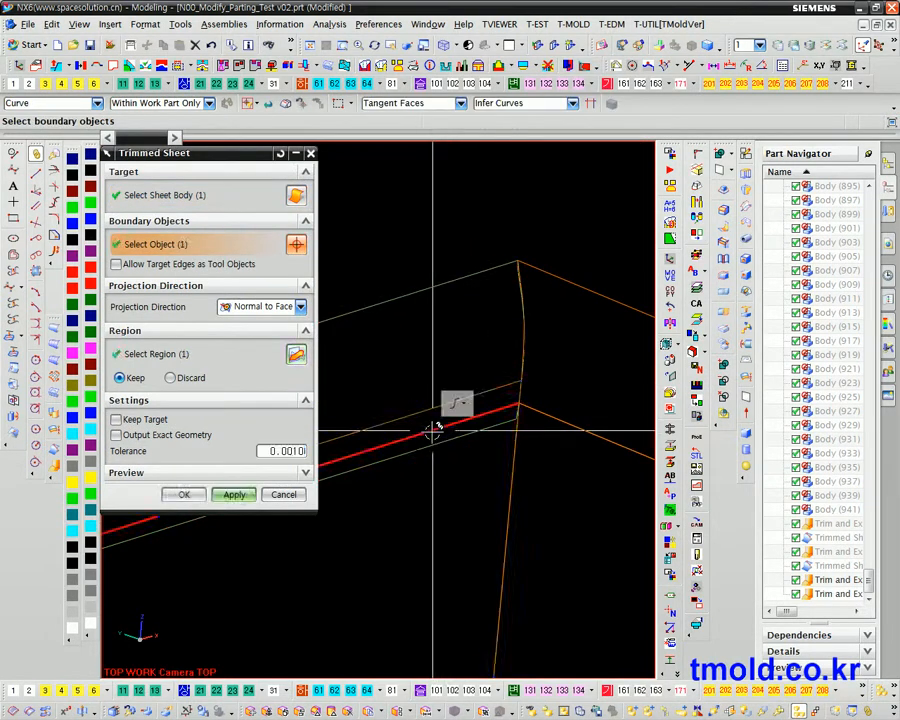
pyautogui.click(233, 495)
pyautogui.click(383, 452)
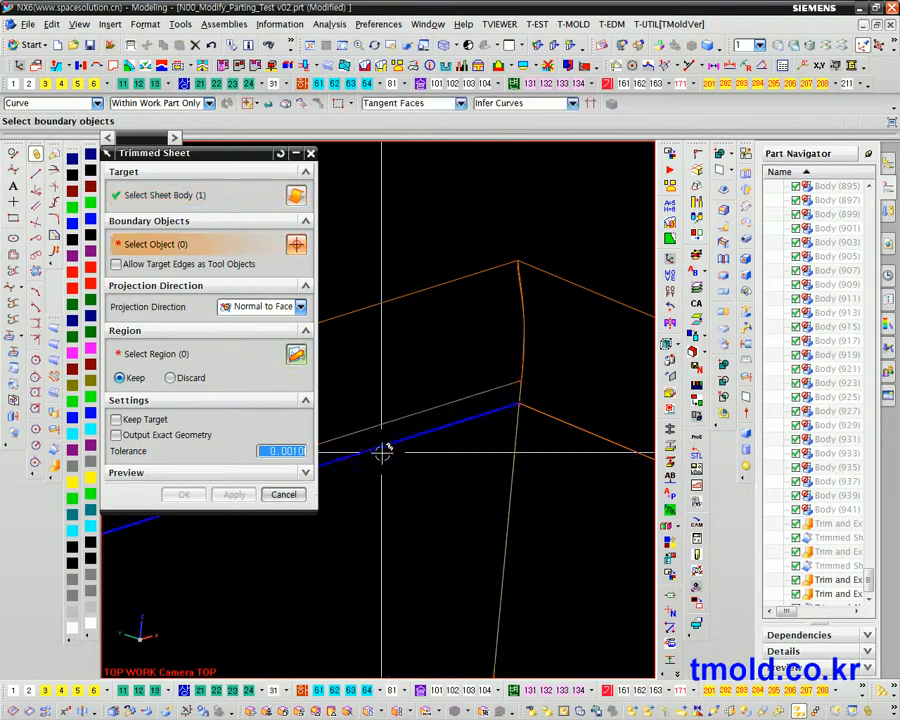
pyautogui.click(383, 452)
pyautogui.click(234, 495)
pyautogui.click(285, 495)
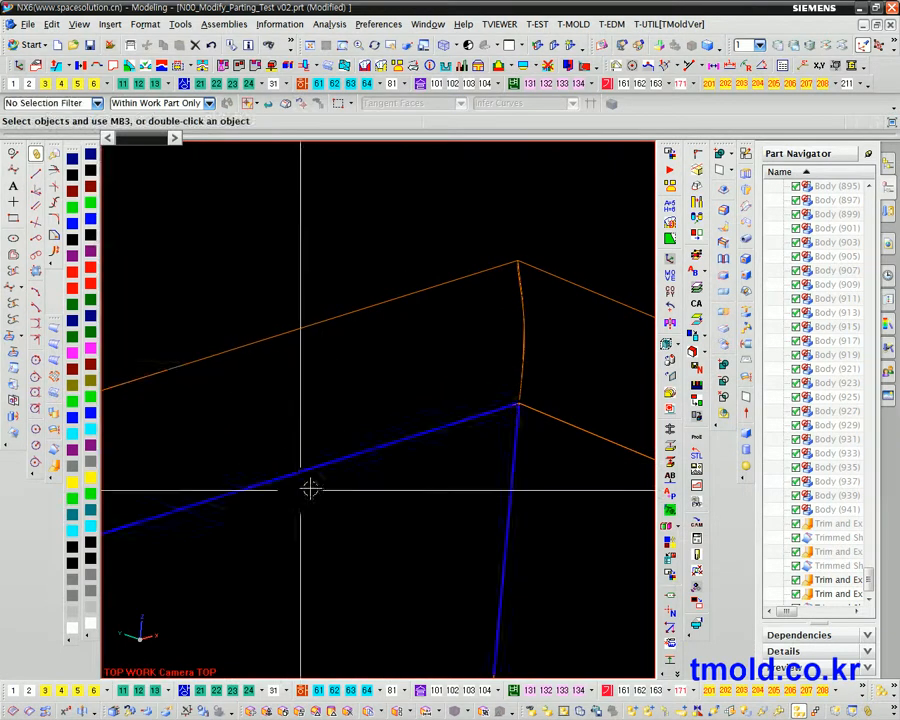
# Step: Show the rest of the part's sheets again and start a Sew of type Sheet
pyautogui.scroll(-8, 448, 366)
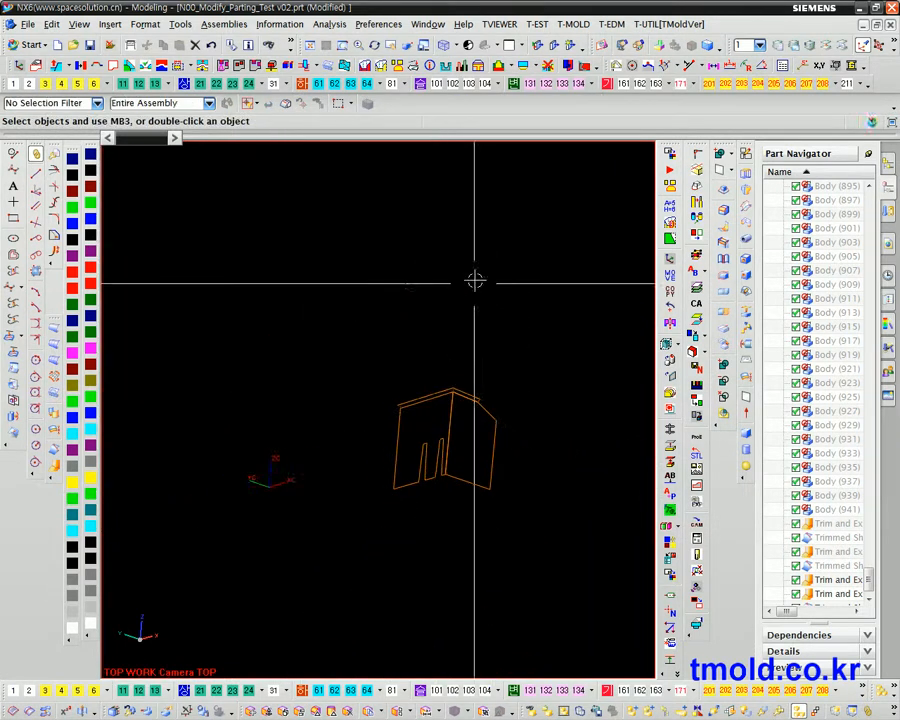
pyautogui.moveTo(412, 311); pyautogui.dragTo(619, 416, button='middle')
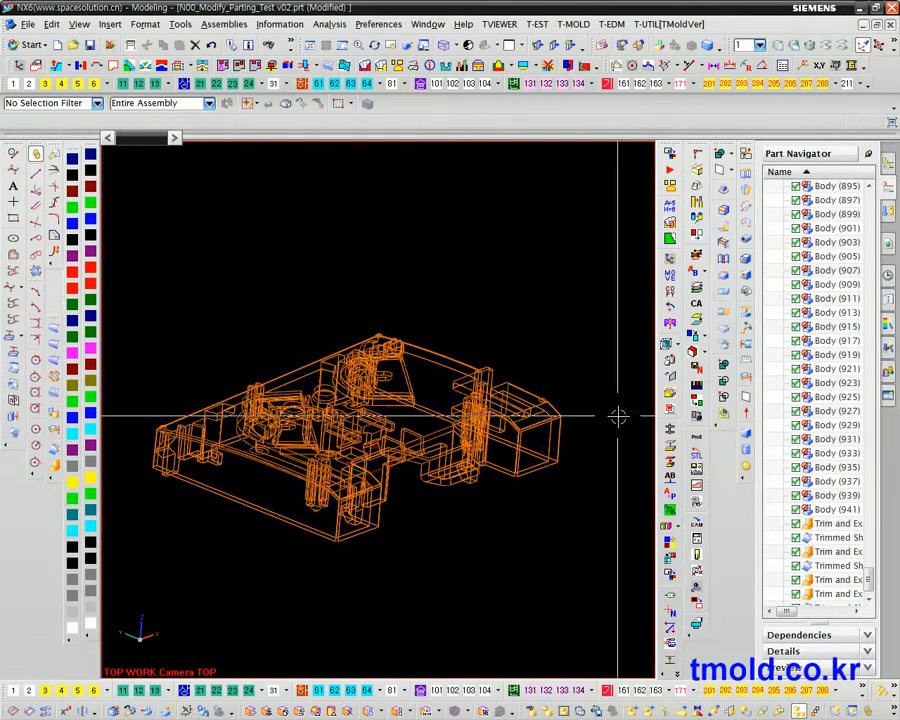
pyautogui.click(724, 266)
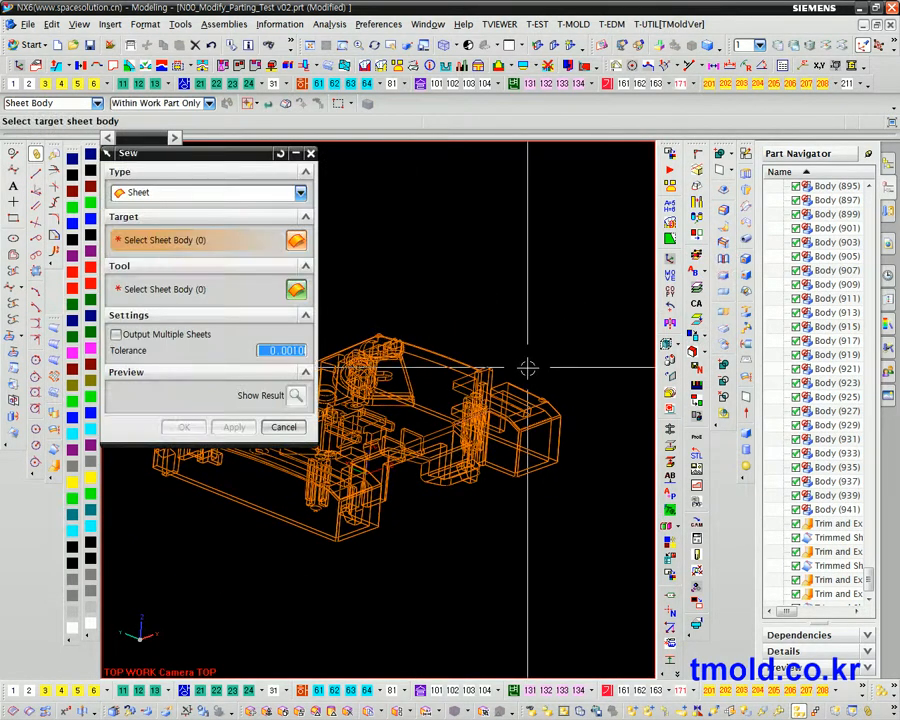
# Step: Sew all the sheet bodies to one target sheet body using a tolerance of 0.02
pyautogui.write('0.02')
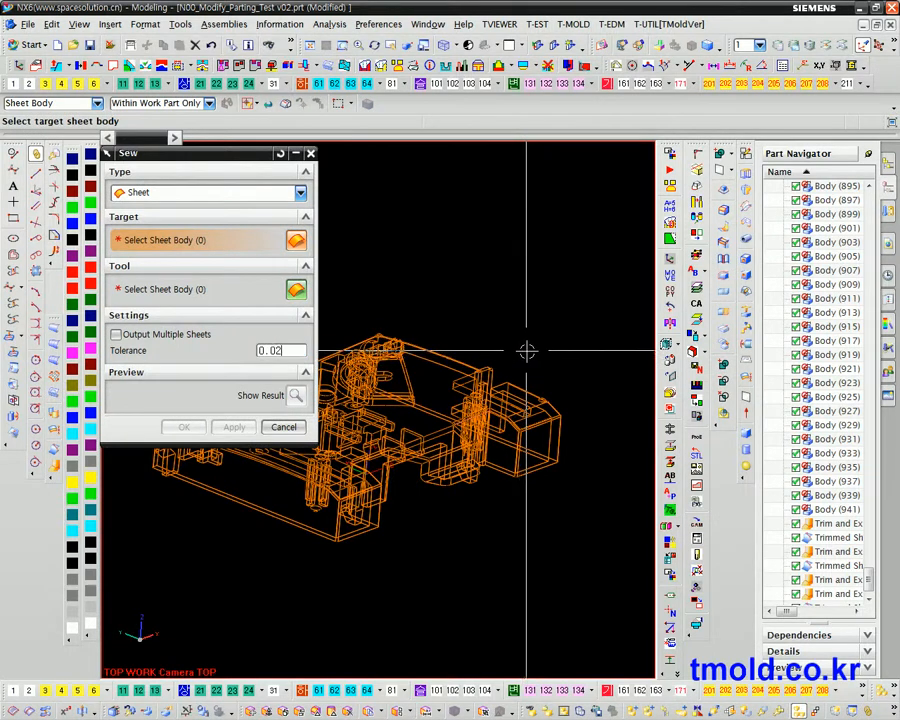
pyautogui.scroll(3, 470, 440)
pyautogui.click(460, 430)
pyautogui.moveTo(569, 568); pyautogui.dragTo(275, 335)
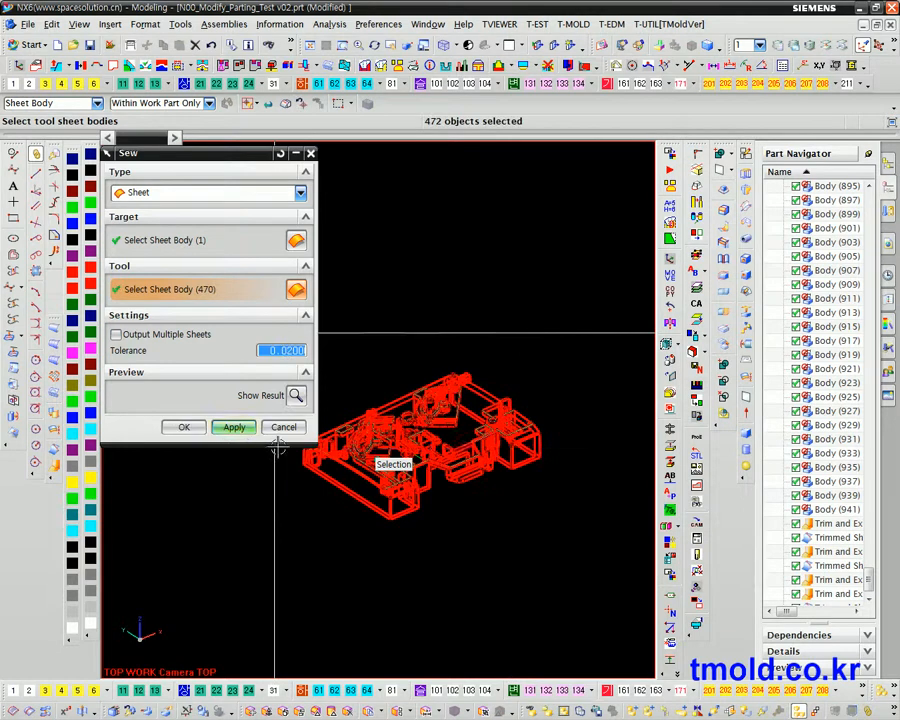
pyautogui.click(233, 427)
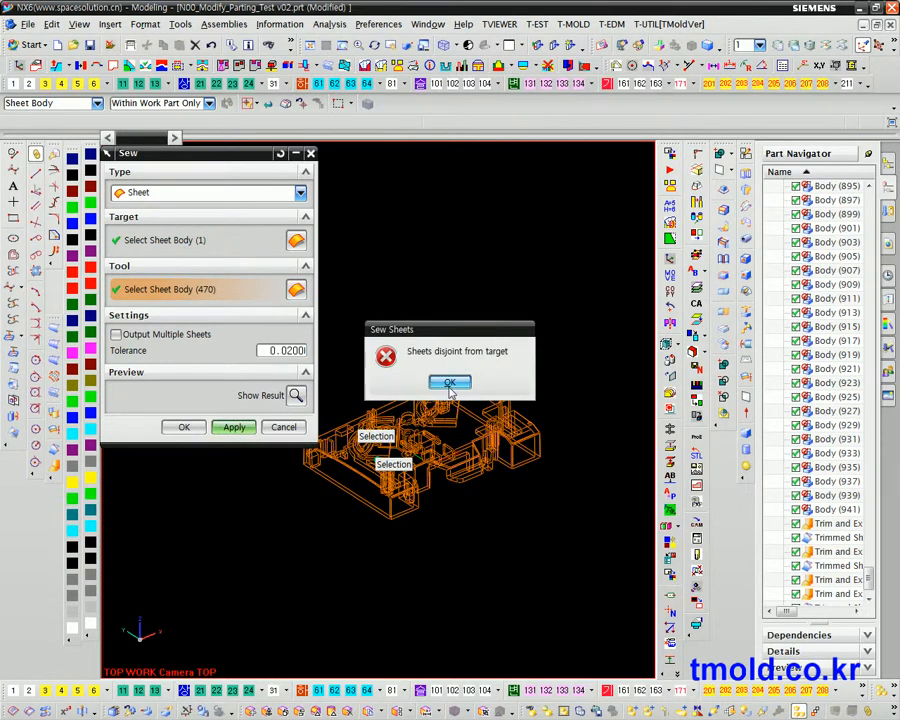
pyautogui.click(450, 383)
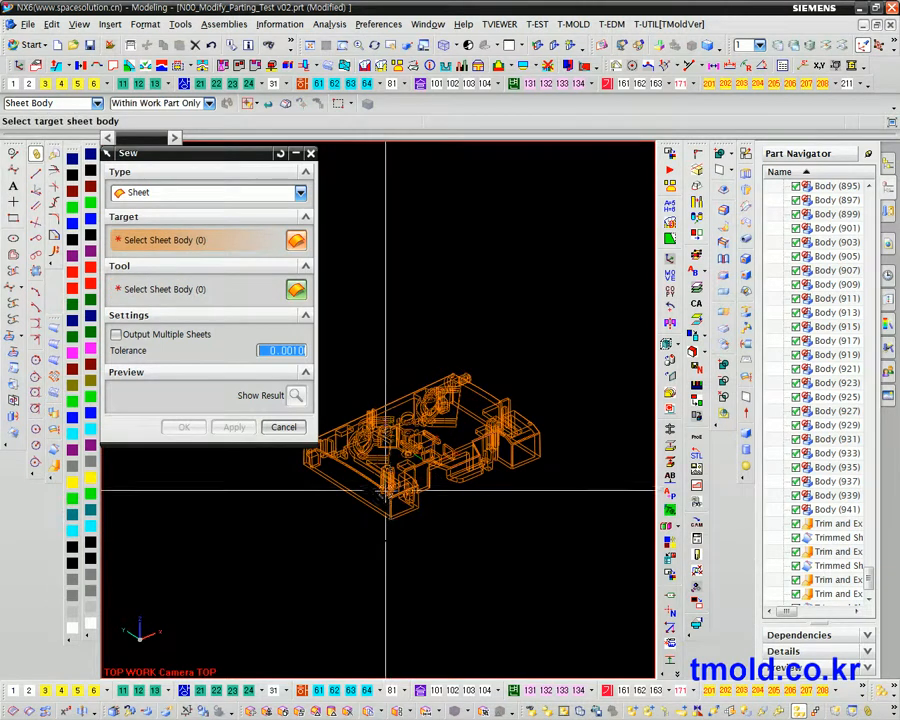
pyautogui.scroll(5, 418, 583)
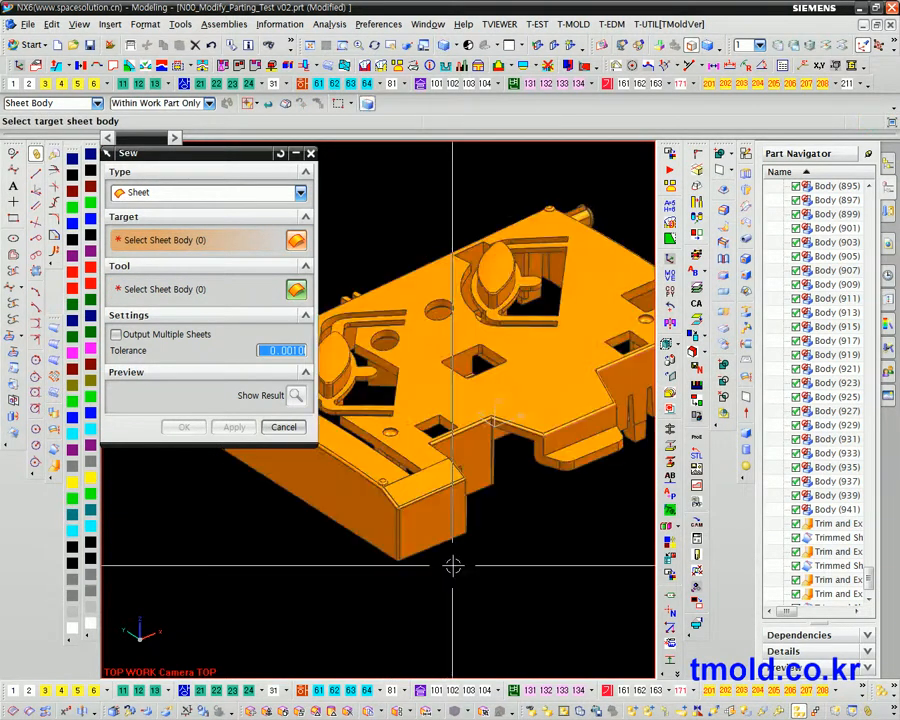
pyautogui.moveTo(464, 538)
pyautogui.mouseDown(button='middle')
pyautogui.moveTo(456, 376)
pyautogui.moveTo(466, 372)
pyautogui.moveTo(474, 426)
pyautogui.moveTo(444, 513)
pyautogui.moveTo(458, 551)
pyautogui.moveTo(472, 511)
pyautogui.mouseUp(button='middle')
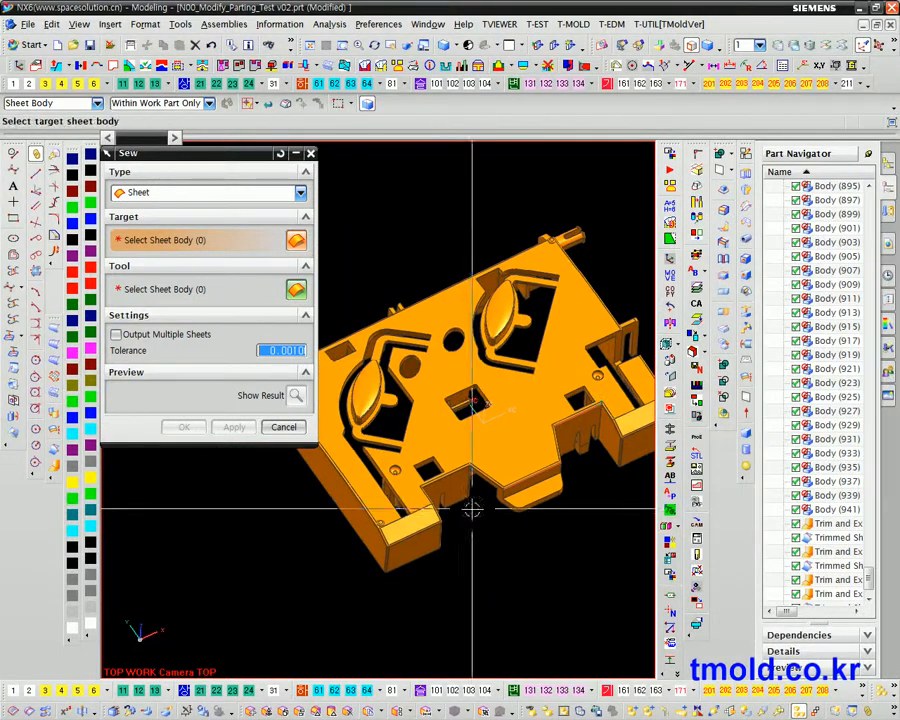
pyautogui.click(283, 427)
# Step: Try suppressing the Trimmed Sheet feature near the end of the part history, and undo the change
pyautogui.click(864, 581)
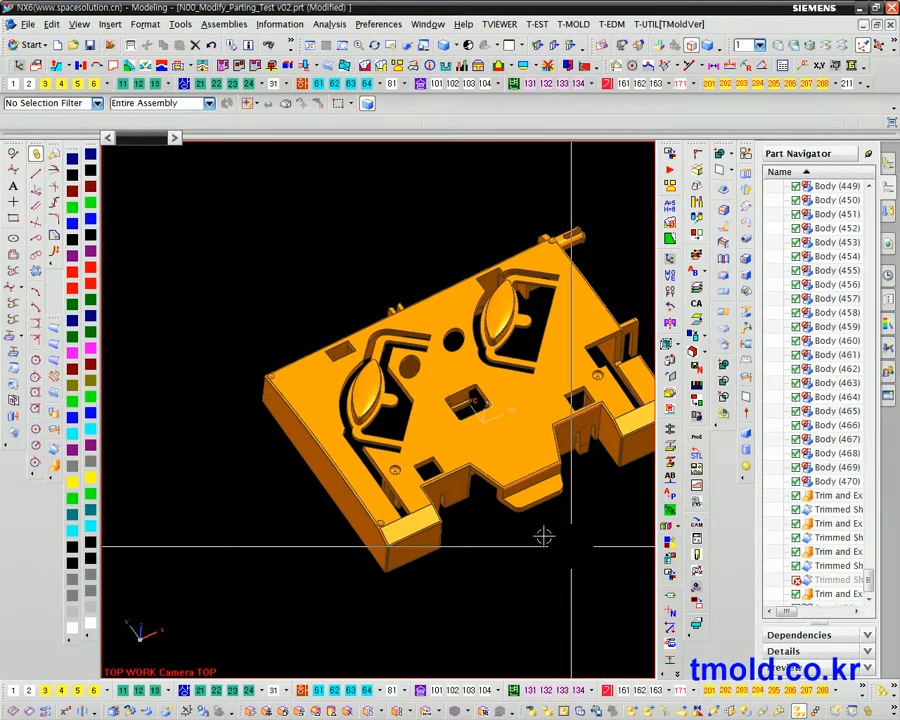
pyautogui.click(211, 46)
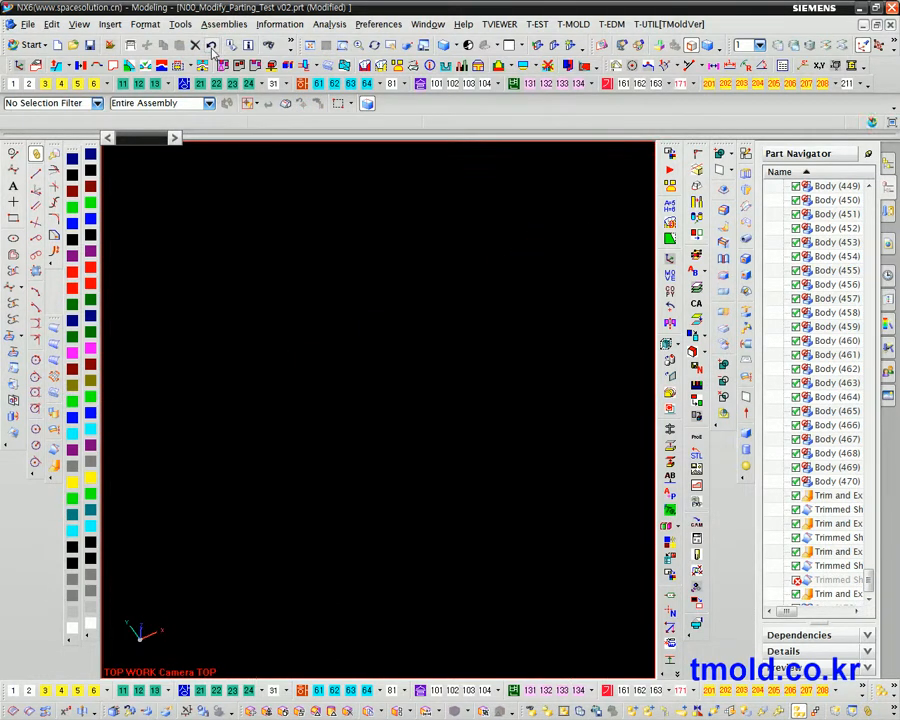
pyautogui.moveTo(497, 574); pyautogui.dragTo(496, 560, button='middle')
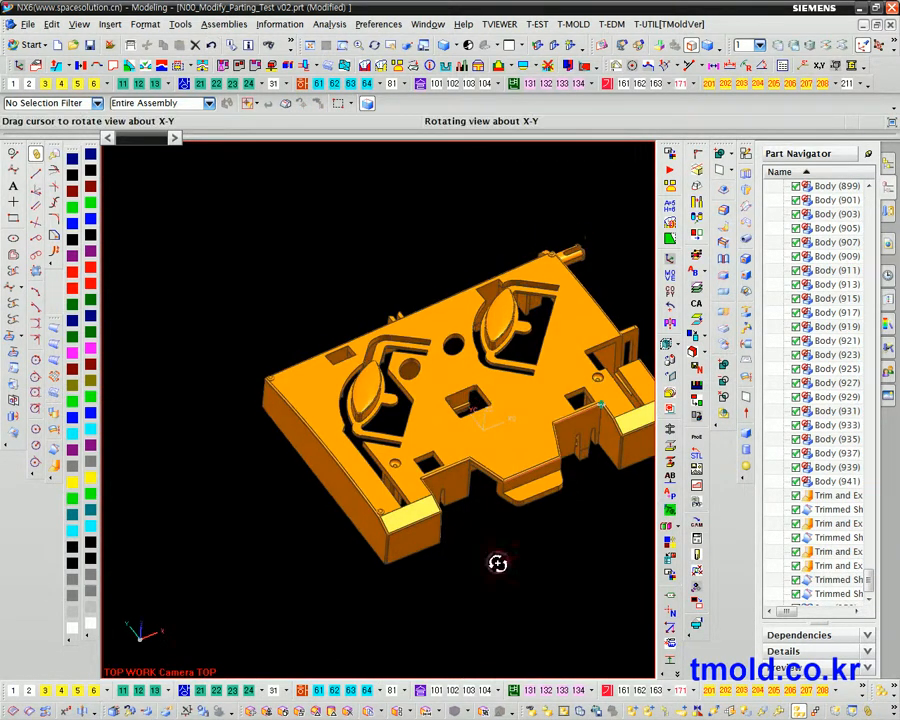
pyautogui.scroll(-3, 504, 504)
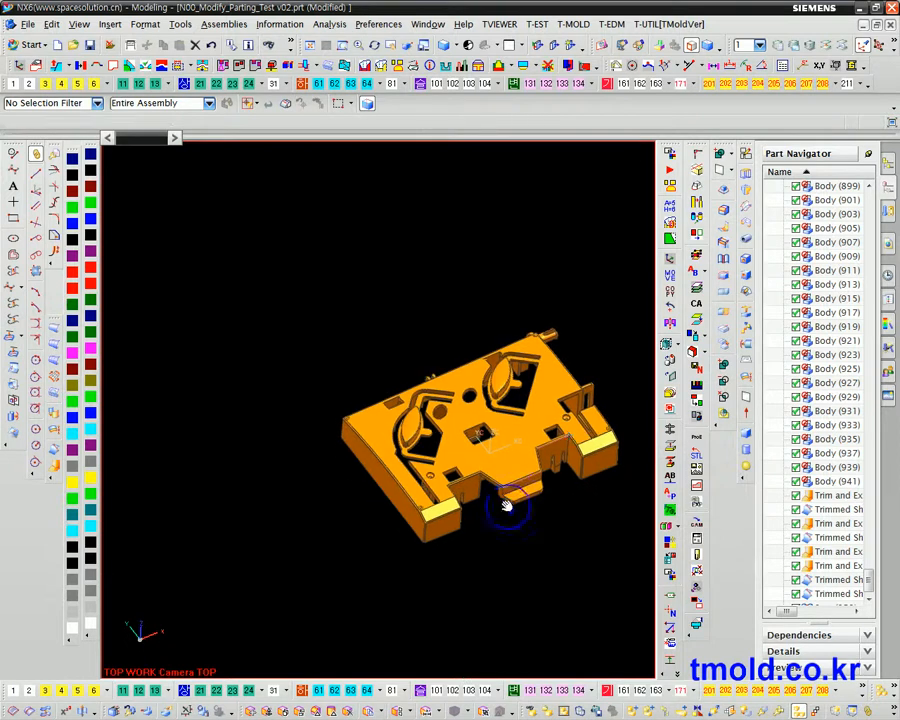
# Step: Run Examine Geometry on the whole model with the default distance and angle criteria
pyautogui.click(338, 25)
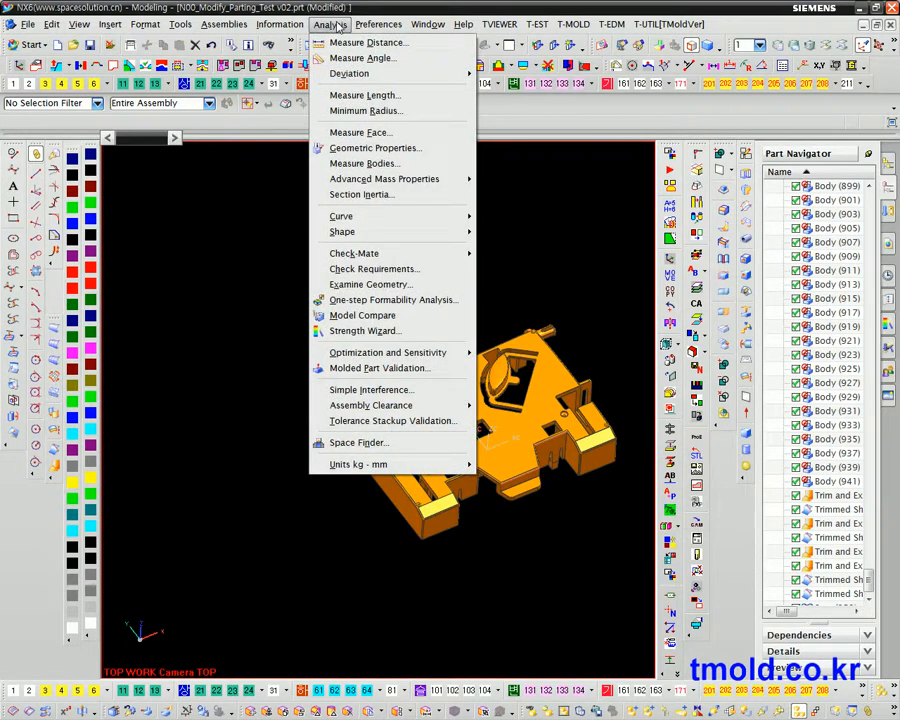
pyautogui.click(372, 284)
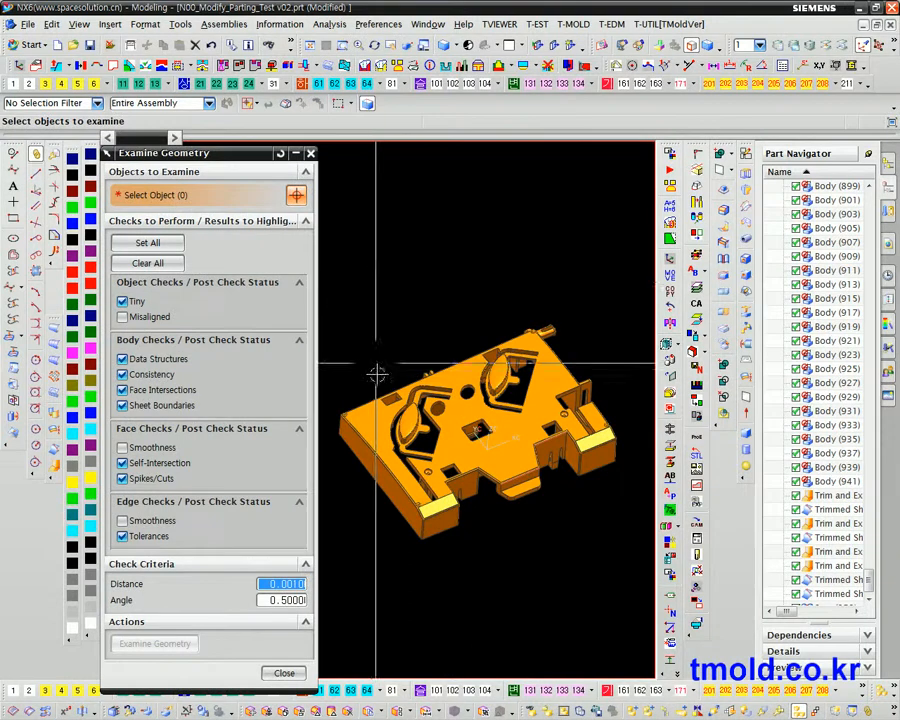
pyautogui.moveTo(332, 289); pyautogui.dragTo(642, 590)
pyautogui.click(182, 645)
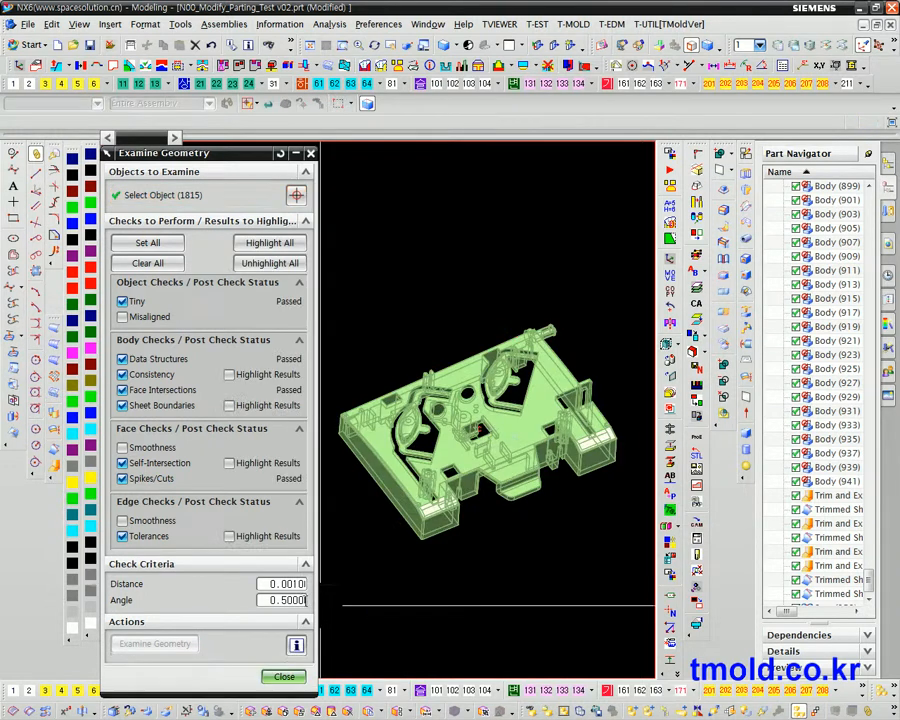
pyautogui.click(285, 678)
# Step: Check the distance and angle tolerances in the modeling preferences
pyautogui.click(366, 23)
pyautogui.click(391, 405)
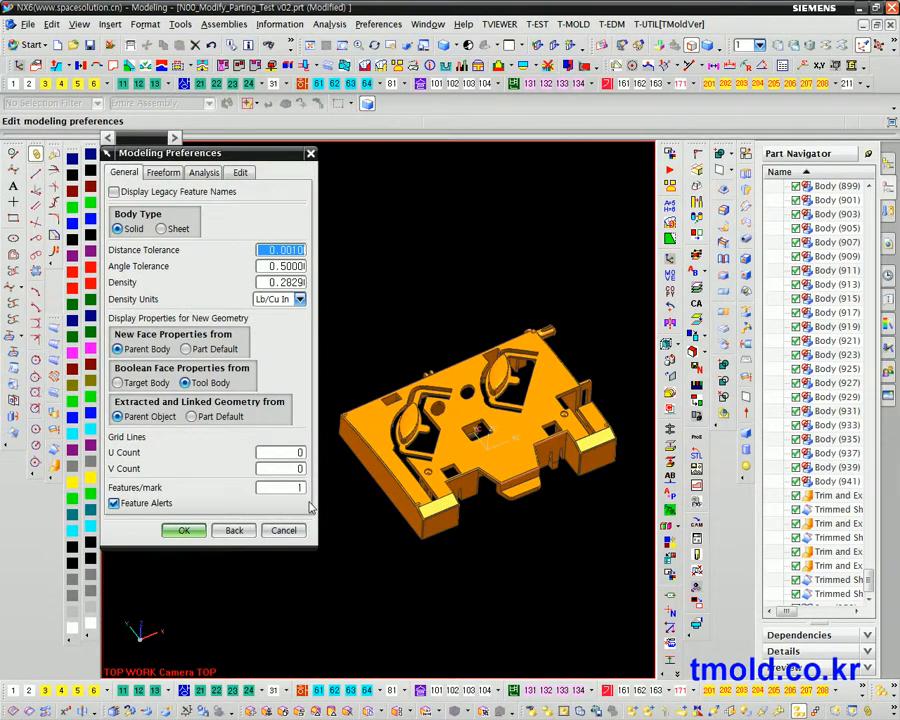
pyautogui.press('Escape')
# Step: Run Examine Geometry on the whole model with the distance criterion set to 0.02
pyautogui.click(330, 24)
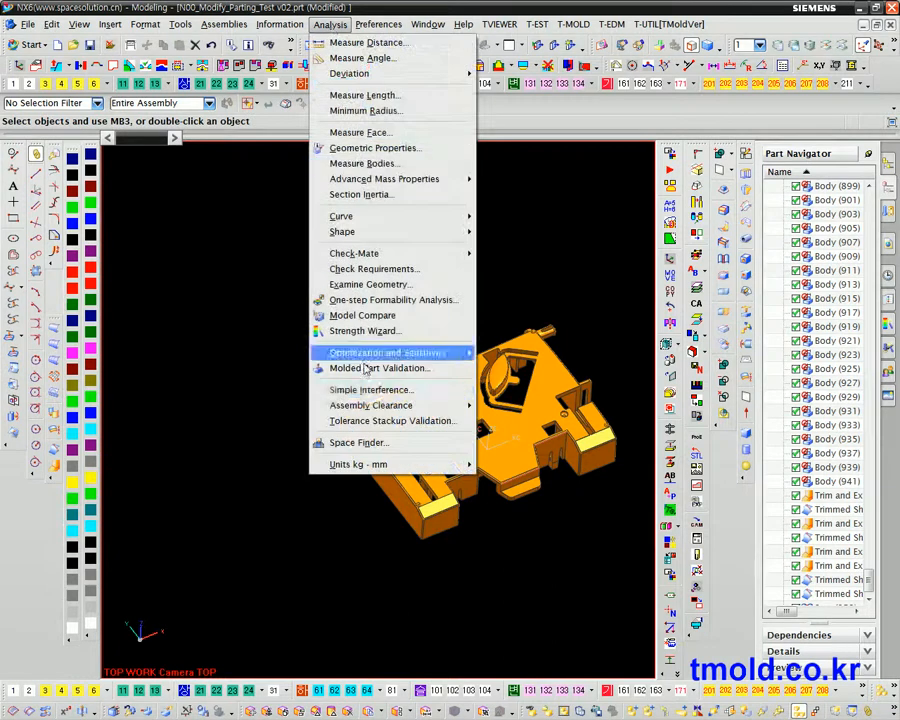
pyautogui.click(371, 284)
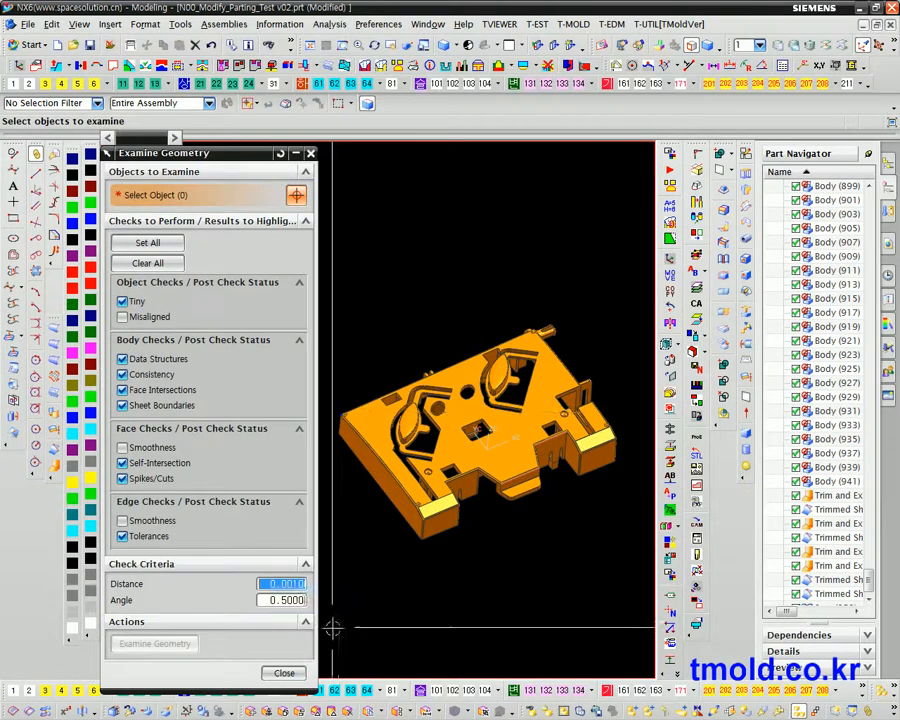
pyautogui.write('0.02')
pyautogui.moveTo(333, 285); pyautogui.dragTo(628, 569)
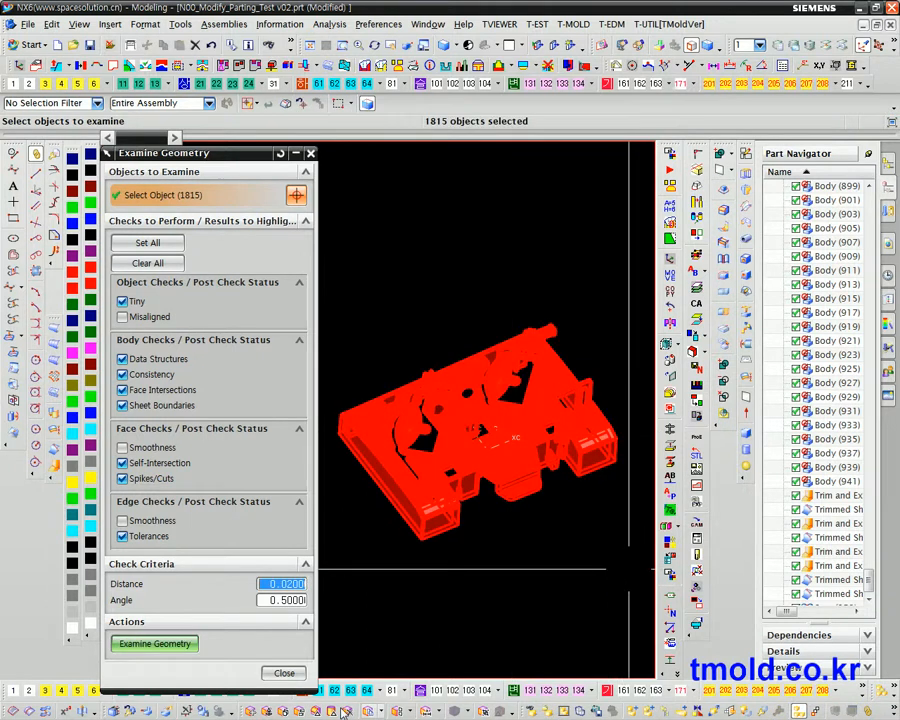
pyautogui.click(166, 644)
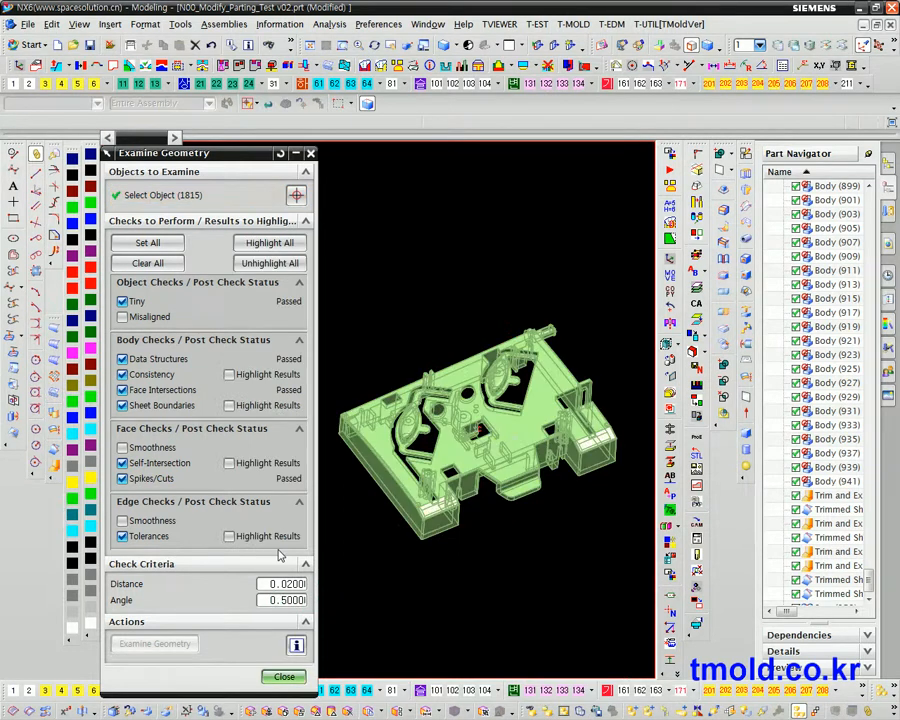
# Step: Highlight the body consistency results and inspect the marked area of the model closely
pyautogui.moveTo(440, 490); pyautogui.dragTo(465, 702, button='middle')
pyautogui.keyDown('ctrl'); pyautogui.moveTo(416, 465); pyautogui.dragTo(466, 591, button='middle'); pyautogui.keyUp('ctrl')
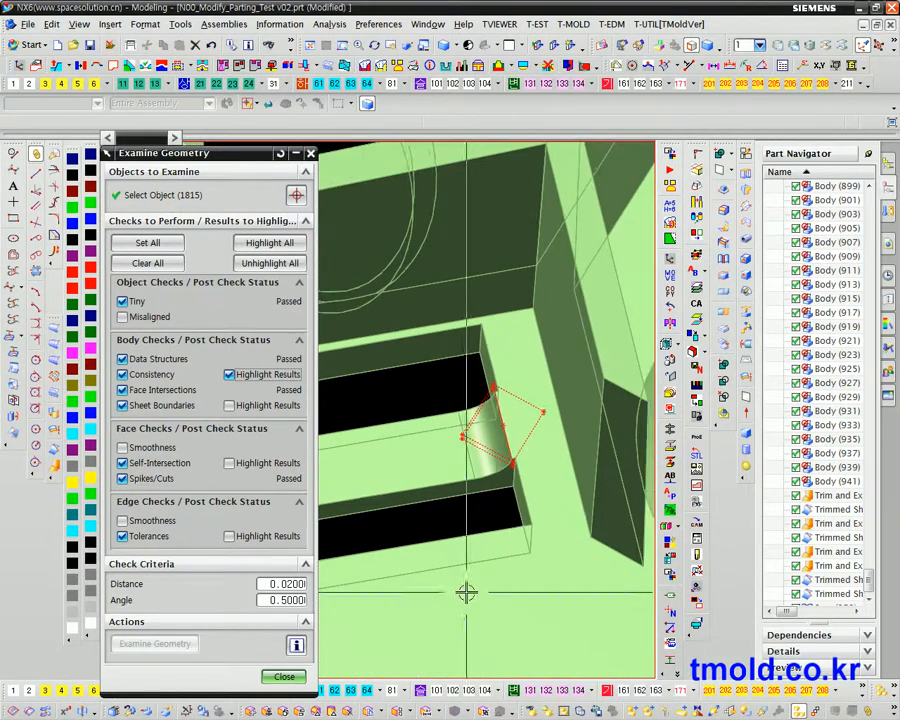
pyautogui.moveTo(478, 420); pyautogui.dragTo(418, 347, button='middle')
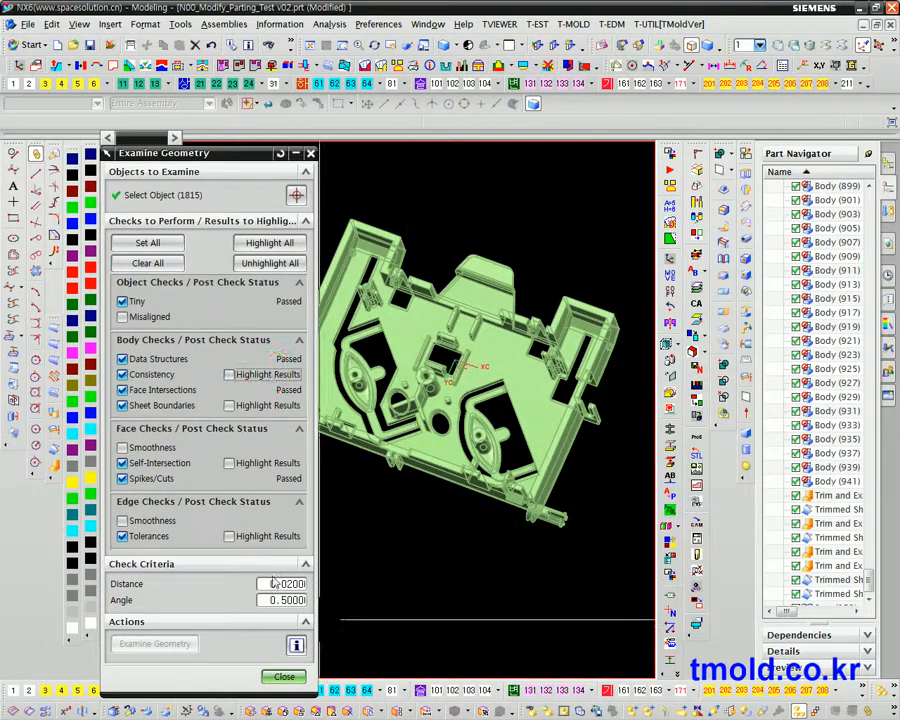
pyautogui.moveTo(426, 448); pyautogui.dragTo(448, 524, button='middle')
pyautogui.moveTo(441, 466); pyautogui.dragTo(550, 561, button='middle')
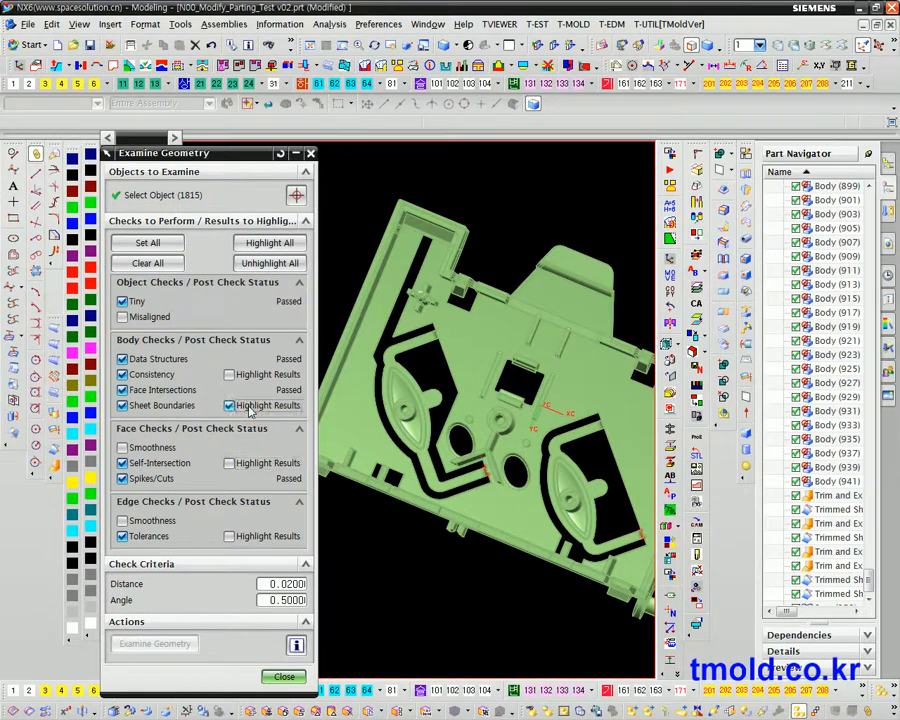
# Step: Highlight the sheet boundary results and inspect the marked edges near the two lens-shaped openings
pyautogui.moveTo(403, 560); pyautogui.dragTo(514, 497, button='middle')
pyautogui.scroll(9, 526, 597)
pyautogui.scroll(3, 507, 551)
pyautogui.moveTo(516, 614); pyautogui.dragTo(531, 598, button='middle')
pyautogui.scroll(6, 514, 565)
pyautogui.scroll(-10, 508, 615)
pyautogui.moveTo(508, 520); pyautogui.dragTo(500, 352, button='middle')
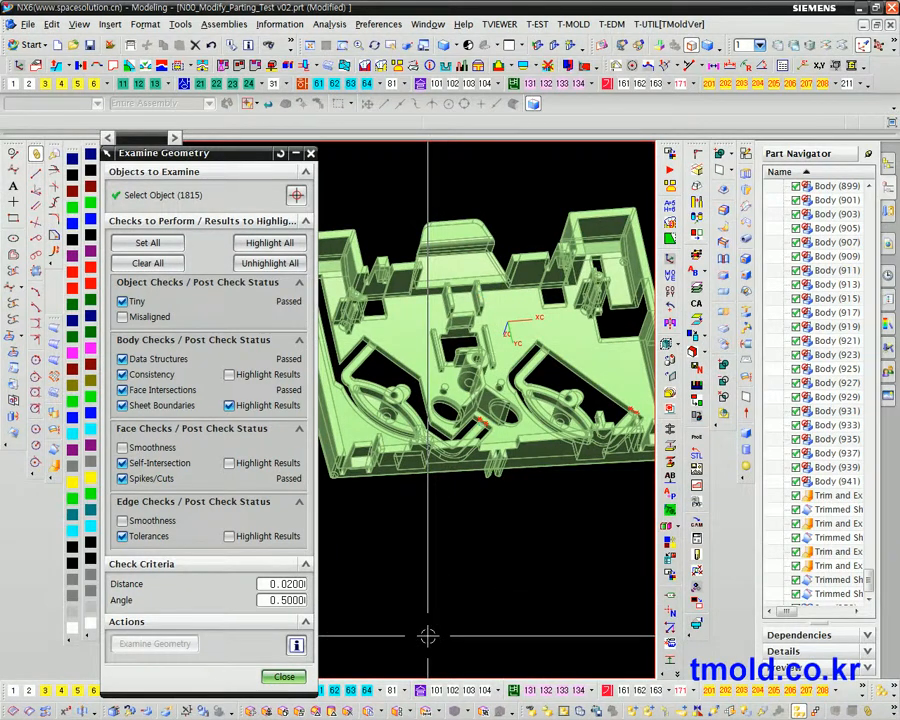
pyautogui.moveTo(502, 500); pyautogui.dragTo(484, 536, button='middle')
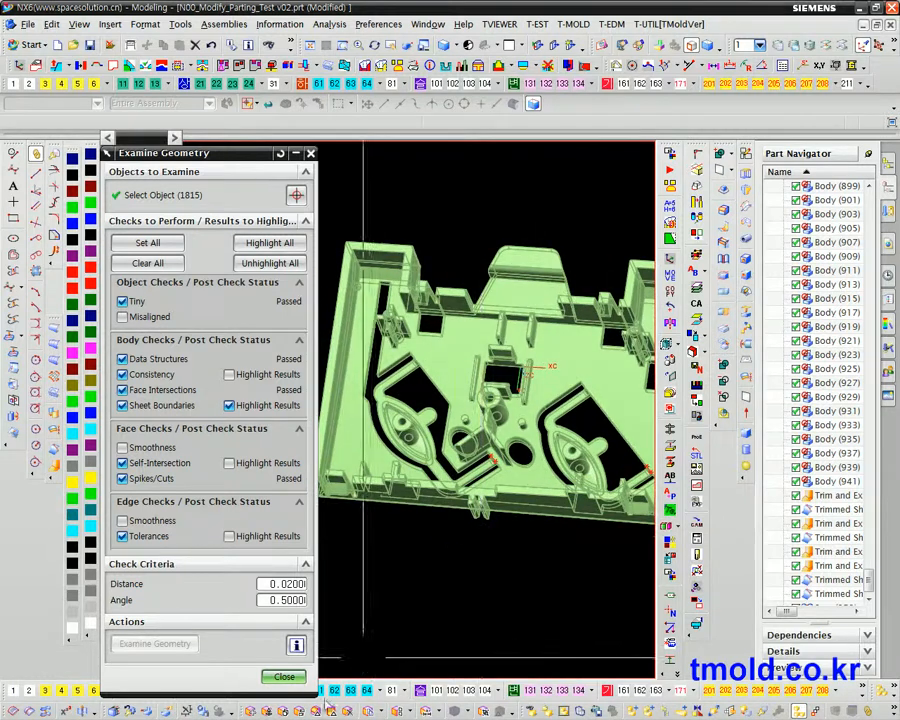
pyautogui.click(285, 679)
# Step: Save N00_Modify_Parting_Test v02.prt and close the original N00_Modify_Parting_Test.prt
pyautogui.moveTo(432, 563); pyautogui.dragTo(397, 494, button='middle')
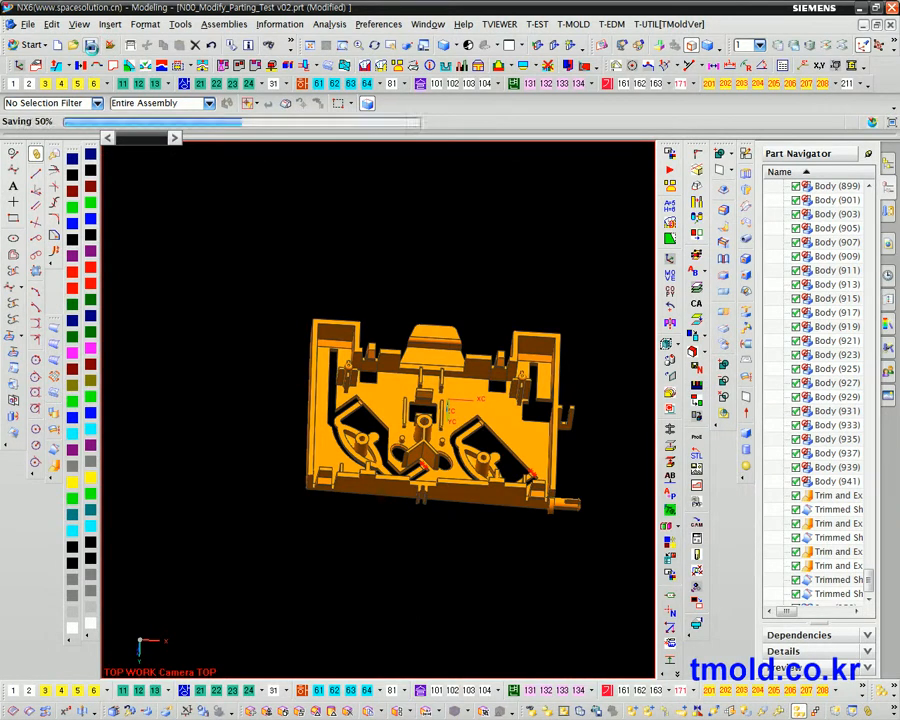
pyautogui.click(90, 45)
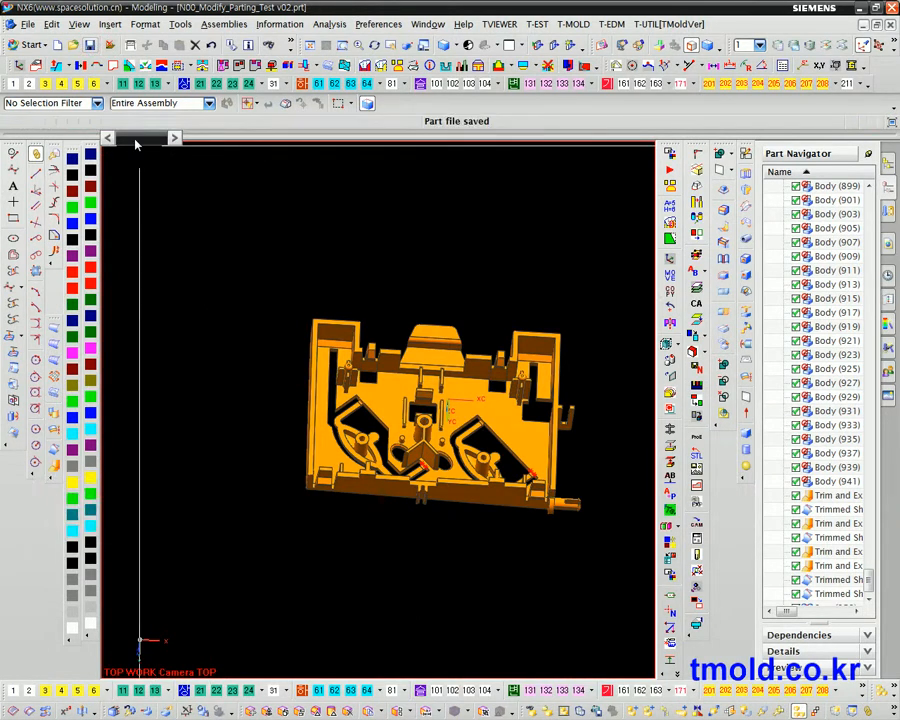
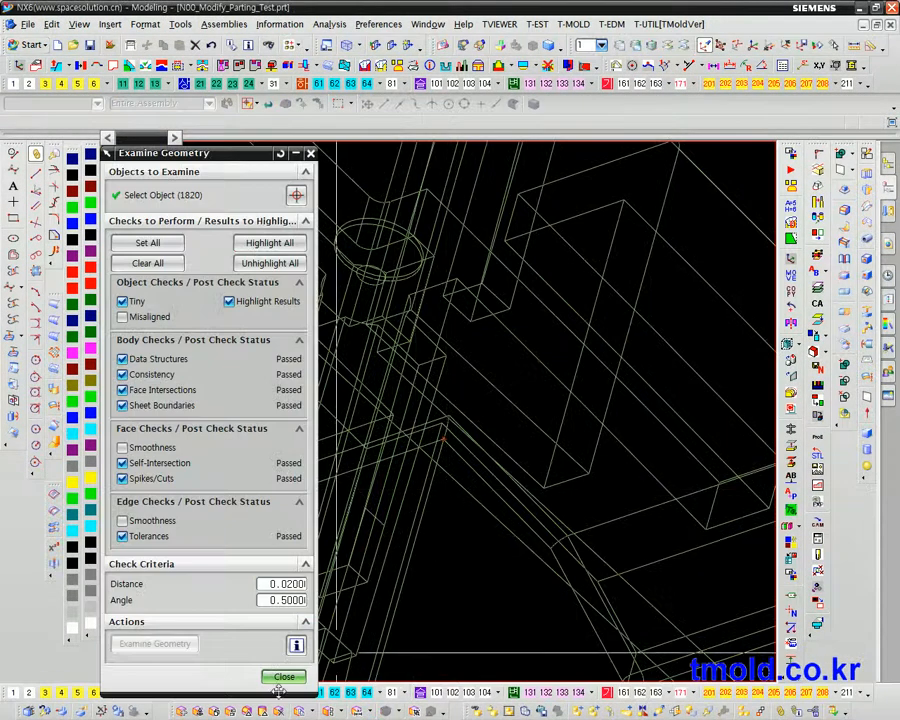
pyautogui.click(281, 672)
pyautogui.click(110, 45)
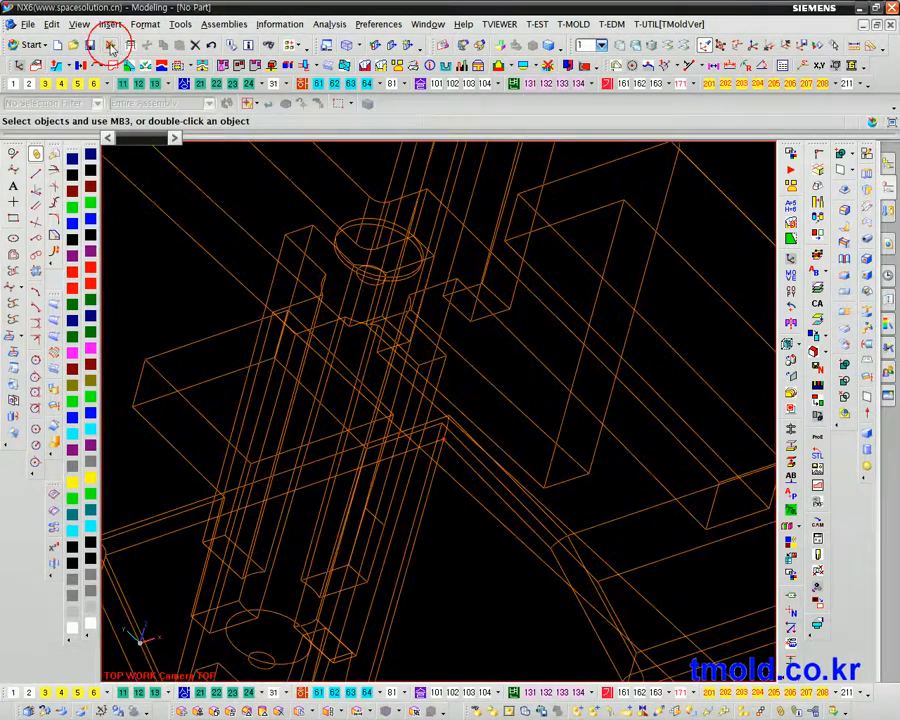
# Step: Duplicate N00_Modify_Parting_Test v02.prt, rename the copy "N00_Modify_Parting_Test v02 - modify.prt", and open it
pyautogui.click(72, 43)
pyautogui.click(312, 263)
pyautogui.click(322, 250)
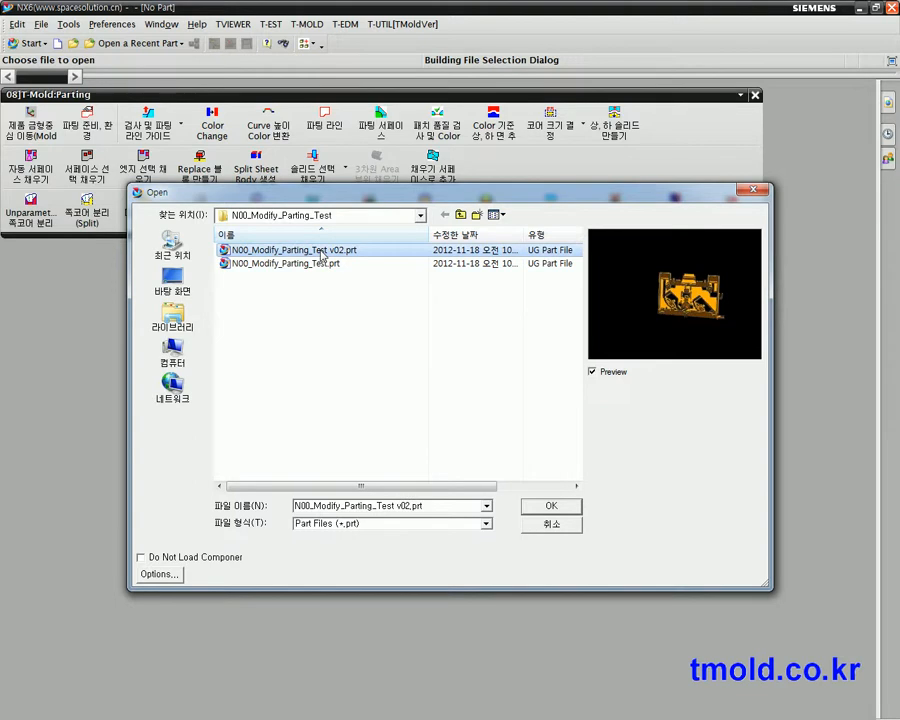
pyautogui.rightClick(321, 256)
pyautogui.click(333, 394)
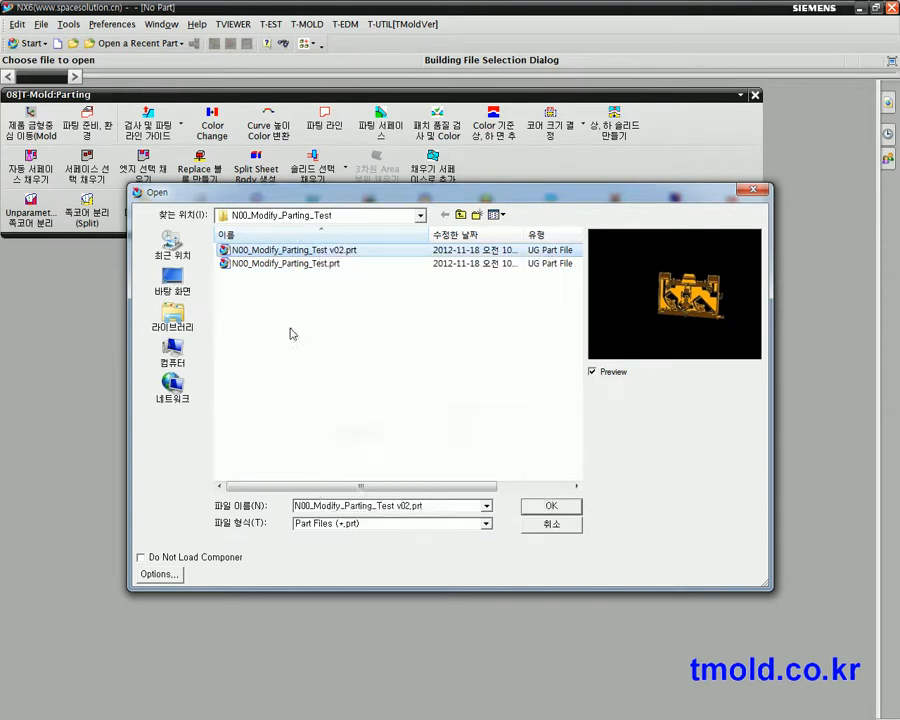
pyautogui.rightClick(292, 332)
pyautogui.click(338, 419)
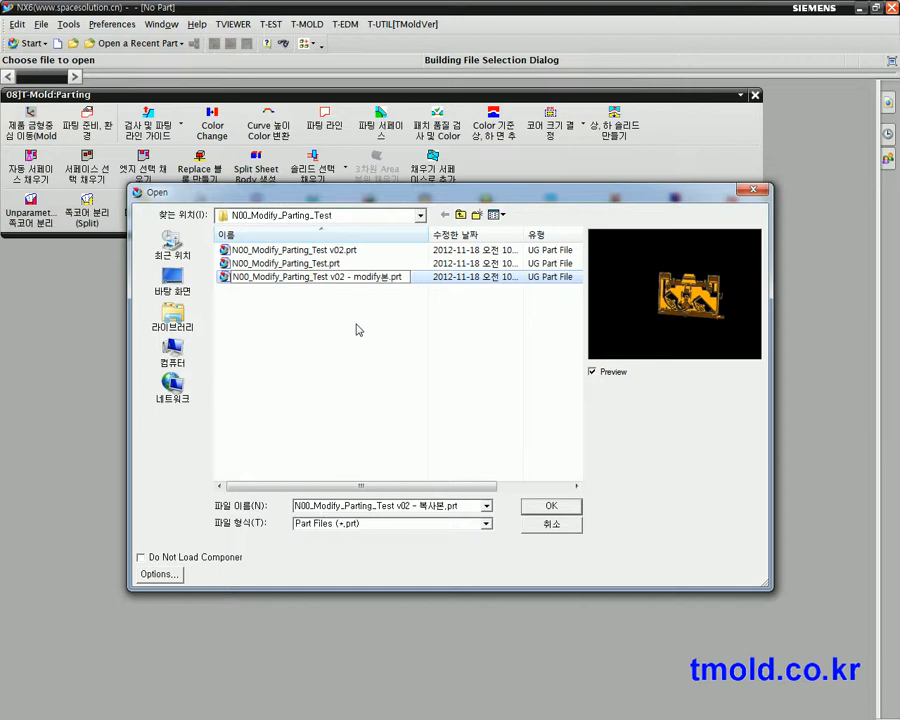
pyautogui.click(358, 330)
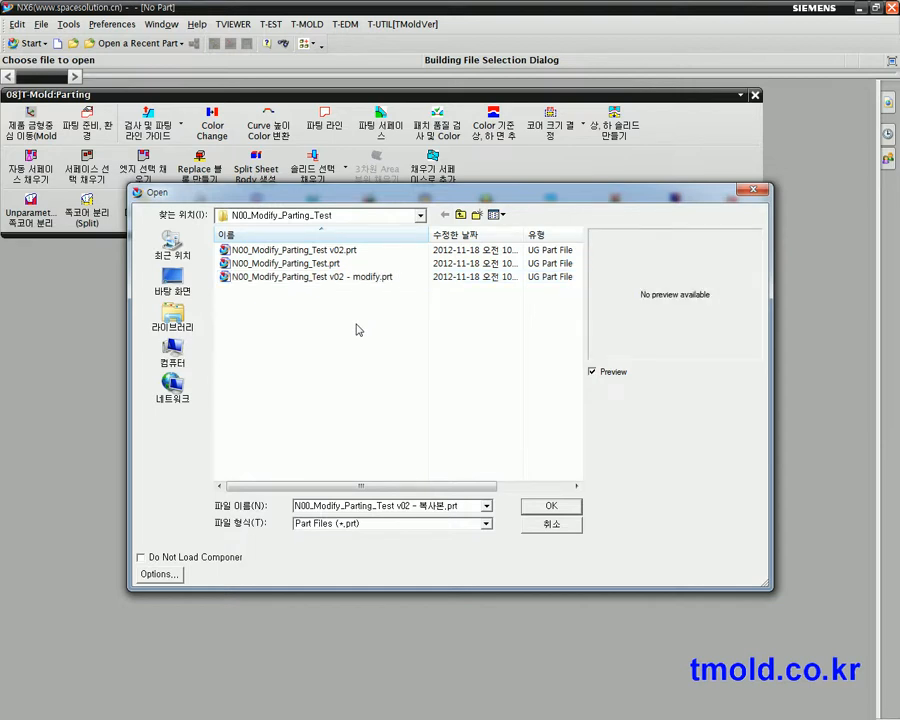
pyautogui.doubleClick(352, 277)
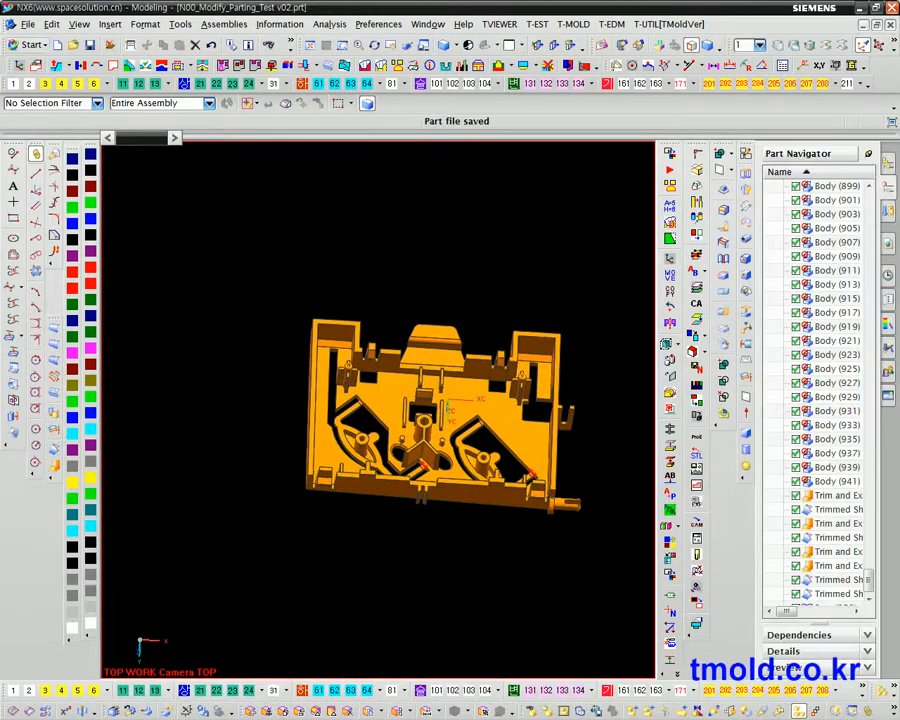
# Step: Recolor the sewn solid body of N00_Modify_Parting_Test v02 yellow
pyautogui.moveTo(450, 562); pyautogui.dragTo(305, 366, button='middle')
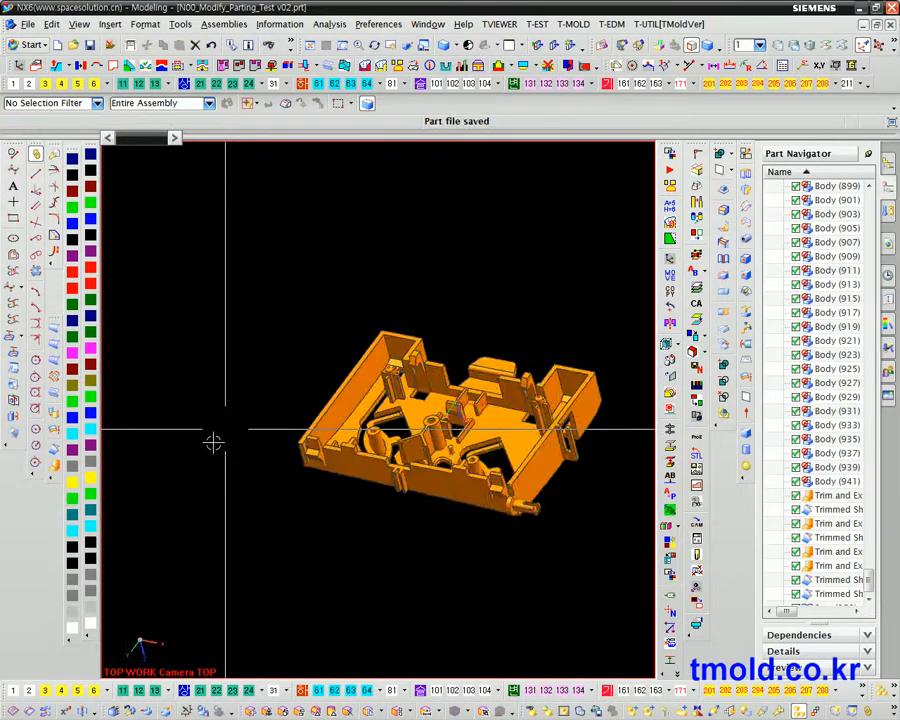
pyautogui.click(78, 485)
pyautogui.click(490, 434)
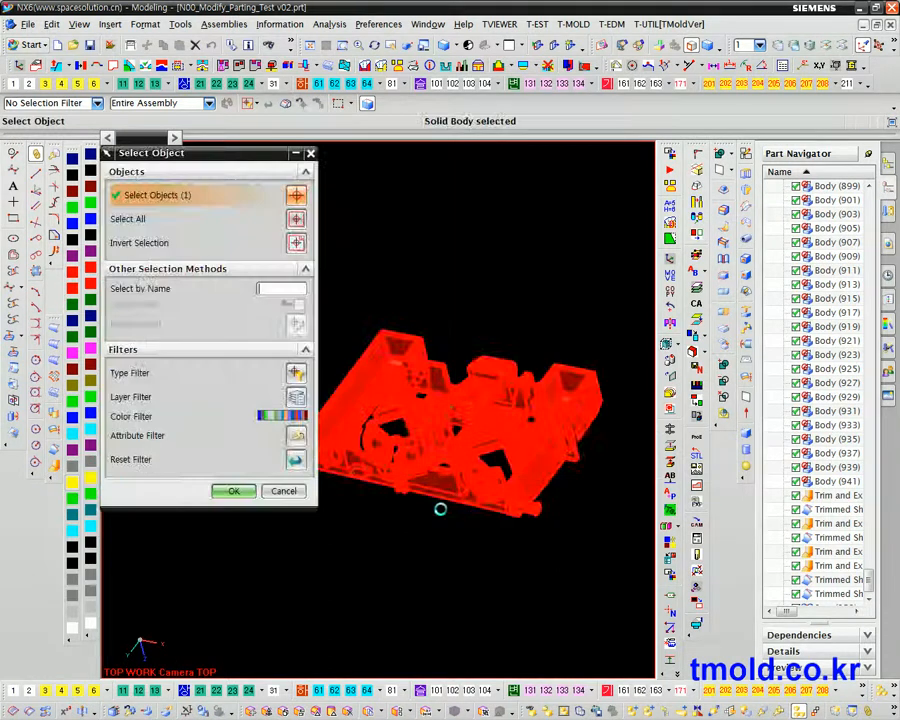
pyautogui.middleClick(370, 494)
# Step: Run Examine Geometry on the entire recolored solid body in N00_Modify_Parting_Test v02.prt and review the check results
pyautogui.click(330, 24)
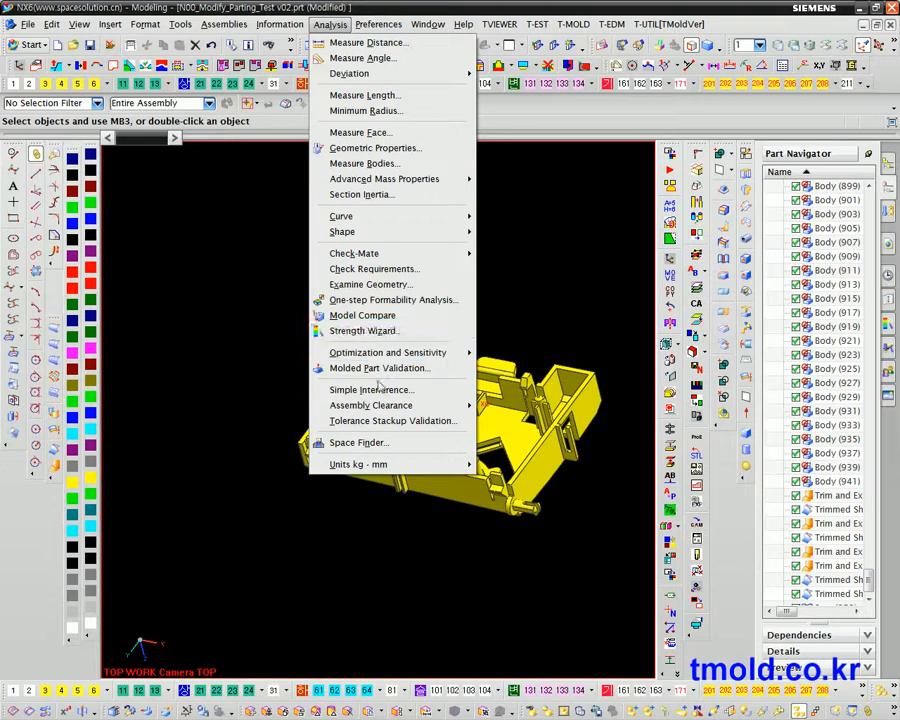
pyautogui.click(368, 284)
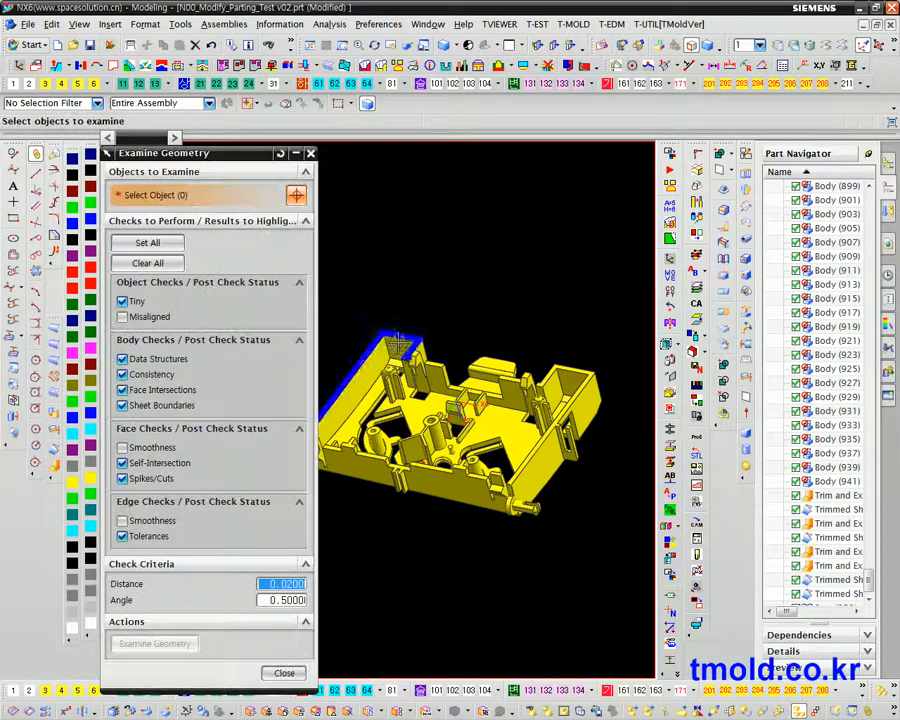
pyautogui.moveTo(353, 301); pyautogui.dragTo(584, 490)
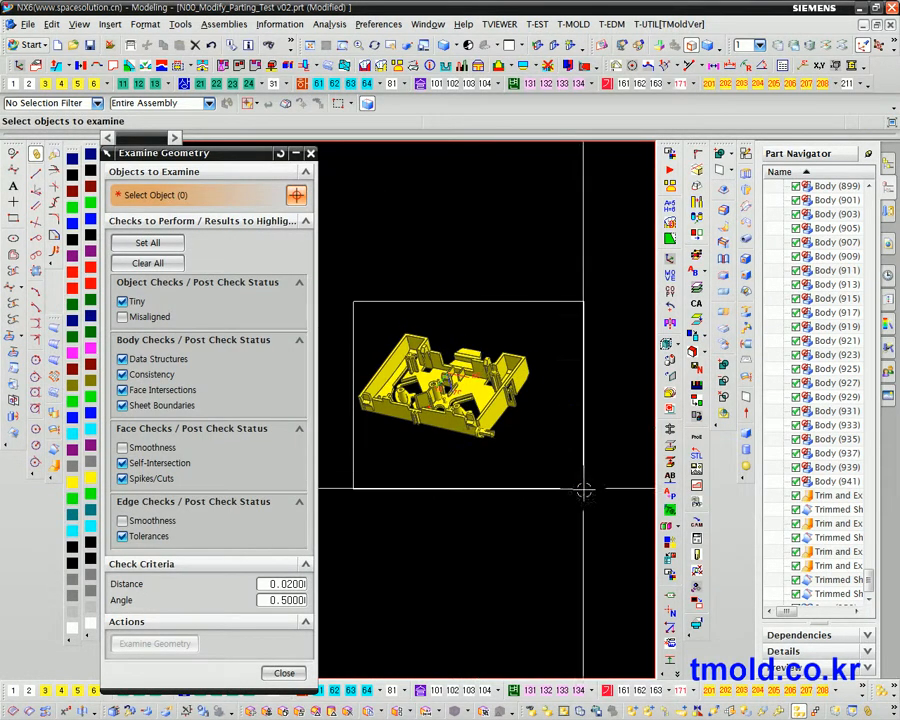
pyautogui.click(178, 646)
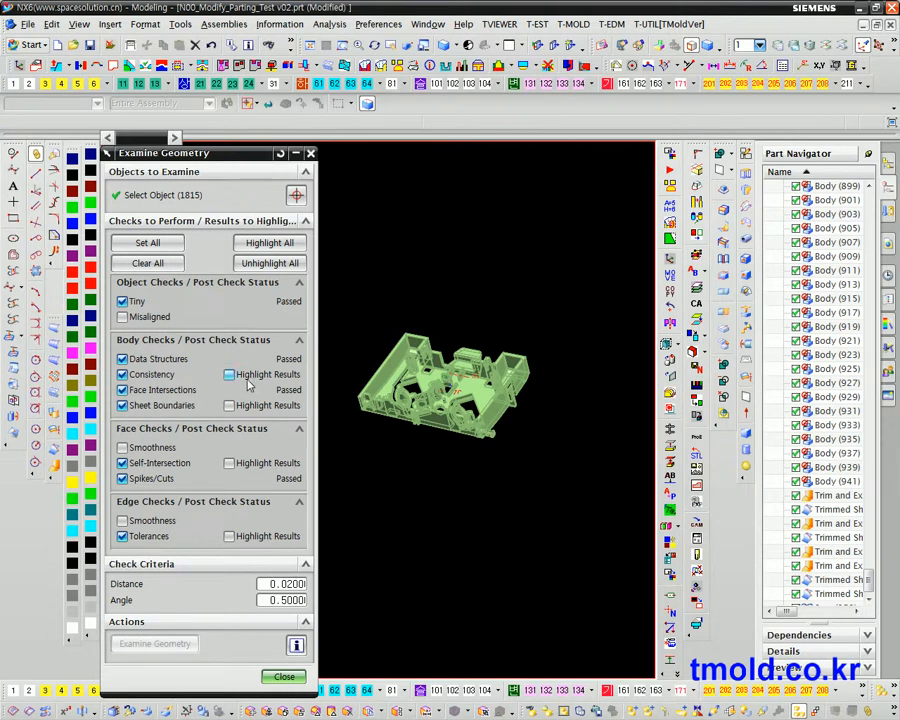
pyautogui.moveTo(252, 385); pyautogui.dragTo(513, 505, button='middle')
pyautogui.scroll(5, 470, 452)
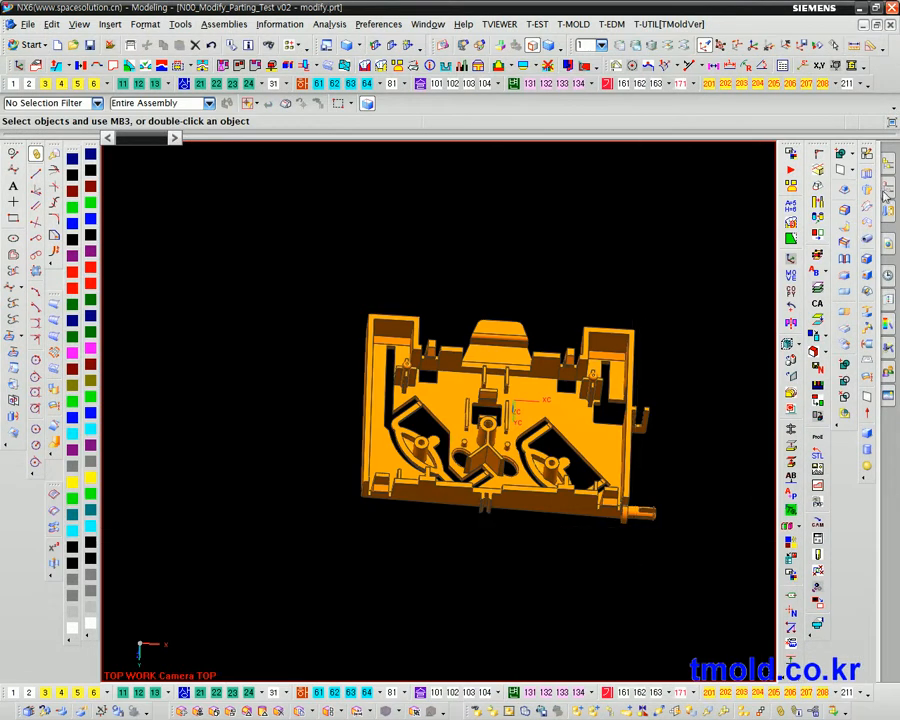
# Step: Remove the last Sew feature from N00_Modify_Parting_Test v02 - modify.prt and display the part as a wireframe
pyautogui.click(885, 193)
pyautogui.moveTo(870, 212); pyautogui.dragTo(872, 630)
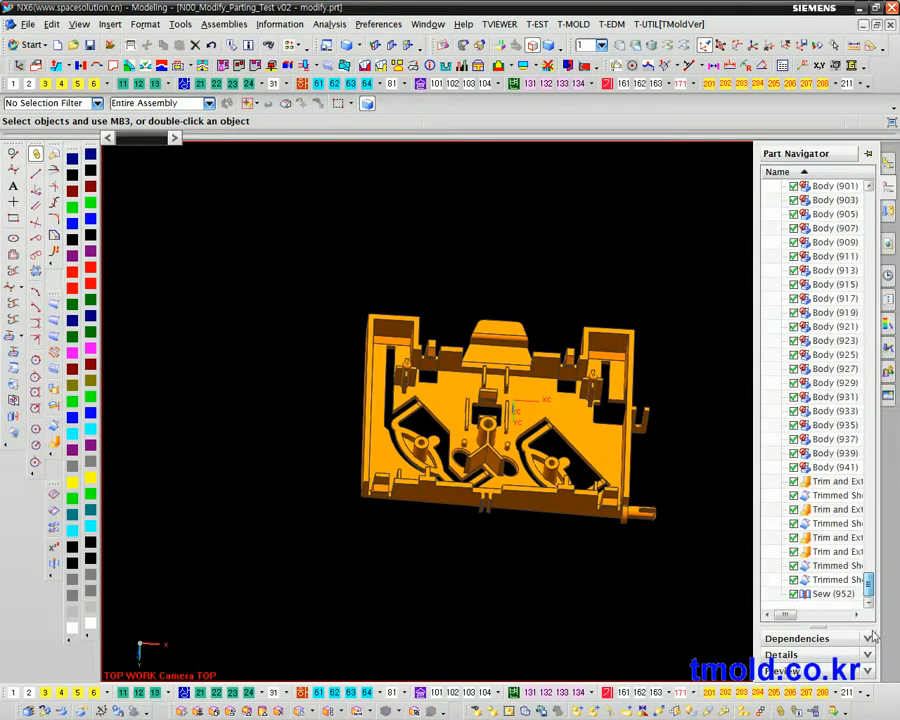
pyautogui.click(826, 596)
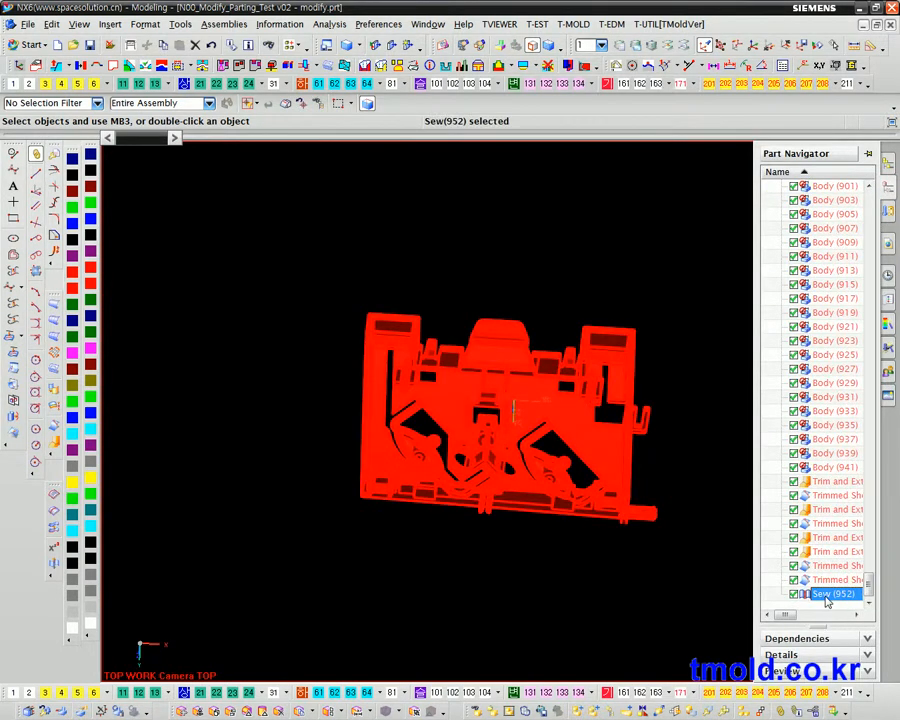
pyautogui.moveTo(530, 532); pyautogui.dragTo(544, 545, button='middle')
pyautogui.press('w')
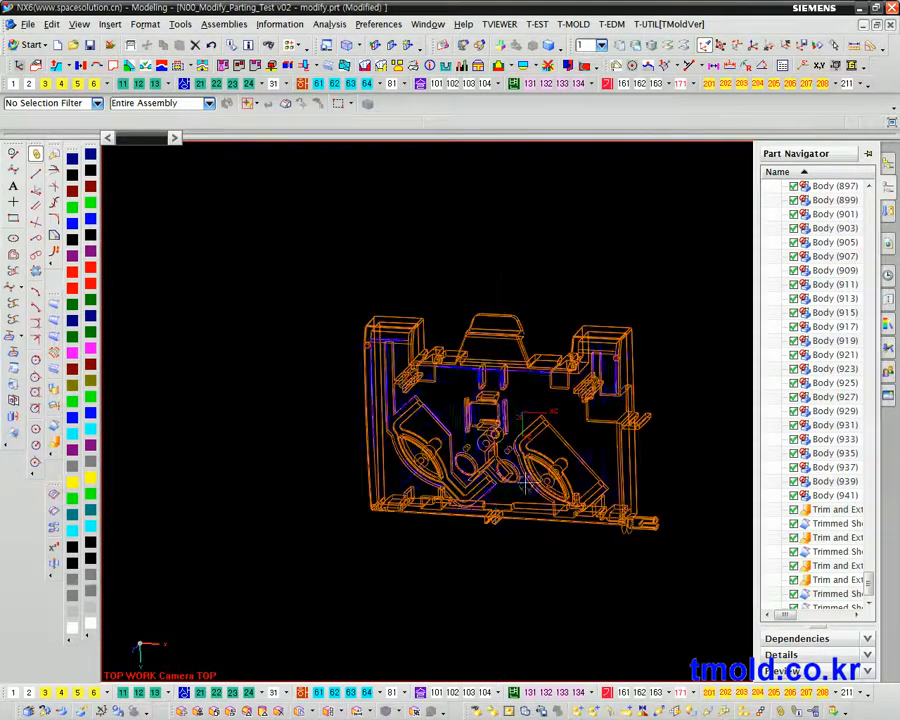
# Step: Measure the gap between the end points of the two nearly coincident edges at the curved notch near the central Y-shaped rib
pyautogui.scroll(5, 500, 538)
pyautogui.scroll(5, 436, 551)
pyautogui.moveTo(436, 509); pyautogui.dragTo(426, 486, button='middle')
pyautogui.scroll(10, 438, 601)
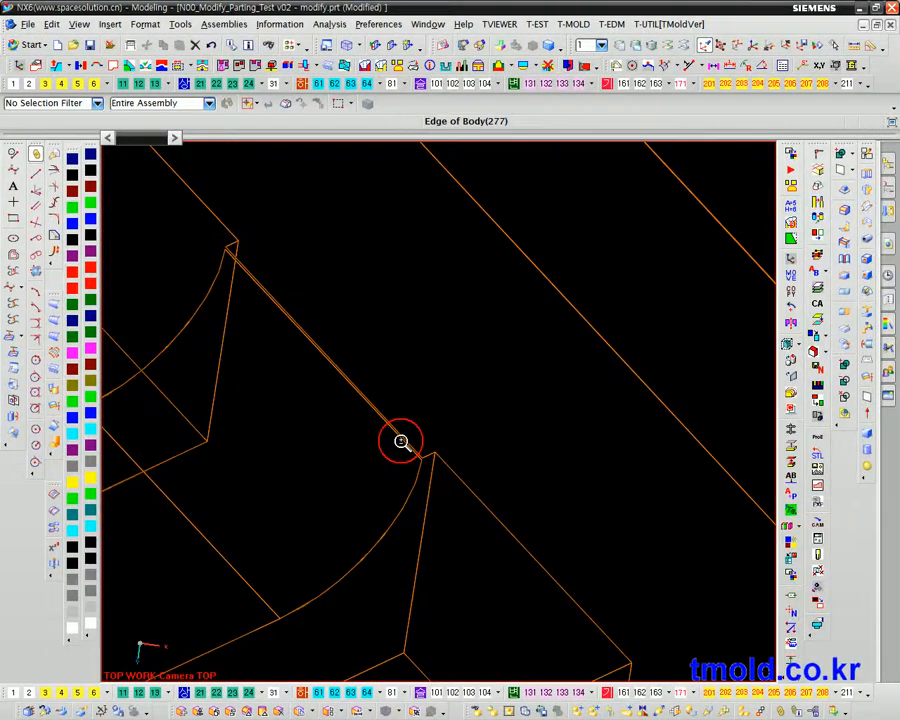
pyautogui.scroll(-5, 420, 475)
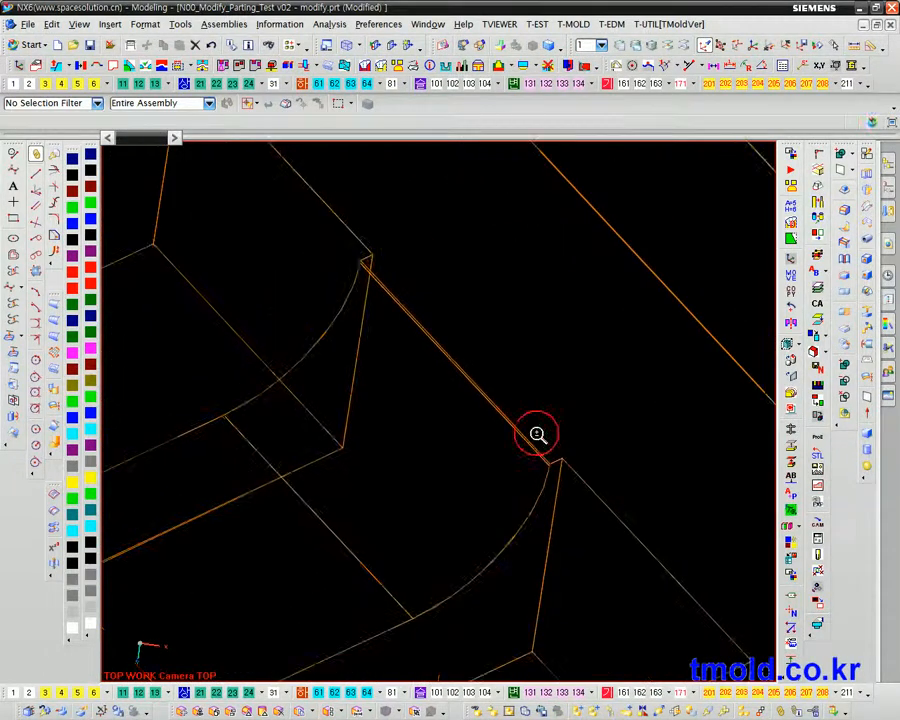
pyautogui.moveTo(533, 428); pyautogui.dragTo(514, 423, button='middle')
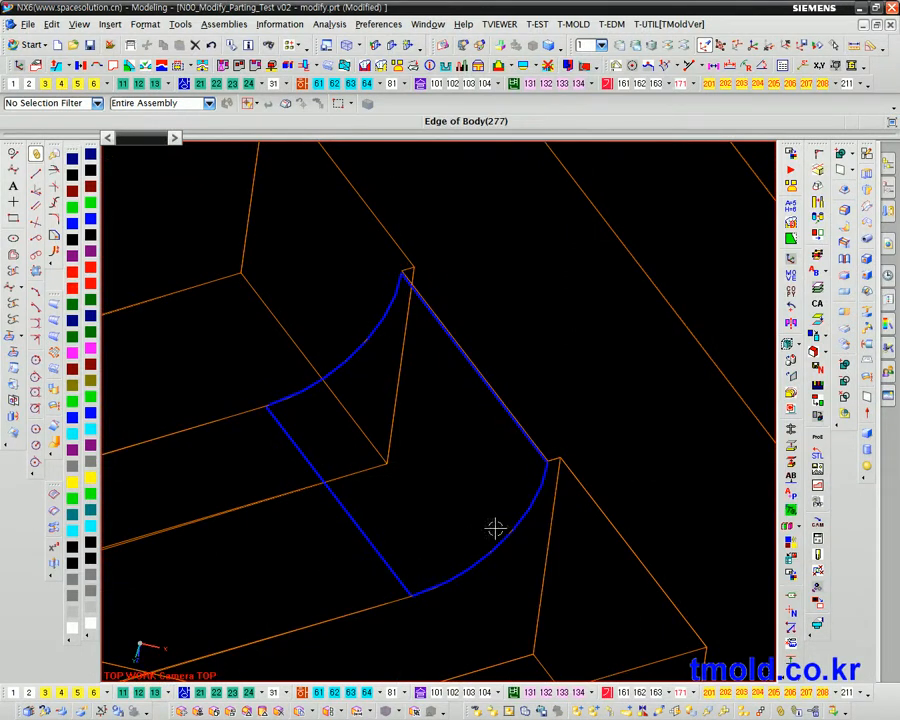
pyautogui.keyDown('ctrl'); pyautogui.moveTo(553, 448); pyautogui.dragTo(562, 604, button='middle'); pyautogui.keyUp('ctrl')
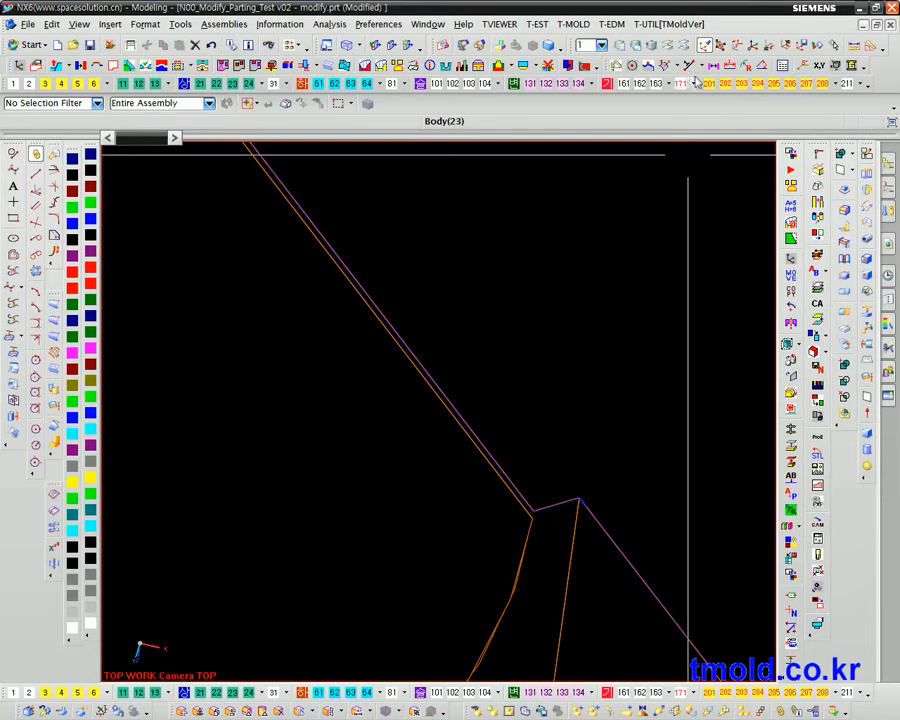
pyautogui.click(536, 516)
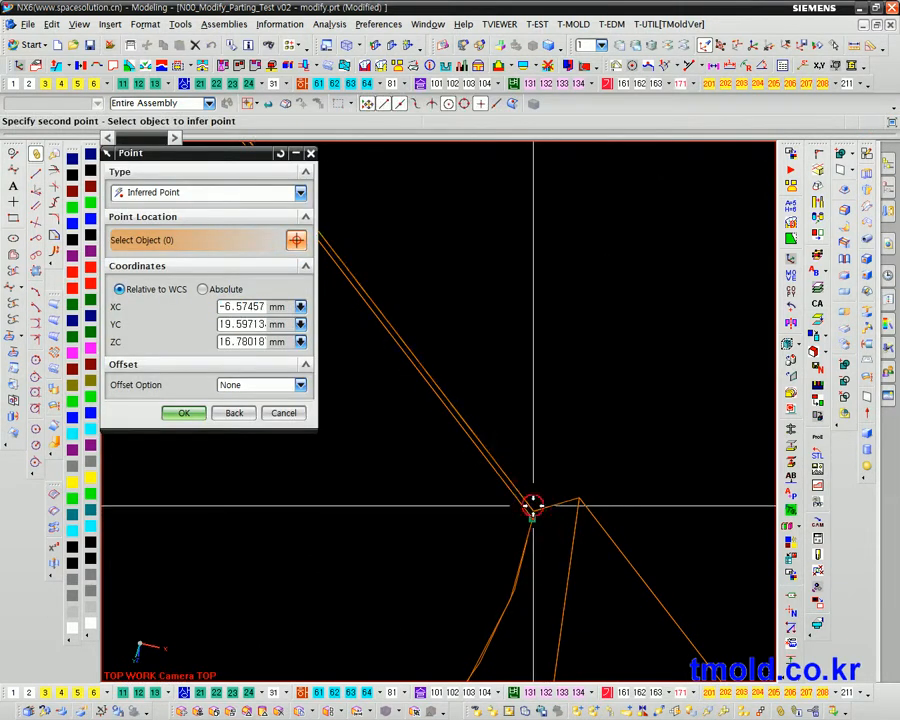
pyautogui.click(533, 511)
pyautogui.click(544, 434)
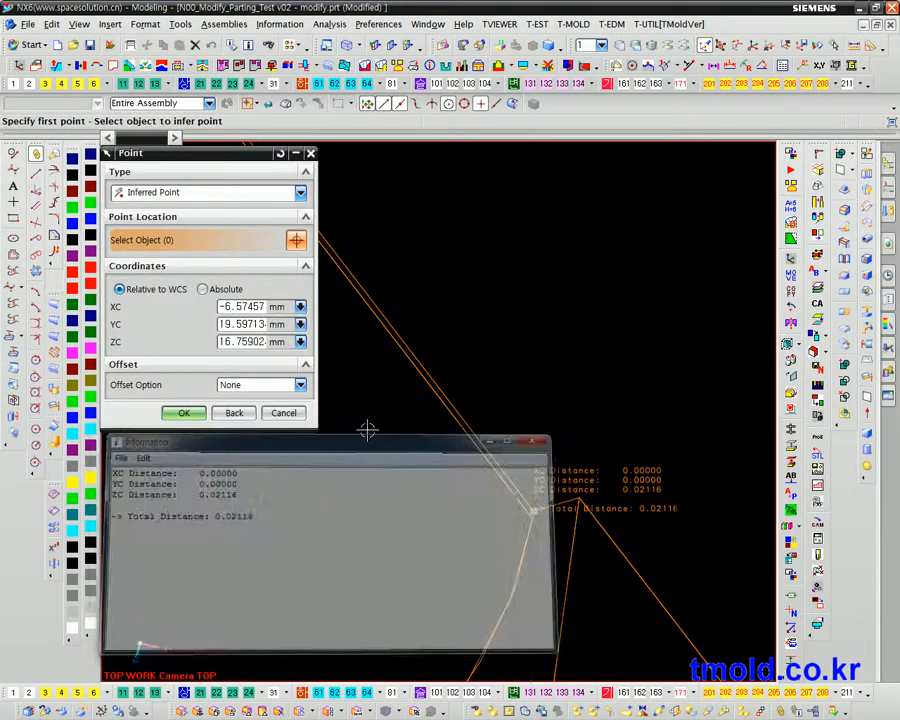
pyautogui.click(283, 412)
# Step: Examine in wireframe how the two nearly coincident edges run along the curved notch face and its adjoining corner
pyautogui.scroll(4, 533, 520)
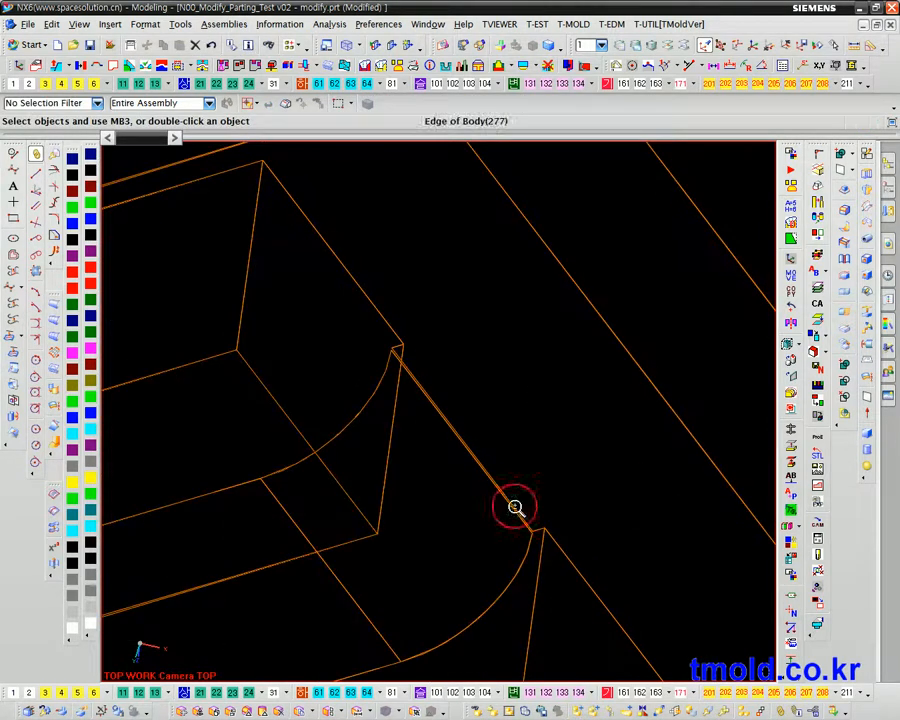
pyautogui.scroll(-2, 510, 426)
pyautogui.moveTo(510, 426); pyautogui.dragTo(502, 414, button='middle')
pyautogui.scroll(4, 520, 450)
pyautogui.scroll(-3, 520, 390)
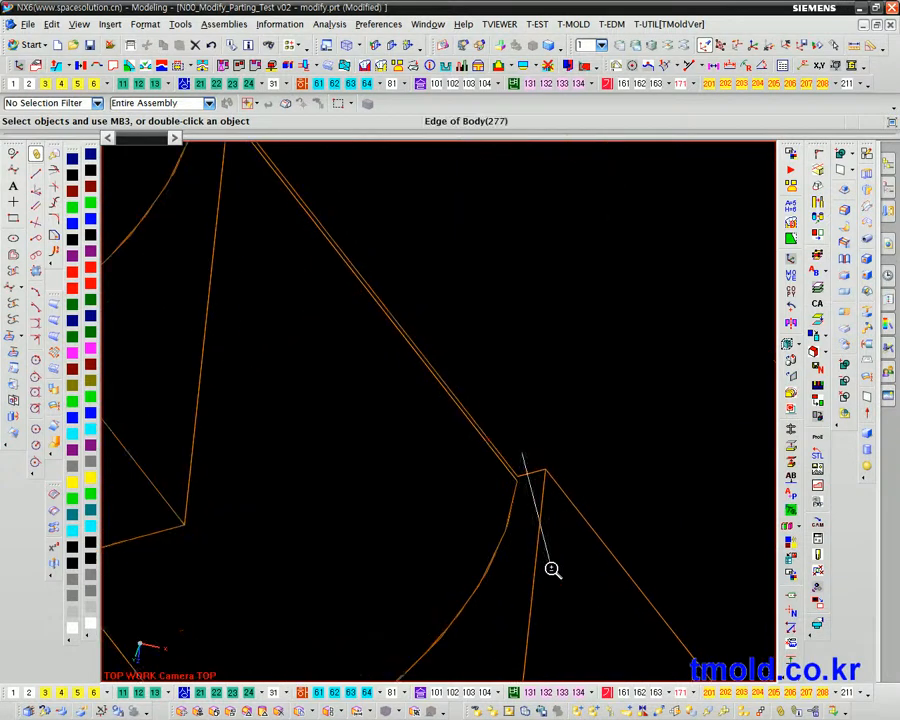
pyautogui.scroll(4, 534, 495)
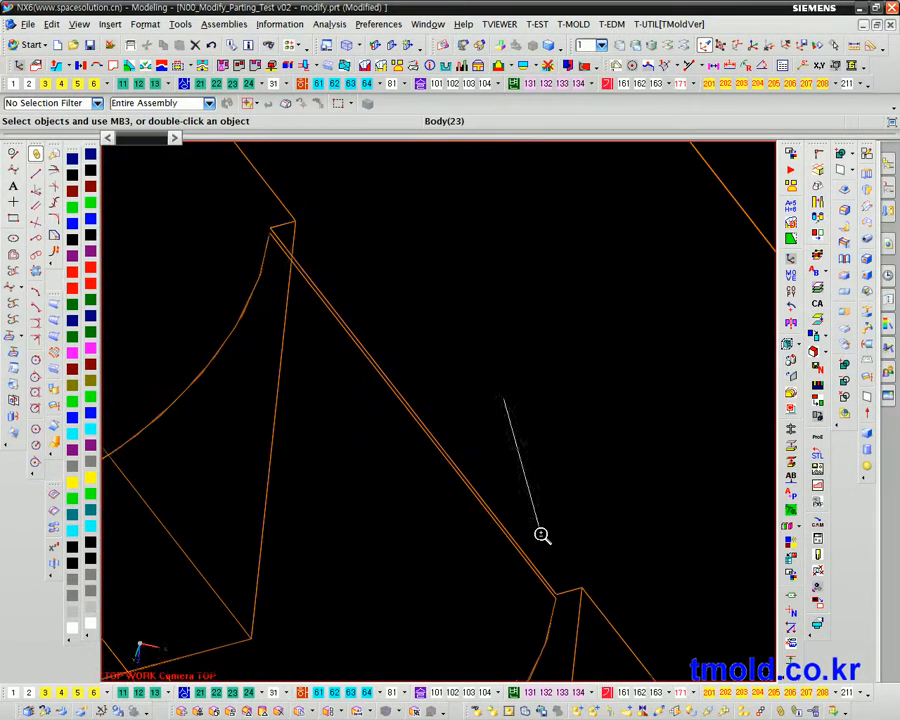
pyautogui.scroll(-2, 428, 356)
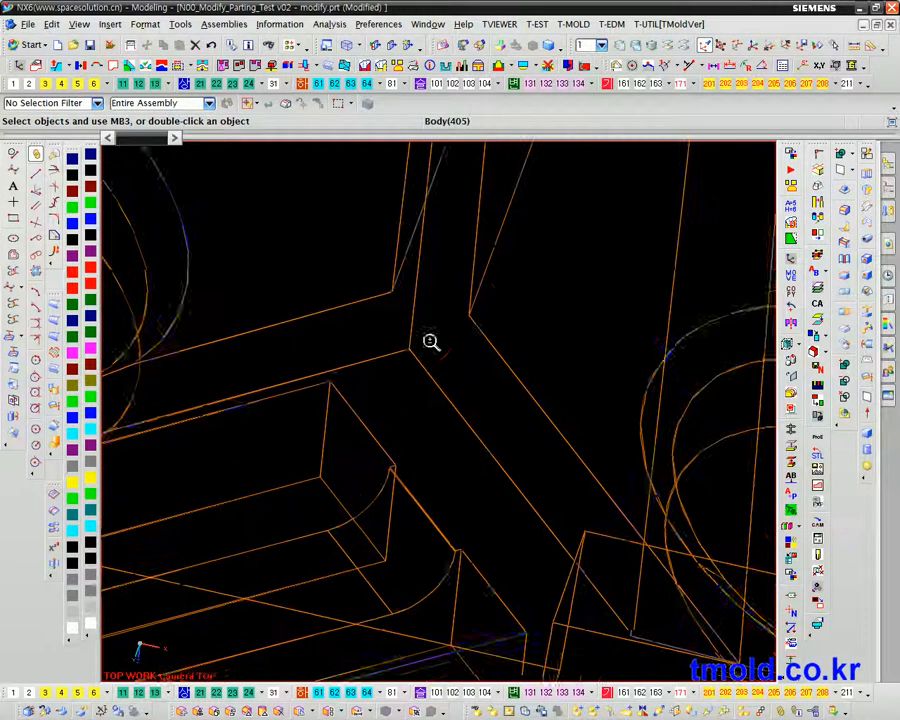
pyautogui.moveTo(434, 354); pyautogui.dragTo(444, 434, button='middle')
pyautogui.scroll(3, 447, 450)
# Step: Compare the curved notch face and its upper edge in shaded and wireframe display to examine the gap
pyautogui.hotkey('ctrl', 'shift', 's')
pyautogui.scroll(4, 452, 572)
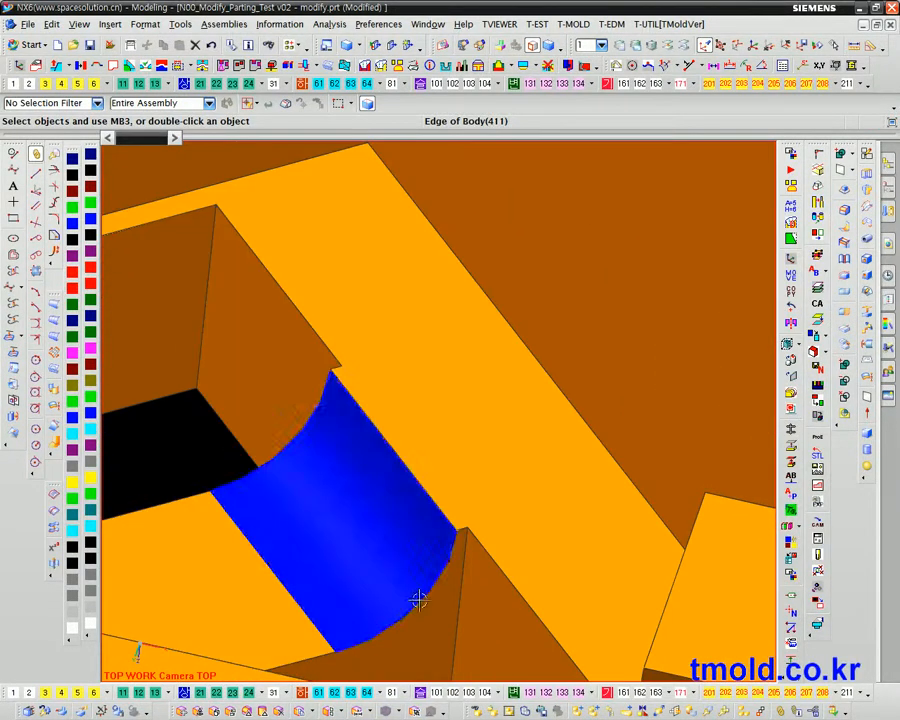
pyautogui.scroll(3, 467, 555)
pyautogui.moveTo(478, 653); pyautogui.dragTo(542, 482, button='middle')
pyautogui.scroll(-5, 506, 592)
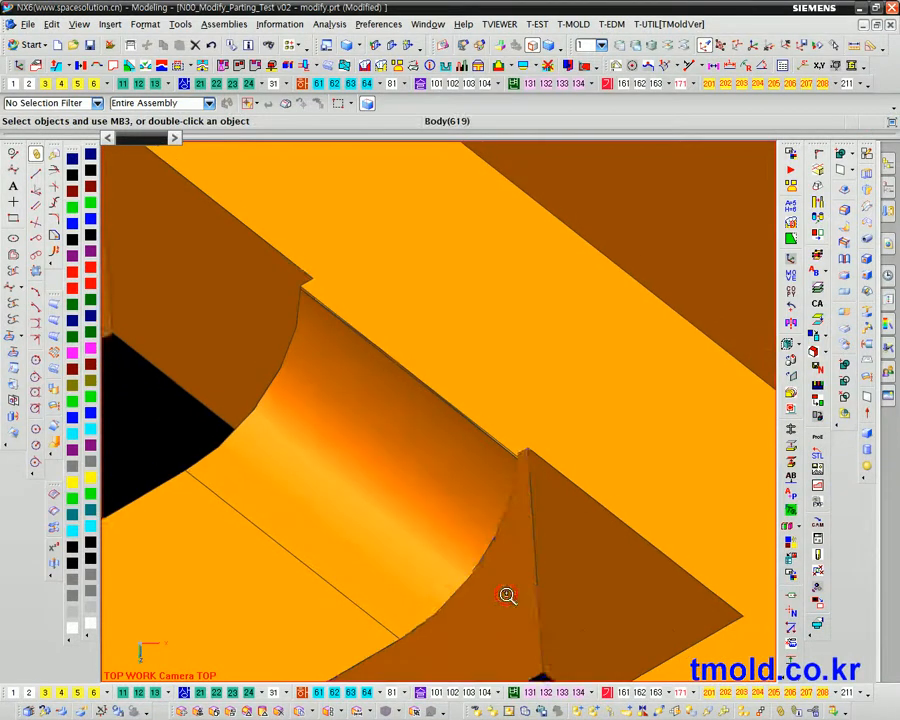
pyautogui.scroll(-5, 504, 482)
pyautogui.moveTo(506, 500); pyautogui.dragTo(479, 444, button='middle')
pyautogui.press('w')
pyautogui.scroll(10, 487, 527)
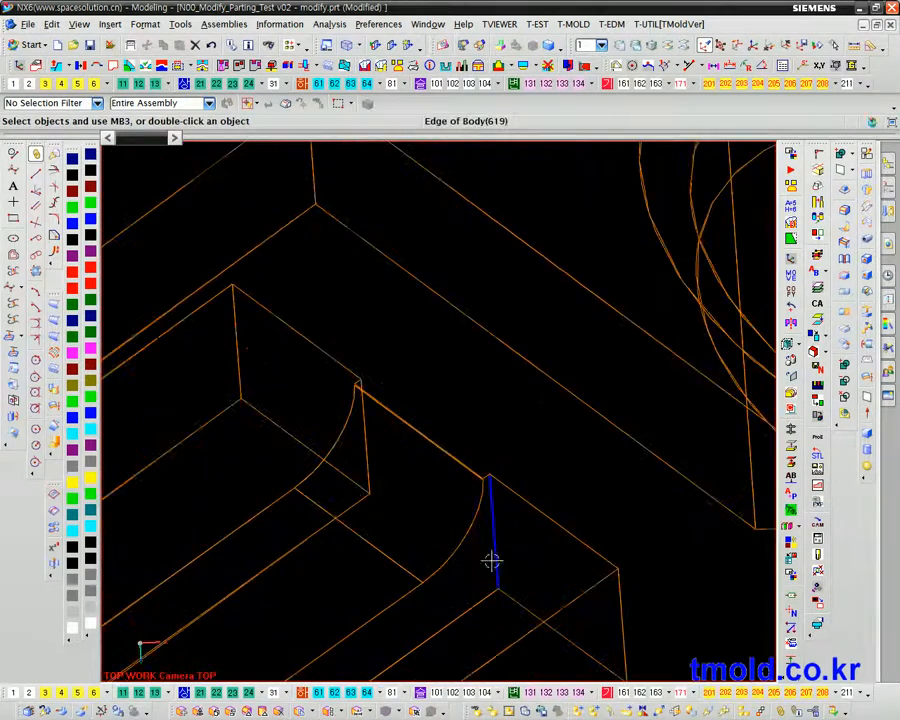
pyautogui.keyDown('ctrl'); pyautogui.moveTo(507, 619); pyautogui.dragTo(506, 578, button='middle'); pyautogui.keyUp('ctrl')
pyautogui.press('s')
pyautogui.moveTo(503, 463)
pyautogui.keyDown('ctrl'); pyautogui.mouseDown(button='middle')
pyautogui.moveTo(522, 526)
pyautogui.moveTo(524, 602)
pyautogui.moveTo(523, 426)
pyautogui.moveTo(512, 417)
pyautogui.moveTo(487, 421)
pyautogui.moveTo(512, 494)
pyautogui.moveTo(514, 452)
pyautogui.moveTo(532, 486)
pyautogui.moveTo(556, 315)
pyautogui.moveTo(545, 432)
pyautogui.moveTo(541, 411)
pyautogui.mouseUp(button='middle'); pyautogui.keyUp('ctrl')
# Step: Create a Ruled surface between the two nearly coincident edges to close the gap at the central curved notch
pyautogui.press('w')
pyautogui.keyDown('ctrl'); pyautogui.moveTo(528, 455); pyautogui.dragTo(550, 571, button='middle'); pyautogui.keyUp('ctrl')
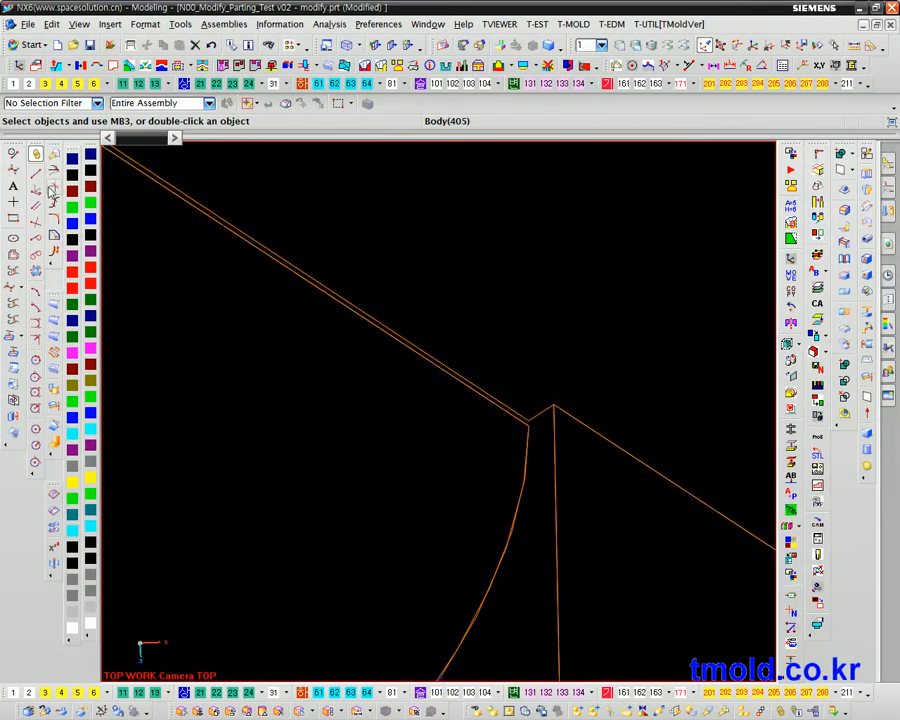
pyautogui.click(57, 311)
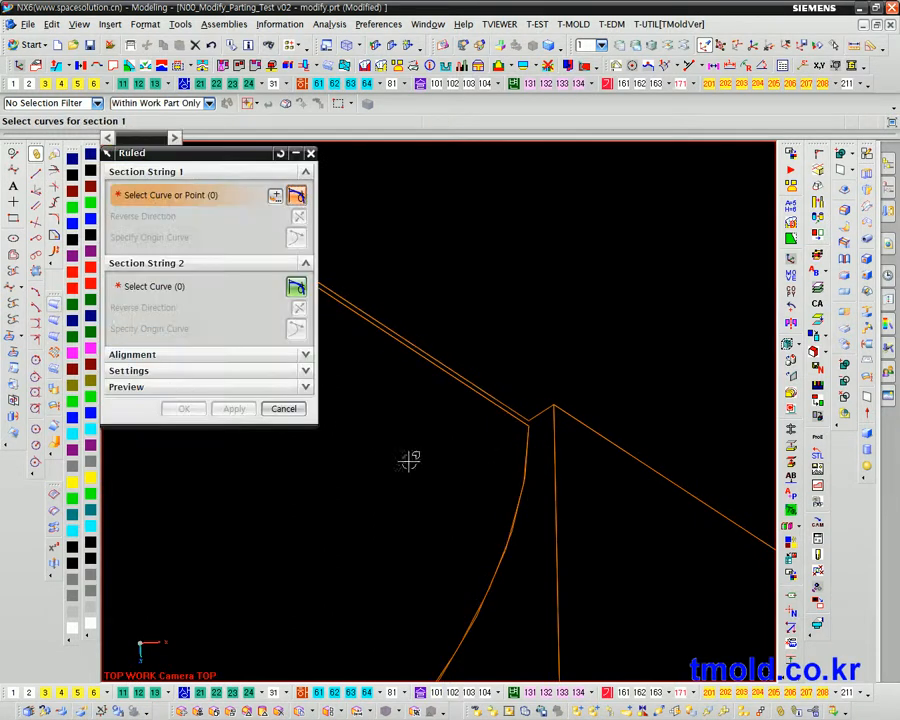
pyautogui.click(510, 420)
pyautogui.click(600, 426)
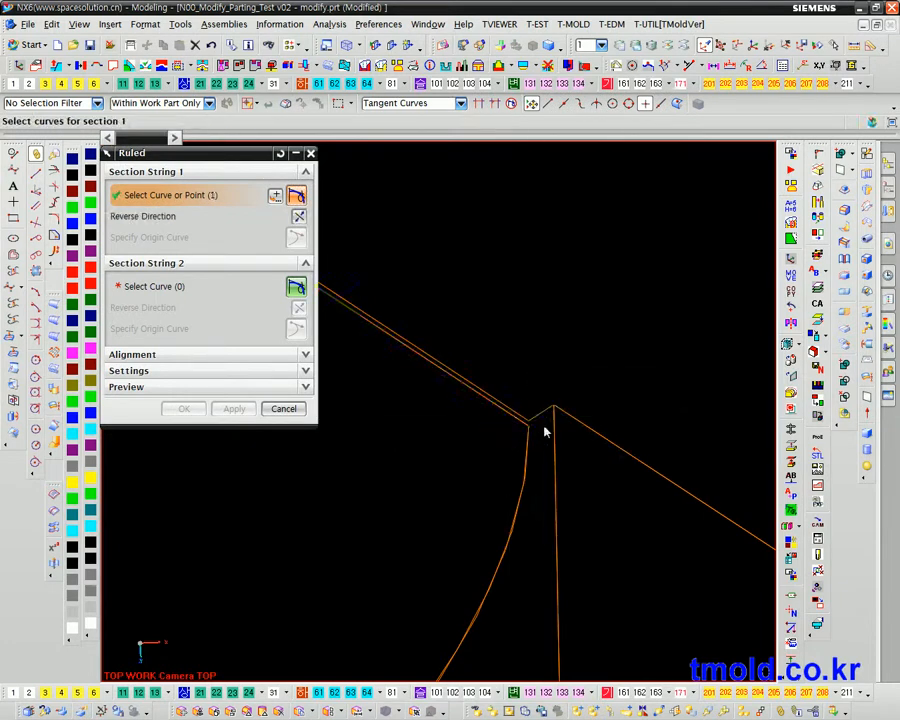
pyautogui.middleClick(523, 402)
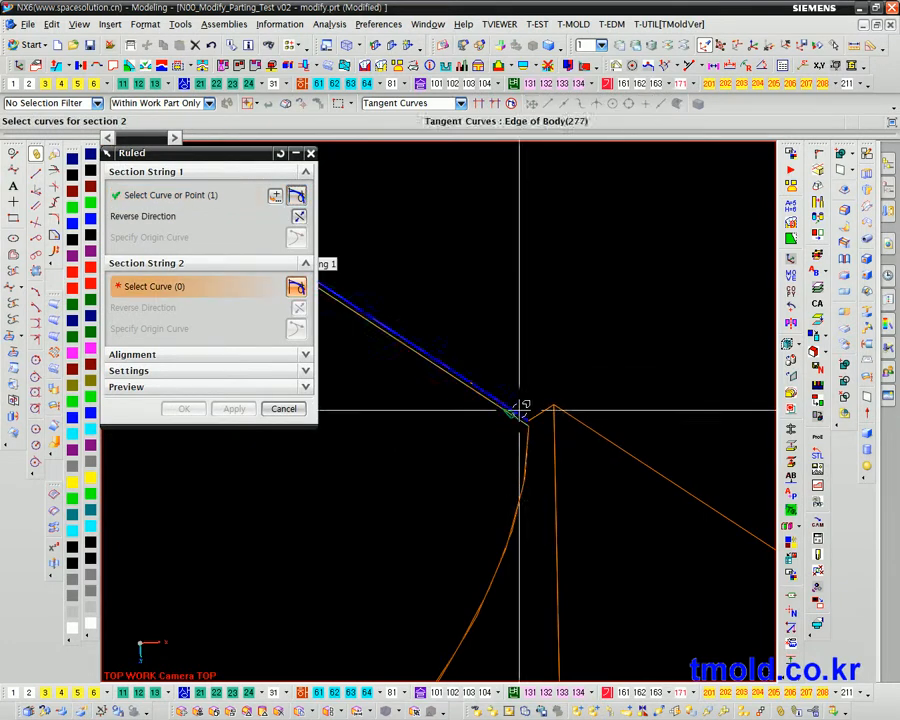
pyautogui.click(528, 408)
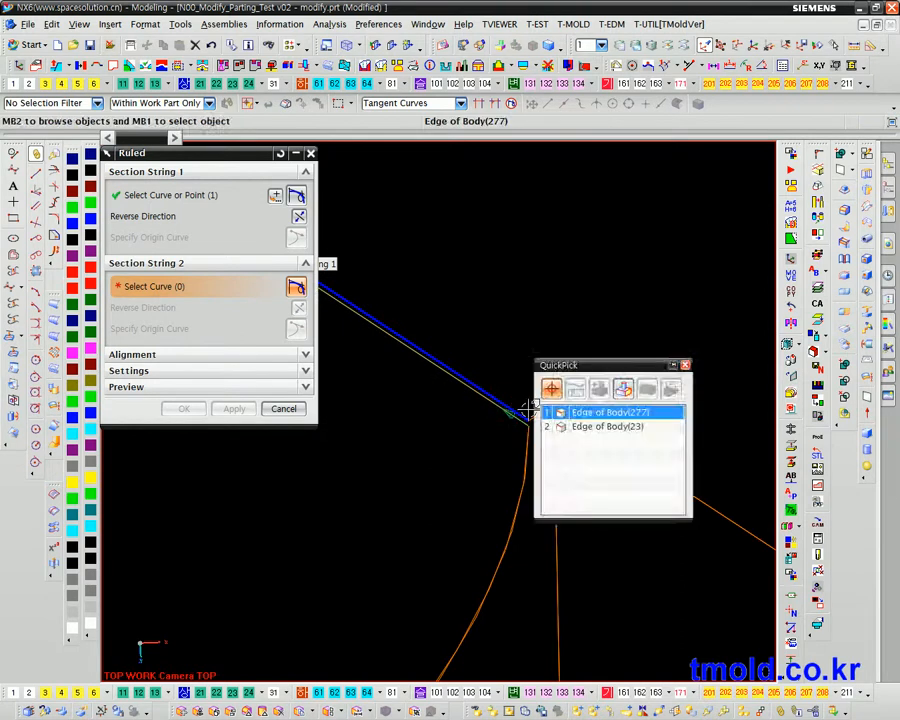
pyautogui.click(557, 413)
pyautogui.click(235, 409)
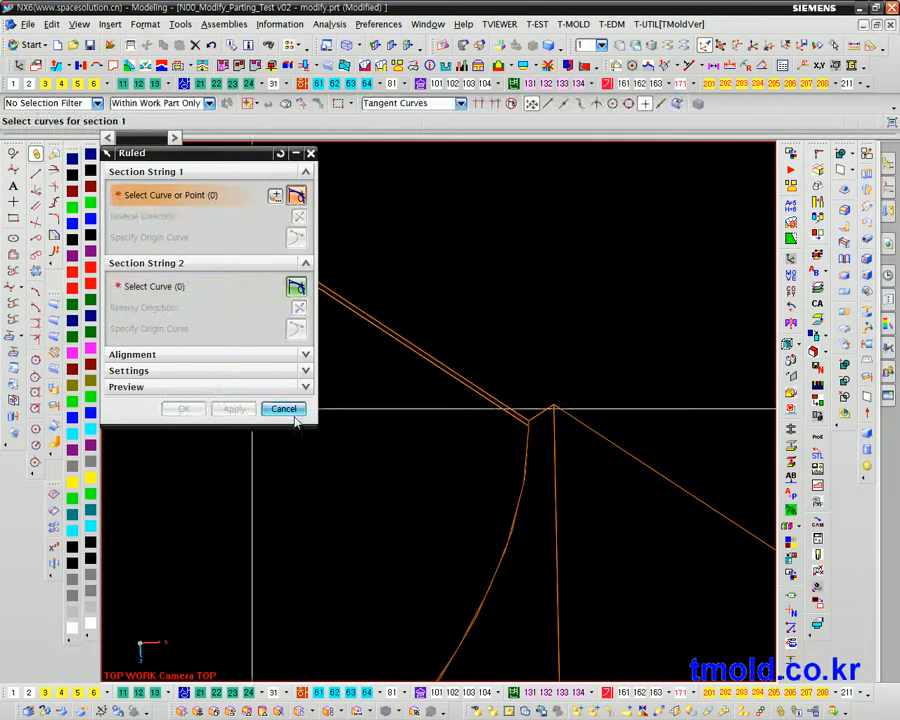
# Step: Create a second Ruled surface between the close edge pair at the curved notch by the lens-shaped opening on the shaft side
pyautogui.scroll(-5, 540, 456)
pyautogui.moveTo(563, 334); pyautogui.dragTo(357, 445, button='middle')
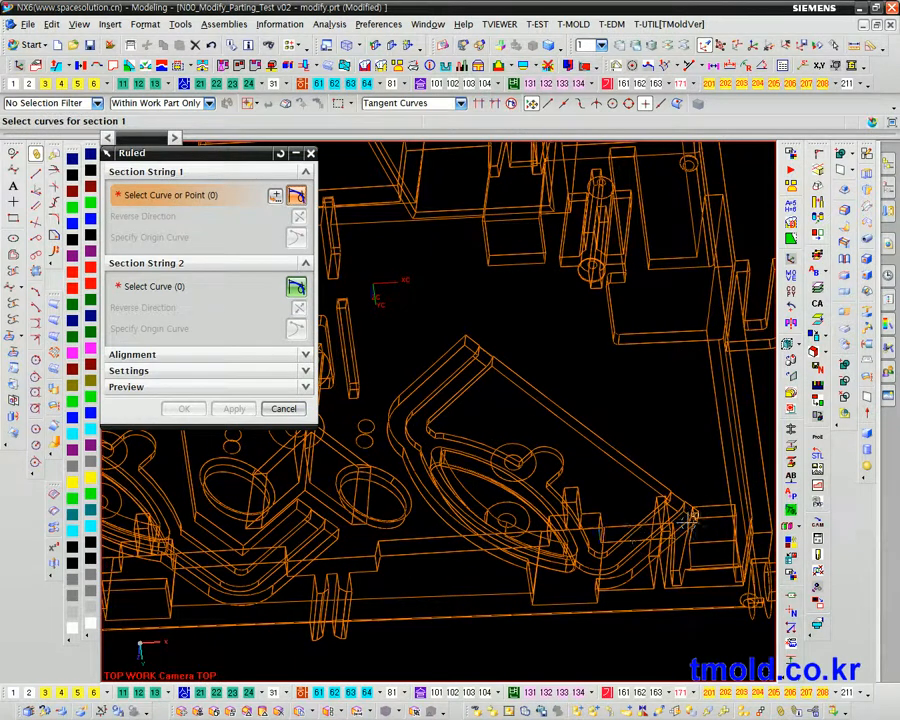
pyautogui.scroll(6, 689, 629)
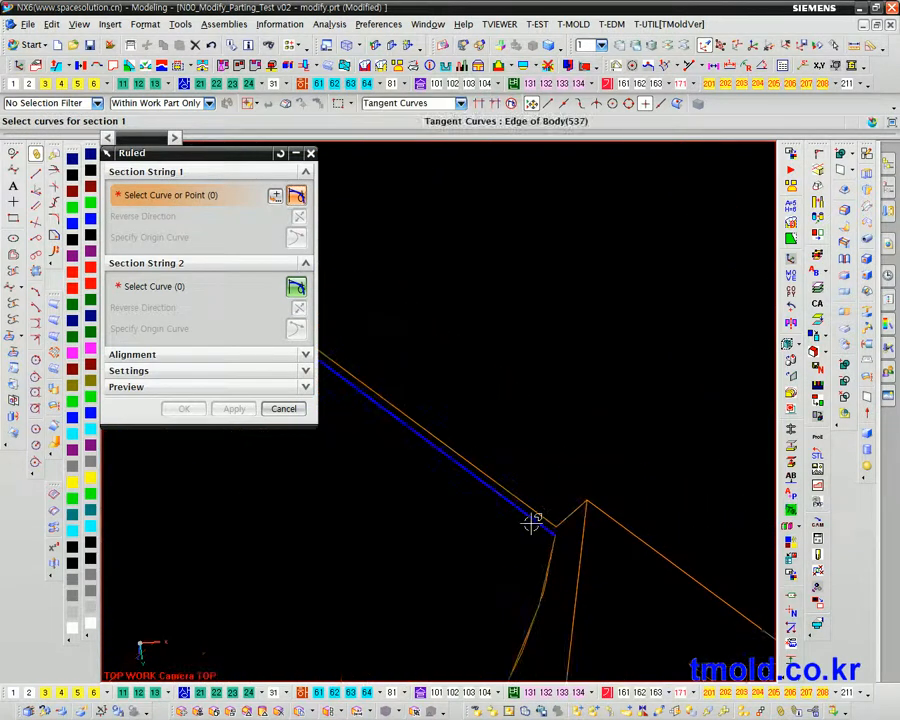
pyautogui.click(537, 521)
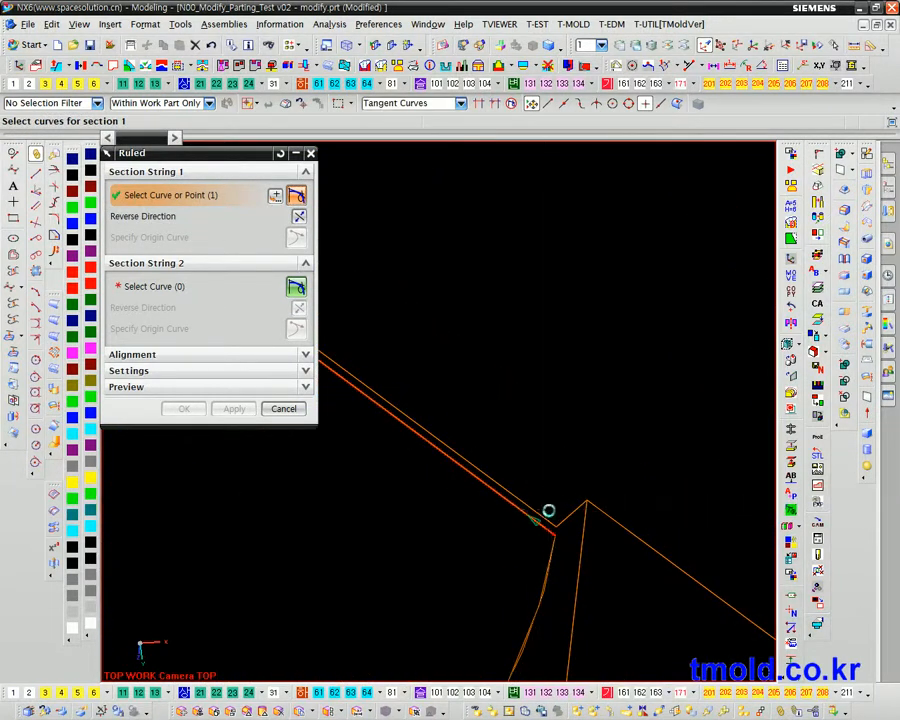
pyautogui.middleClick(548, 511)
pyautogui.click(547, 514)
pyautogui.click(235, 409)
pyautogui.scroll(-5, 589, 593)
pyautogui.scroll(-8, 585, 401)
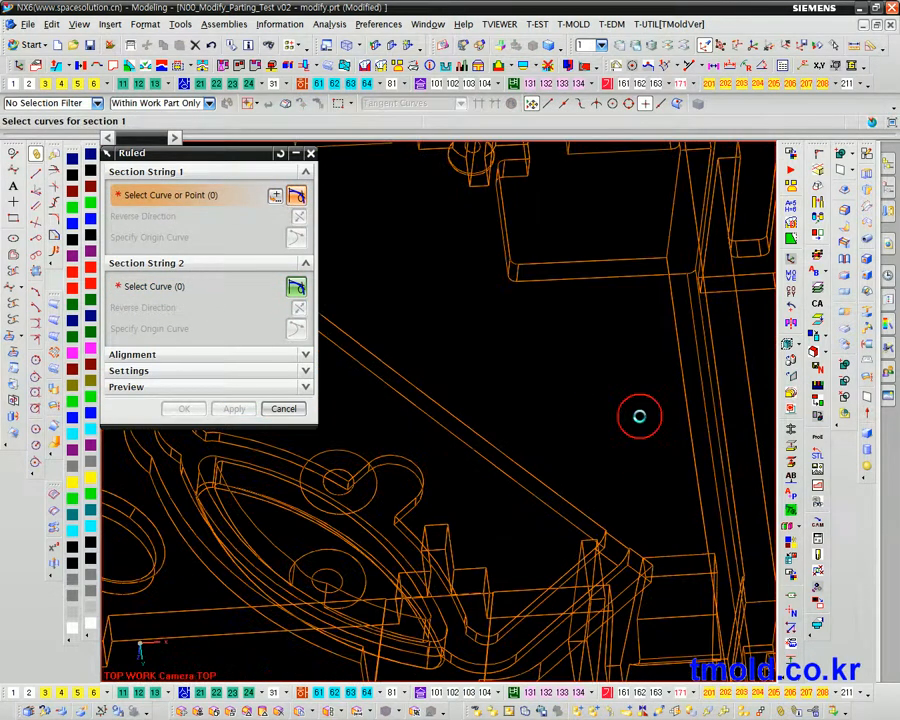
pyautogui.scroll(6, 459, 429)
pyautogui.keyDown('ctrl'); pyautogui.moveTo(458, 482); pyautogui.dragTo(518, 629, button='middle'); pyautogui.keyUp('ctrl')
pyautogui.scroll(-10, 525, 530)
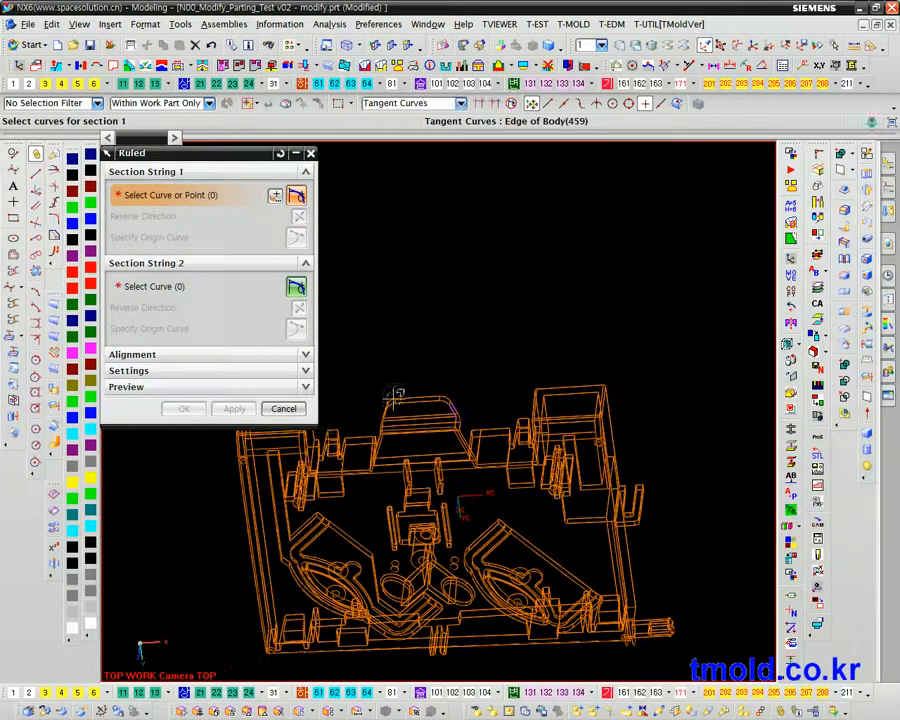
pyautogui.click(283, 408)
# Step: Sew a target sheet of the modify copy to all its other sheets with a tolerance of 0.02
pyautogui.scroll(-3, 497, 391)
pyautogui.keyDown('shift'); pyautogui.moveTo(497, 391); pyautogui.dragTo(500, 335, button='middle'); pyautogui.keyUp('shift')
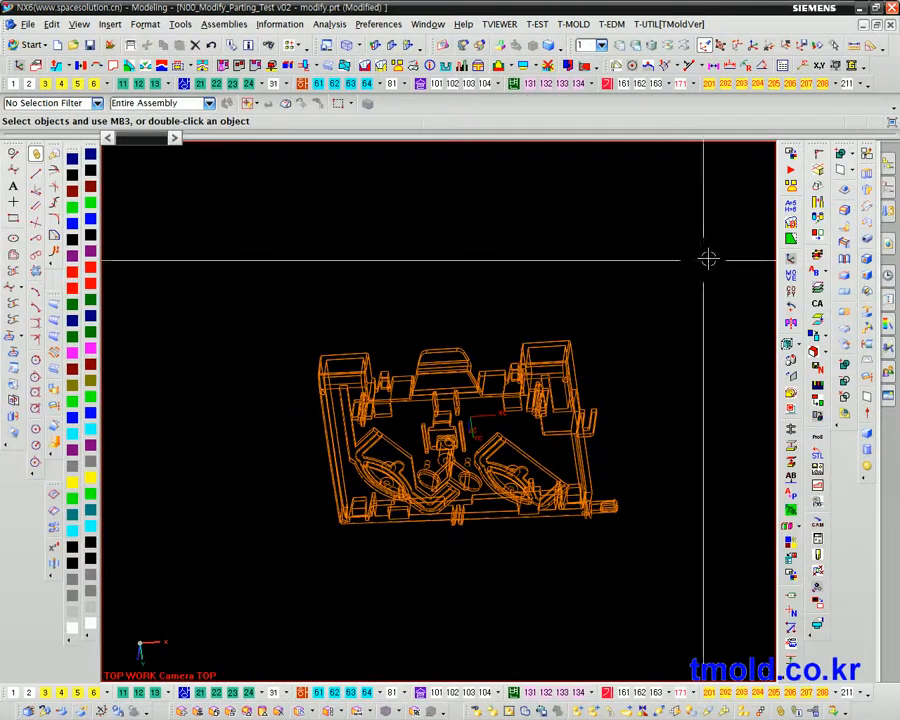
pyautogui.click(845, 262)
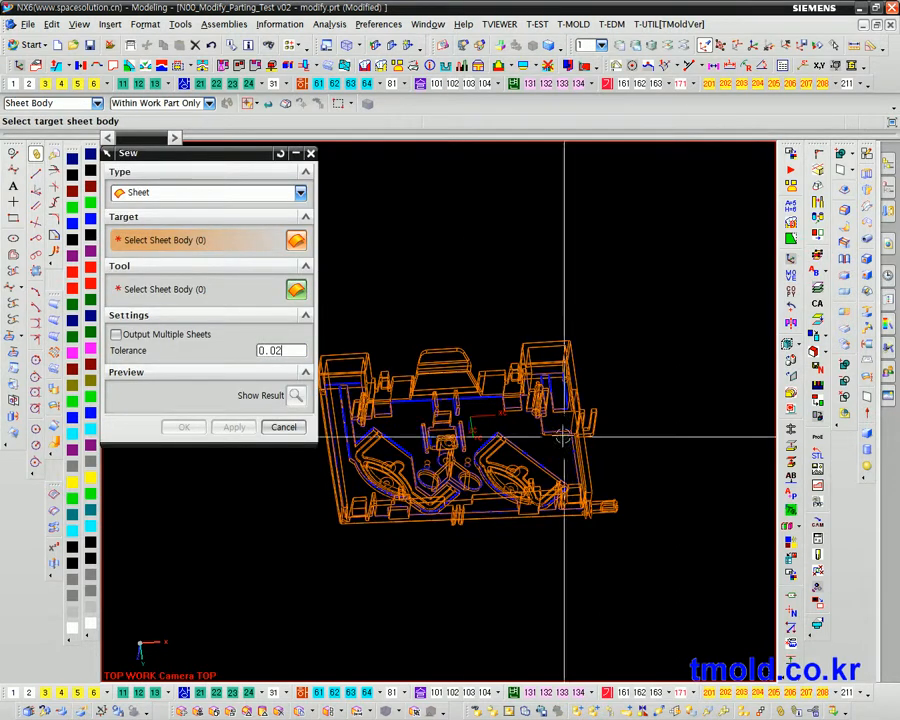
pyautogui.click(518, 422)
pyautogui.moveTo(790, 548); pyautogui.dragTo(289, 268)
pyautogui.click(236, 427)
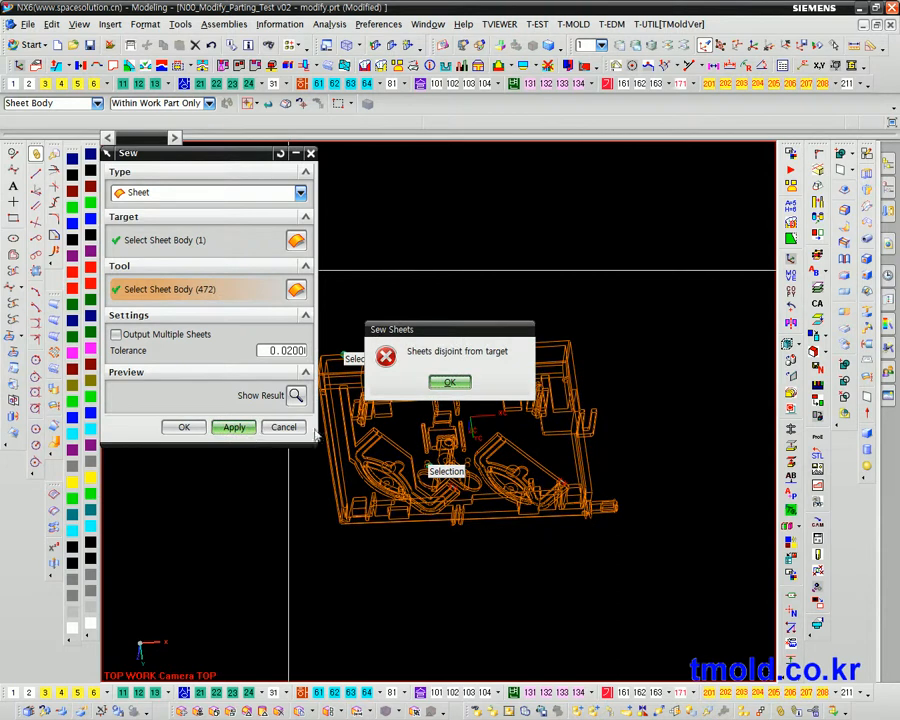
pyautogui.click(452, 383)
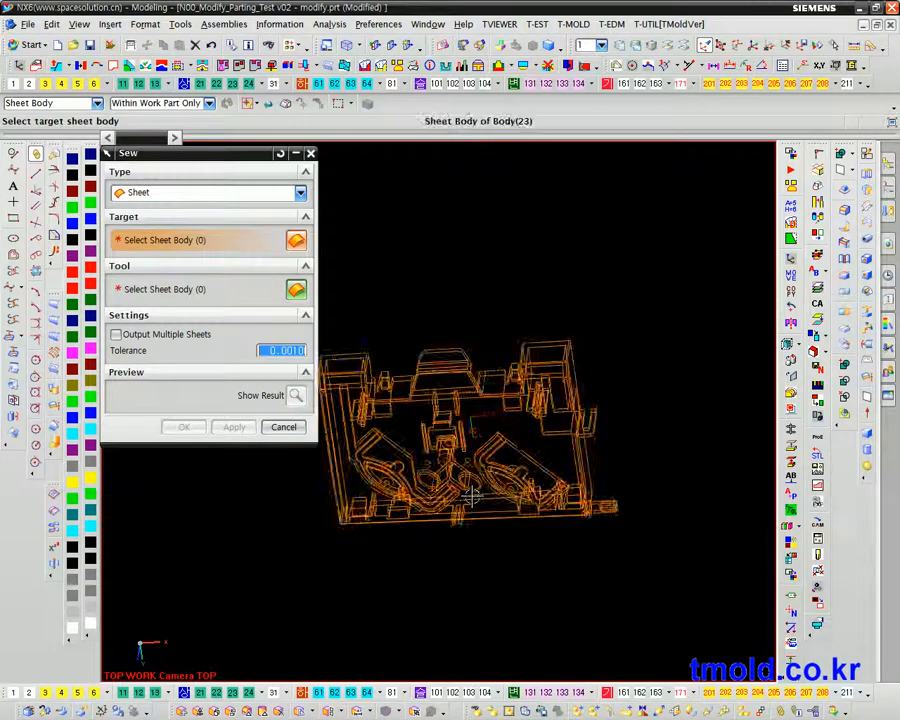
# Step: Examine the short edges at the central notch corner and by the shaft side for sheets that are still open
pyautogui.scroll(5, 500, 560)
pyautogui.scroll(8, 509, 605)
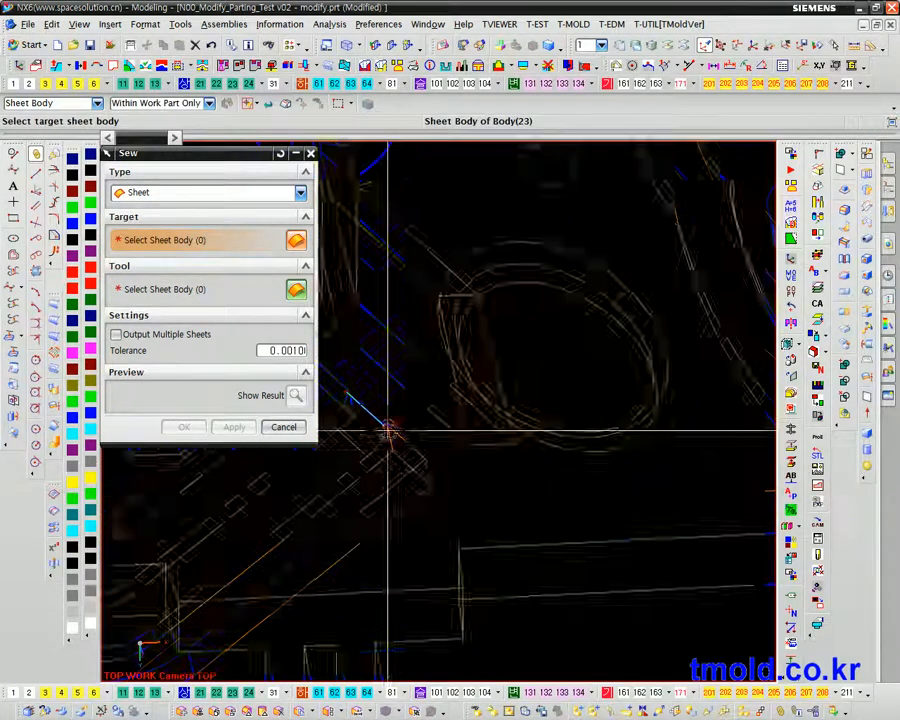
pyautogui.scroll(-10, 464, 307)
pyautogui.moveTo(470, 280); pyautogui.dragTo(599, 368, button='middle')
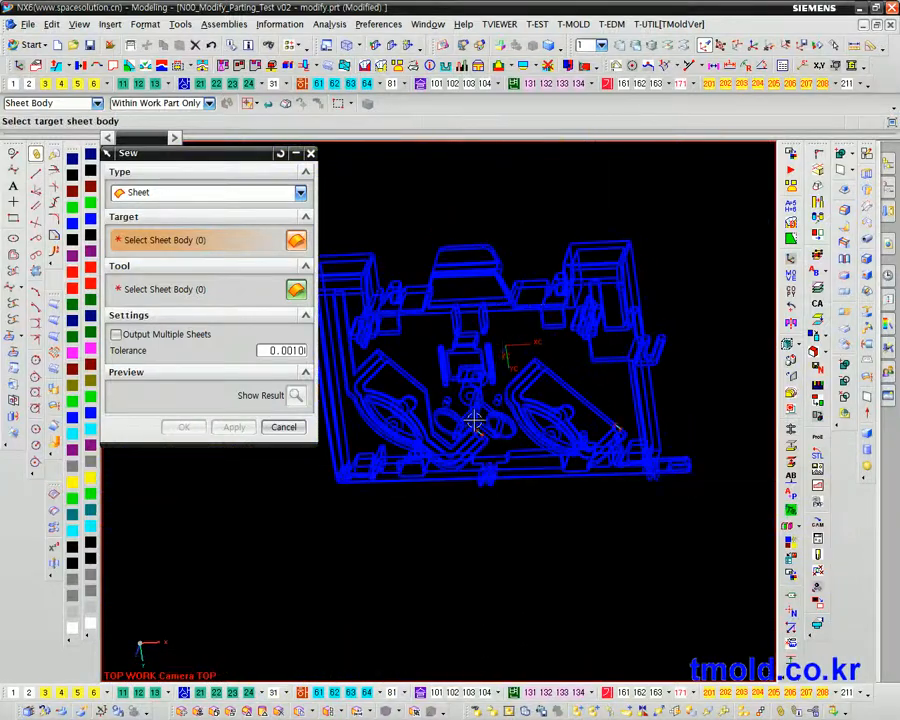
pyautogui.scroll(8, 506, 550)
pyautogui.moveTo(523, 567); pyautogui.dragTo(514, 538, button='middle')
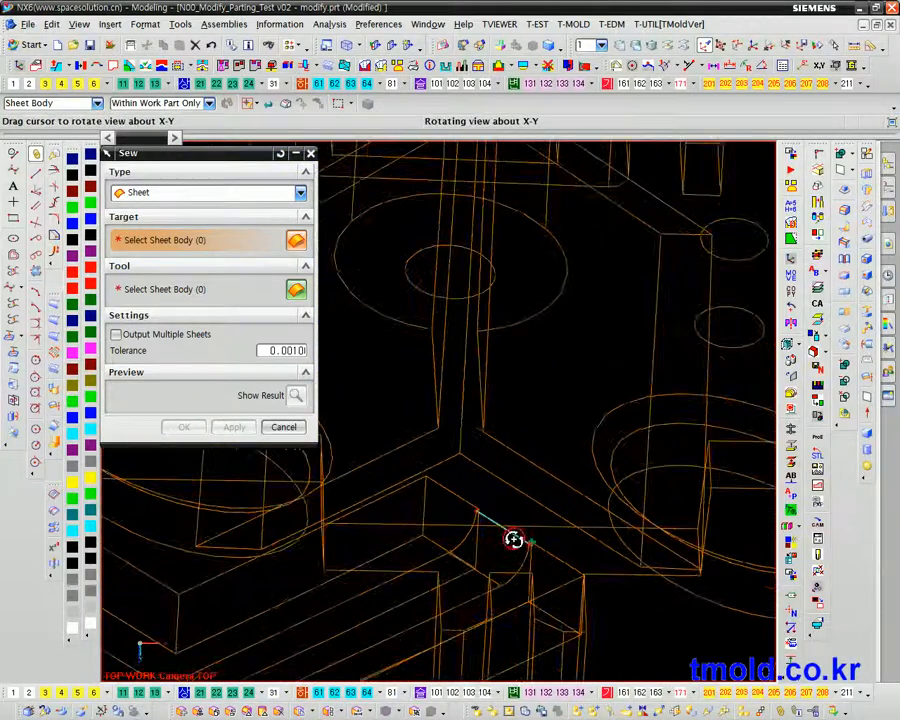
pyautogui.scroll(6, 534, 647)
pyautogui.scroll(-10, 566, 660)
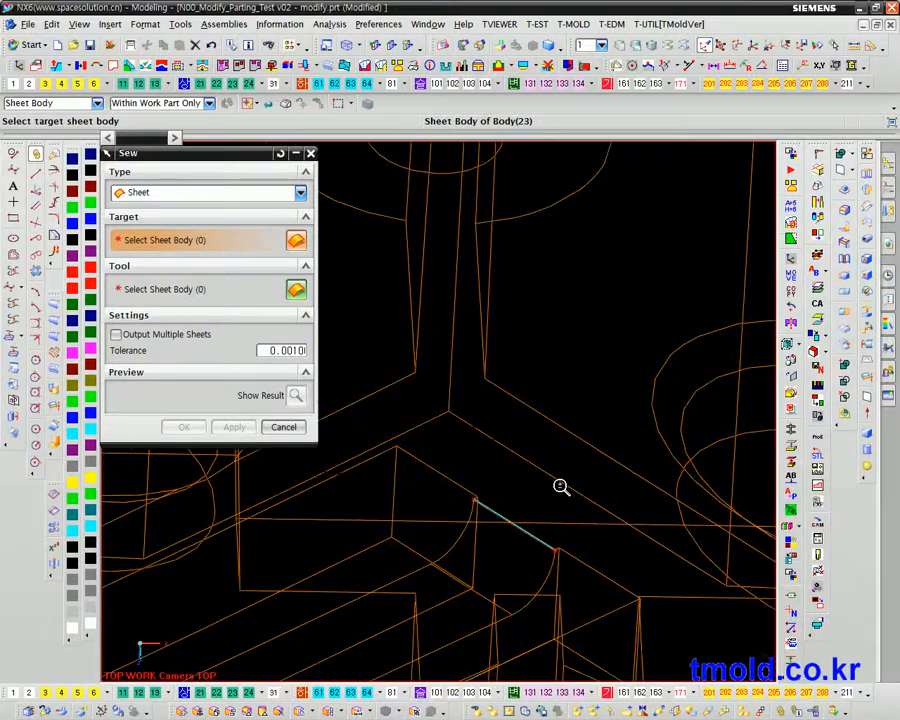
pyautogui.scroll(-4, 568, 515)
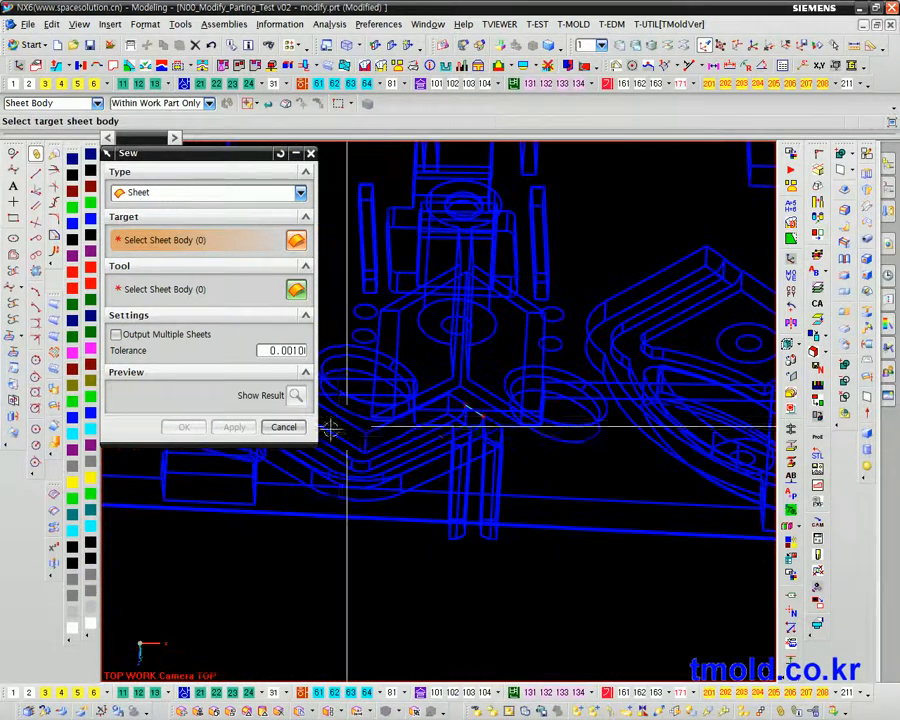
pyautogui.click(284, 428)
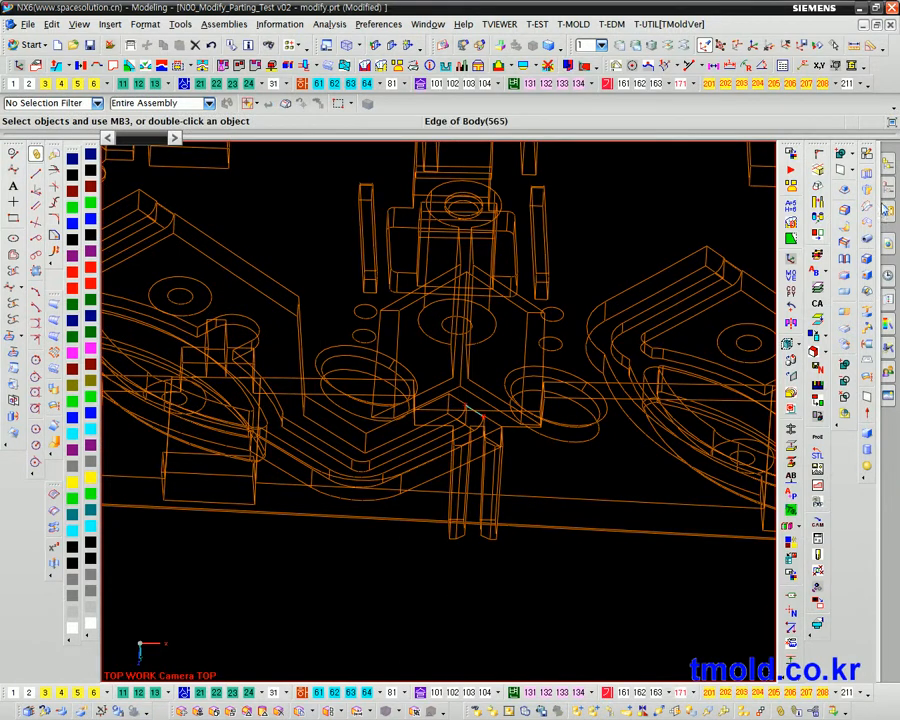
# Step: Delete the Sew feature at the end of the part history, keeping the two Ruled surfaces
pyautogui.click(894, 196)
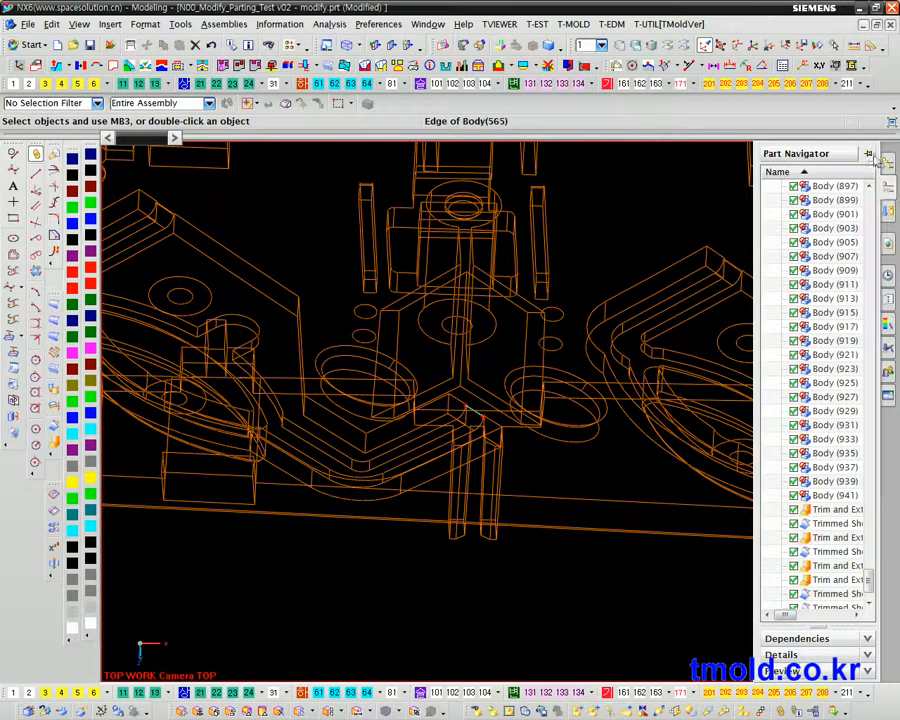
pyautogui.click(868, 157)
pyautogui.scroll(-2, 868, 582)
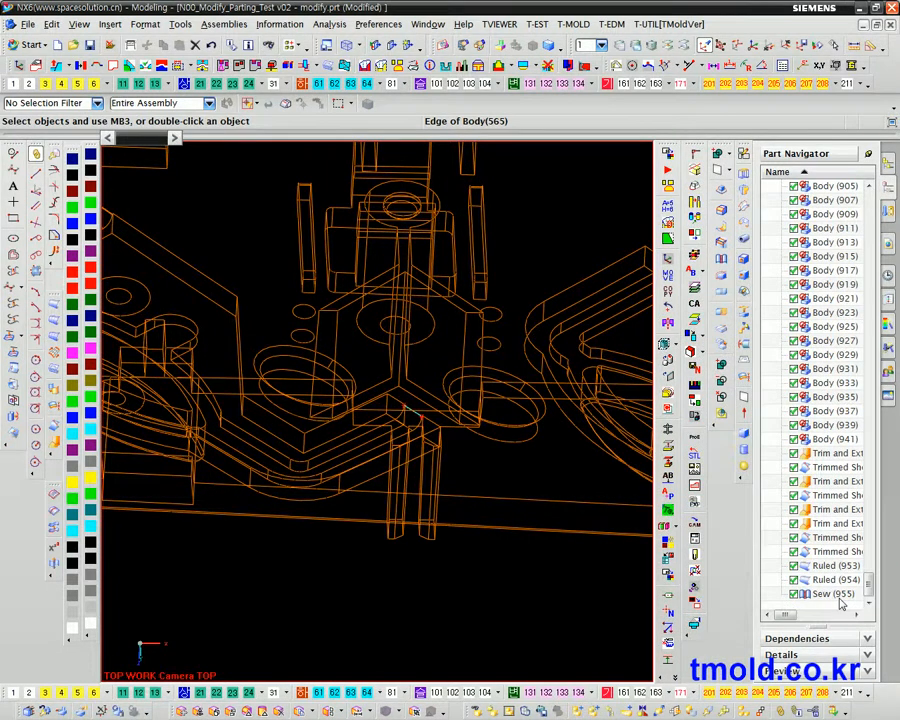
pyautogui.click(835, 594)
pyautogui.moveTo(498, 586)
pyautogui.mouseDown(button='middle')
pyautogui.moveTo(506, 597)
pyautogui.moveTo(497, 575)
pyautogui.mouseUp(button='middle')
pyautogui.scroll(-3, 496, 575)
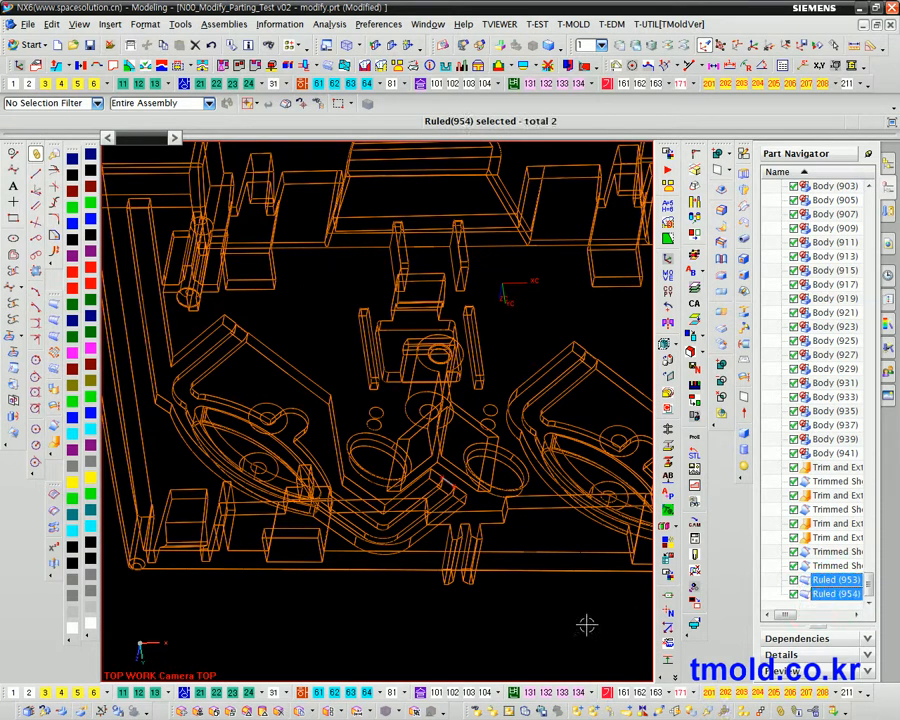
pyautogui.press('Delete')
pyautogui.moveTo(533, 604); pyautogui.dragTo(503, 586, button='middle')
pyautogui.moveTo(504, 583); pyautogui.dragTo(496, 570, button='middle')
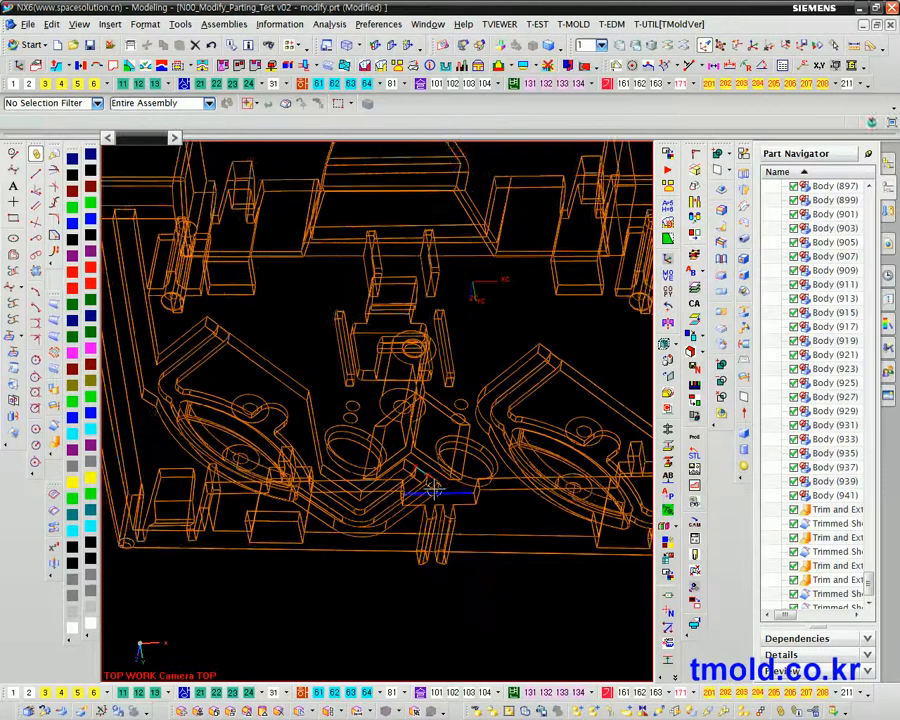
pyautogui.keyDown('ctrl'); pyautogui.moveTo(424, 468); pyautogui.dragTo(460, 633, button='middle'); pyautogui.keyUp('ctrl')
pyautogui.keyDown('ctrl'); pyautogui.moveTo(402, 491); pyautogui.dragTo(444, 682, button='middle'); pyautogui.keyUp('ctrl')
pyautogui.keyDown('ctrl'); pyautogui.moveTo(444, 568); pyautogui.dragTo(498, 414, button='middle'); pyautogui.keyUp('ctrl')
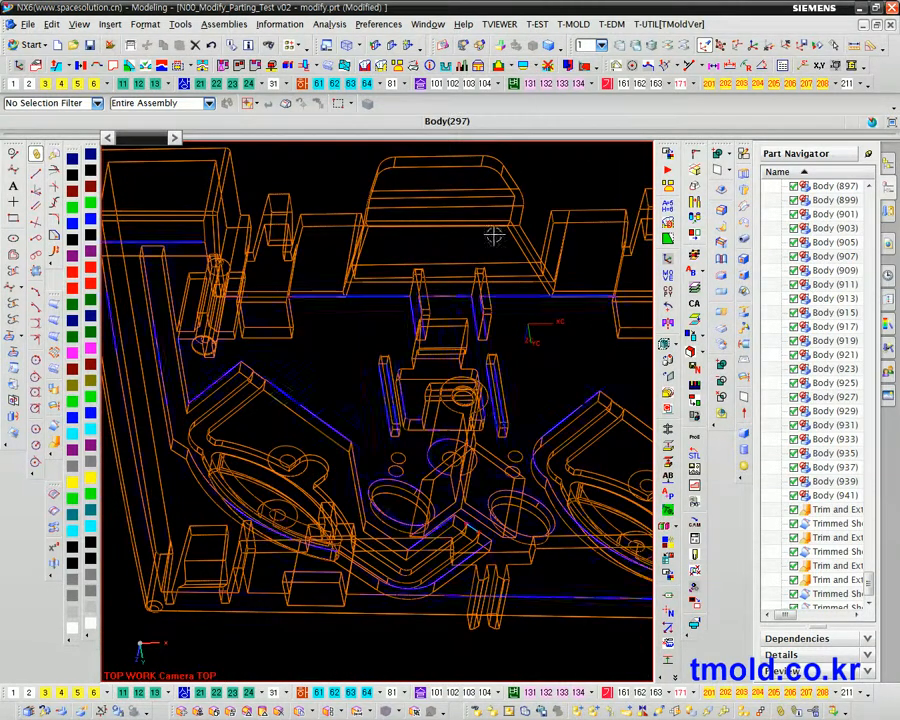
pyautogui.moveTo(489, 199); pyautogui.dragTo(678, 300, button='middle')
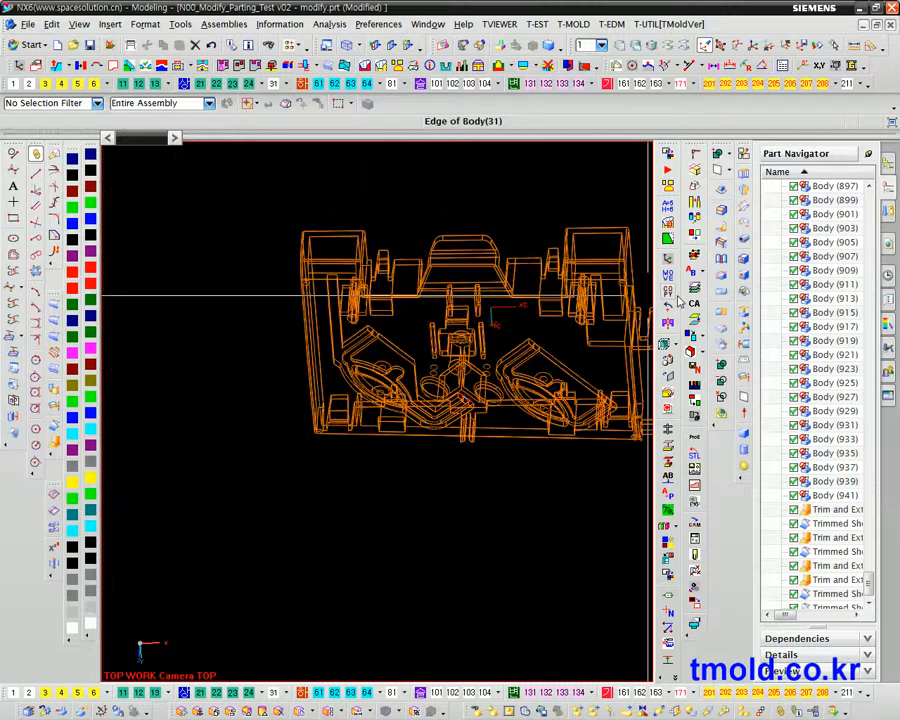
pyautogui.hotkey('ctrl', 'shift', 's')
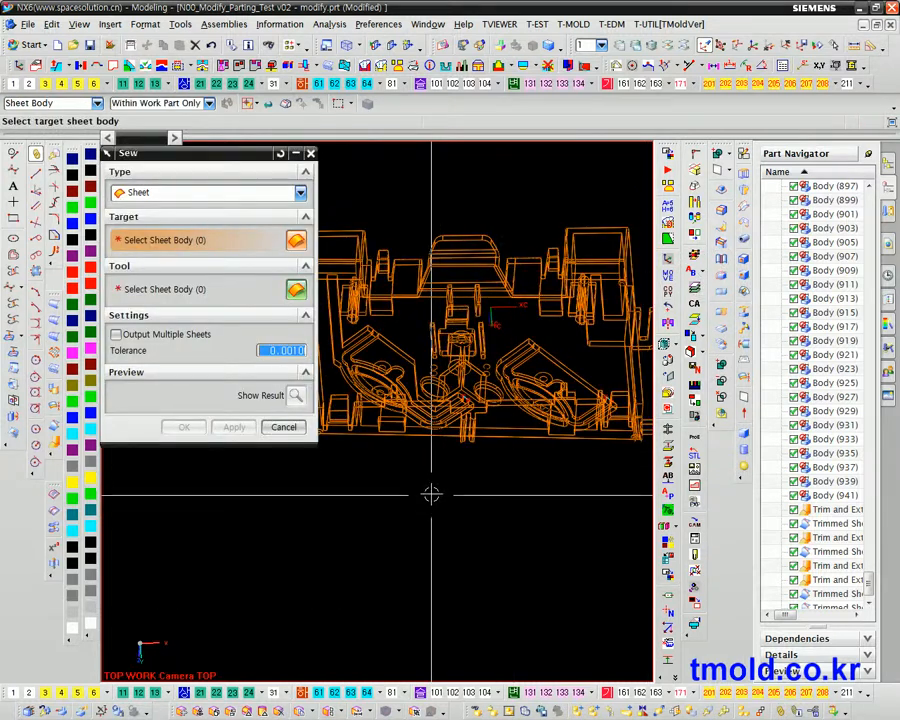
pyautogui.write('0.02')
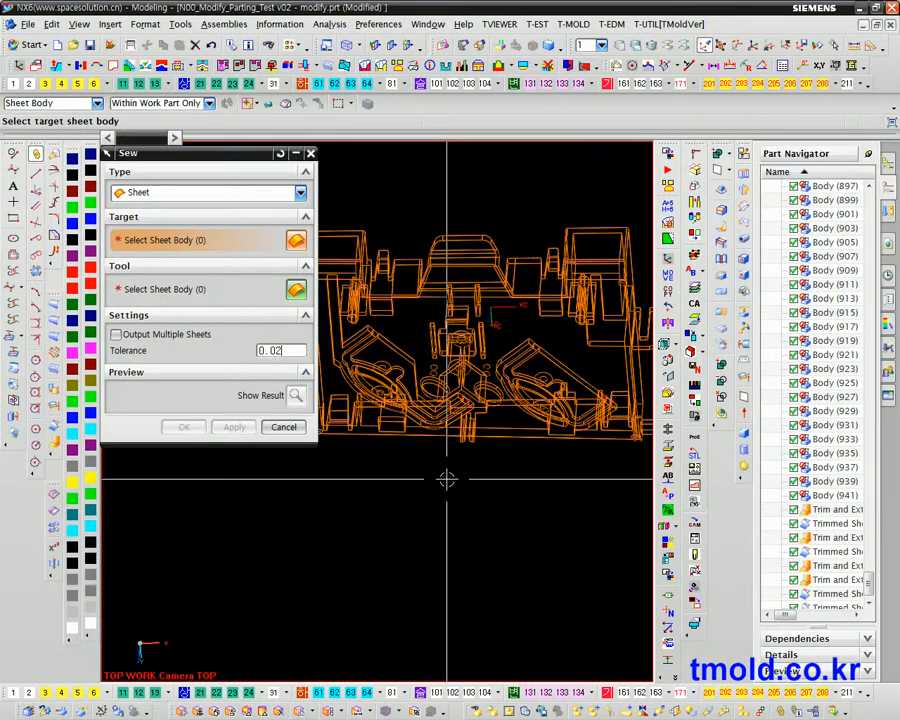
pyautogui.write('5')
pyautogui.press('Return')
pyautogui.scroll(-3, 438, 470)
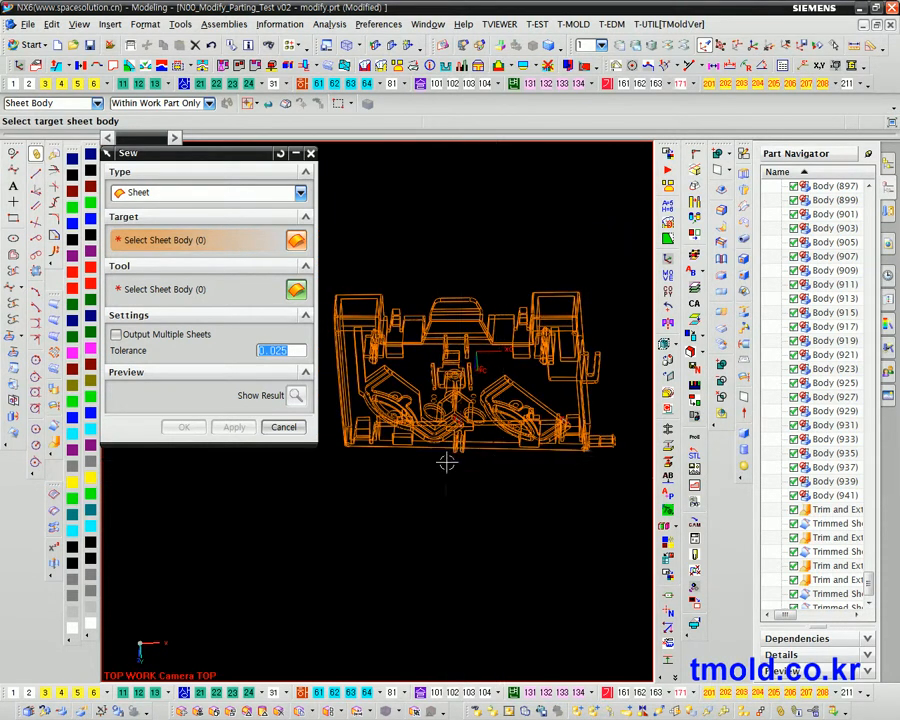
pyautogui.click(283, 428)
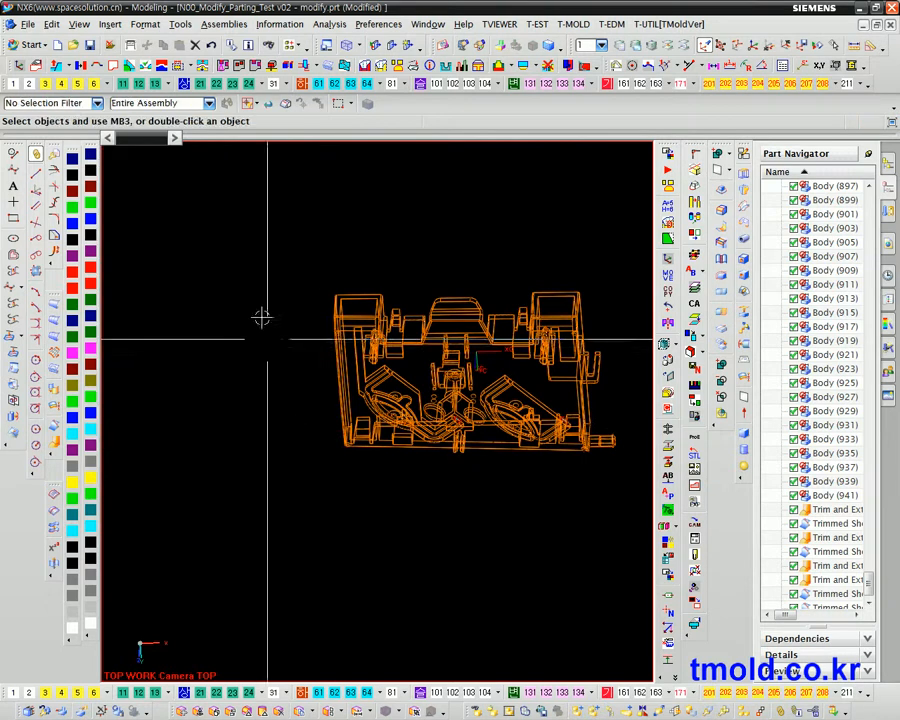
# Step: Sew one target sheet to all remaining sheets, including both Ruled surfaces, with a tolerance of 0.02
pyautogui.click(870, 603)
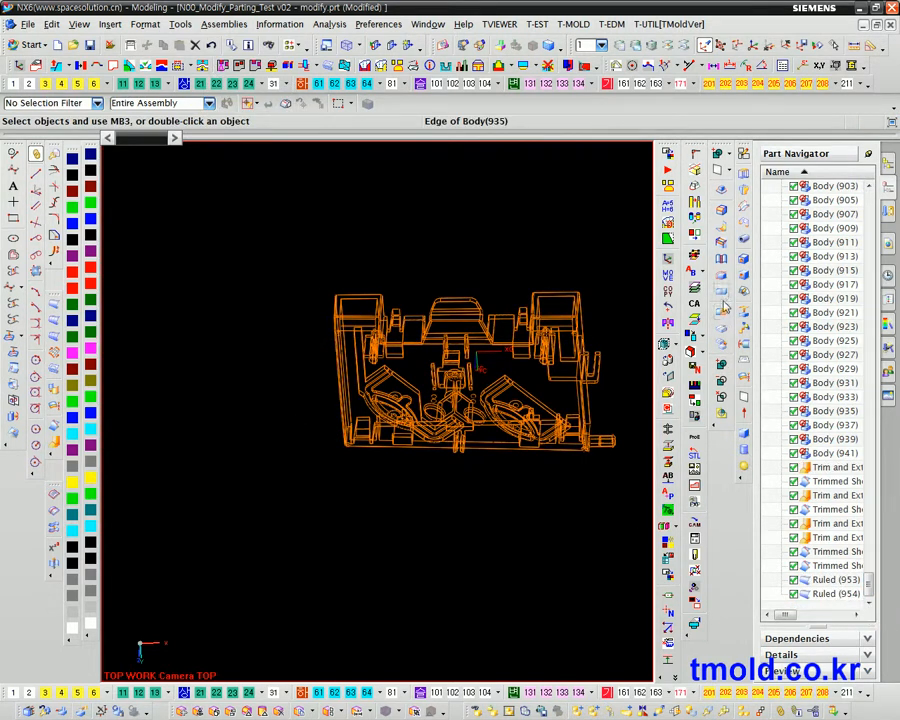
pyautogui.click(723, 270)
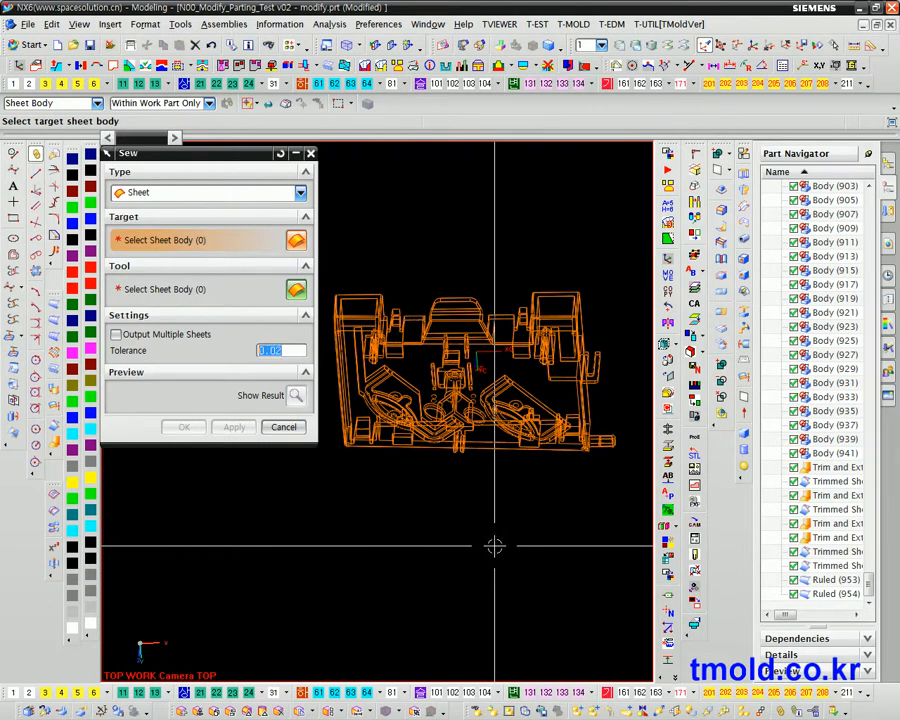
pyautogui.click(554, 386)
pyautogui.moveTo(615, 475); pyautogui.dragTo(325, 143)
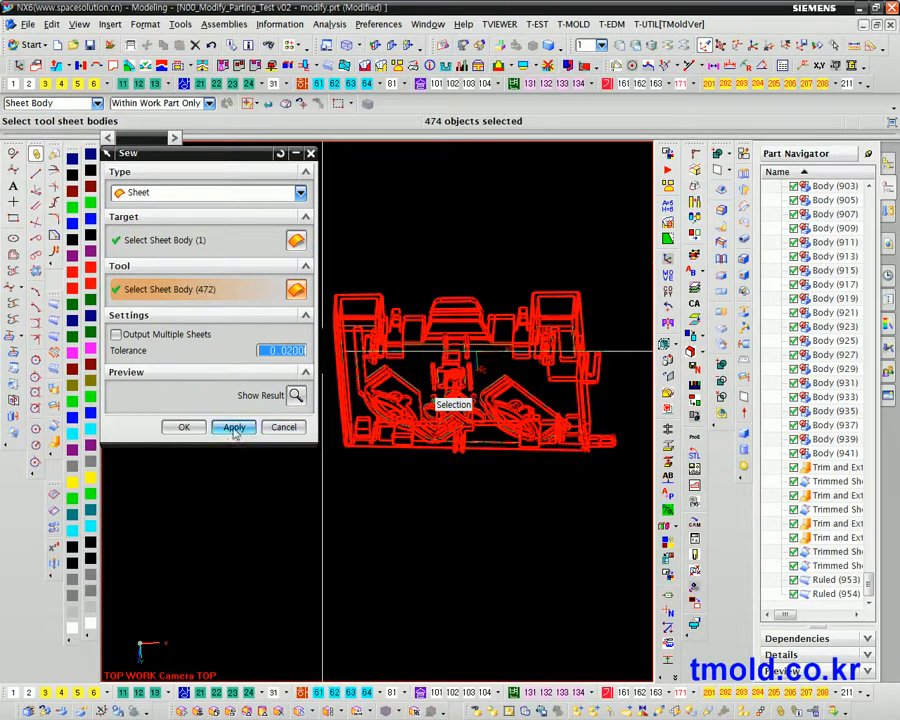
pyautogui.click(233, 427)
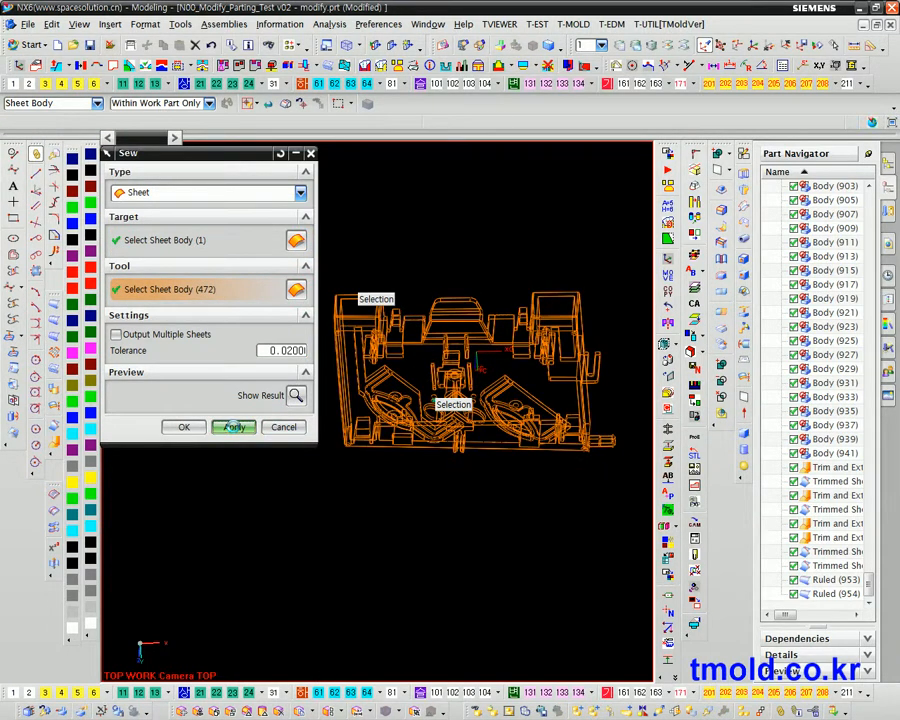
pyautogui.click(447, 382)
# Step: Inspect the central notch corner and review the new Sew feature's target, tool and tolerance settings
pyautogui.scroll(5, 520, 492)
pyautogui.scroll(5, 535, 528)
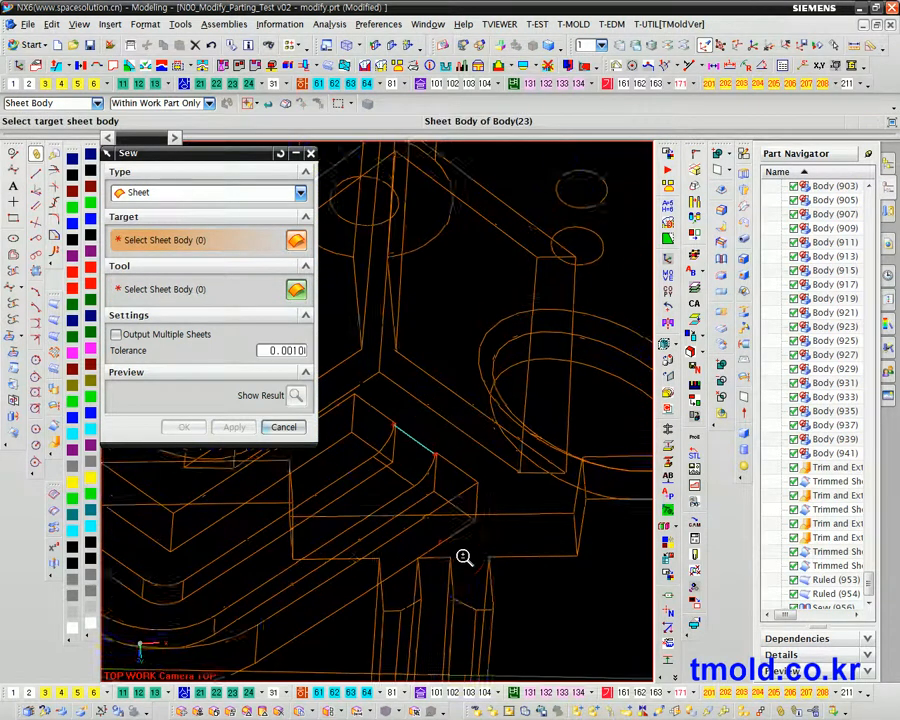
pyautogui.click(283, 427)
pyautogui.scroll(-1, 820, 590)
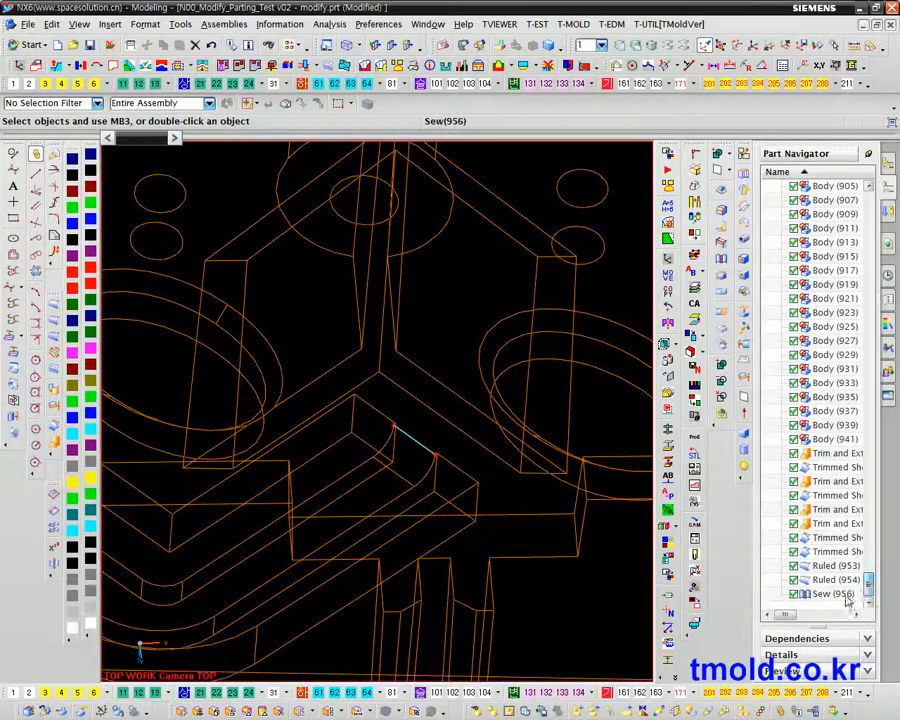
pyautogui.click(835, 593)
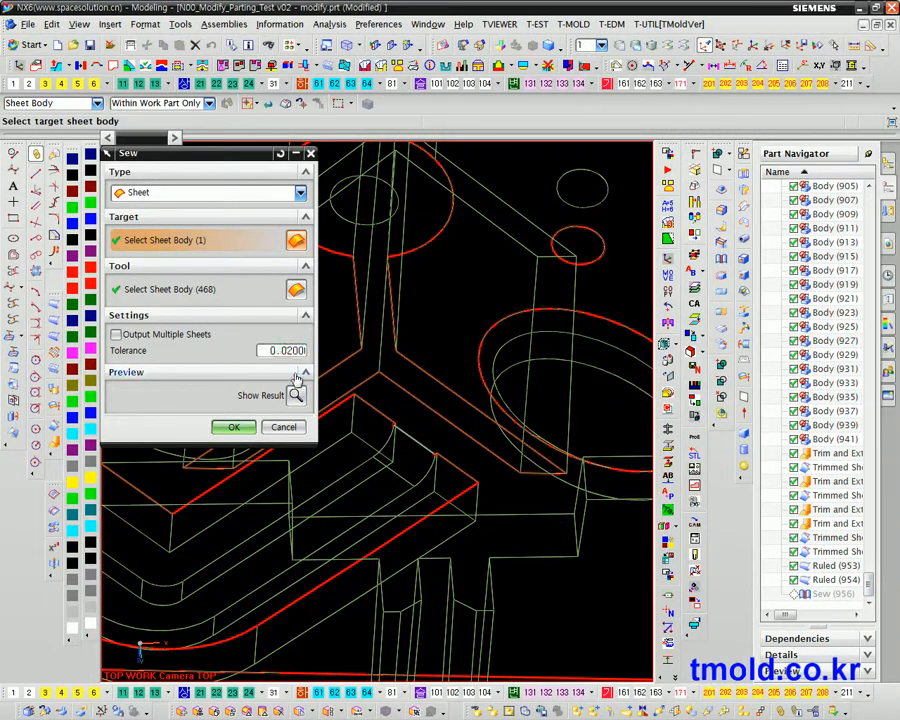
pyautogui.click(285, 427)
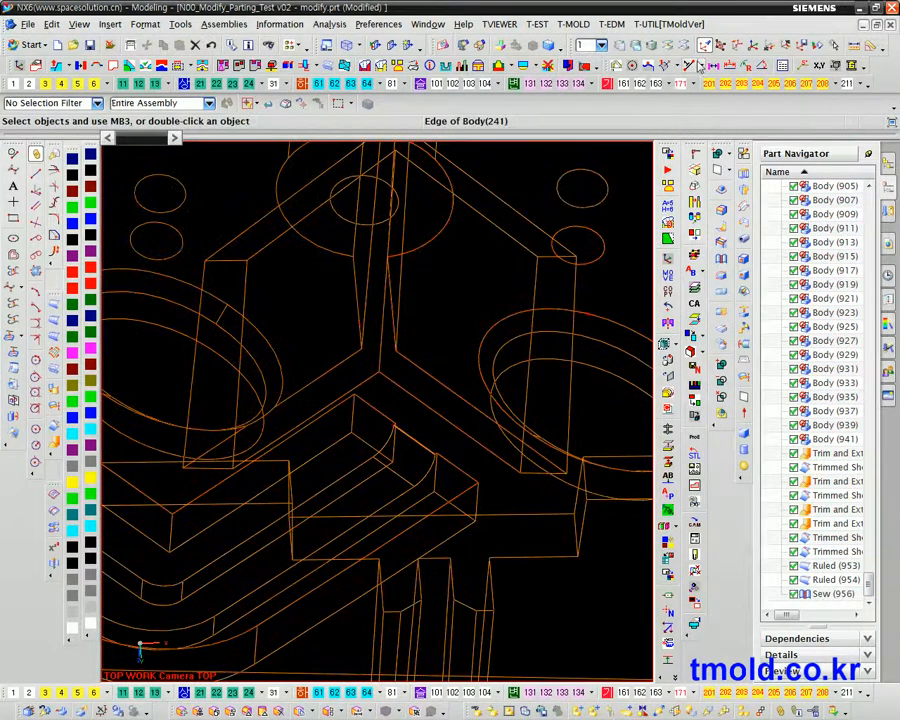
# Step: Measure the small gap between the close edge end points at the central notch corner
pyautogui.click(692, 64)
pyautogui.keyDown('ctrl'); pyautogui.moveTo(443, 448); pyautogui.dragTo(484, 645, button='middle'); pyautogui.keyUp('ctrl')
pyautogui.keyDown('ctrl'); pyautogui.moveTo(403, 505); pyautogui.dragTo(452, 677, button='middle'); pyautogui.keyUp('ctrl')
pyautogui.keyDown('ctrl'); pyautogui.moveTo(378, 412); pyautogui.dragTo(451, 592, button='middle'); pyautogui.keyUp('ctrl')
pyautogui.middleClick(469, 468)
pyautogui.click(468, 435)
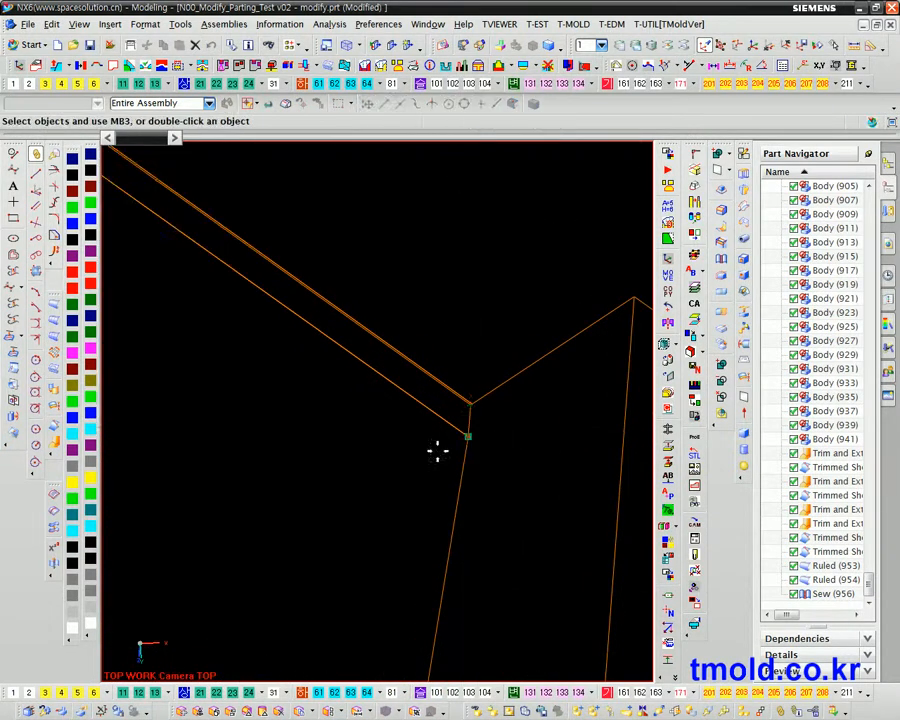
pyautogui.click(331, 517)
pyautogui.click(551, 440)
pyautogui.click(283, 413)
# Step: Reopen the Sew feature to review its tolerance and accept its settings
pyautogui.click(835, 594)
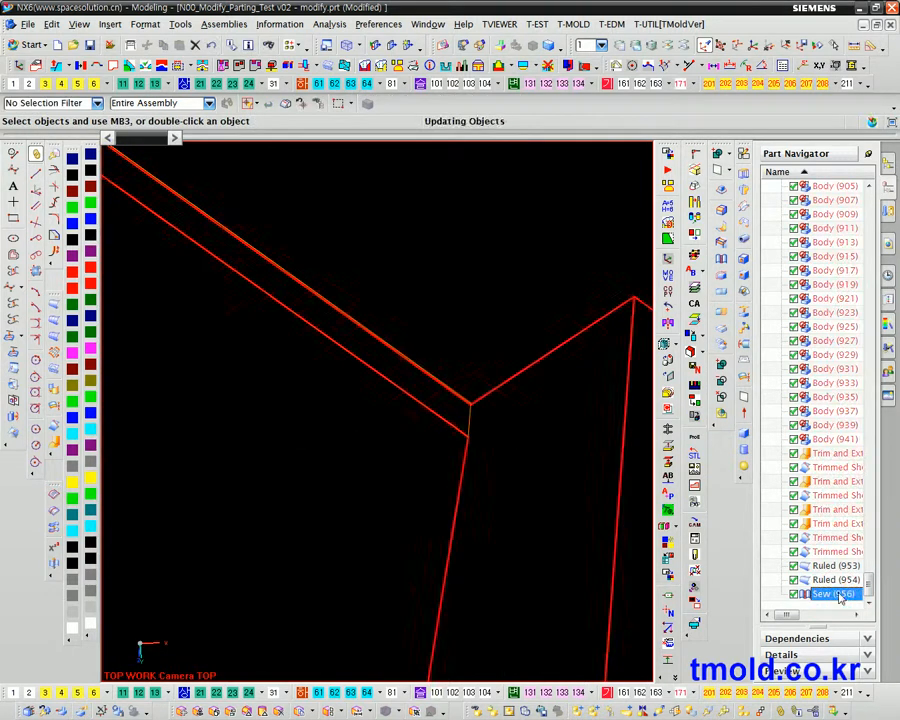
pyautogui.doubleClick(840, 597)
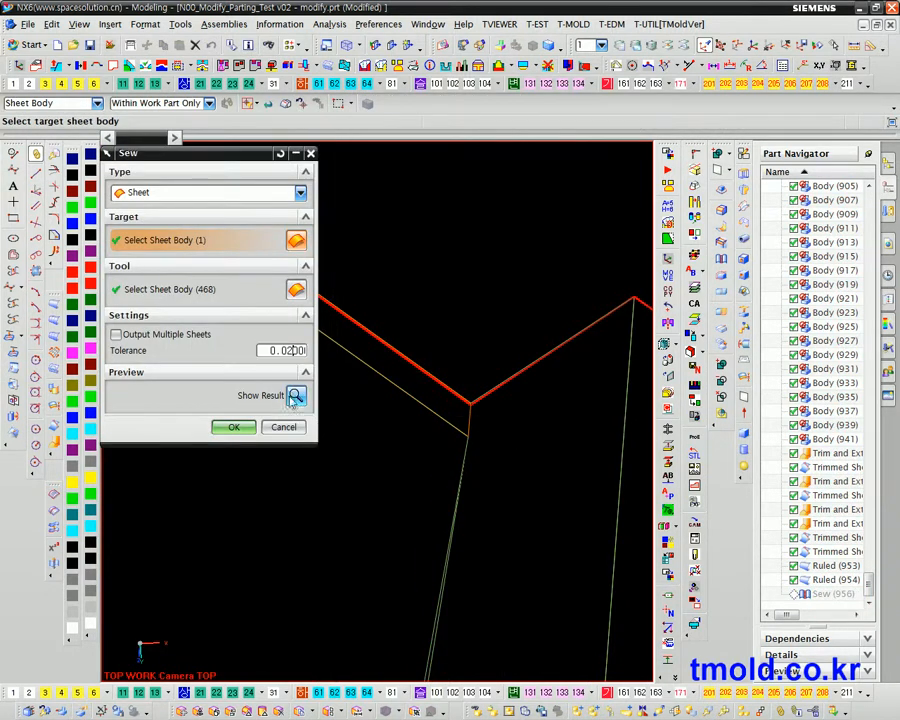
pyautogui.click(238, 430)
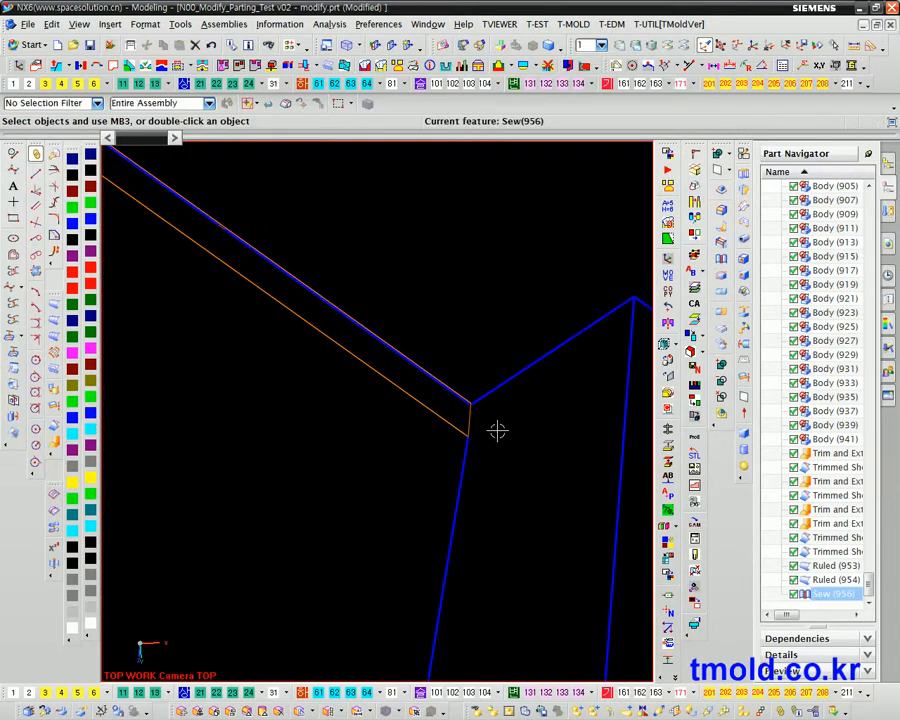
# Step: Check whether the sewn model is a solid by filtering selection to Solid Body, and restore No Selection Filter
pyautogui.scroll(-10, 522, 508)
pyautogui.keyDown('shift'); pyautogui.moveTo(543, 265); pyautogui.dragTo(252, 320, button='middle'); pyautogui.keyUp('shift')
pyautogui.click(55, 104)
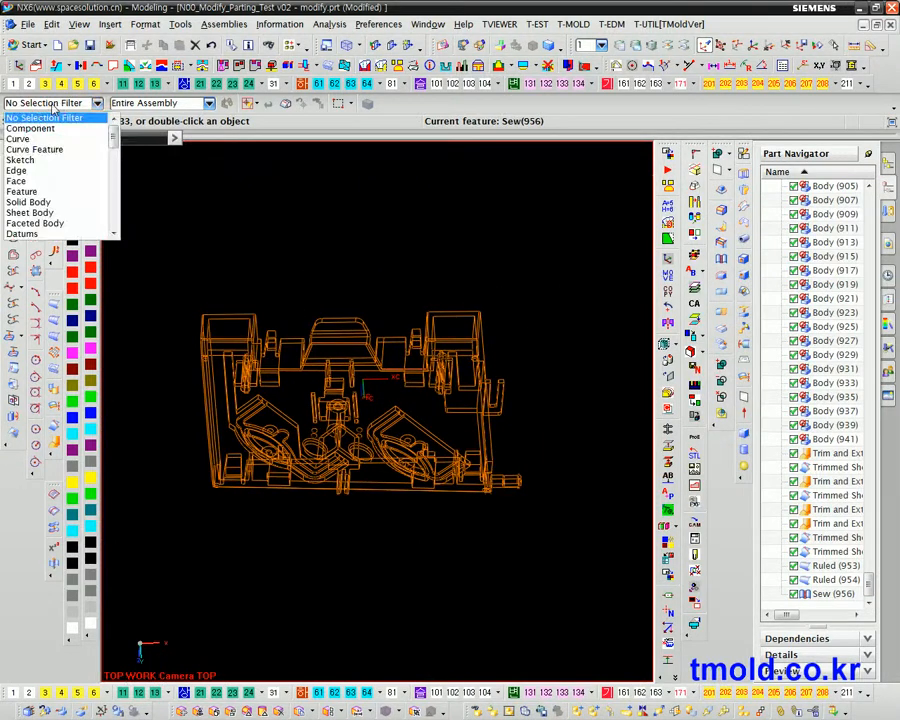
pyautogui.click(25, 202)
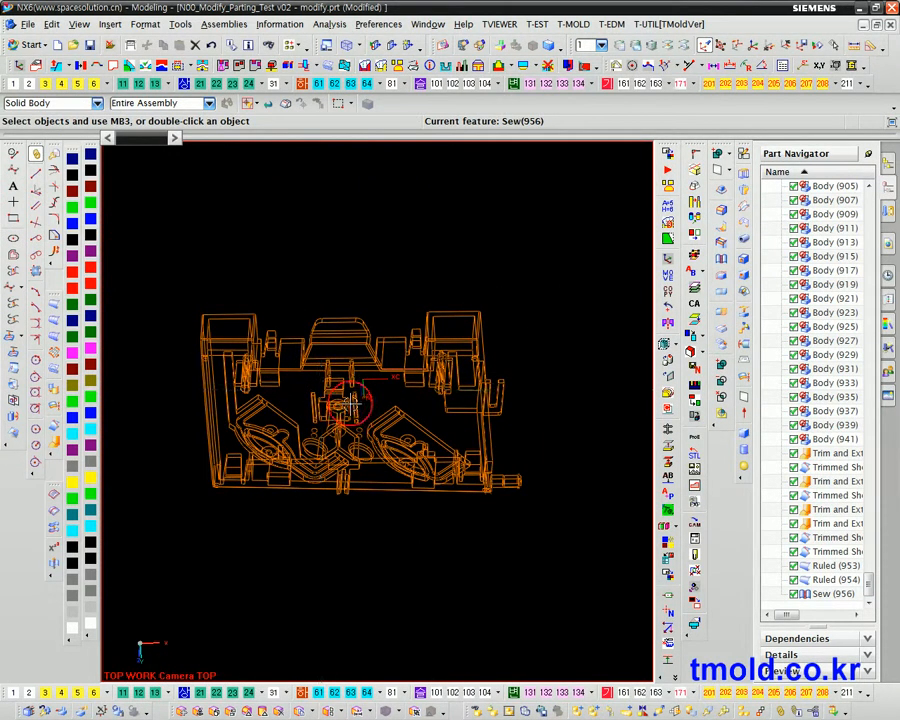
pyautogui.click(44, 105)
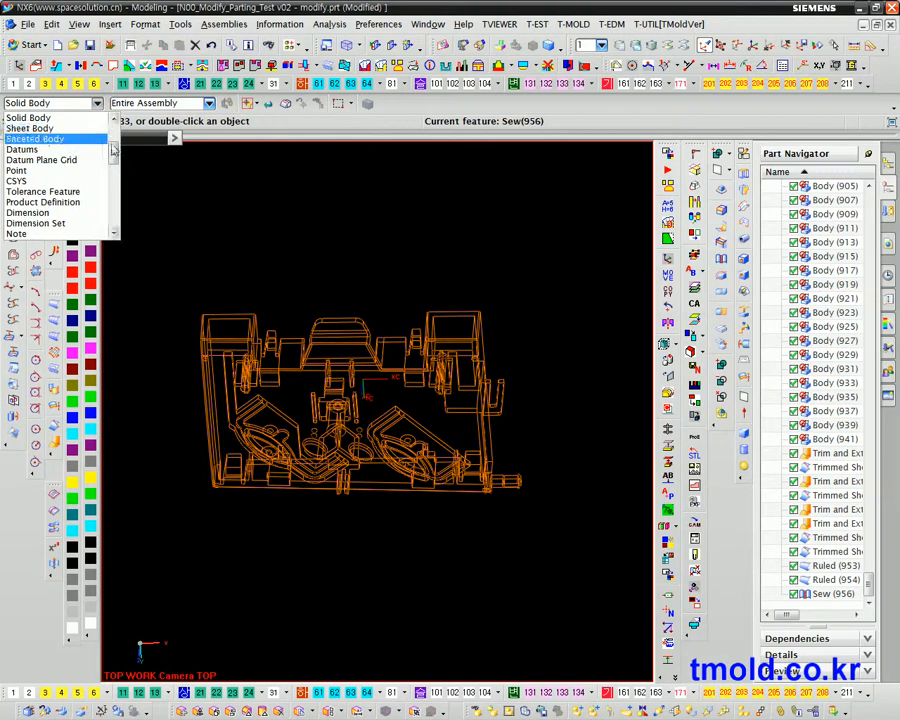
pyautogui.scroll(3, 94, 154)
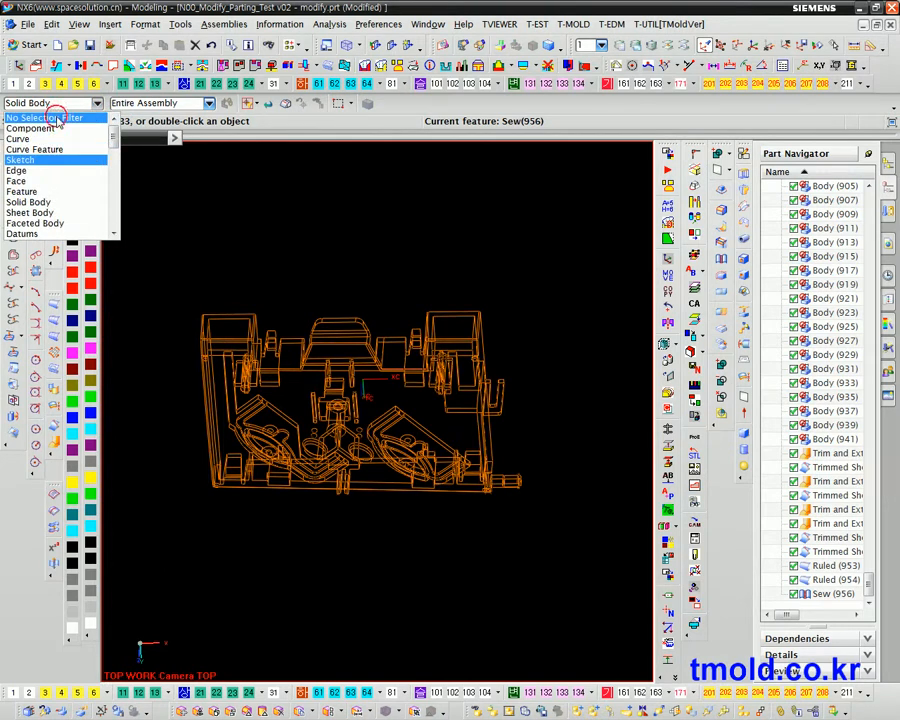
pyautogui.click(58, 119)
# Step: Run Examine Geometry on the sewn model and inspect the highlighted Consistency results around the central notch and the neighbouring pocket
pyautogui.moveTo(571, 285); pyautogui.dragTo(497, 160, button='middle')
pyautogui.click(330, 24)
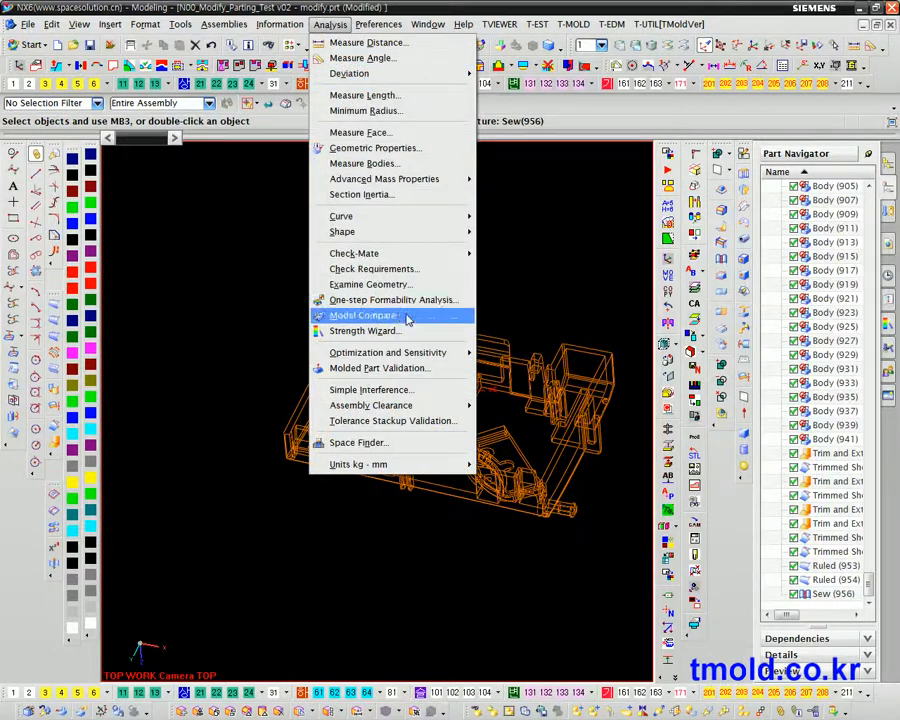
pyautogui.click(381, 285)
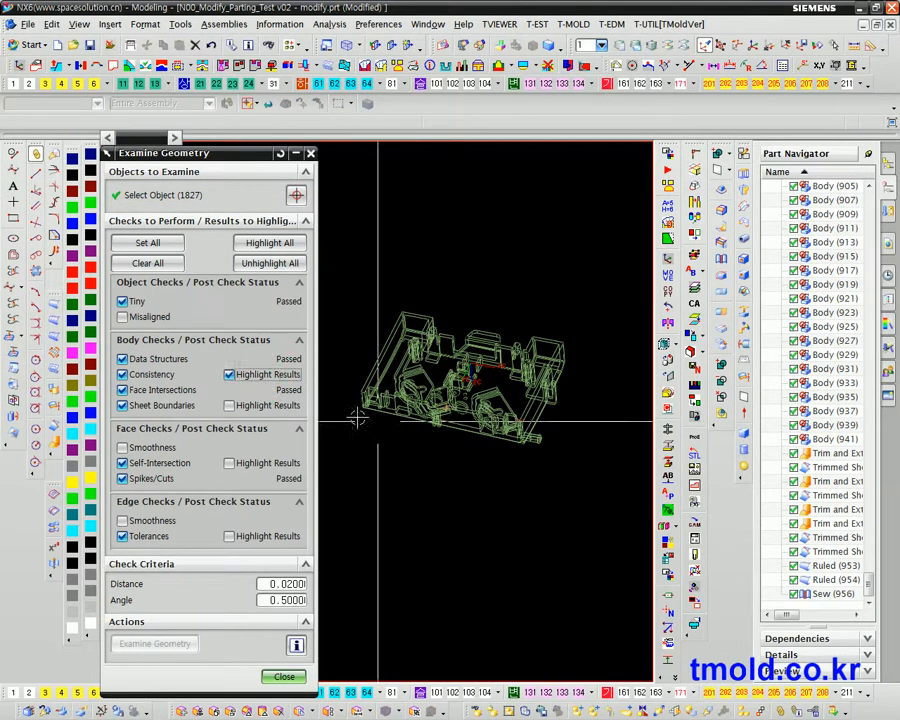
pyautogui.scroll(-5, 502, 446)
pyautogui.moveTo(553, 587); pyautogui.dragTo(510, 532, button='middle')
pyautogui.scroll(3, 514, 500)
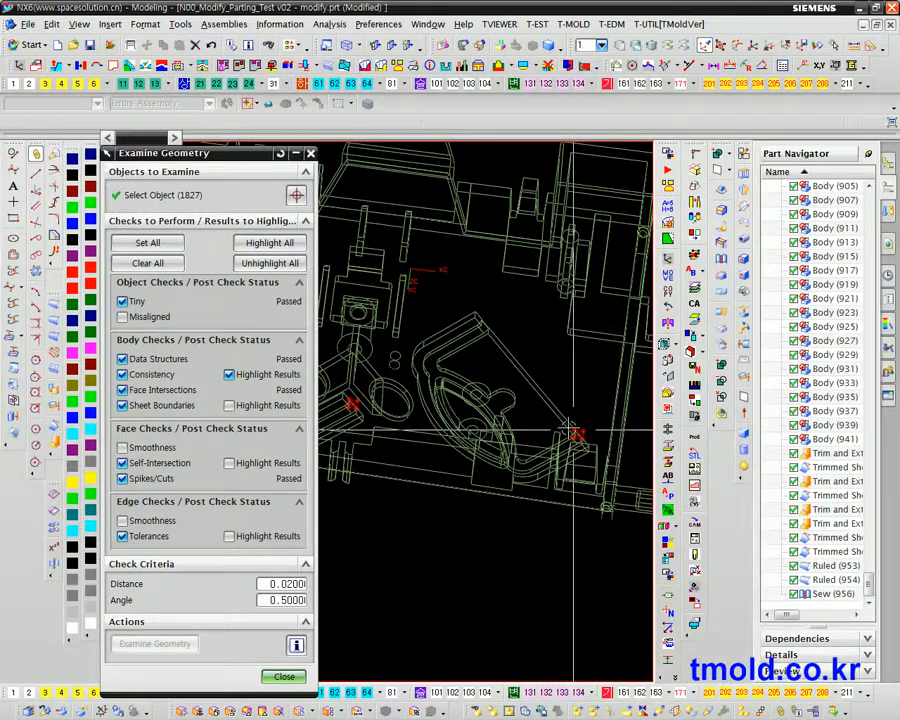
pyautogui.scroll(-6, 352, 390)
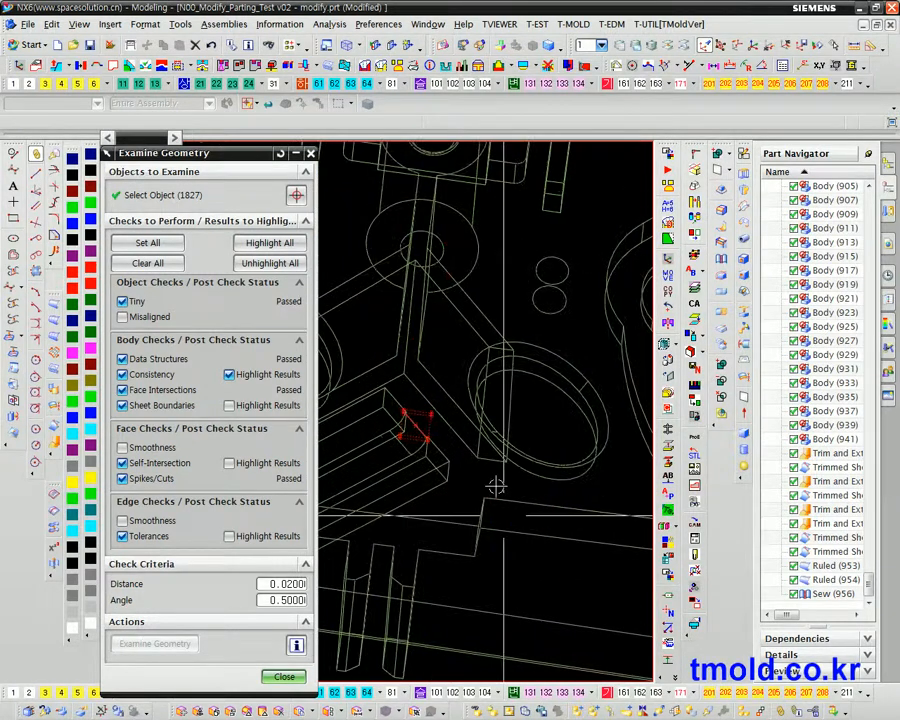
pyautogui.scroll(5, 440, 452)
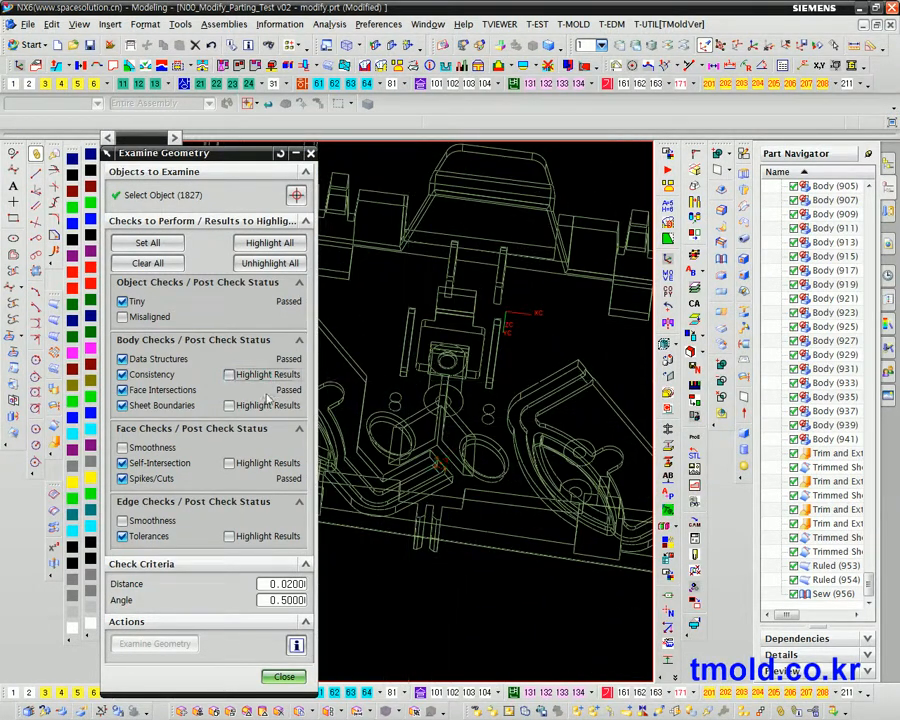
pyautogui.click(285, 677)
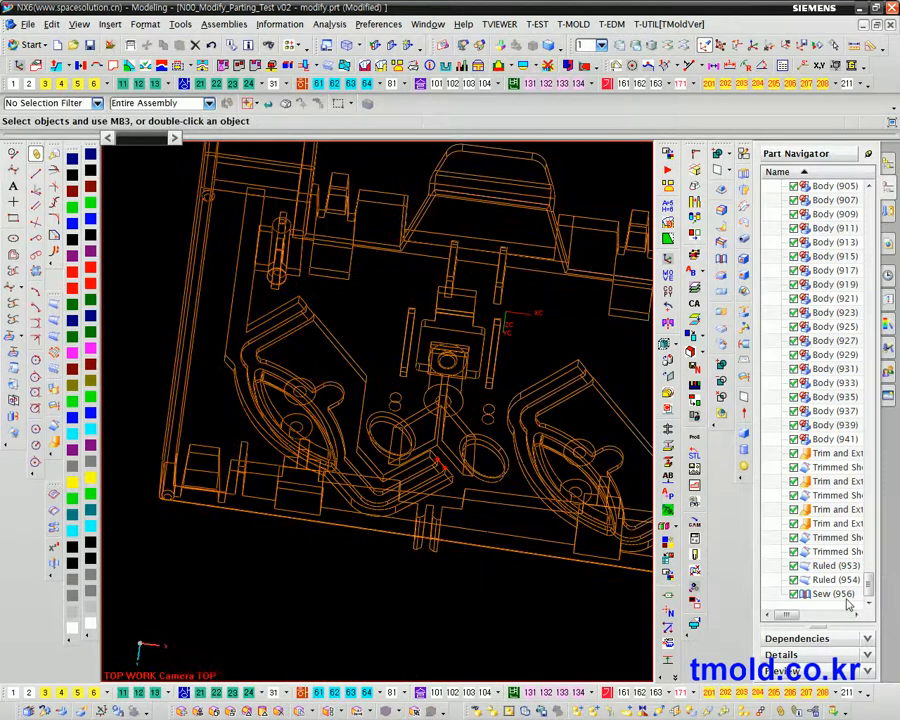
# Step: Delete the Sew (956) feature to return the model to separate sheets at the central notch
pyautogui.click(826, 594)
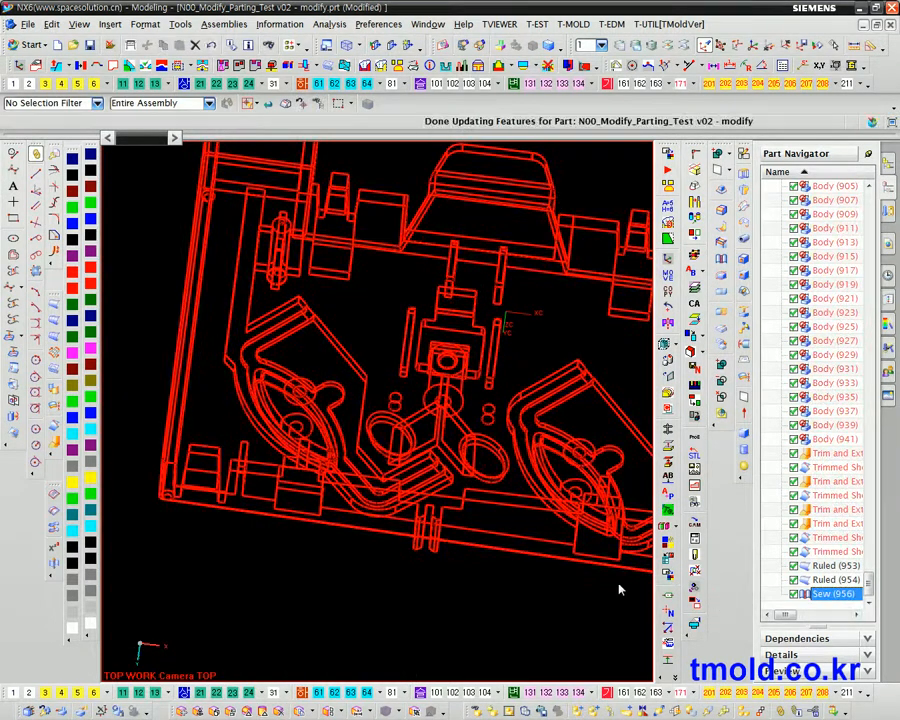
pyautogui.scroll(-4, 502, 592)
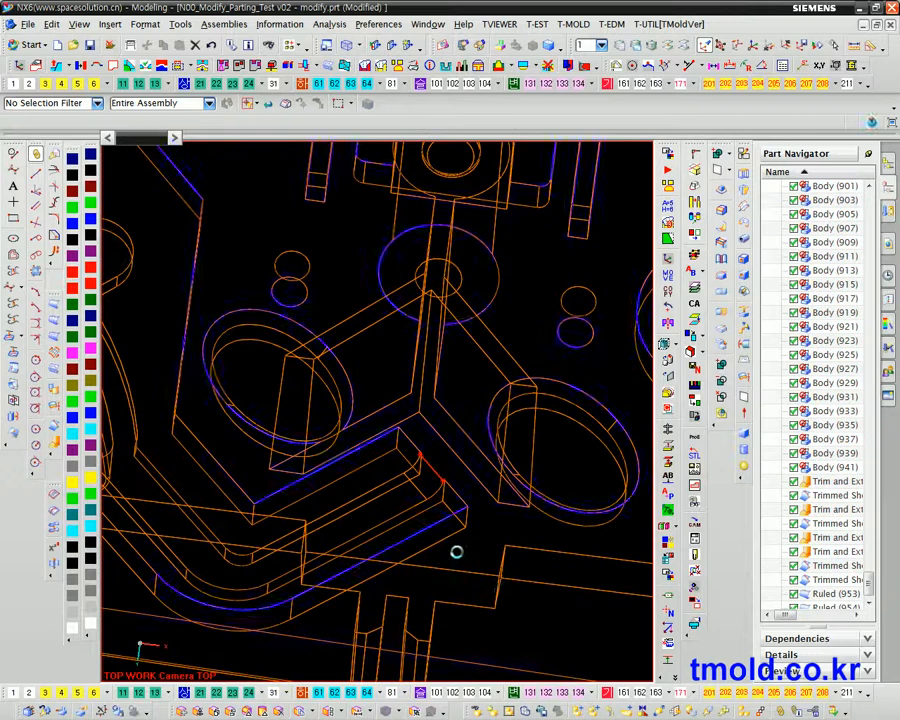
pyautogui.scroll(-3, 456, 552)
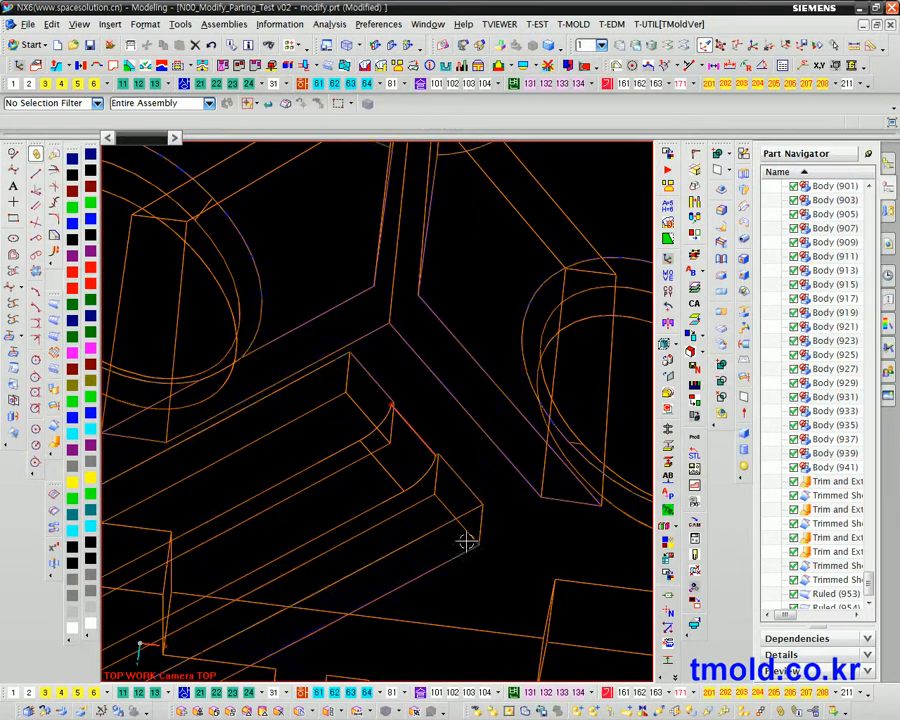
pyautogui.scroll(-2, 462, 510)
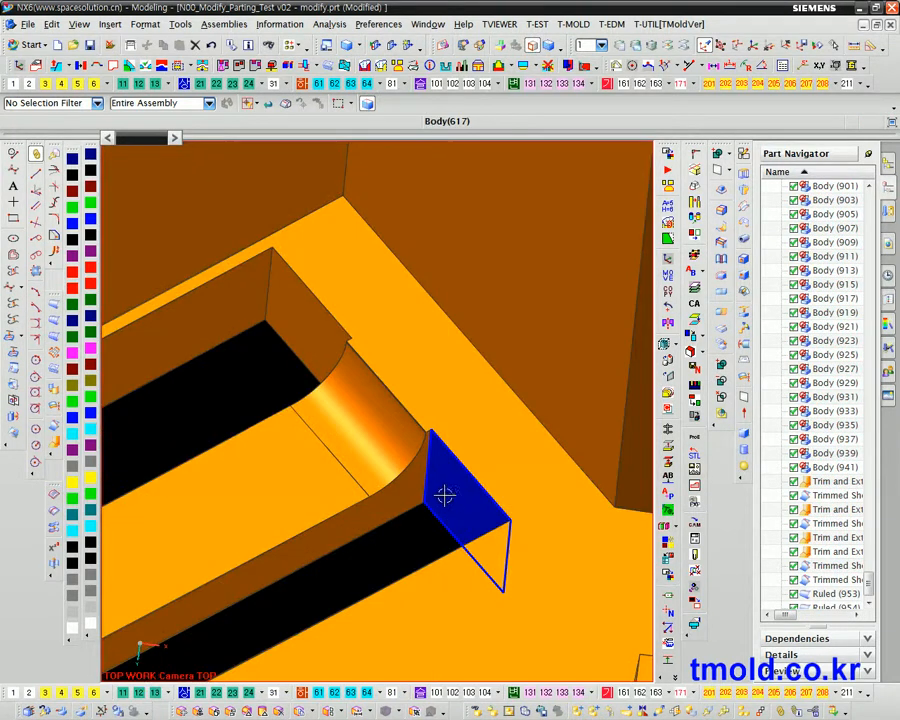
pyautogui.scroll(-2, 460, 540)
pyautogui.moveTo(386, 484)
pyautogui.mouseDown(button='middle')
pyautogui.moveTo(390, 464)
pyautogui.moveTo(416, 470)
pyautogui.moveTo(395, 483)
pyautogui.moveTo(394, 380)
pyautogui.moveTo(446, 463)
pyautogui.moveTo(388, 458)
pyautogui.mouseUp(button='middle')
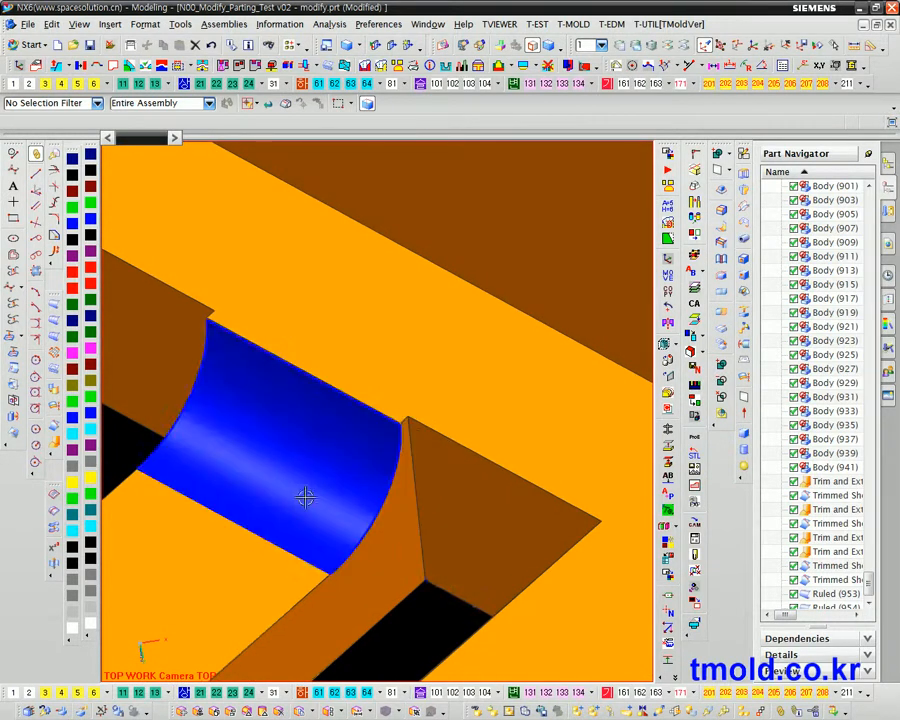
pyautogui.click(392, 554)
pyautogui.moveTo(392, 554); pyautogui.dragTo(396, 524, button='middle')
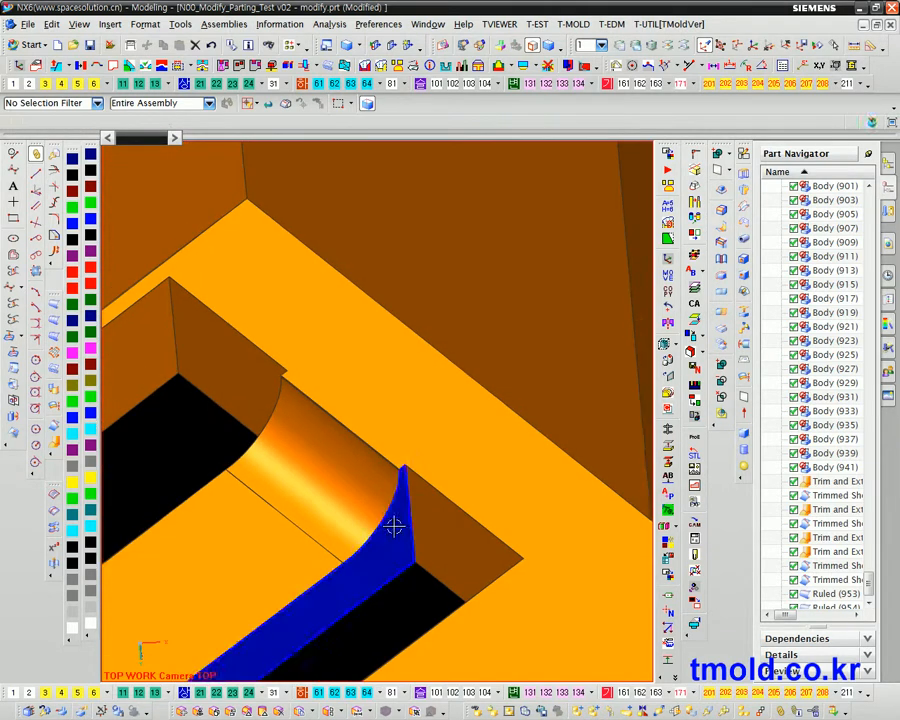
# Step: Isolate the notch's curved face, its adjoining side and flat faces, and the ruled surfaces by hiding the other bodies
pyautogui.hotkey('ctrl', 'b')
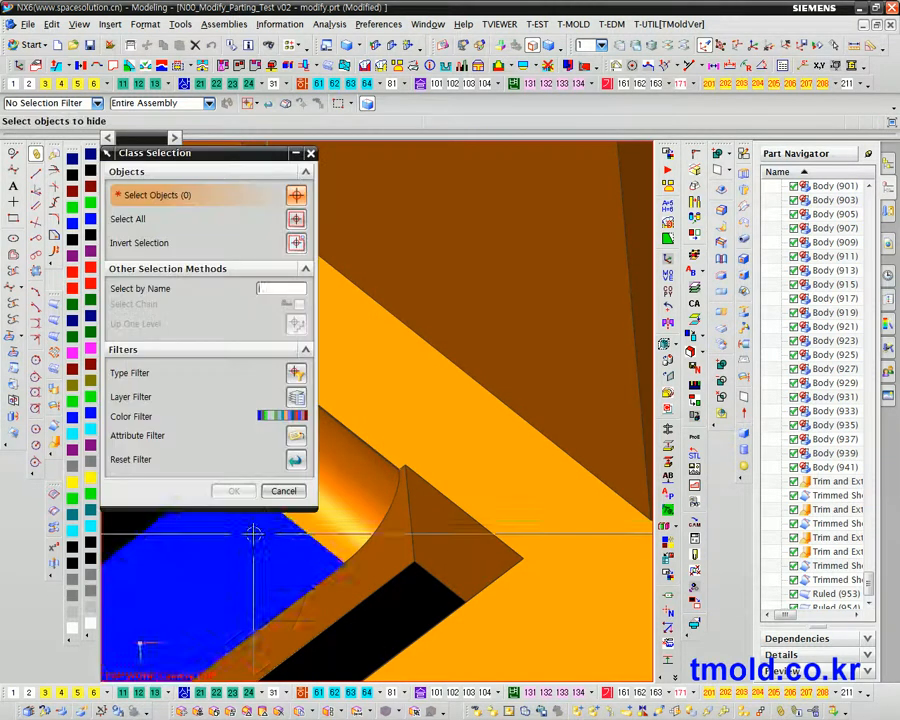
pyautogui.click(339, 511)
pyautogui.click(385, 537)
pyautogui.moveTo(394, 488); pyautogui.dragTo(338, 438, button='middle')
pyautogui.click(439, 433)
pyautogui.scroll(5, 439, 433)
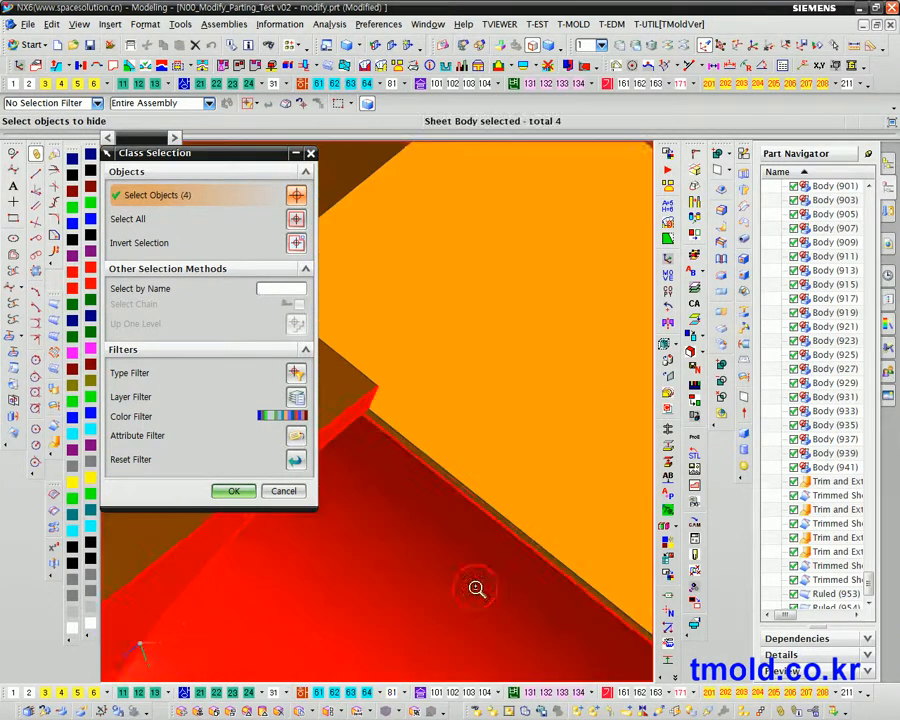
pyautogui.moveTo(360, 421); pyautogui.dragTo(424, 558, button='middle')
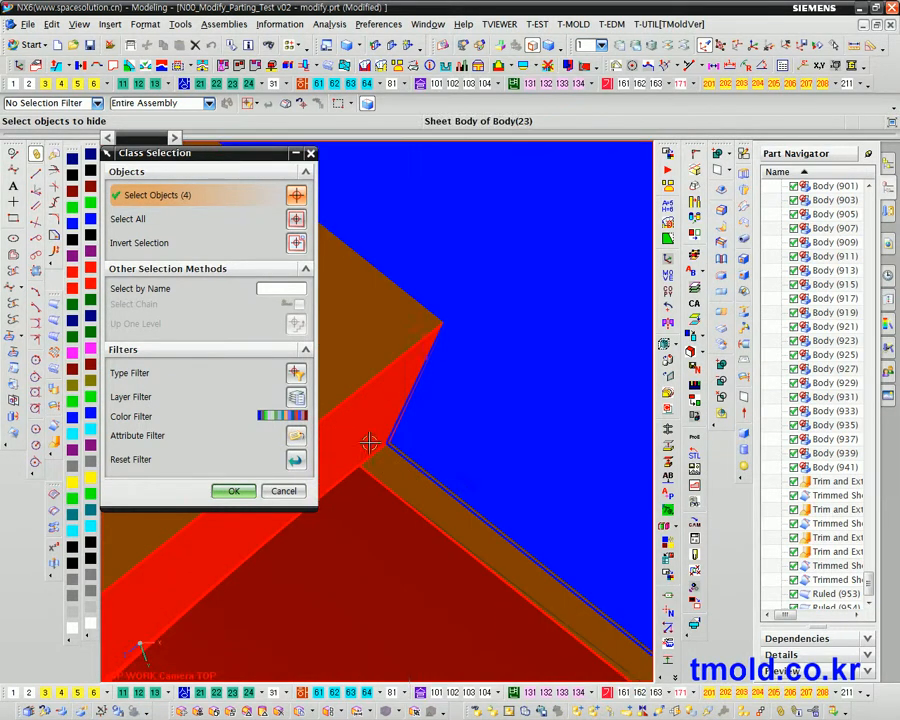
pyautogui.moveTo(380, 444); pyautogui.dragTo(458, 545)
pyautogui.keyDown('ctrl'); pyautogui.moveTo(476, 579); pyautogui.dragTo(436, 440, button='middle'); pyautogui.keyUp('ctrl')
pyautogui.middleClick(510, 560)
# Step: Examine up close how the ruled surfaces meet the curved, side and flat faces at the notch corner
pyautogui.moveTo(363, 549); pyautogui.dragTo(376, 285, button='middle')
pyautogui.keyDown('ctrl'); pyautogui.moveTo(434, 466); pyautogui.dragTo(440, 631, button='middle'); pyautogui.keyUp('ctrl')
pyautogui.keyDown('shift'); pyautogui.moveTo(440, 631); pyautogui.dragTo(493, 498, button='middle'); pyautogui.keyUp('shift')
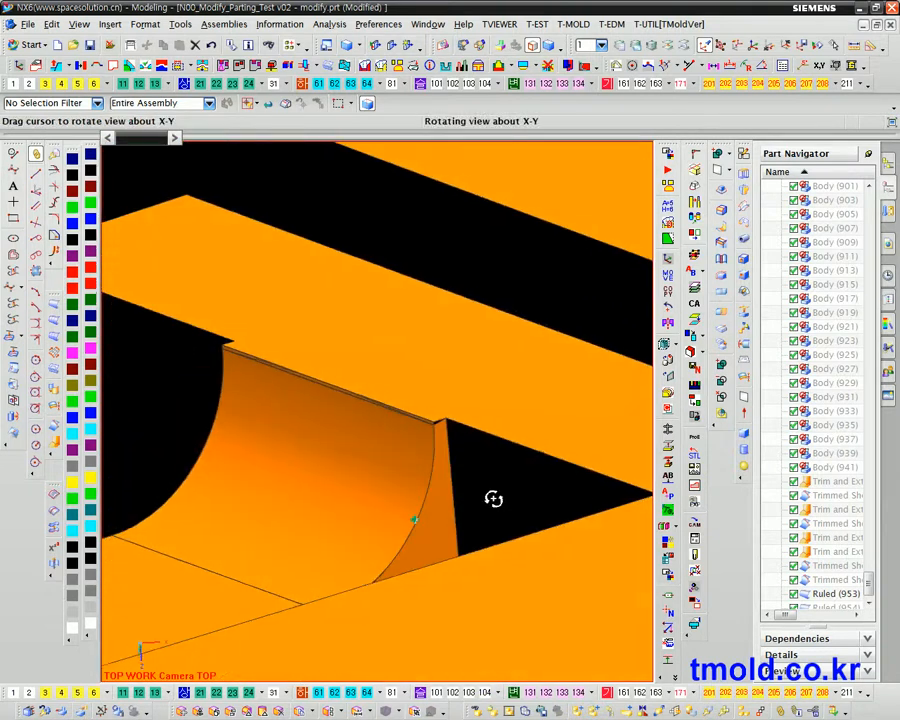
pyautogui.keyDown('ctrl'); pyautogui.moveTo(440, 413); pyautogui.dragTo(520, 590, button='middle'); pyautogui.keyUp('ctrl')
pyautogui.press('w')
pyautogui.press('w')
pyautogui.scroll(-2, 491, 504)
pyautogui.press('w')
pyautogui.keyDown('ctrl'); pyautogui.moveTo(441, 539); pyautogui.dragTo(474, 563, button='middle'); pyautogui.keyUp('ctrl')
pyautogui.press('w')
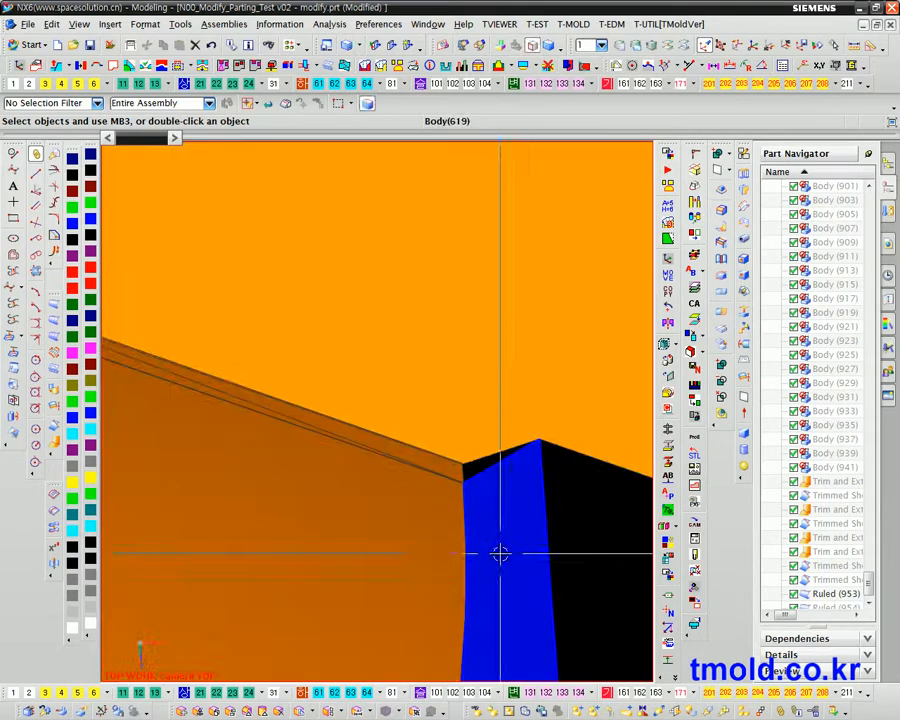
pyautogui.keyDown('ctrl'); pyautogui.moveTo(448, 508); pyautogui.dragTo(480, 478, button='middle'); pyautogui.keyUp('ctrl')
pyautogui.moveTo(480, 478)
pyautogui.keyDown('shift'); pyautogui.mouseDown(button='middle')
pyautogui.moveTo(520, 474)
pyautogui.moveTo(613, 489)
pyautogui.mouseUp(button='middle'); pyautogui.keyUp('shift')
pyautogui.moveTo(613, 489)
pyautogui.keyDown('ctrl'); pyautogui.mouseDown(button='middle')
pyautogui.moveTo(596, 474)
pyautogui.moveTo(635, 638)
pyautogui.mouseUp(button='middle'); pyautogui.keyUp('ctrl')
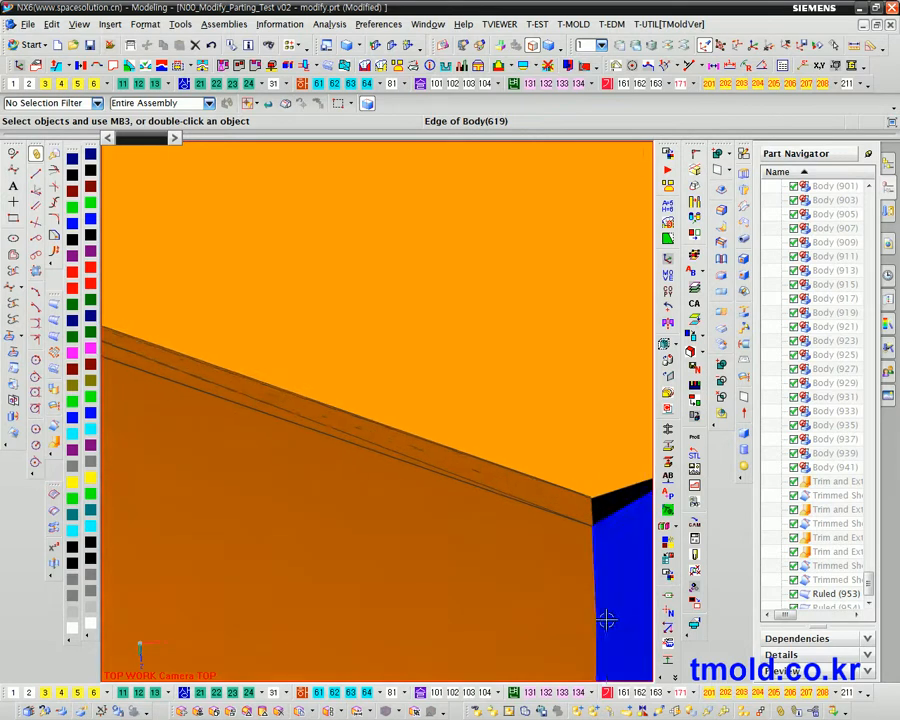
# Step: Hide the ruled surfaces that bridge the gap, keeping the curved, side and flat faces displayed
pyautogui.hotkey('ctrl', 'b')
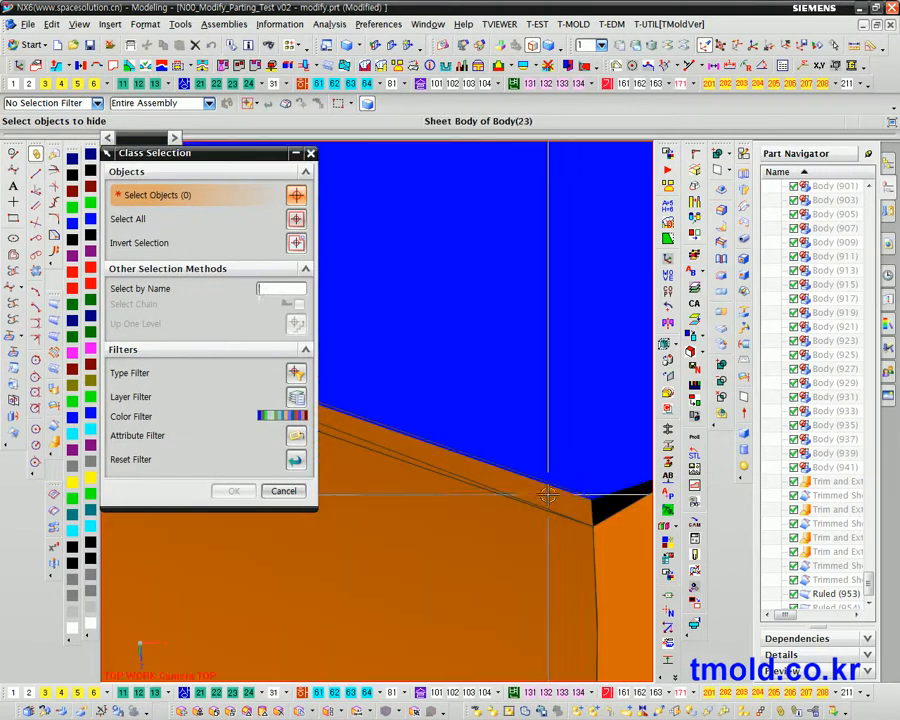
pyautogui.press('Escape')
pyautogui.keyDown('ctrl'); pyautogui.moveTo(552, 549); pyautogui.dragTo(553, 408, button='middle'); pyautogui.keyUp('ctrl')
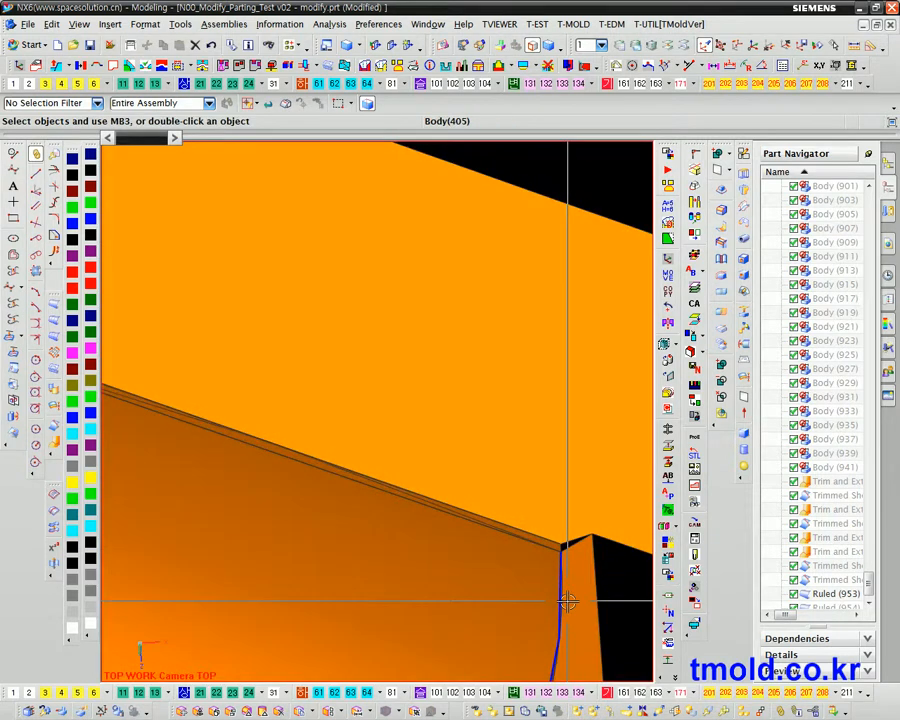
pyautogui.hotkey('ctrl', 'b')
pyautogui.moveTo(600, 587); pyautogui.dragTo(472, 459)
pyautogui.keyDown('shift'); pyautogui.click(526, 597); pyautogui.keyUp('shift')
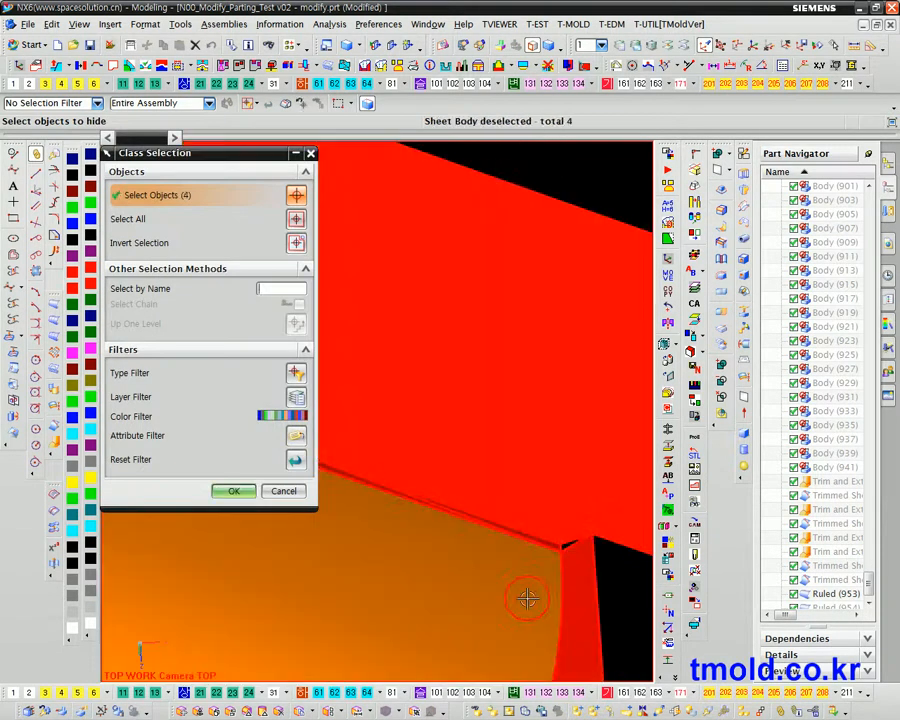
pyautogui.keyDown('shift'); pyautogui.click(571, 580); pyautogui.keyUp('shift')
pyautogui.keyDown('shift'); pyautogui.click(566, 524); pyautogui.keyUp('shift')
pyautogui.middleClick(495, 548)
pyautogui.keyDown('ctrl'); pyautogui.moveTo(524, 573); pyautogui.dragTo(528, 528, button='middle'); pyautogui.keyUp('ctrl')
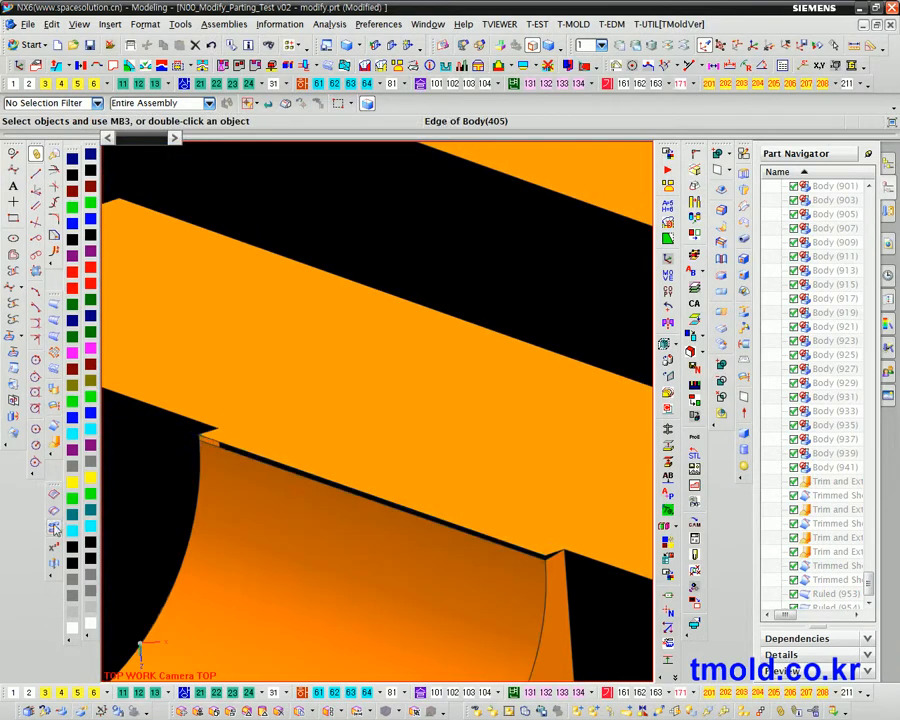
# Step: Extend the curved face's upper edge by a distance of 1 mm using Trim and Extend with Natural Curvature
pyautogui.click(55, 437)
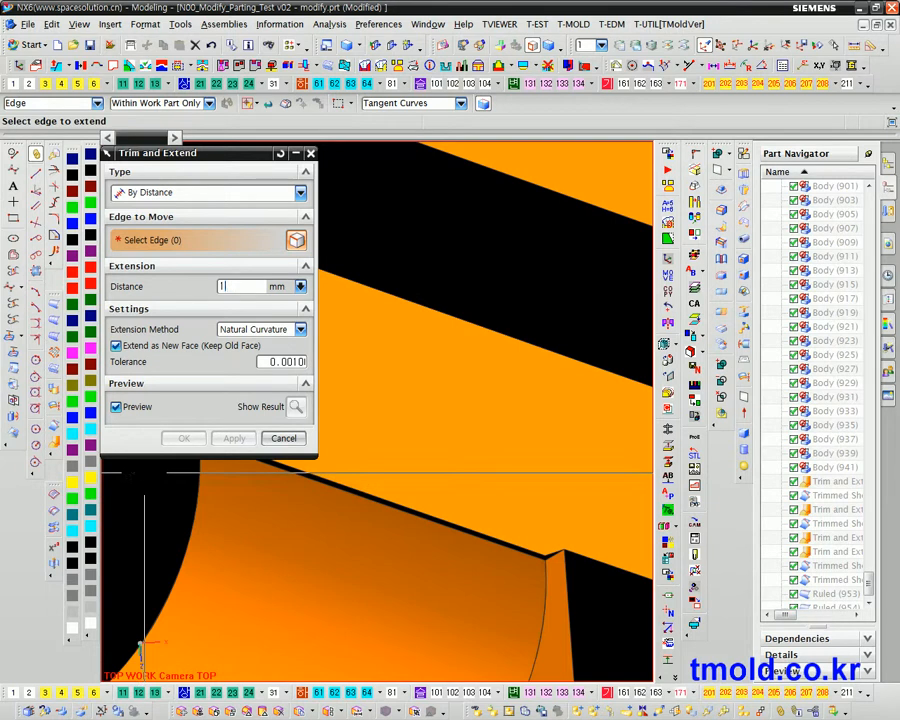
pyautogui.click(355, 497)
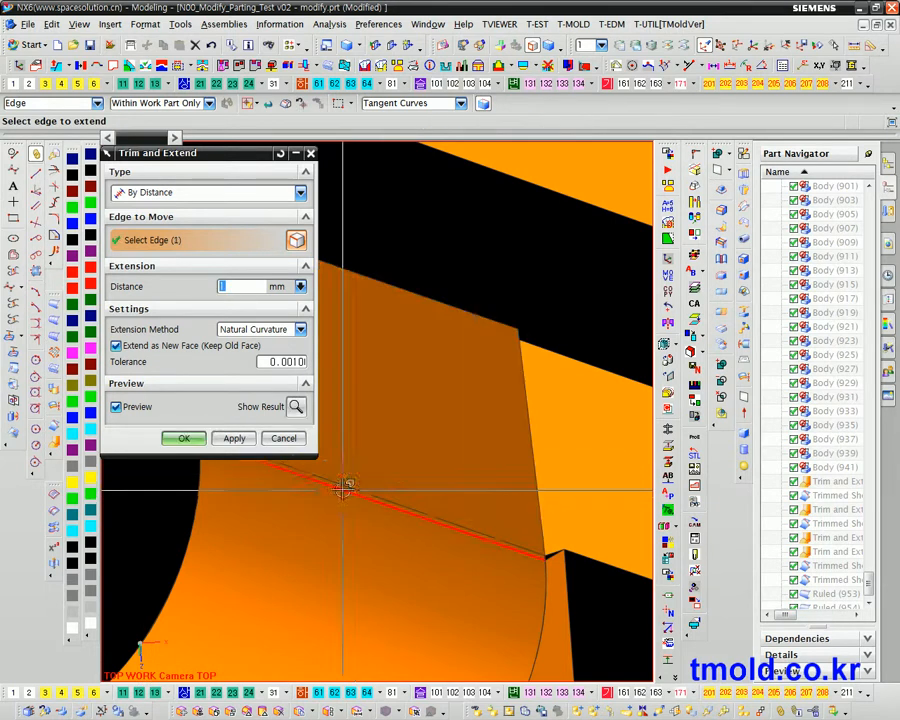
pyautogui.click(234, 438)
pyautogui.keyDown('ctrl'); pyautogui.moveTo(574, 550); pyautogui.dragTo(581, 598, button='middle'); pyautogui.keyUp('ctrl')
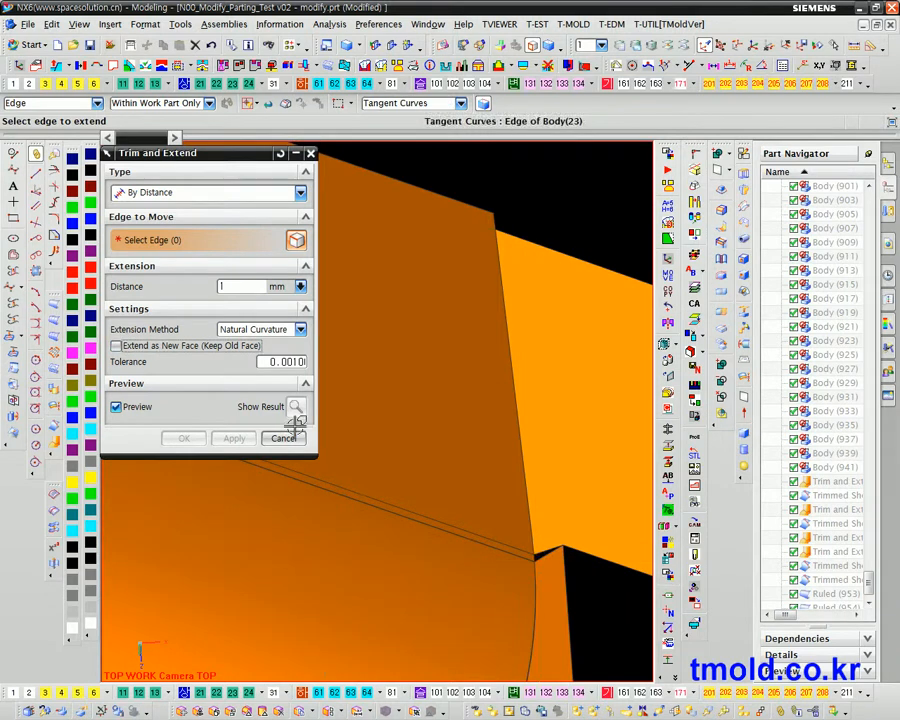
pyautogui.middleClick(548, 550)
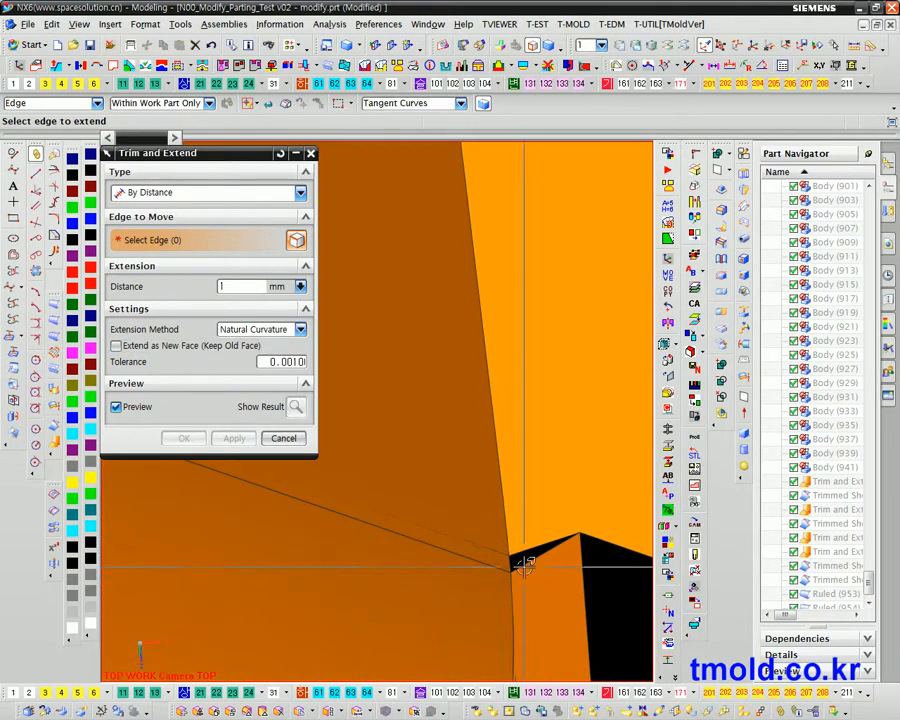
# Step: Hide the flat face and extend the narrow side wall's top edge by 1 mm with Extend as New Face turned off
pyautogui.hotkey('ctrl', 'b')
pyautogui.click(534, 490)
pyautogui.middleClick(549, 536)
pyautogui.click(546, 542)
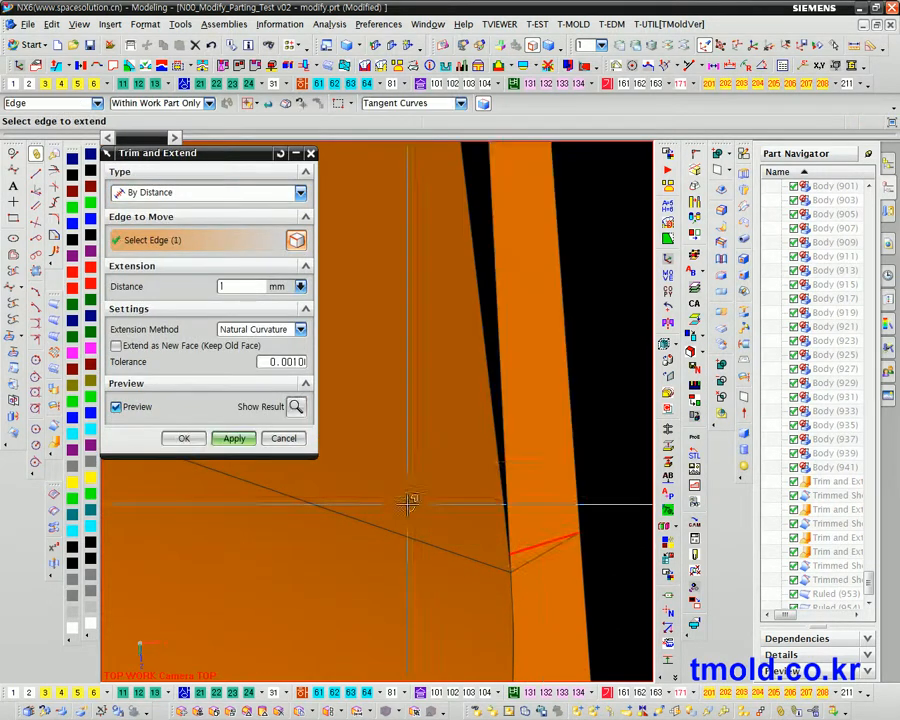
pyautogui.click(233, 441)
# Step: Finish extending and inspect both ends of the extended curved face and side wall in shaded and wireframe display
pyautogui.scroll(-4, 536, 420)
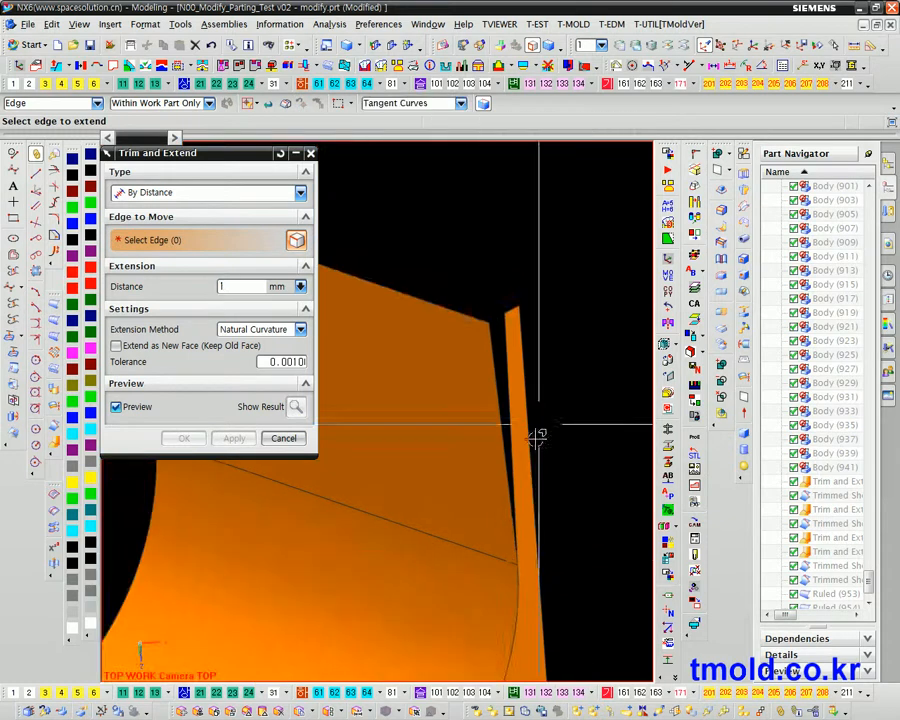
pyautogui.moveTo(520, 496); pyautogui.dragTo(580, 495, button='middle')
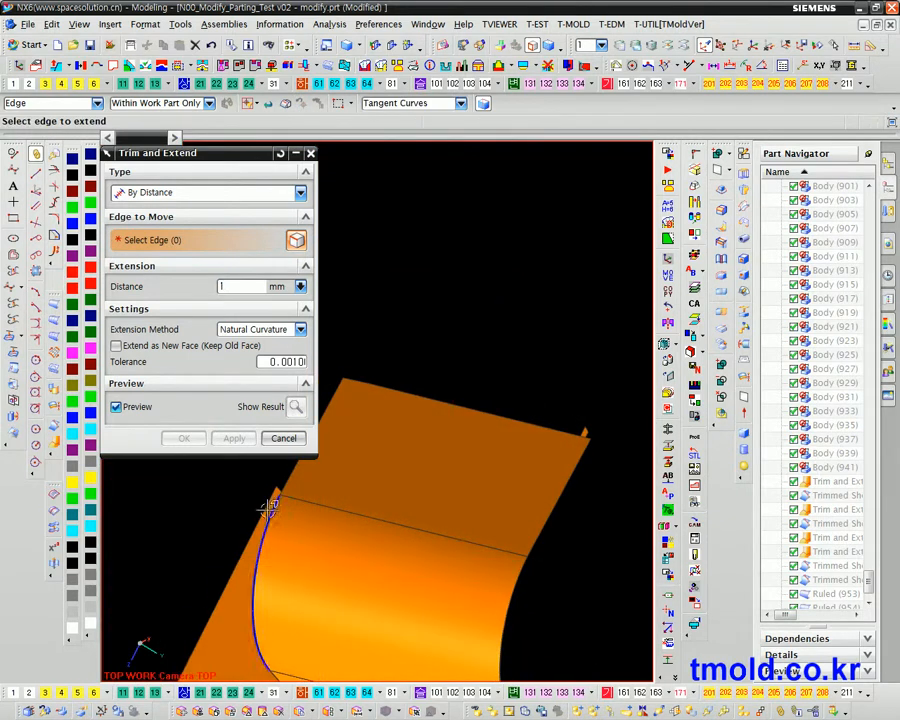
pyautogui.scroll(3, 322, 587)
pyautogui.scroll(2, 322, 587)
pyautogui.click(285, 444)
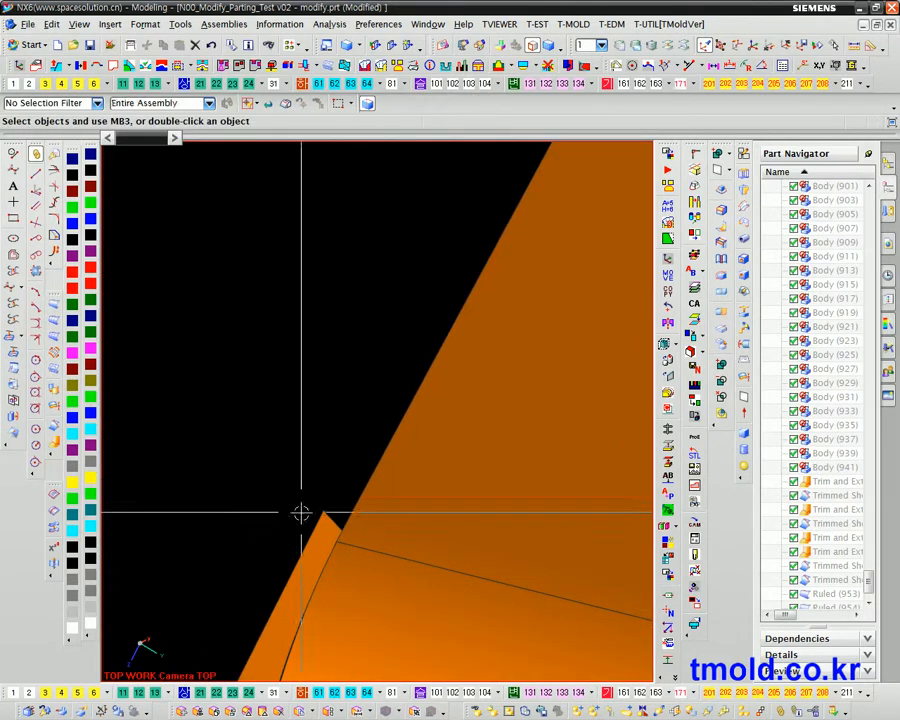
pyautogui.scroll(-2, 301, 511)
pyautogui.moveTo(300, 510); pyautogui.dragTo(295, 485, button='right')
pyautogui.moveTo(295, 501); pyautogui.dragTo(424, 561, button='middle')
pyautogui.scroll(-1, 870, 598)
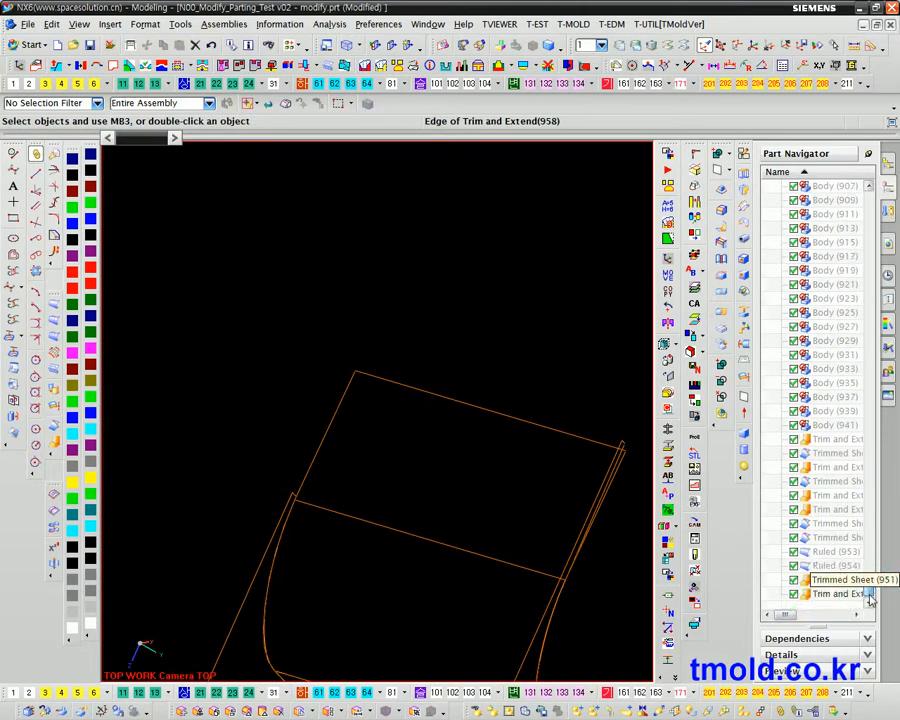
# Step: Edit the curved face's Trim and Extend feature to turn off Extend as New Face, keeping the 1 mm distance
pyautogui.doubleClick(833, 590)
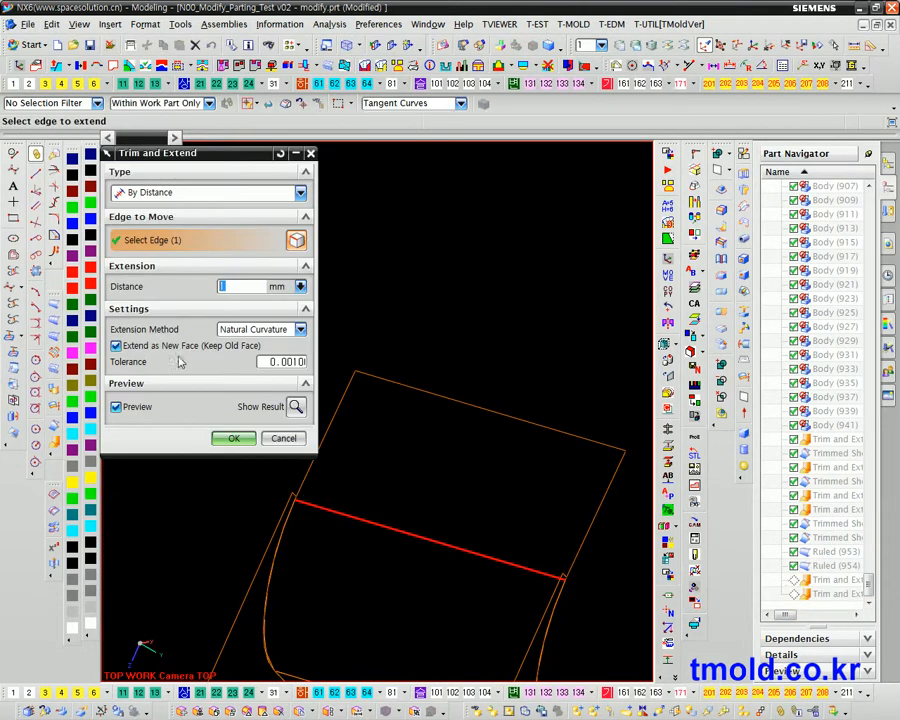
pyautogui.click(231, 439)
pyautogui.moveTo(281, 452); pyautogui.dragTo(357, 527, button='middle')
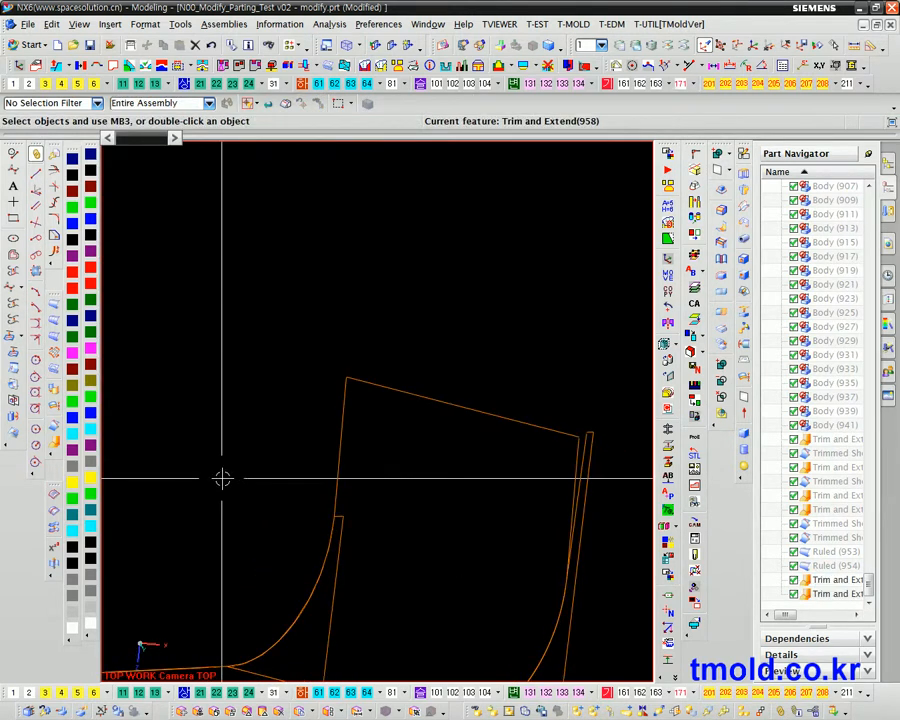
# Step: Show the hidden flat face again beside the extended curved face and side wall at the notch corner
pyautogui.hotkey('ctrl', 'shift', 'k')
pyautogui.scroll(-3, 358, 542)
pyautogui.moveTo(358, 542); pyautogui.dragTo(376, 524, button='middle')
pyautogui.moveTo(447, 549); pyautogui.dragTo(545, 570, button='middle')
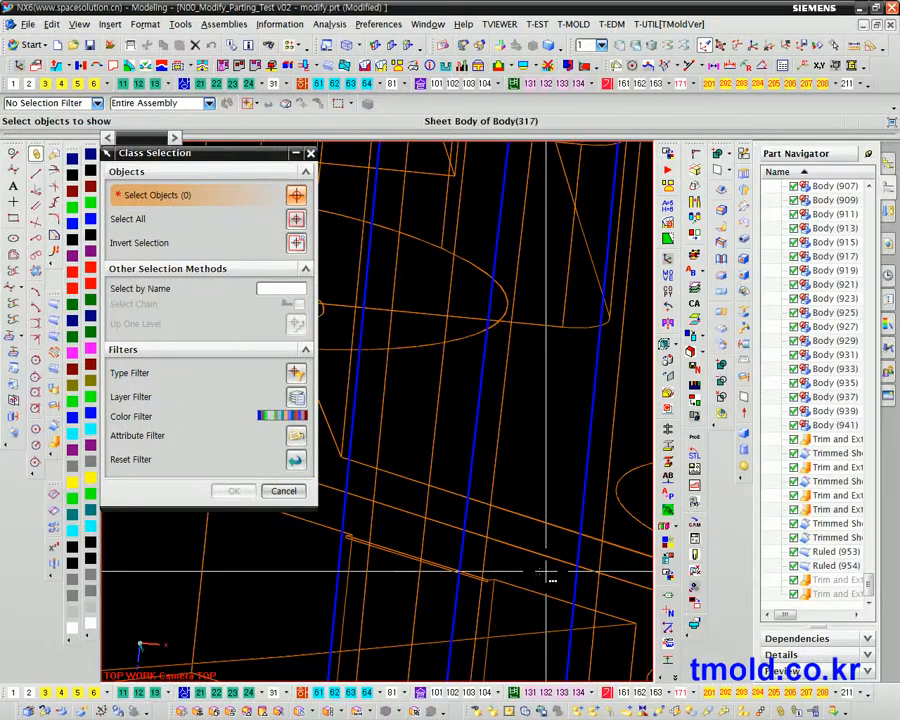
pyautogui.click(546, 571)
pyautogui.click(601, 603)
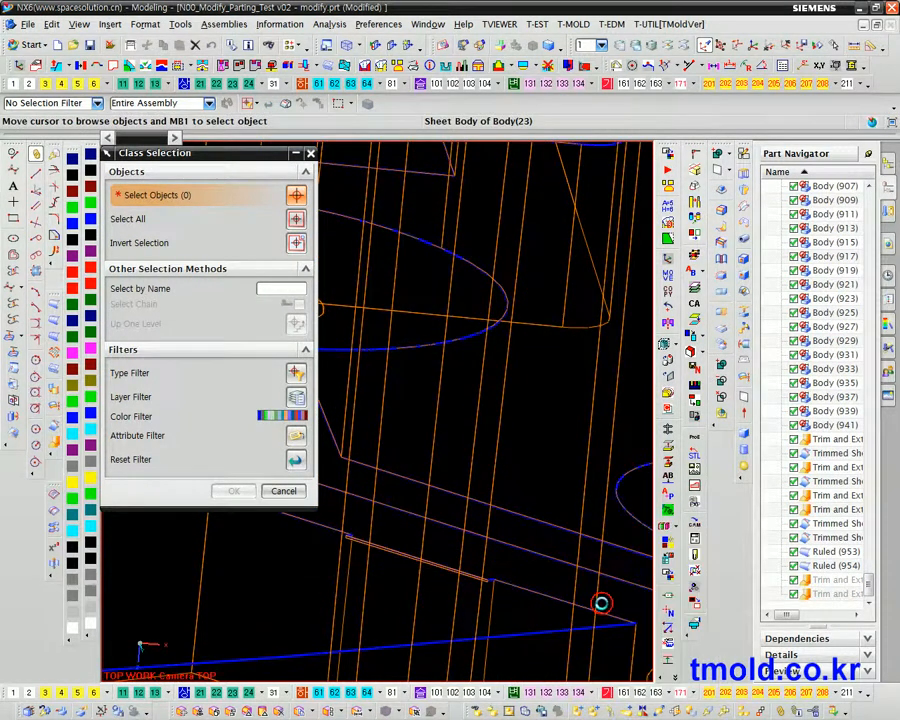
pyautogui.middleClick(601, 603)
pyautogui.scroll(6, 514, 597)
pyautogui.keyDown('ctrl'); pyautogui.moveTo(503, 667); pyautogui.dragTo(468, 572, button='middle'); pyautogui.keyUp('ctrl')
pyautogui.keyDown('shift'); pyautogui.moveTo(468, 572); pyautogui.dragTo(420, 452, button='middle'); pyautogui.keyUp('shift')
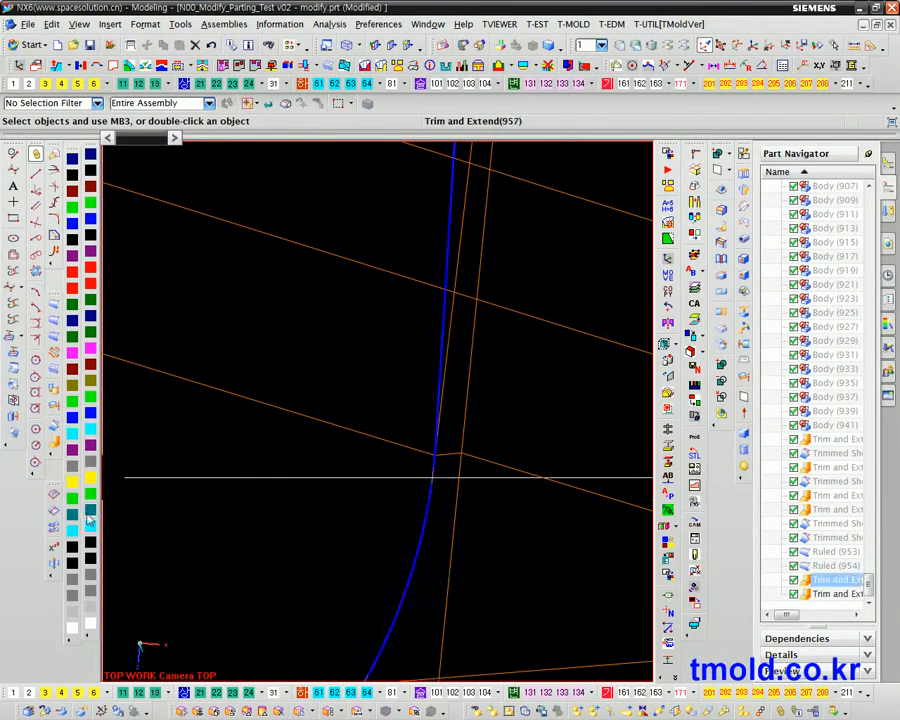
# Step: Try trimming the extended side wall with Trimmed Sheet, using the flat face's short edge as the boundary
pyautogui.click(56, 432)
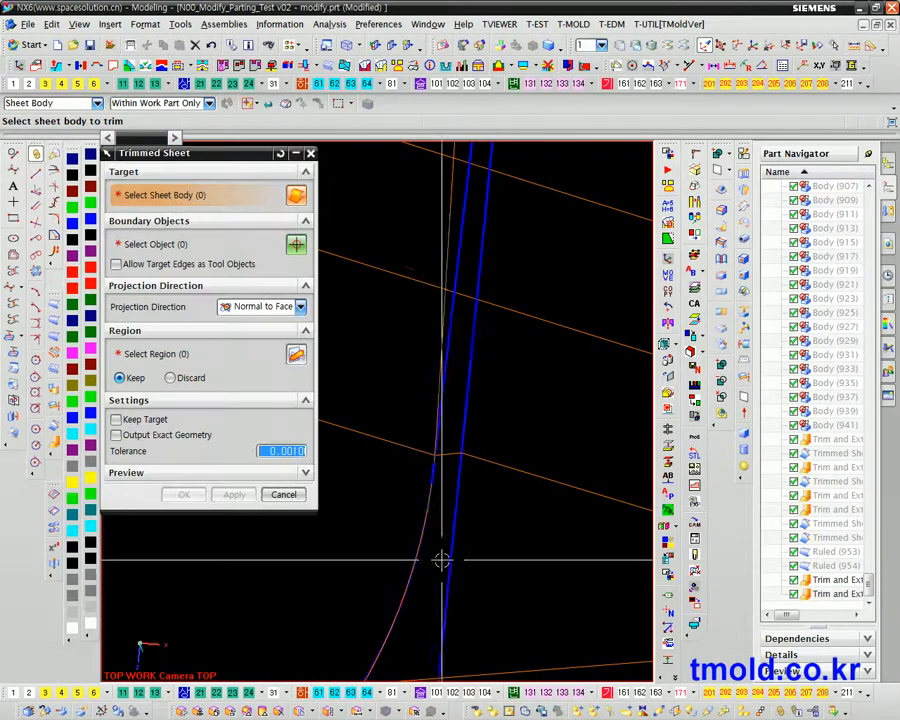
pyautogui.click(452, 456)
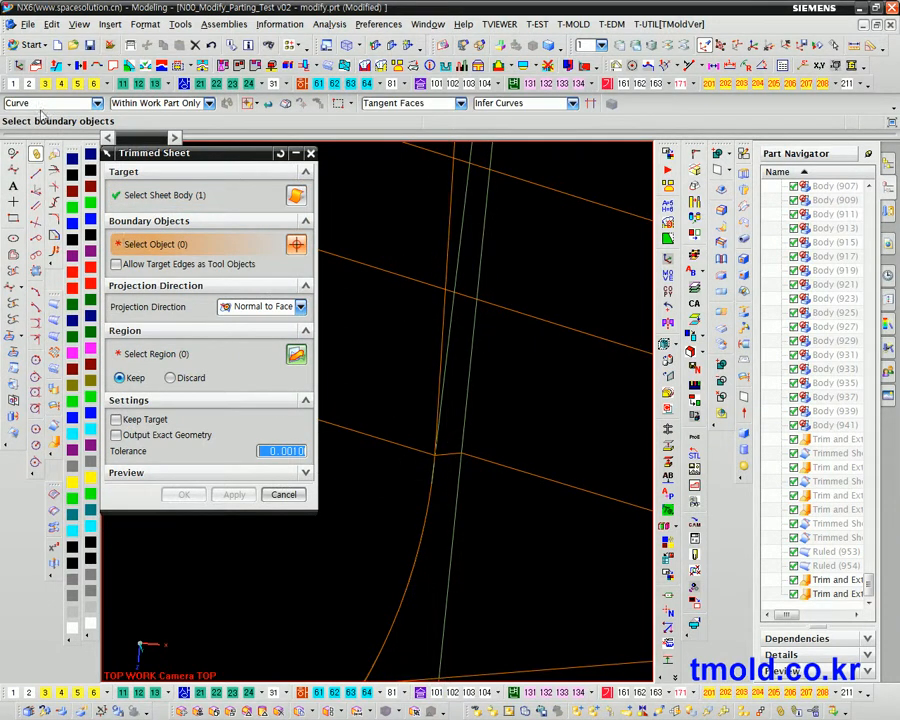
pyautogui.click(45, 103)
pyautogui.click(40, 115)
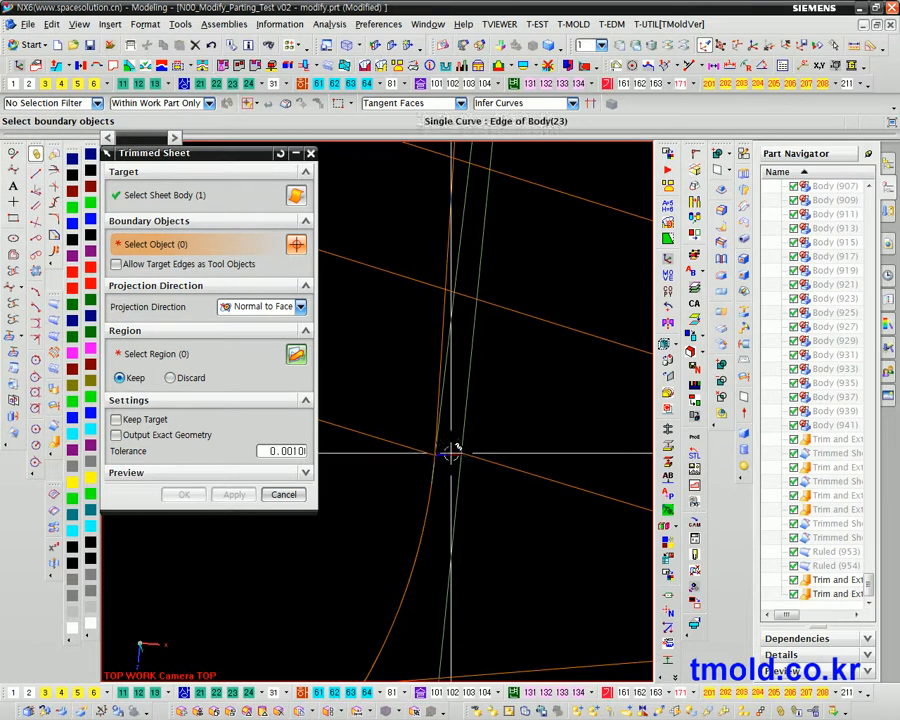
pyautogui.click(453, 457)
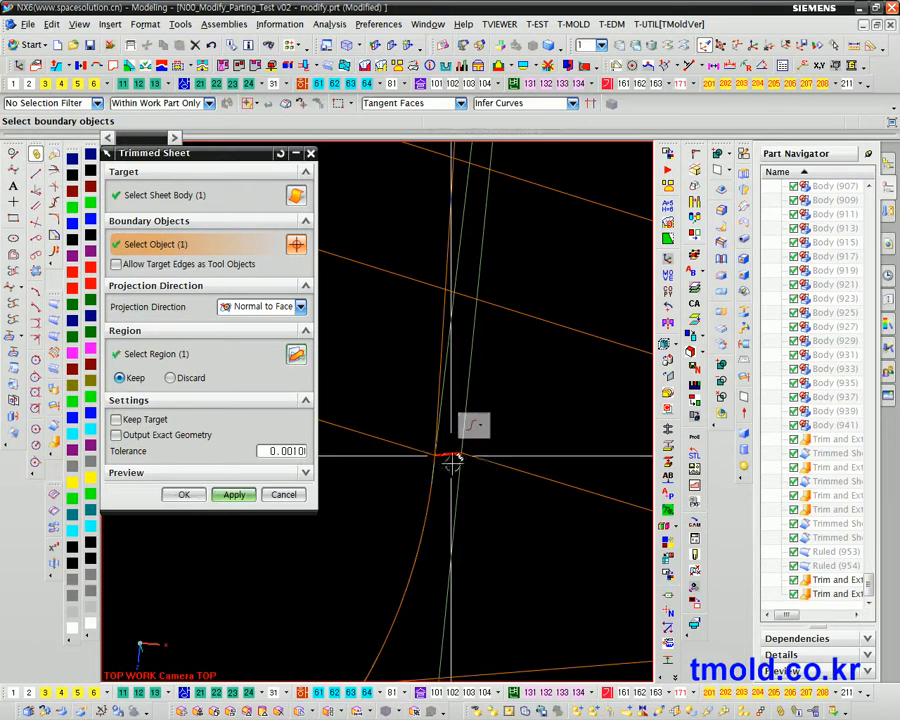
pyautogui.click(235, 500)
# Step: Try trimming the extended curved face with Trimmed Sheet, using the flat face's long edge as the boundary
pyautogui.keyDown('ctrl'); pyautogui.moveTo(410, 462); pyautogui.dragTo(434, 511, button='middle'); pyautogui.keyUp('ctrl')
pyautogui.click(404, 468)
pyautogui.click(404, 437)
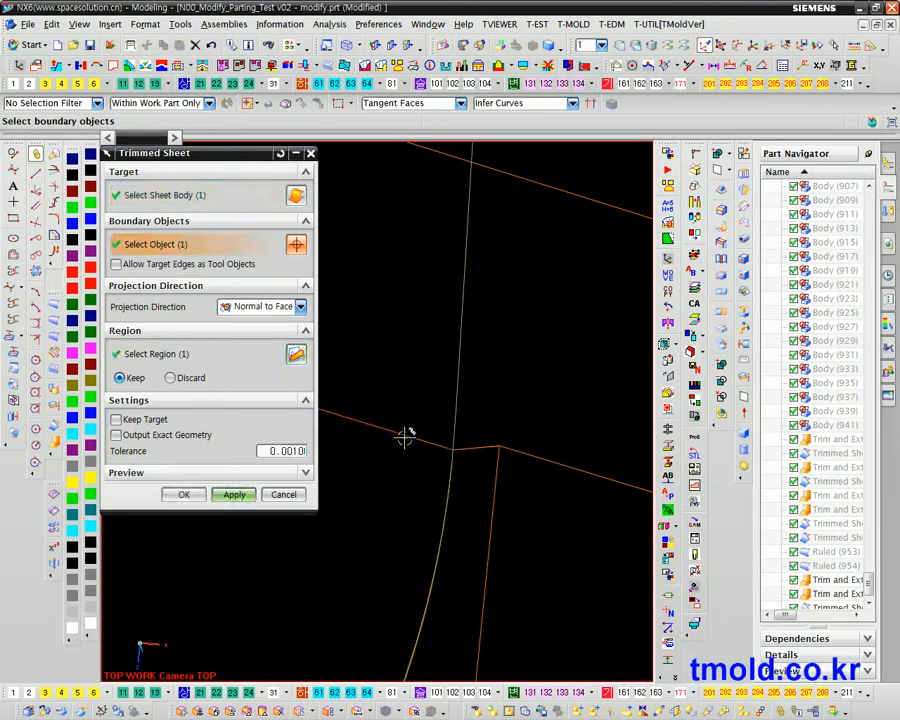
pyautogui.click(239, 502)
pyautogui.click(287, 499)
pyautogui.keyDown('ctrl'); pyautogui.moveTo(496, 556); pyautogui.dragTo(501, 458, button='middle'); pyautogui.keyUp('ctrl')
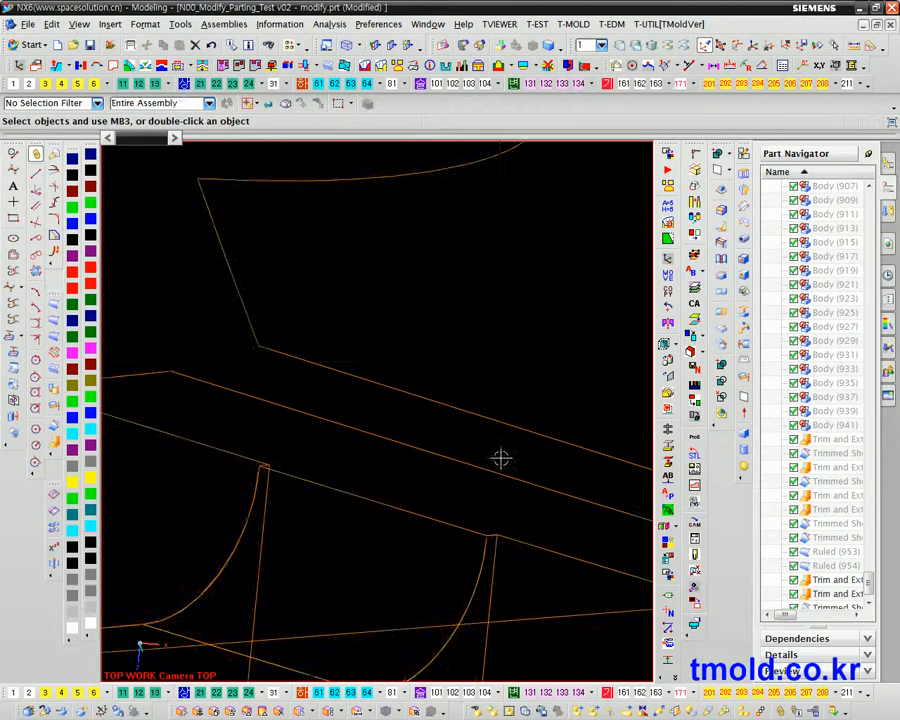
# Step: Undo the sheet trims on the side wall and the curved face
pyautogui.press('s')
pyautogui.keyDown('ctrl'); pyautogui.moveTo(483, 546); pyautogui.dragTo(514, 652, button='middle'); pyautogui.keyUp('ctrl')
pyautogui.press('w')
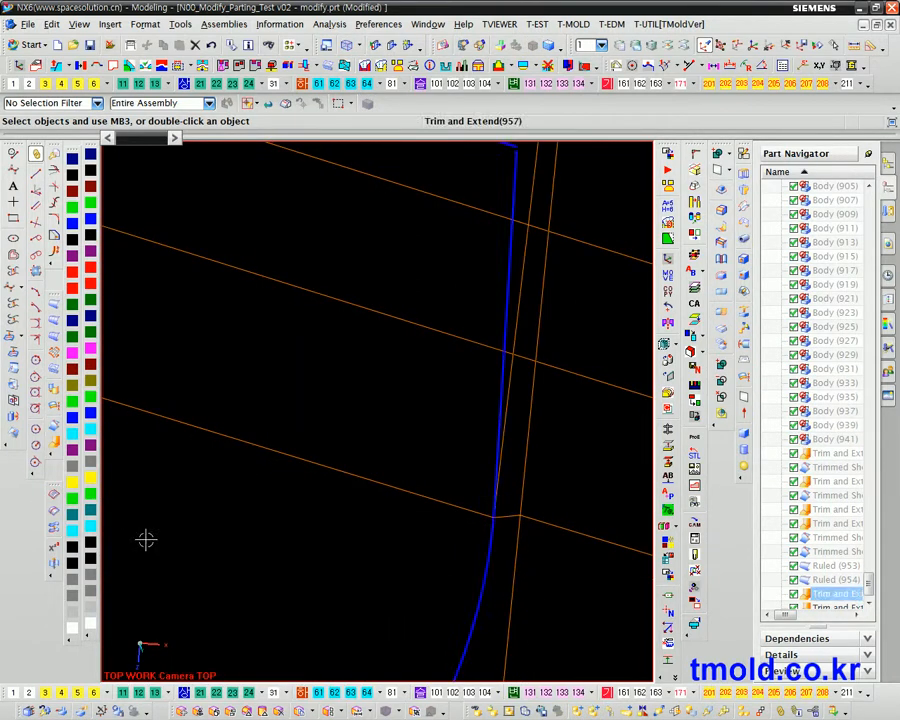
# Step: Extract the flat face's long and short edges at the notch as separate curves with Edge Curves
pyautogui.click(16, 420)
pyautogui.press('Return')
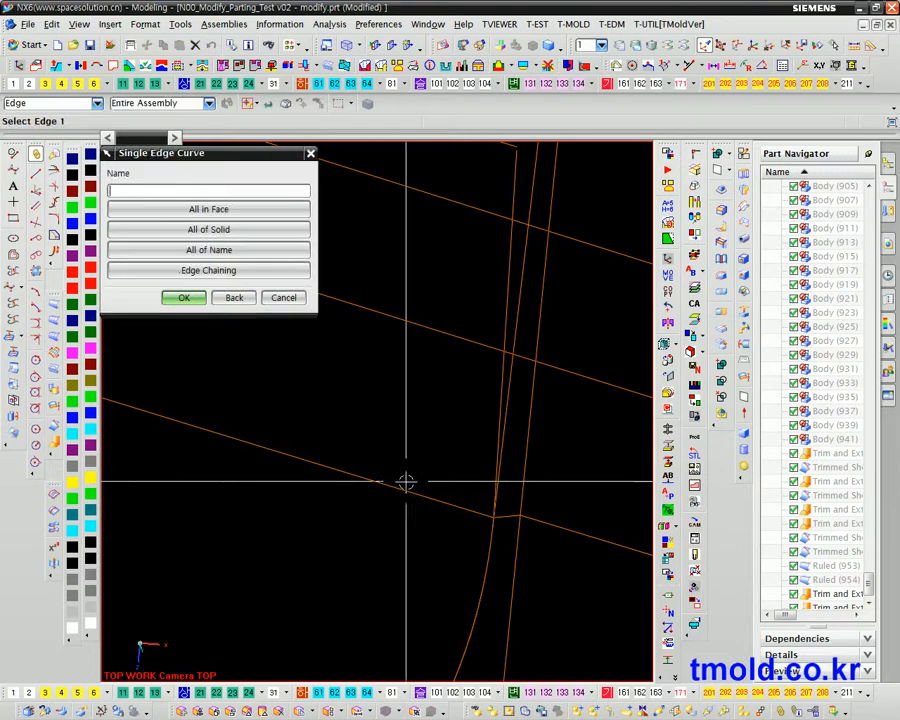
pyautogui.middleClick(506, 516)
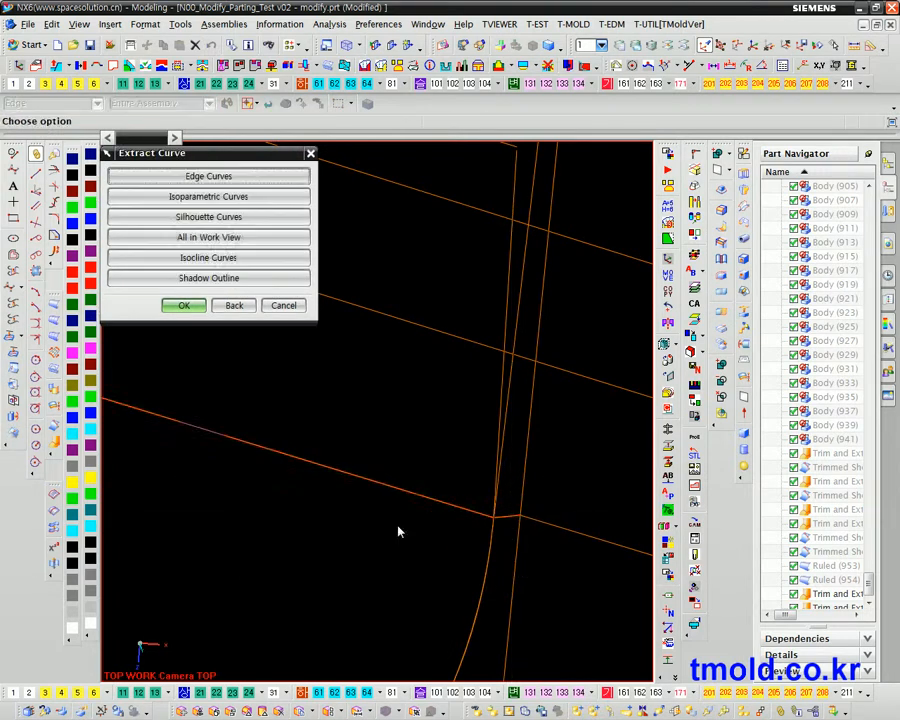
pyautogui.press('Return')
# Step: Trim the extended curved face with Trimmed Sheet, using the extracted long curve as the boundary
pyautogui.press('t')
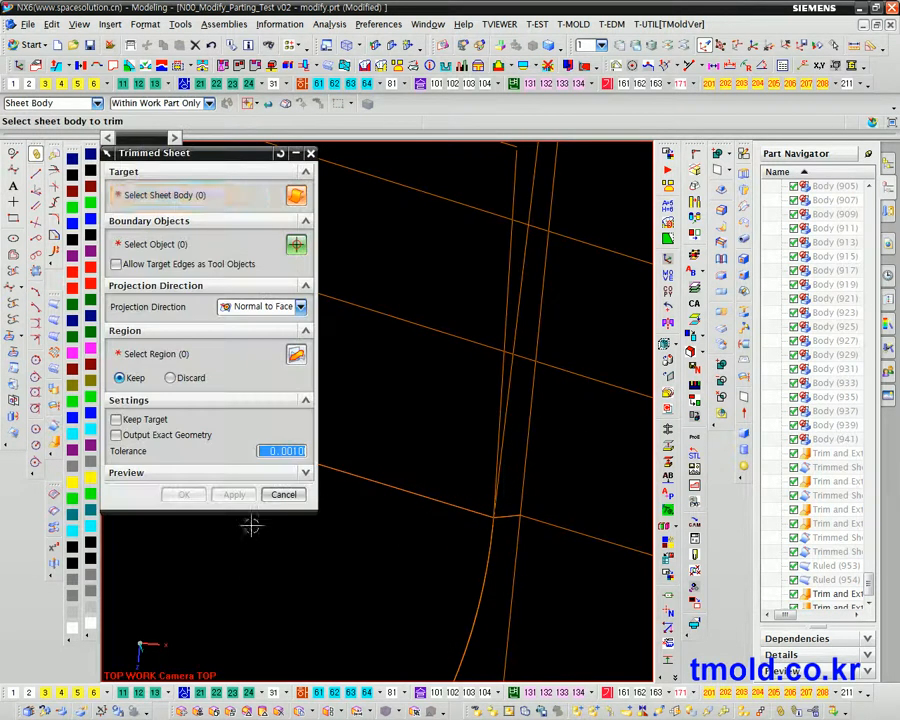
pyautogui.click(493, 528)
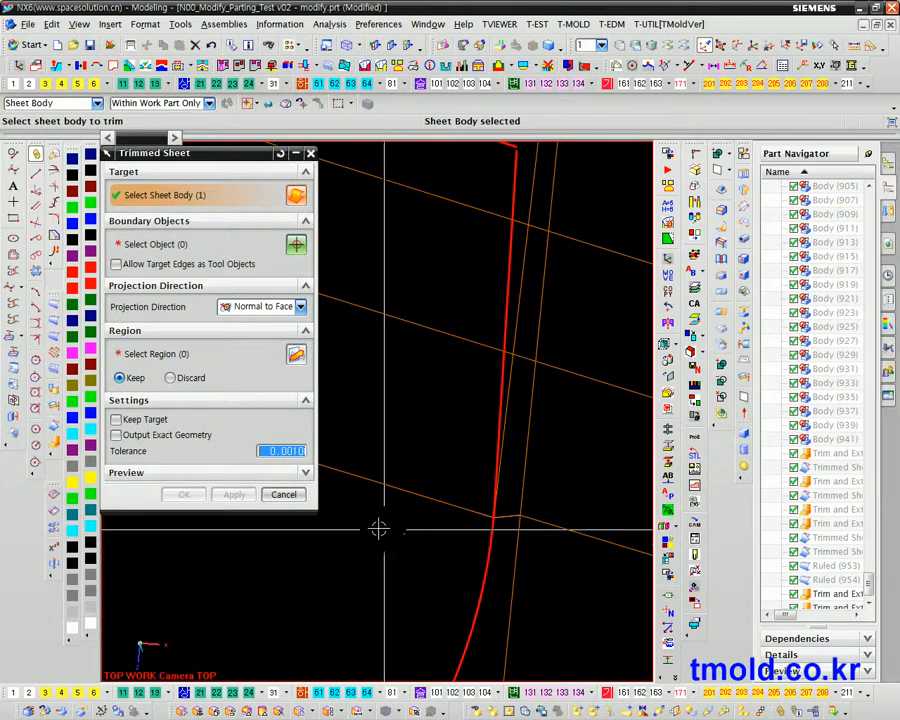
pyautogui.click(45, 103)
pyautogui.click(40, 130)
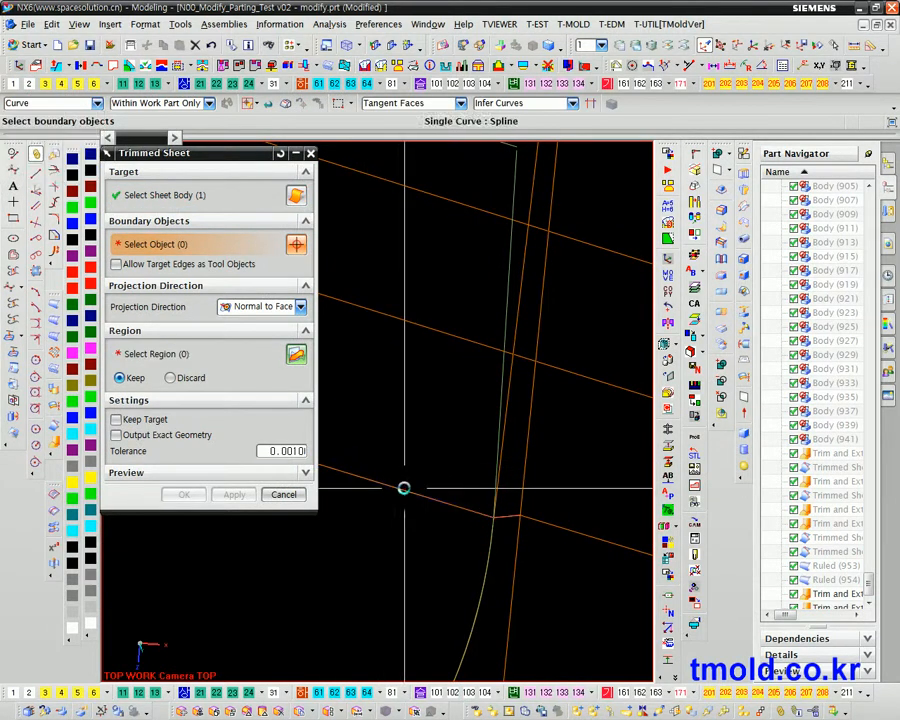
pyautogui.click(403, 488)
pyautogui.click(233, 494)
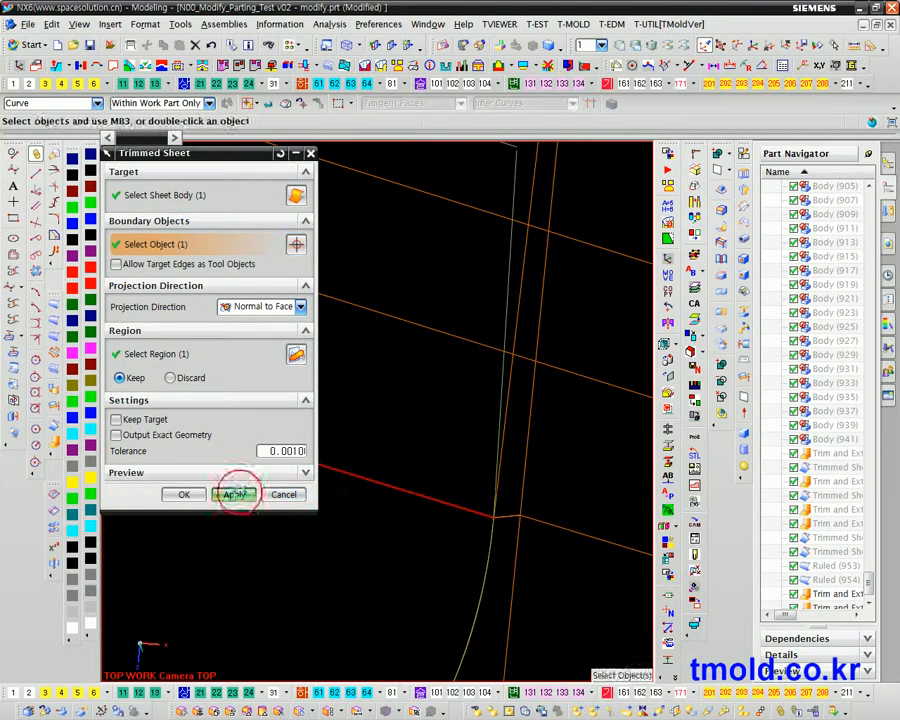
# Step: Trim the extended side wall at the extracted short curve and check the closed notch in shaded display
pyautogui.click(504, 553)
pyautogui.click(499, 518)
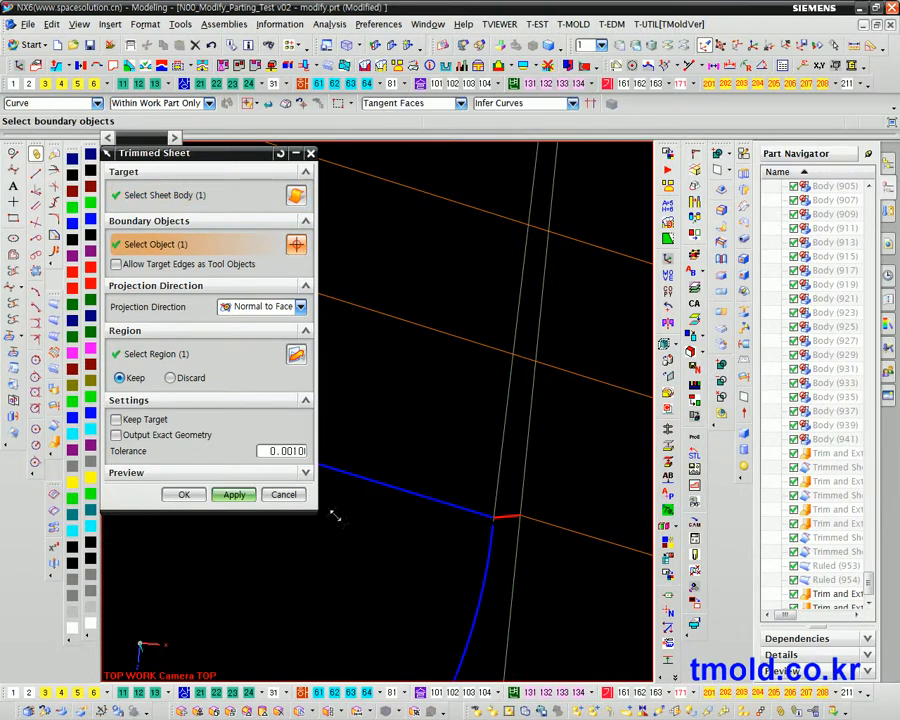
pyautogui.click(235, 494)
pyautogui.scroll(-3, 564, 376)
pyautogui.scroll(-3, 585, 607)
pyautogui.press('Escape')
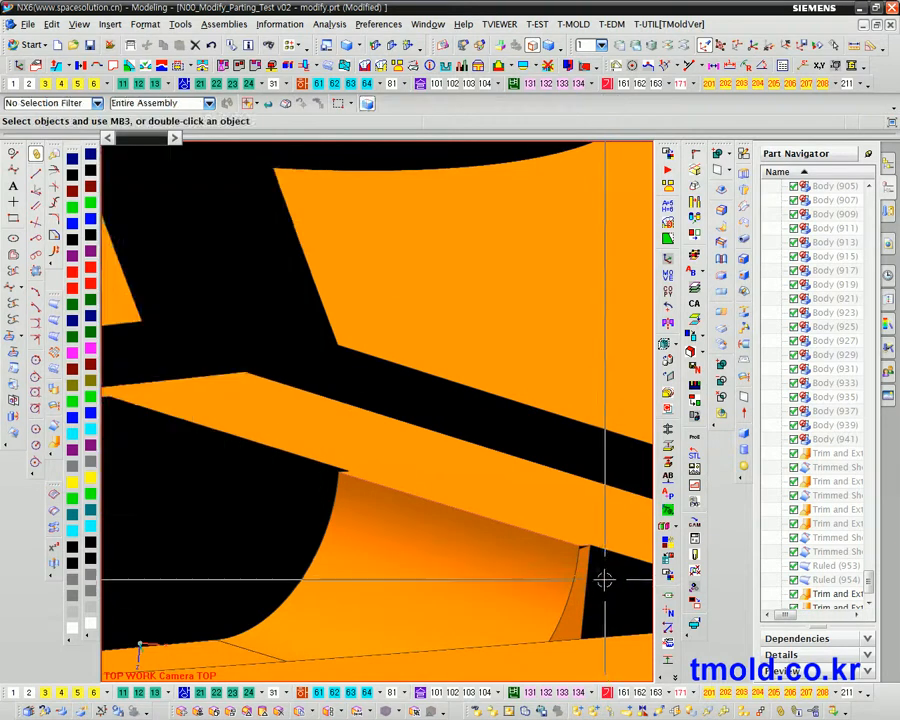
pyautogui.scroll(-2, 604, 576)
pyautogui.scroll(-2, 598, 636)
pyautogui.scroll(3, 592, 588)
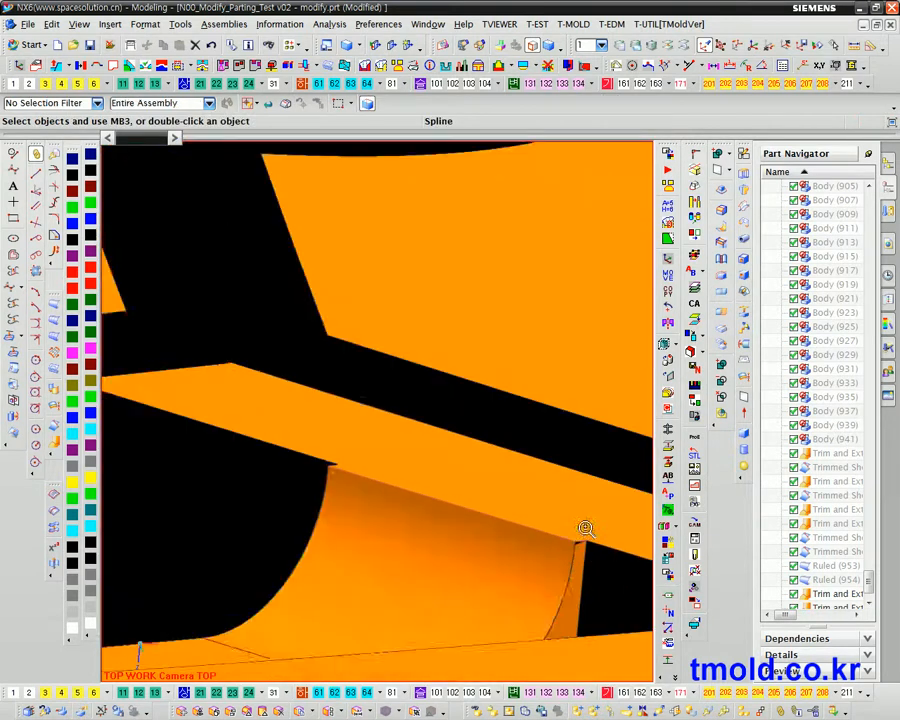
# Step: Display the hidden set of objects and delete the two ruled surfaces that bridged the gap
pyautogui.hotkey('ctrl', 'shift', 'w')
pyautogui.scroll(4, 385, 525)
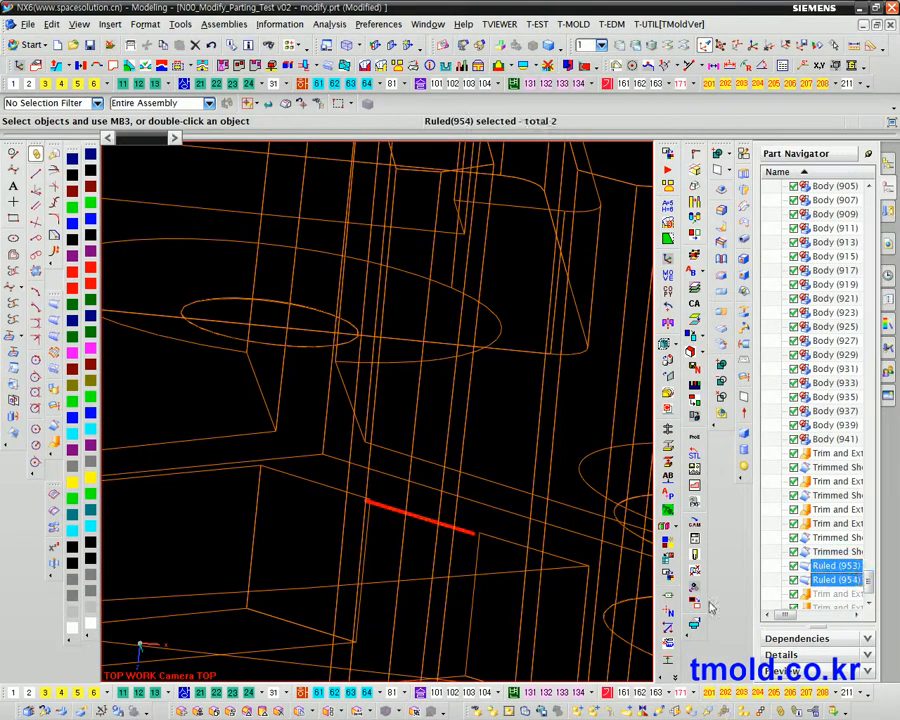
pyautogui.press('Escape')
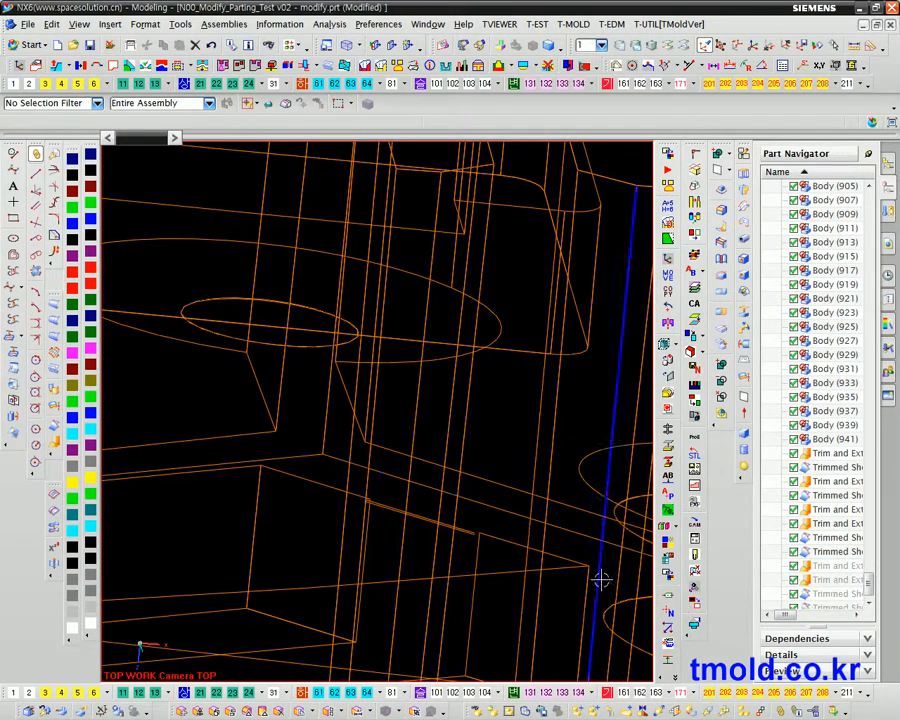
pyautogui.scroll(5, 495, 574)
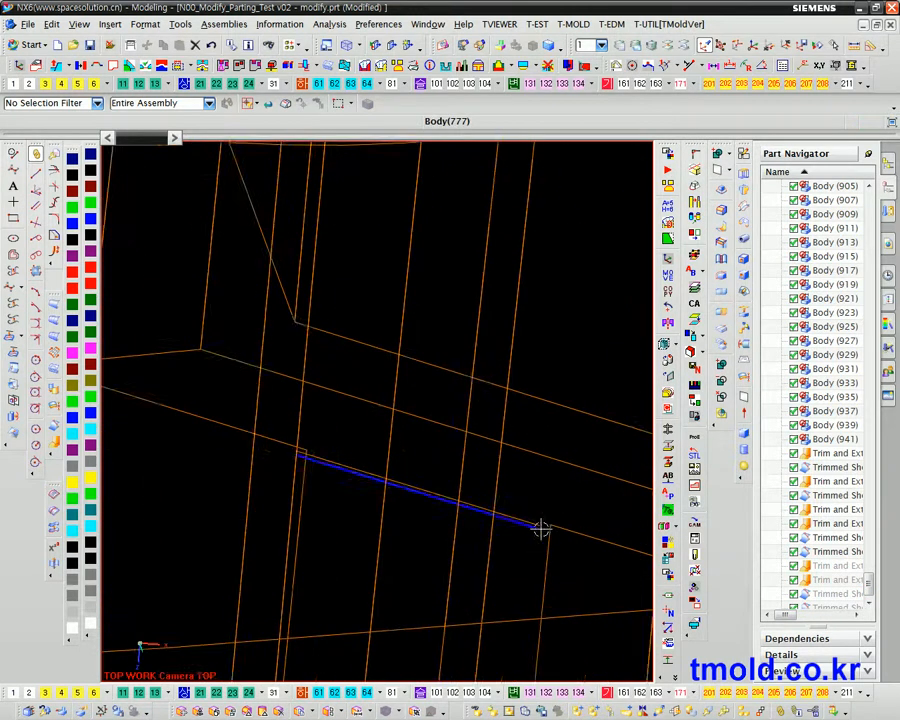
pyautogui.scroll(5, 330, 457)
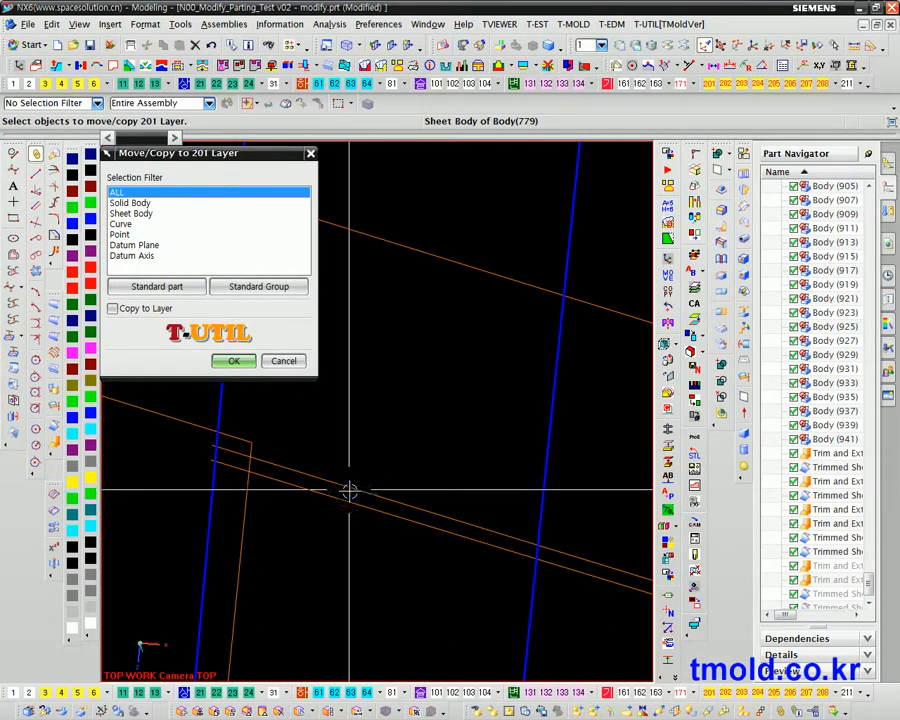
pyautogui.keyDown('shift'); pyautogui.moveTo(348, 494); pyautogui.dragTo(438, 486, button='middle'); pyautogui.keyUp('shift')
pyautogui.middleClick(567, 608)
# Step: Hide all surrounding bodies in the displayed set, leaving only the thin leftover lines along the notch edge
pyautogui.hotkey('ctrl', 'b')
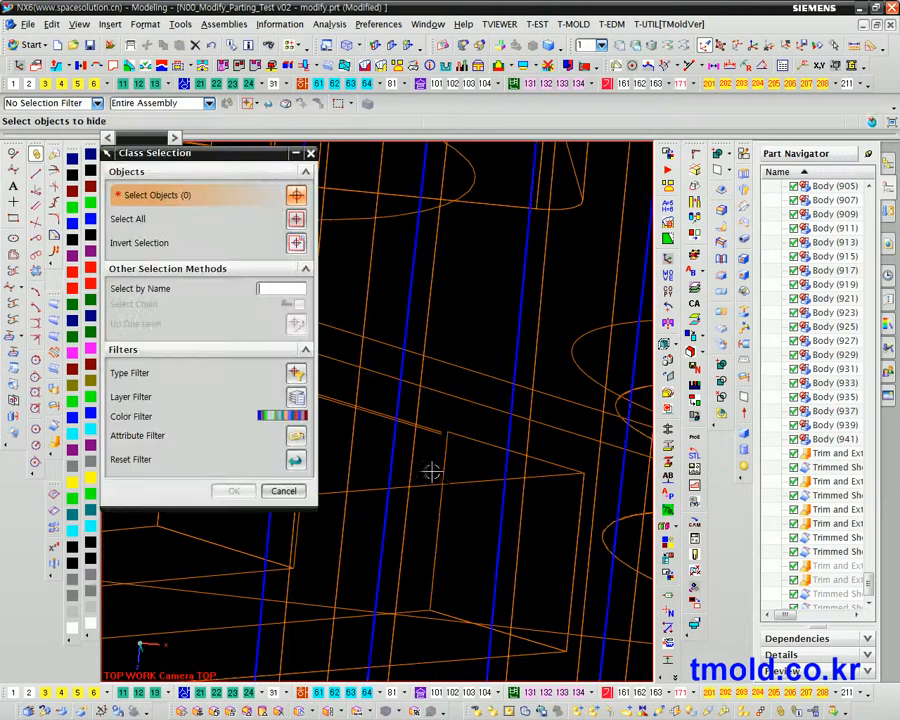
pyautogui.moveTo(438, 436); pyautogui.dragTo(400, 402, button='middle')
pyautogui.moveTo(382, 331); pyautogui.dragTo(502, 476)
pyautogui.moveTo(502, 476); pyautogui.dragTo(602, 576, button='middle')
pyautogui.keyDown('shift'); pyautogui.moveTo(602, 576); pyautogui.dragTo(486, 403); pyautogui.keyUp('shift')
pyautogui.keyDown('shift'); pyautogui.click(348, 362); pyautogui.keyUp('shift')
pyautogui.moveTo(348, 362); pyautogui.dragTo(446, 600, button='middle')
pyautogui.middleClick(406, 536)
pyautogui.hotkey('ctrl', 'b')
pyautogui.click(364, 504)
pyautogui.middleClick(386, 506)
pyautogui.hotkey('ctrl', 'b')
pyautogui.click(456, 400)
pyautogui.middleClick(478, 407)
pyautogui.hotkey('ctrl', 'b')
pyautogui.click(287, 588)
pyautogui.middleClick(380, 538)
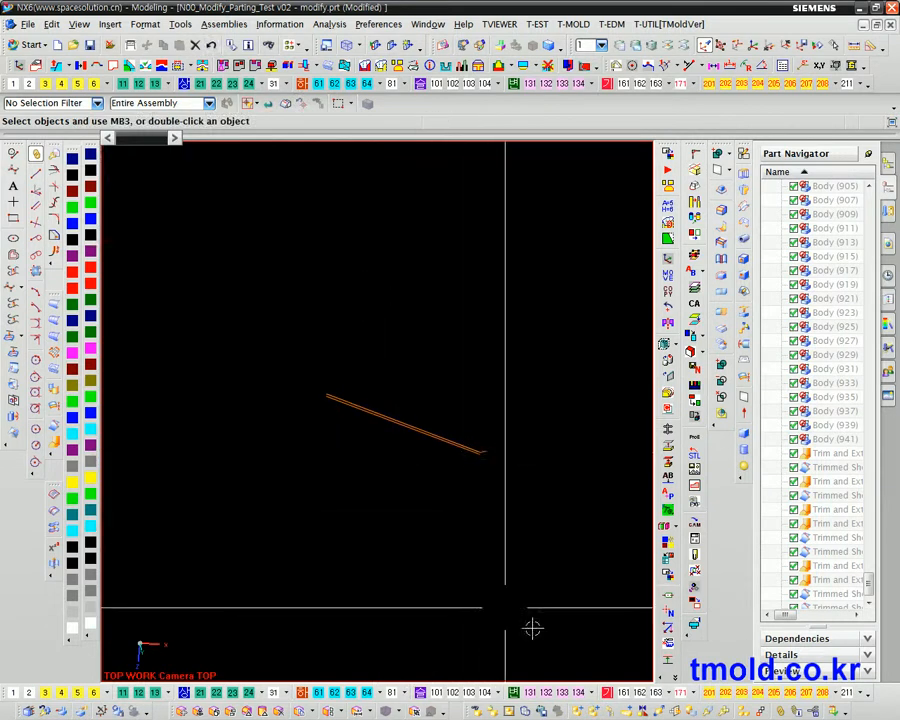
# Step: Move the isolated leftover lines along the notch edge to layer 201
pyautogui.click(708, 692)
pyautogui.click(480, 458)
pyautogui.middleClick(410, 470)
pyautogui.click(285, 362)
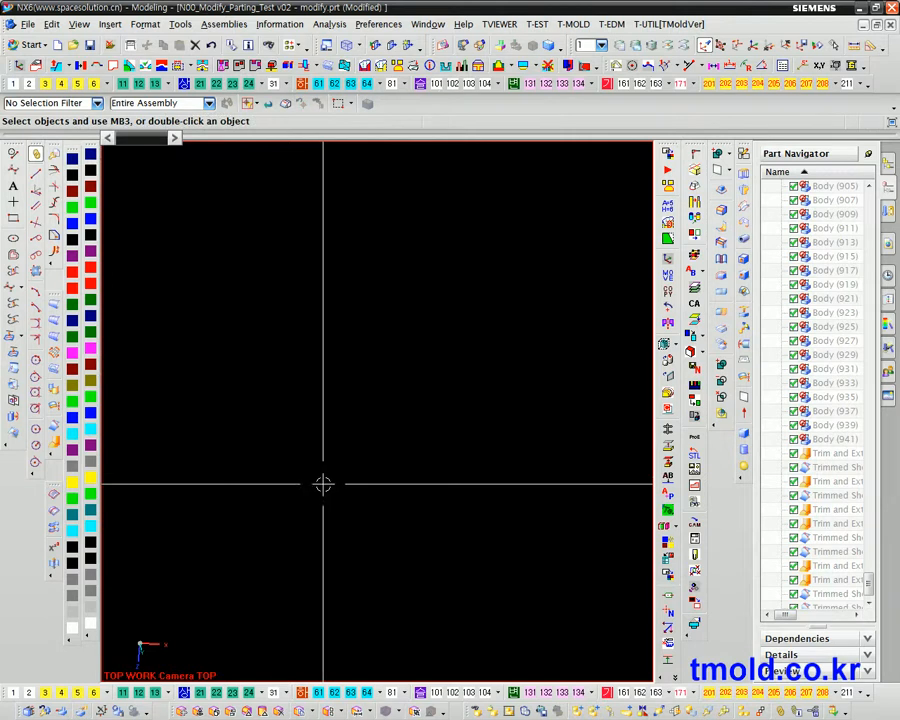
# Step: Redisplay the bodies and examine the notch's long edge for remaining thin geometry
pyautogui.scroll(-10, 322, 484)
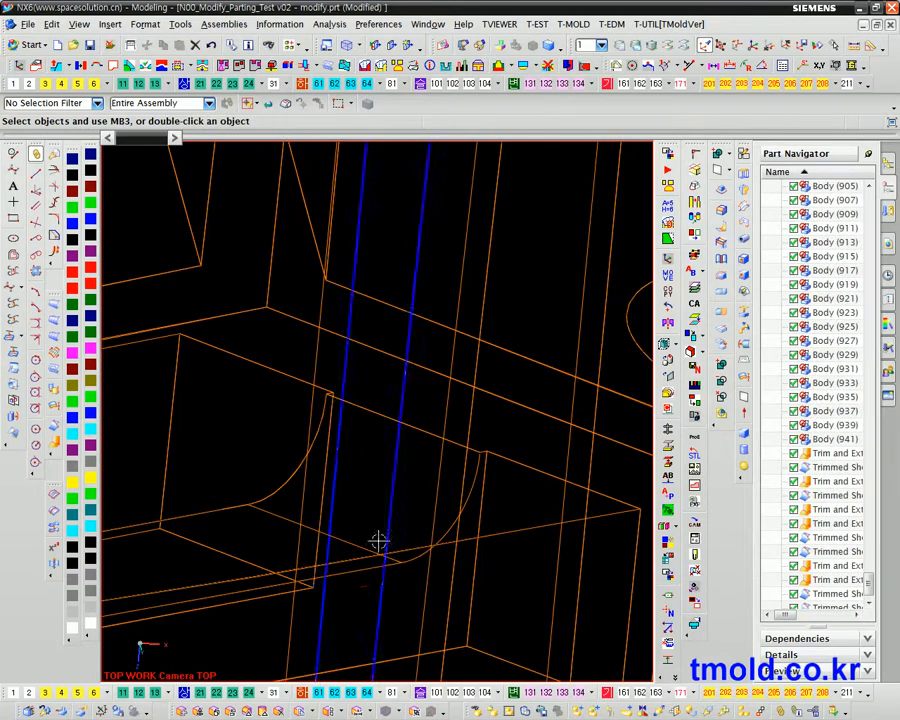
pyautogui.moveTo(452, 486); pyautogui.dragTo(225, 342, button='middle')
pyautogui.scroll(5, 560, 633)
pyautogui.moveTo(560, 633); pyautogui.dragTo(512, 437, button='middle')
pyautogui.scroll(4, 532, 352)
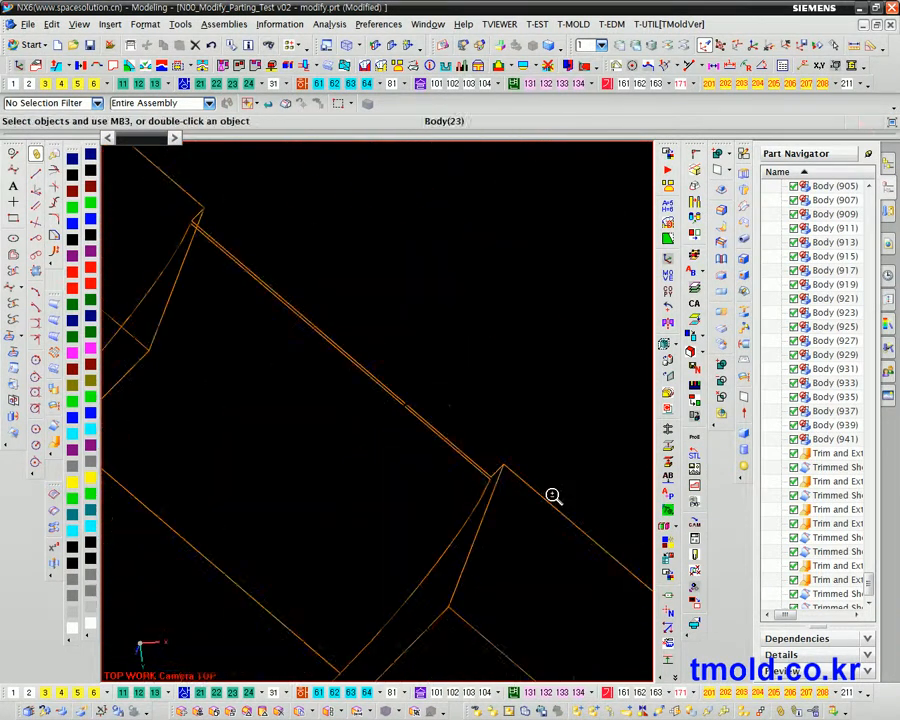
# Step: Hide the notch's curved face and adjoining working faces to expose the thin strip along the long edge
pyautogui.hotkey('ctrl', 'b')
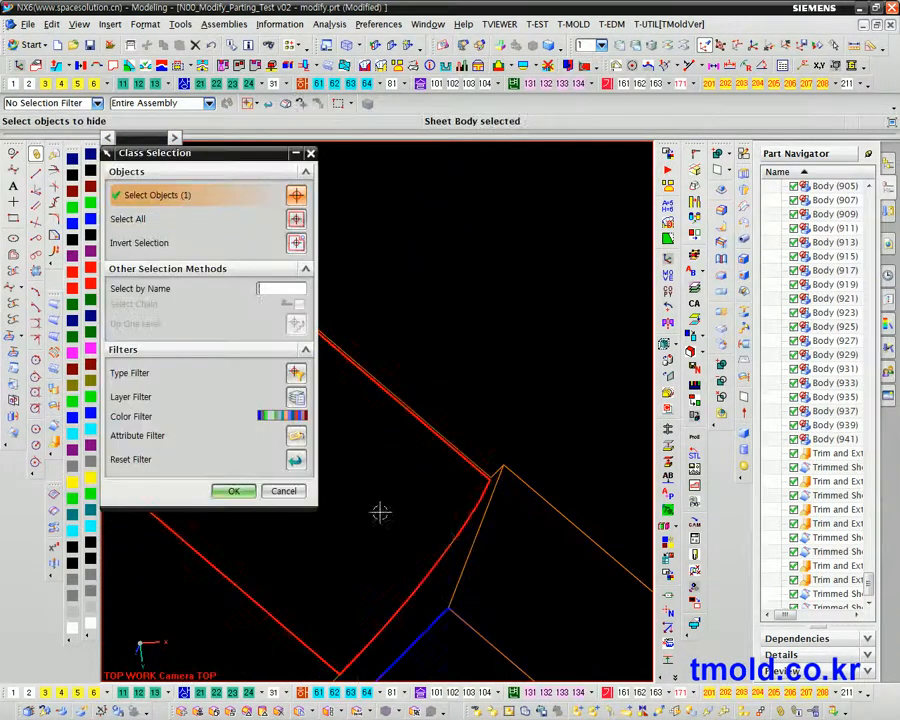
pyautogui.click(487, 497)
pyautogui.scroll(-4, 530, 430)
pyautogui.moveTo(544, 428); pyautogui.dragTo(473, 650, button='middle')
pyautogui.scroll(-4, 460, 412)
pyautogui.scroll(4, 452, 592)
pyautogui.middleClick(445, 573)
pyautogui.keyDown('ctrl'); pyautogui.moveTo(436, 567); pyautogui.dragTo(565, 619, button='middle'); pyautogui.keyUp('ctrl')
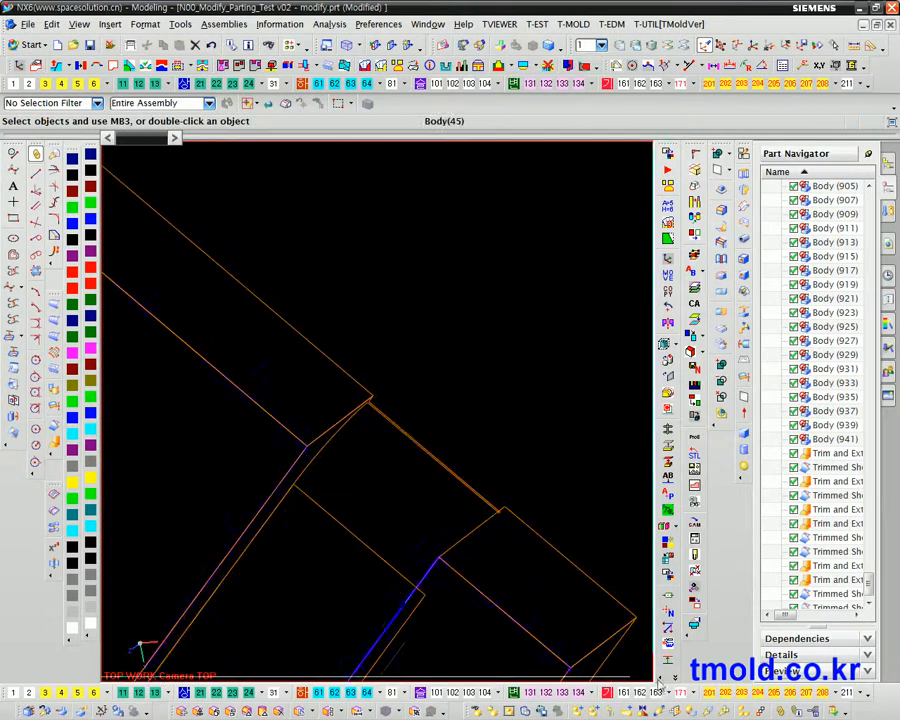
# Step: Move the thin sheet body along the notch's long edge to layer 201
pyautogui.click(706, 693)
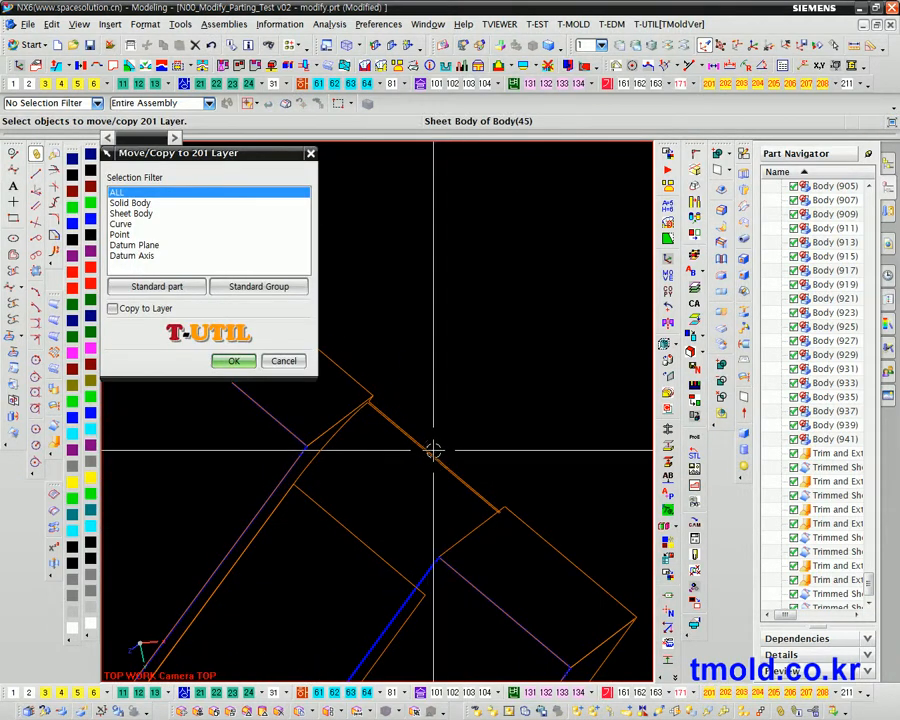
pyautogui.click(440, 463)
pyautogui.click(478, 468)
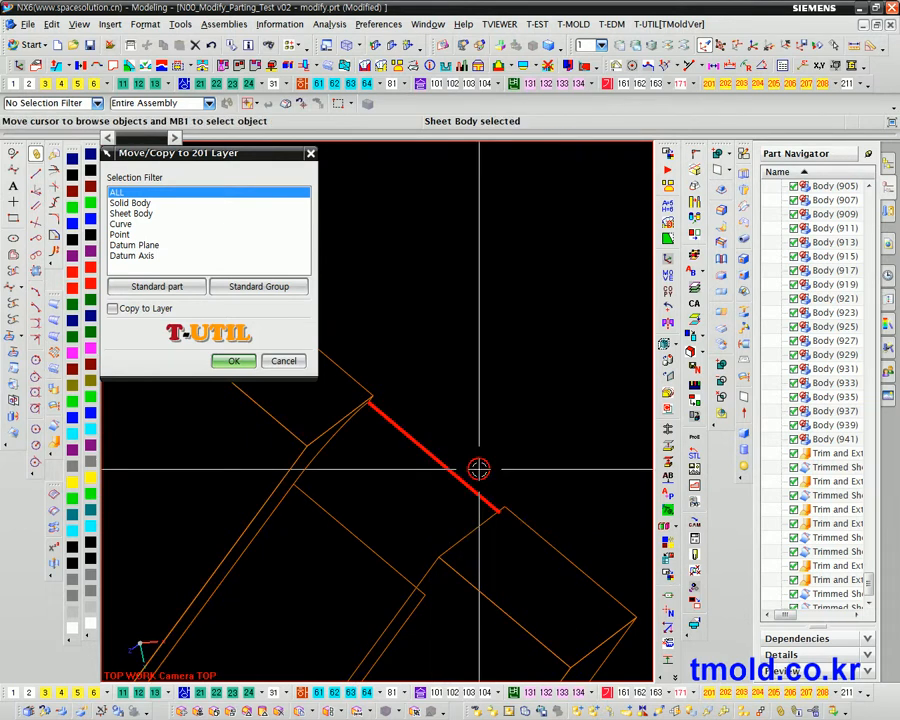
pyautogui.middleClick(386, 519)
# Step: Swap the shown and hidden objects to bring back the notch's curved, side and flat faces
pyautogui.hotkey('ctrl', 'shift', 'b')
pyautogui.moveTo(450, 550); pyautogui.dragTo(270, 247, button='middle')
pyautogui.scroll(7, 378, 440)
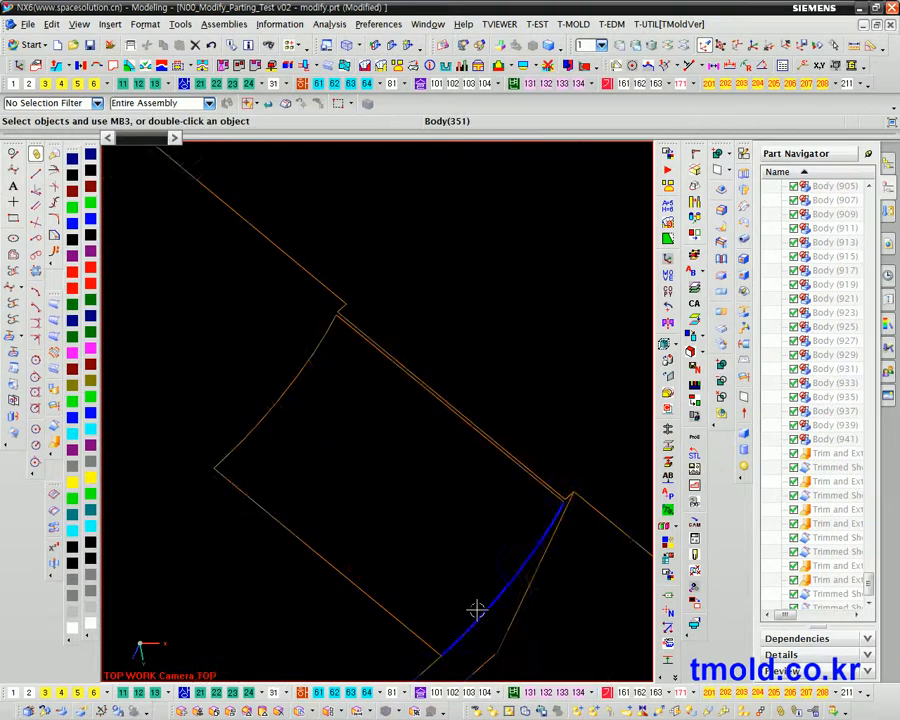
# Step: Extract curves from the flat face's long edge and short corner edge at the notch, and hide the flat face
pyautogui.moveTo(518, 564); pyautogui.dragTo(500, 532, button='middle')
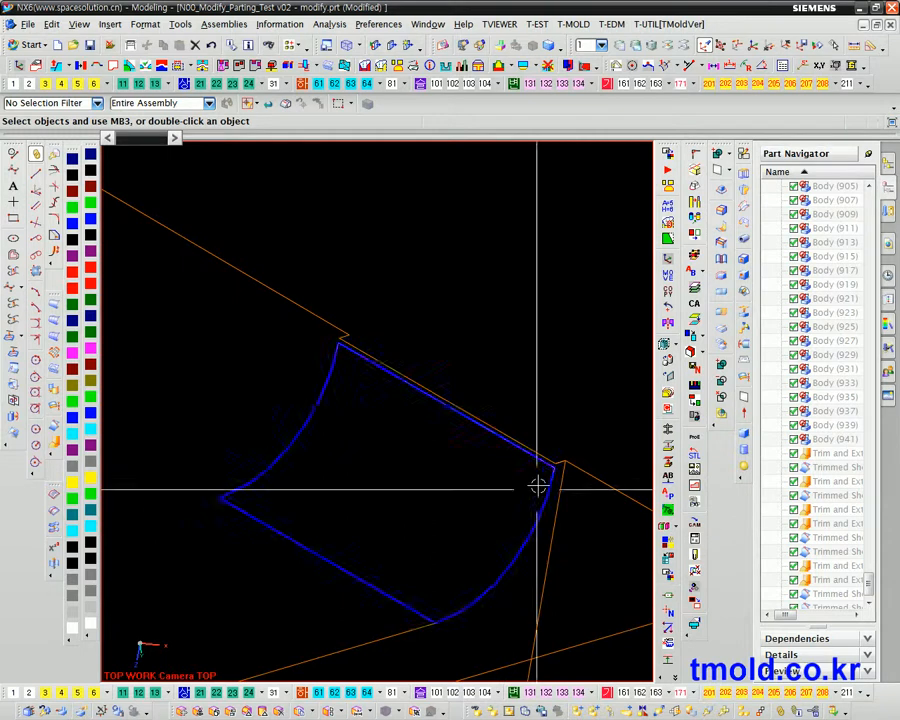
pyautogui.scroll(2, 550, 522)
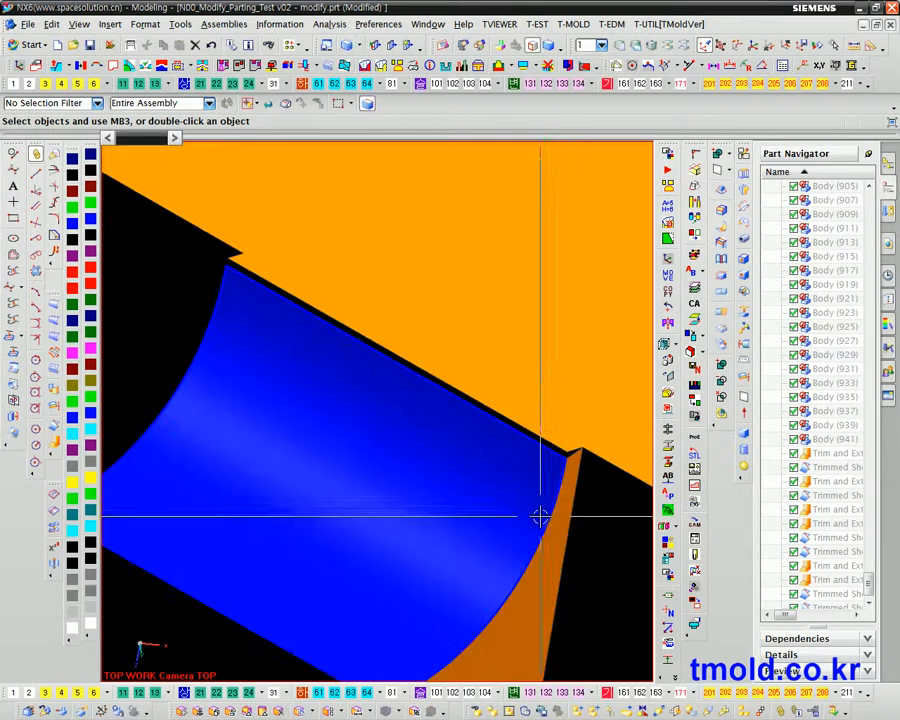
pyautogui.press('w')
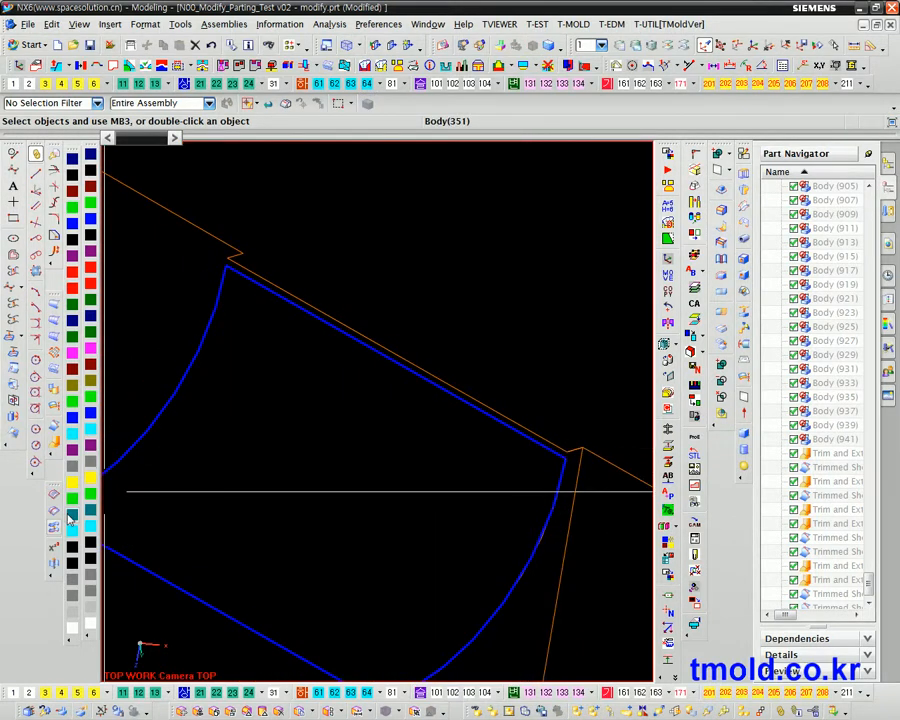
pyautogui.click(14, 415)
pyautogui.click(208, 176)
pyautogui.click(458, 389)
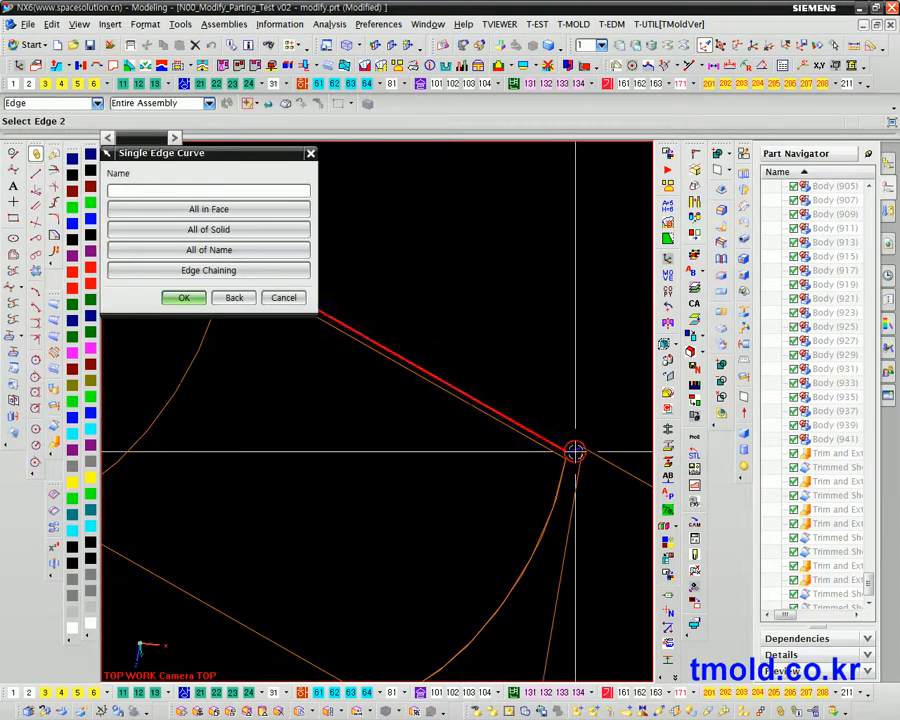
pyautogui.hotkey('ctrl', 'b')
pyautogui.click(509, 376)
pyautogui.middleClick(509, 376)
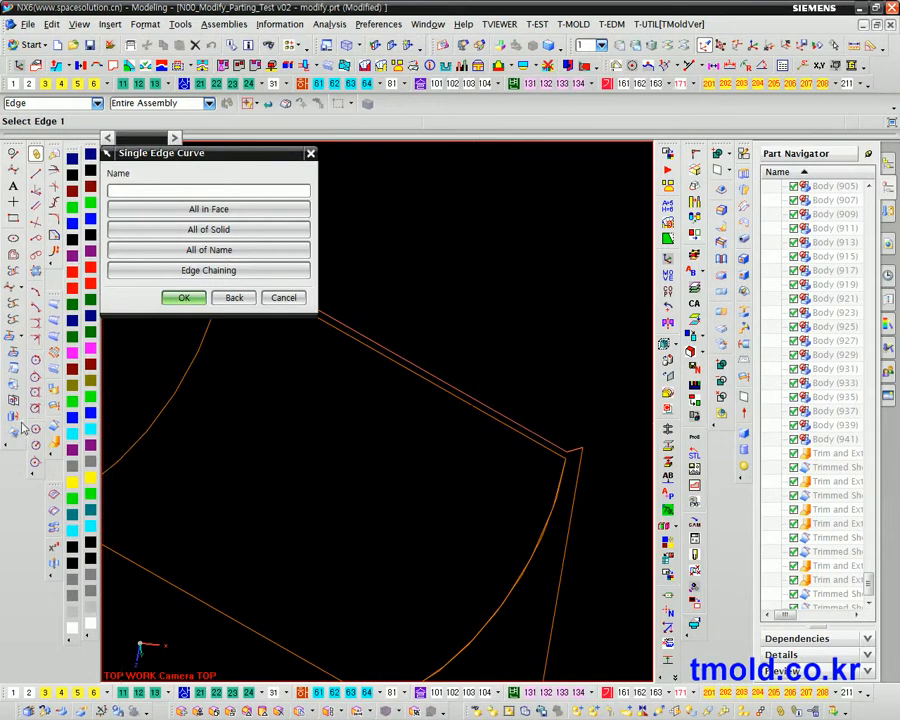
# Step: Extend the curved face's long edge and the side face's short corner edge by 1 mm with natural curvature
pyautogui.click(56, 442)
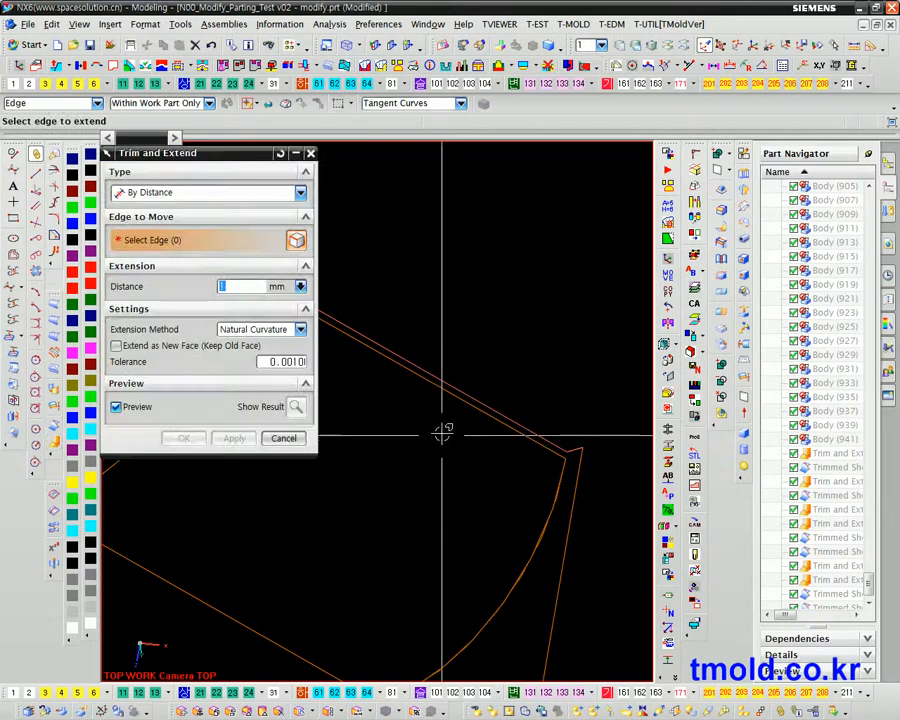
pyautogui.click(440, 390)
pyautogui.click(233, 440)
pyautogui.click(578, 452)
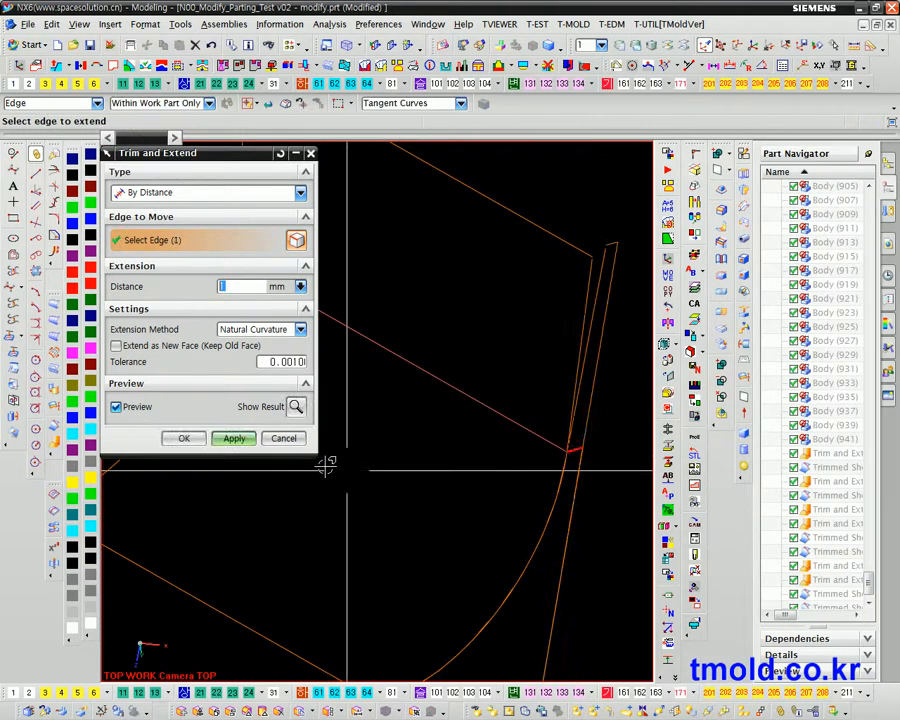
pyautogui.click(238, 440)
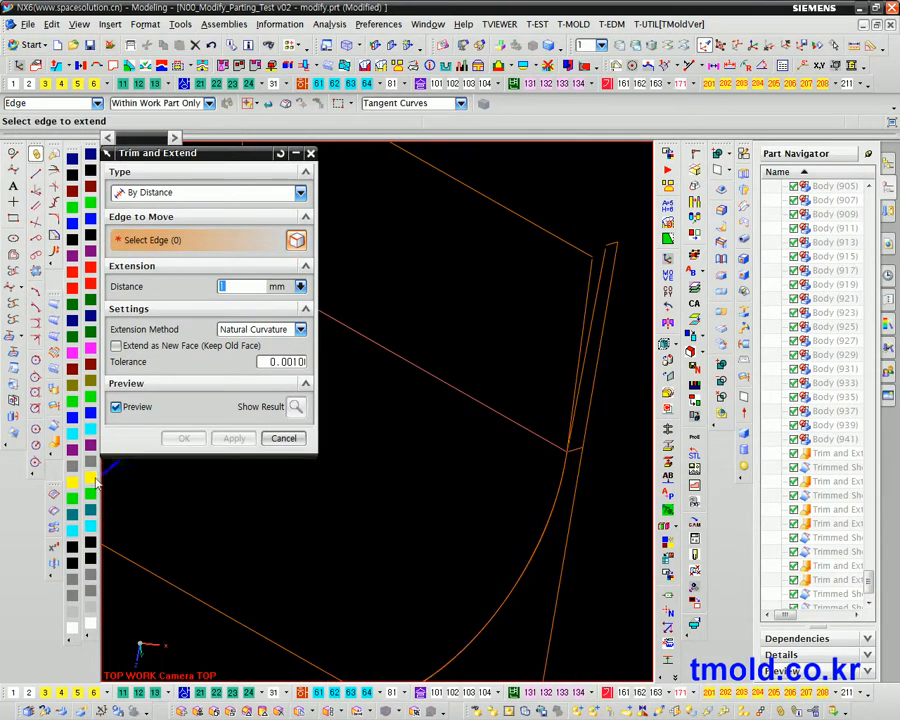
# Step: Trim the extended curved face back to the curve extracted along the notch's long edge
pyautogui.press('t')
pyautogui.click(442, 444)
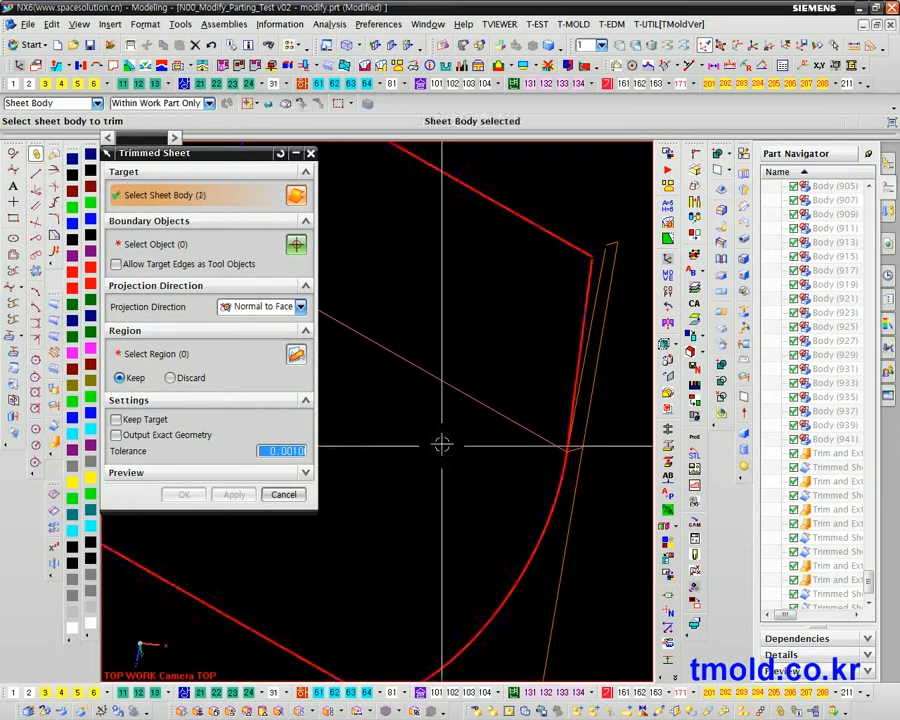
pyautogui.click(437, 381)
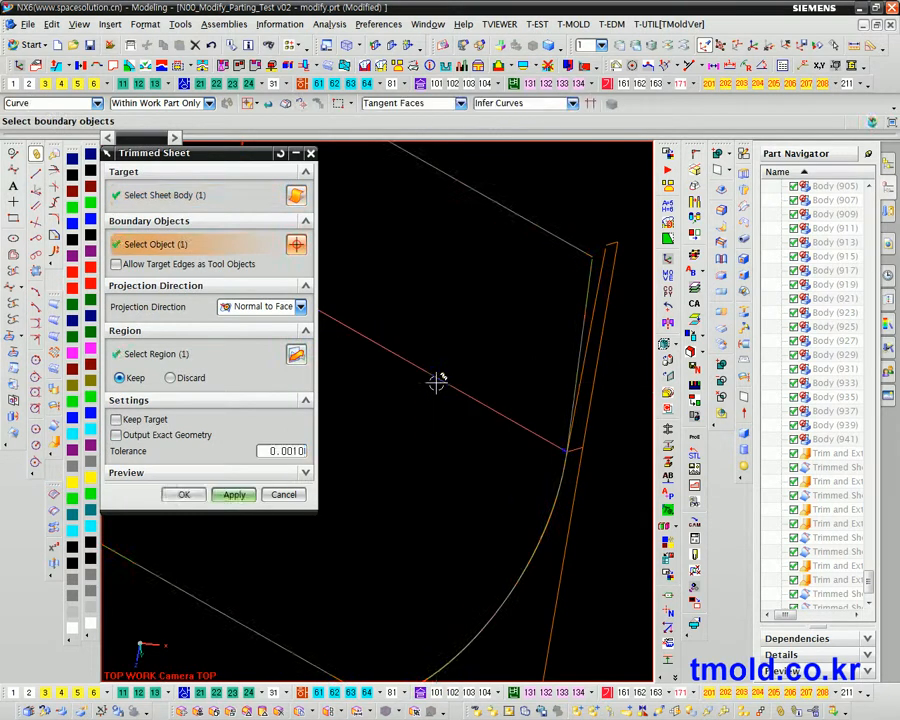
pyautogui.click(245, 496)
# Step: Trim the extended side face back to the short curve extracted at the notch corner
pyautogui.click(573, 452)
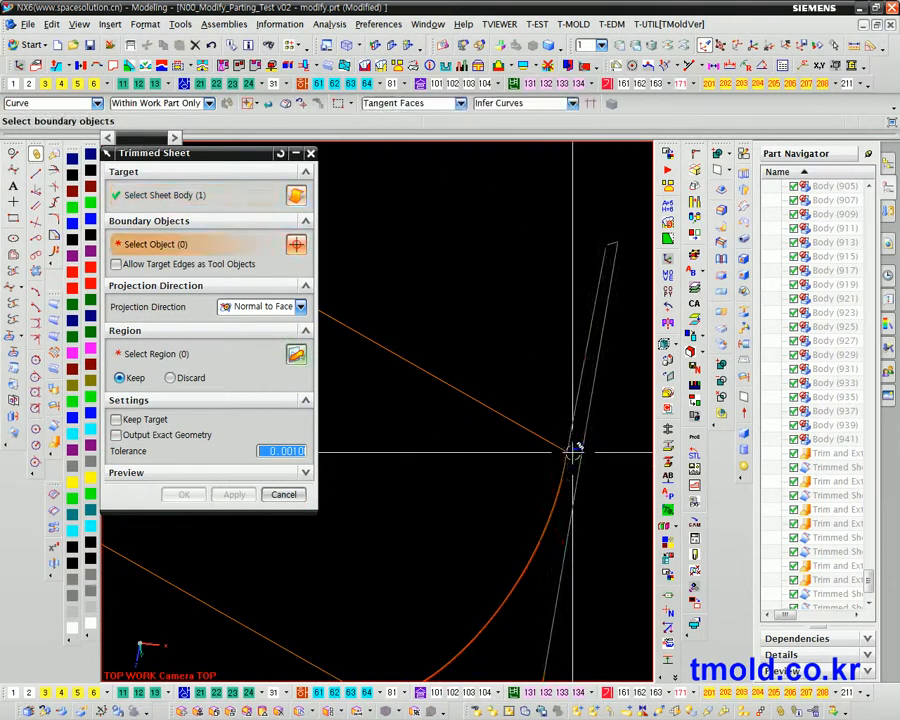
pyautogui.click(573, 452)
pyautogui.click(234, 494)
pyautogui.click(283, 494)
# Step: Redisplay all hidden bodies of the part and save the part file
pyautogui.scroll(-6, 363, 497)
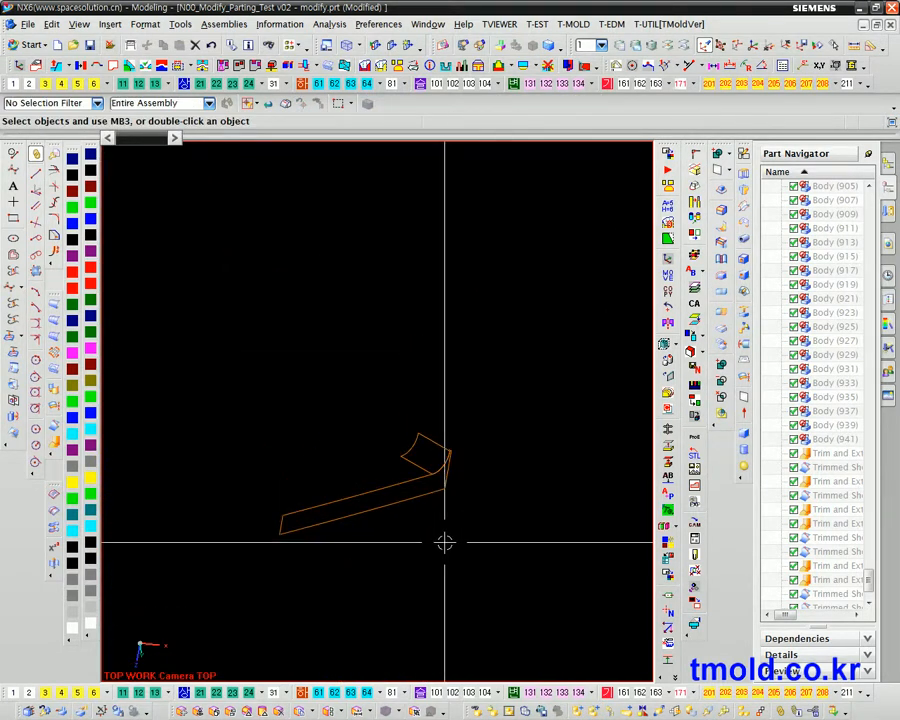
pyautogui.hotkey('ctrl', 'shift', 'u')
pyautogui.scroll(-3, 532, 545)
pyautogui.moveTo(530, 543); pyautogui.dragTo(440, 350, button='middle')
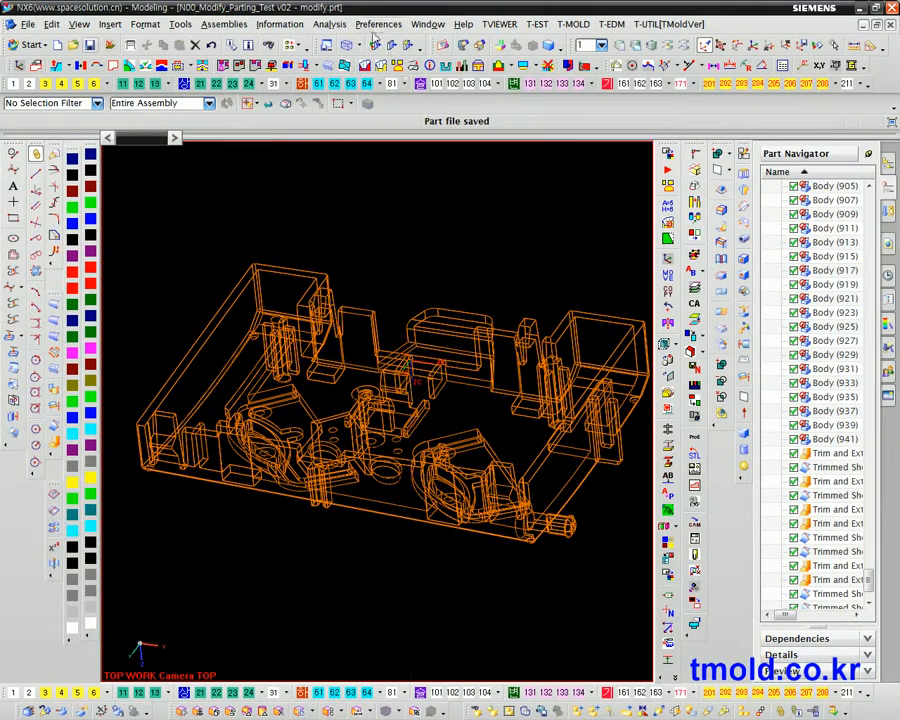
# Step: Sew all the sheet bodies of the part together with a tolerance of 0.02
pyautogui.click(724, 268)
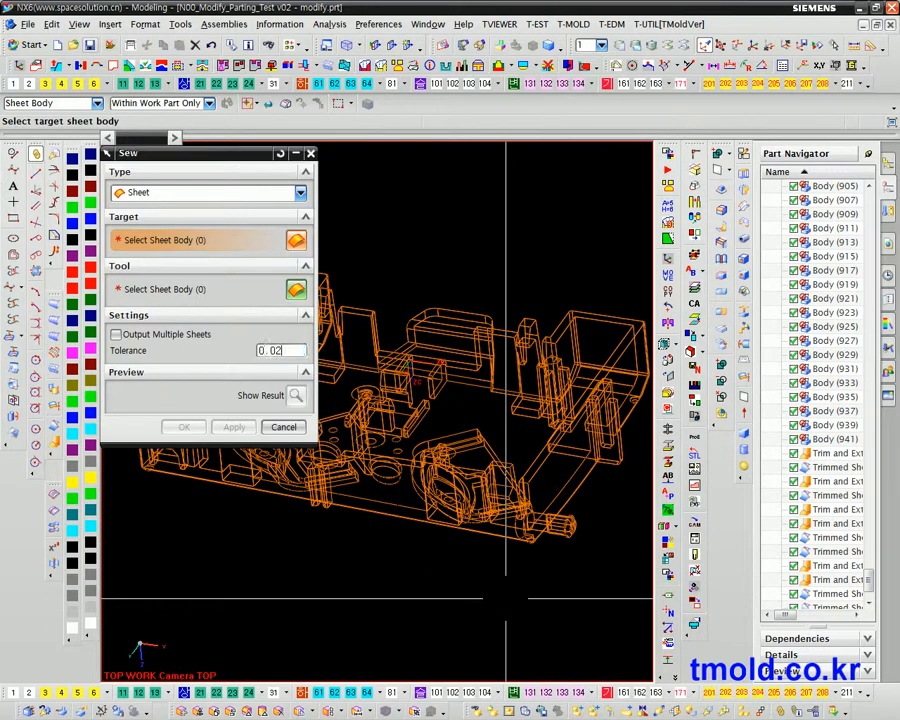
pyautogui.keyDown('ctrl'); pyautogui.moveTo(506, 602); pyautogui.dragTo(505, 555); pyautogui.keyUp('ctrl')
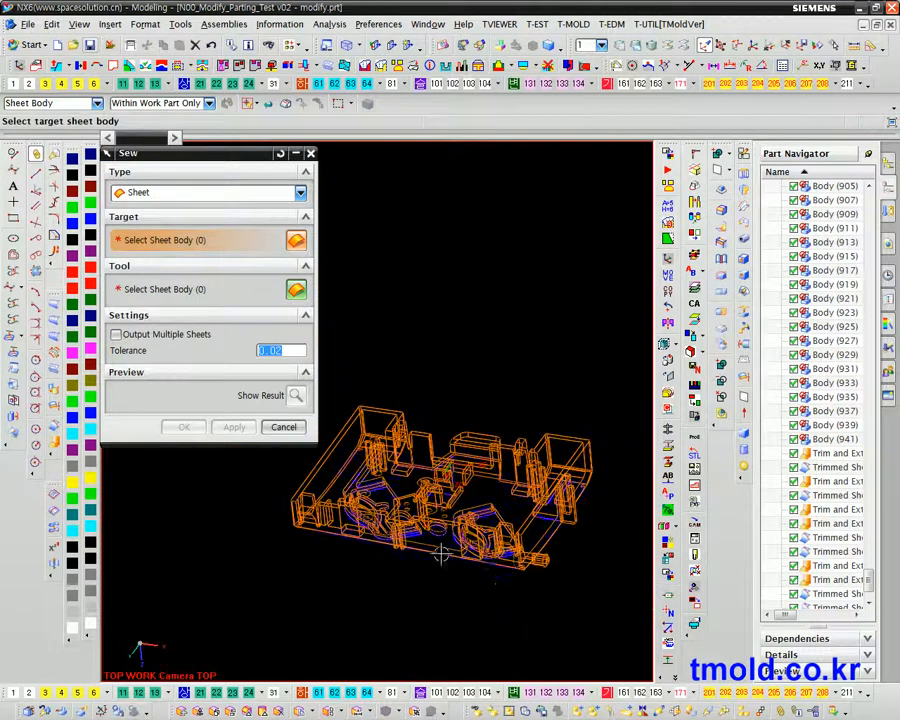
pyautogui.click(444, 546)
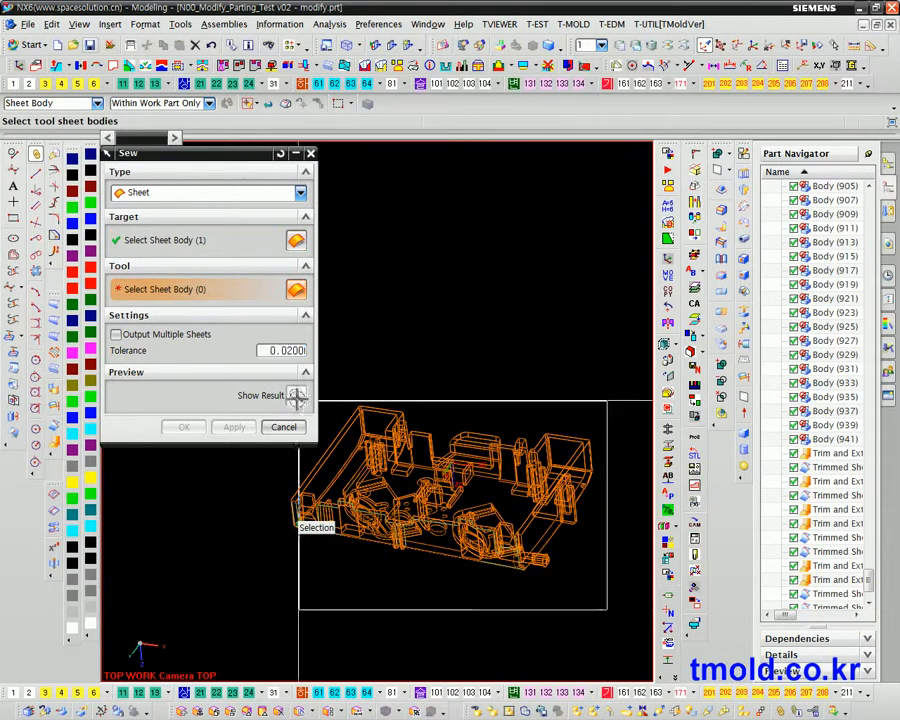
pyautogui.moveTo(279, 378); pyautogui.dragTo(281, 383)
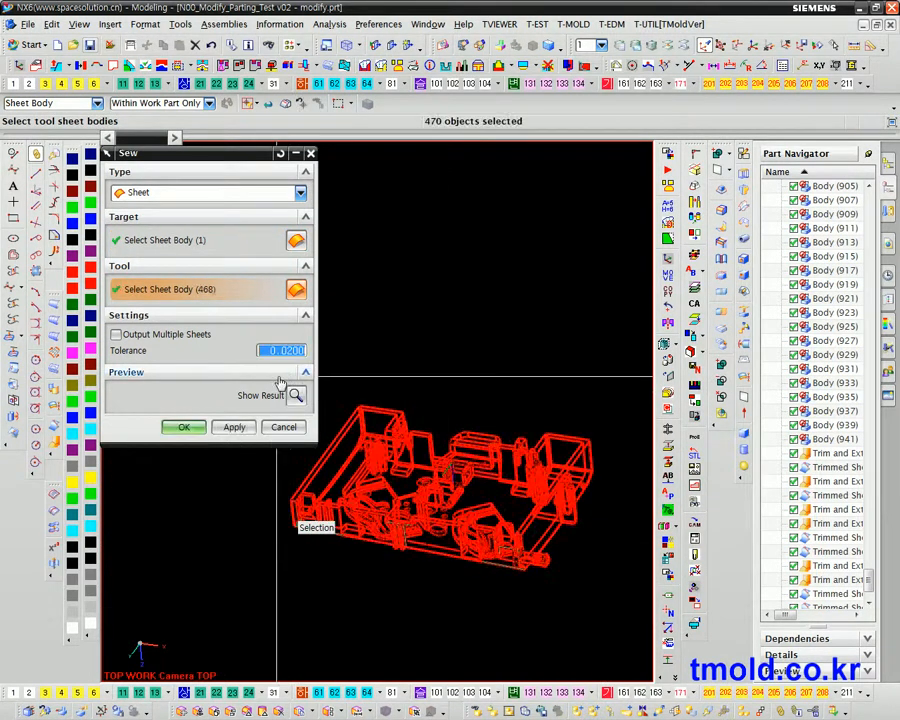
pyautogui.click(234, 428)
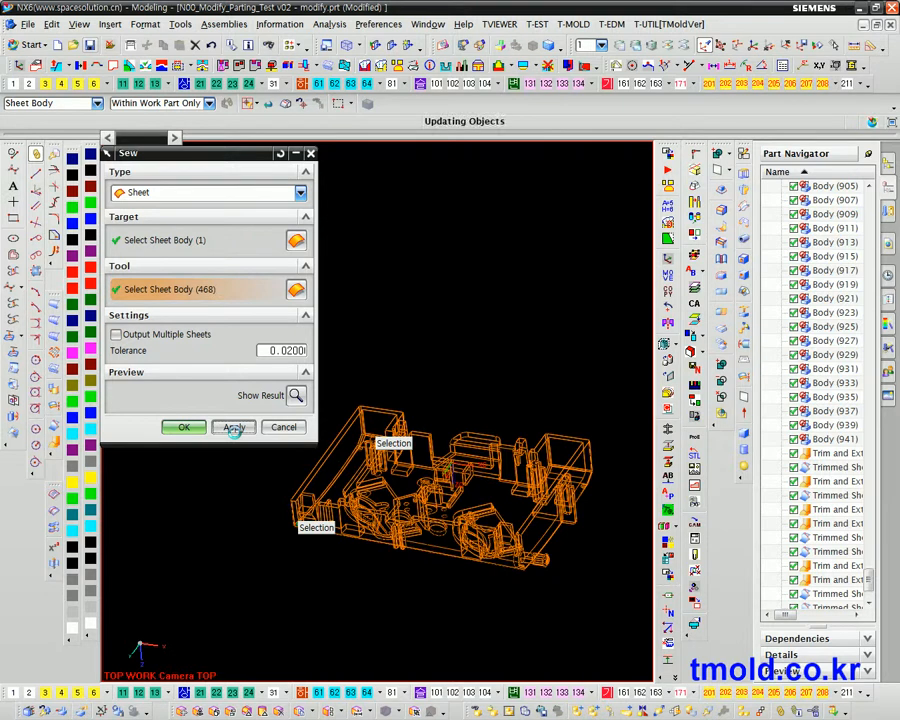
pyautogui.click(282, 427)
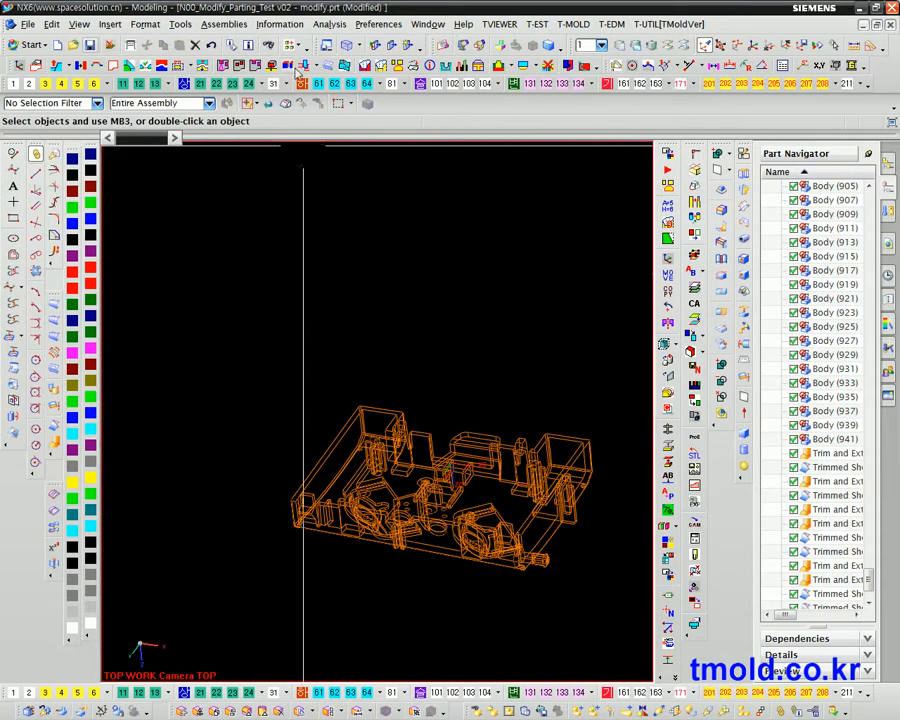
# Step: Run Examine Geometry on the whole model with a 0.02 distance and 0.5 angle criterion
pyautogui.click(329, 24)
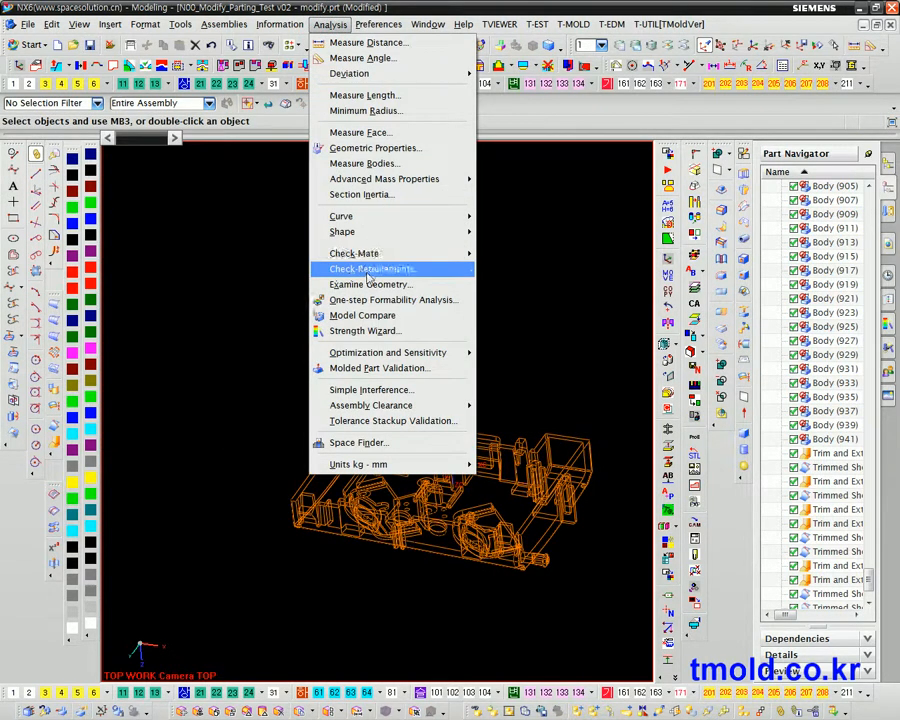
pyautogui.click(366, 282)
pyautogui.keyDown('ctrl'); pyautogui.moveTo(503, 415); pyautogui.dragTo(512, 382, button='middle'); pyautogui.keyUp('ctrl')
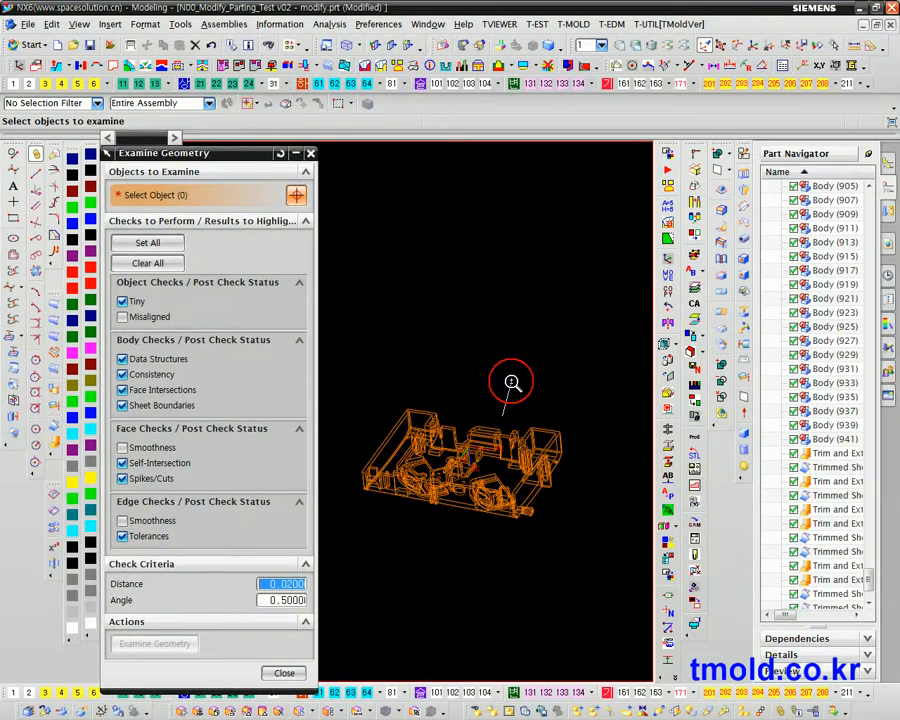
pyautogui.moveTo(348, 373); pyautogui.dragTo(620, 570)
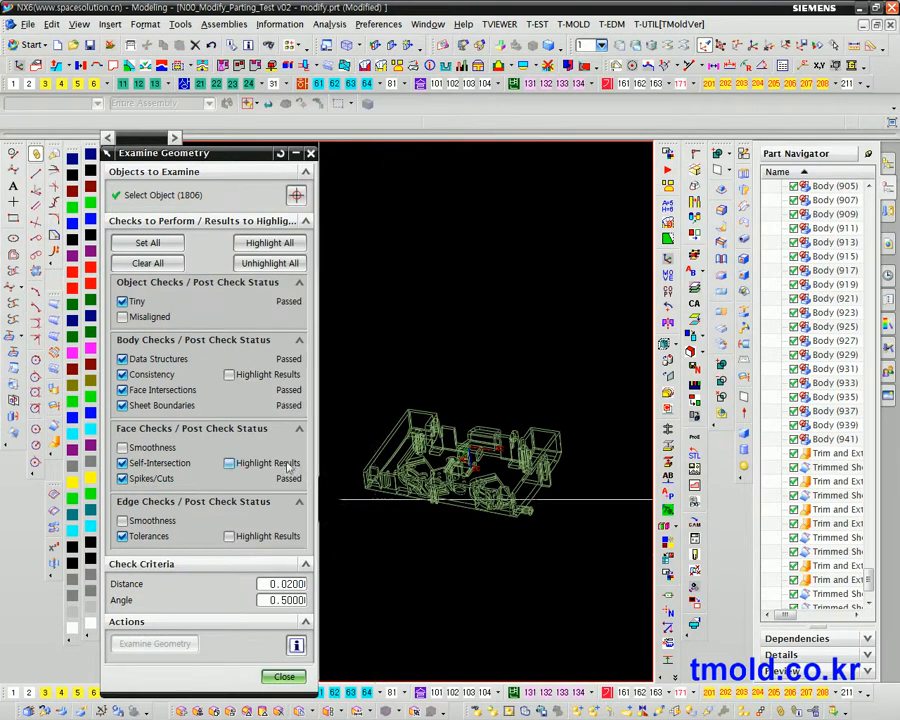
# Step: Highlight the edge tolerance and face self-intersection results and inspect where the flagged geometry lies on the model
pyautogui.keyDown('ctrl'); pyautogui.moveTo(343, 483); pyautogui.dragTo(380, 500, button='middle'); pyautogui.keyUp('ctrl')
pyautogui.moveTo(361, 421); pyautogui.dragTo(374, 380, button='middle')
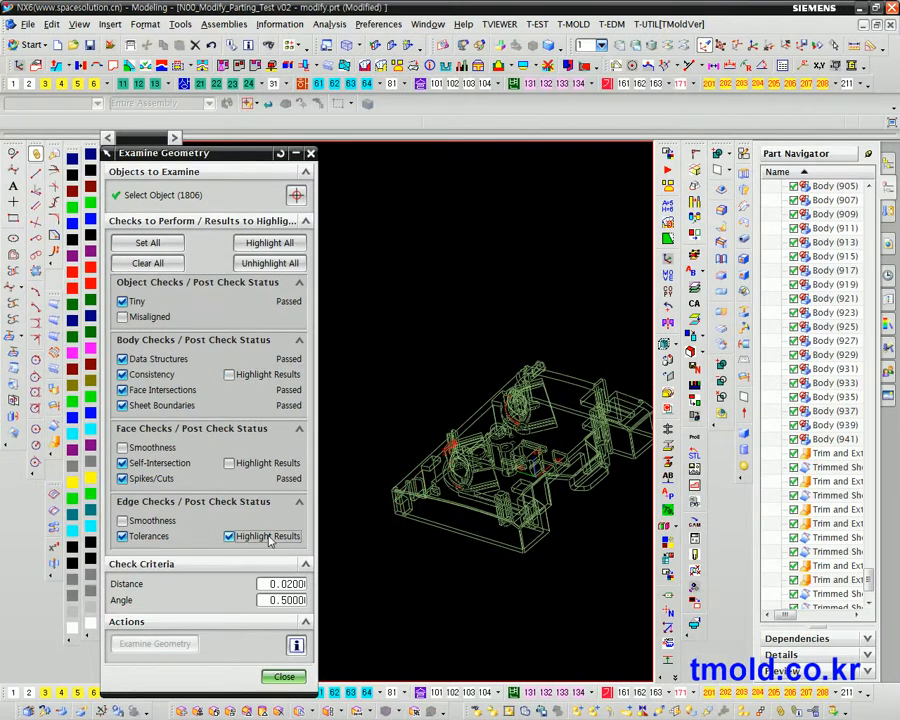
pyautogui.moveTo(456, 488); pyautogui.dragTo(451, 549, button='middle')
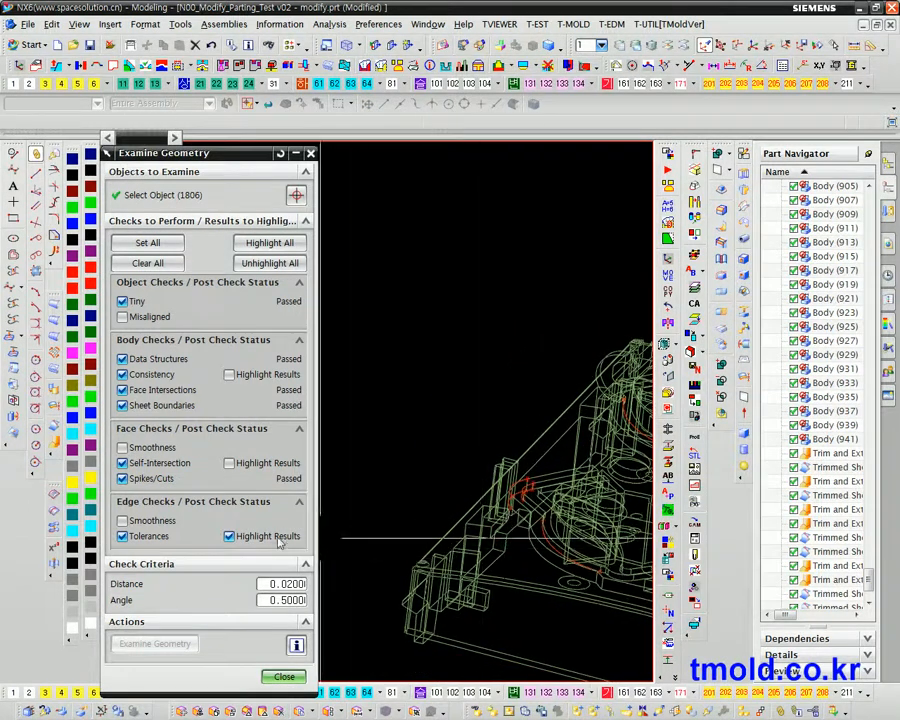
pyautogui.moveTo(474, 504)
pyautogui.mouseDown(button='middle')
pyautogui.moveTo(416, 438)
pyautogui.moveTo(393, 494)
pyautogui.mouseUp(button='middle')
pyautogui.moveTo(451, 582)
pyautogui.mouseDown(button='middle')
pyautogui.moveTo(386, 412)
pyautogui.moveTo(362, 428)
pyautogui.mouseUp(button='middle')
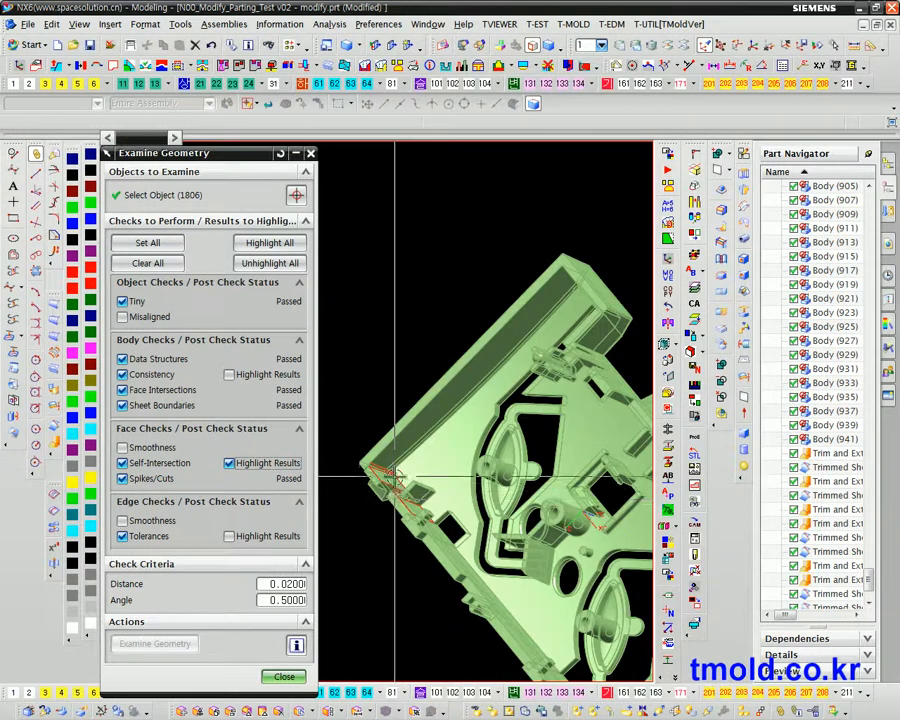
pyautogui.scroll(3, 395, 478)
pyautogui.moveTo(395, 478)
pyautogui.mouseDown(button='middle')
pyautogui.moveTo(468, 643)
pyautogui.moveTo(542, 567)
pyautogui.moveTo(326, 580)
pyautogui.mouseUp(button='middle')
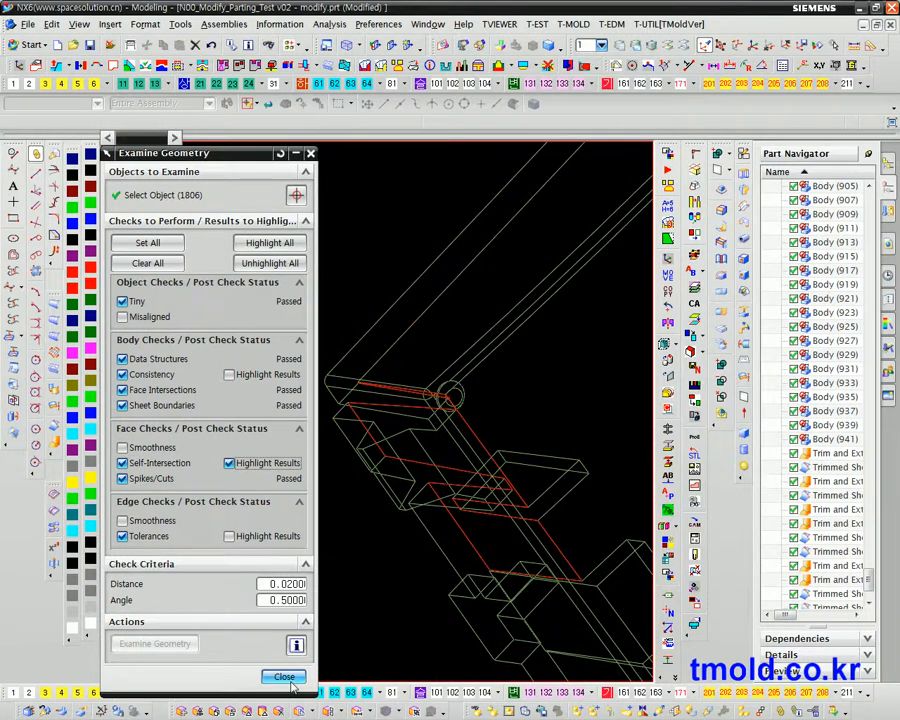
pyautogui.click(285, 677)
# Step: Rerun Examine Geometry on the whole model with the distance criterion set to 0.0254
pyautogui.scroll(-3, 363, 486)
pyautogui.scroll(1, 375, 439)
pyautogui.click(330, 24)
pyautogui.click(262, 233)
pyautogui.click(331, 25)
pyautogui.click(372, 285)
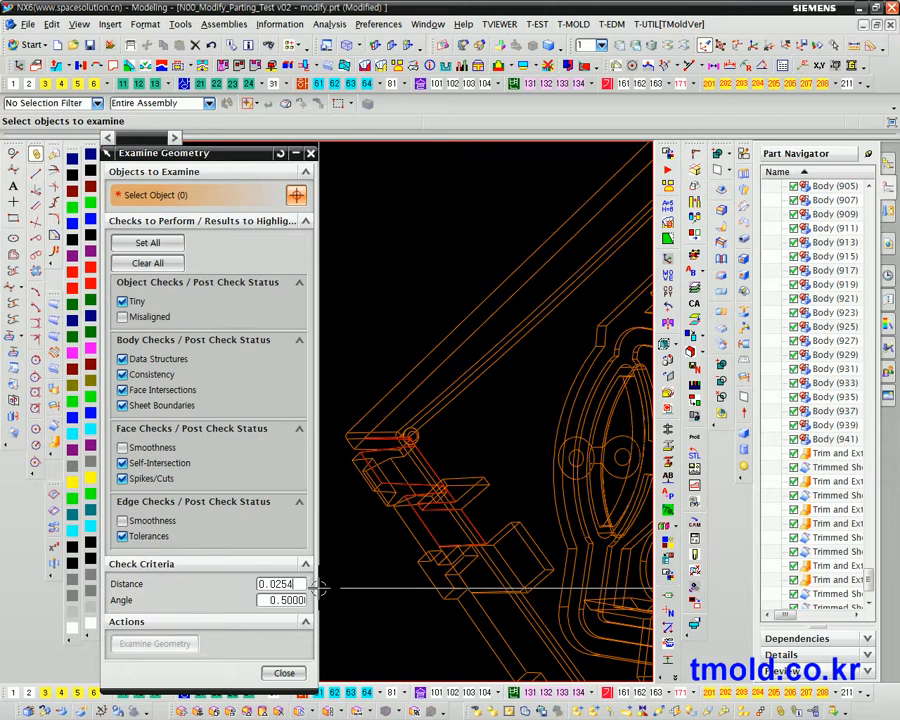
pyautogui.scroll(-5, 426, 510)
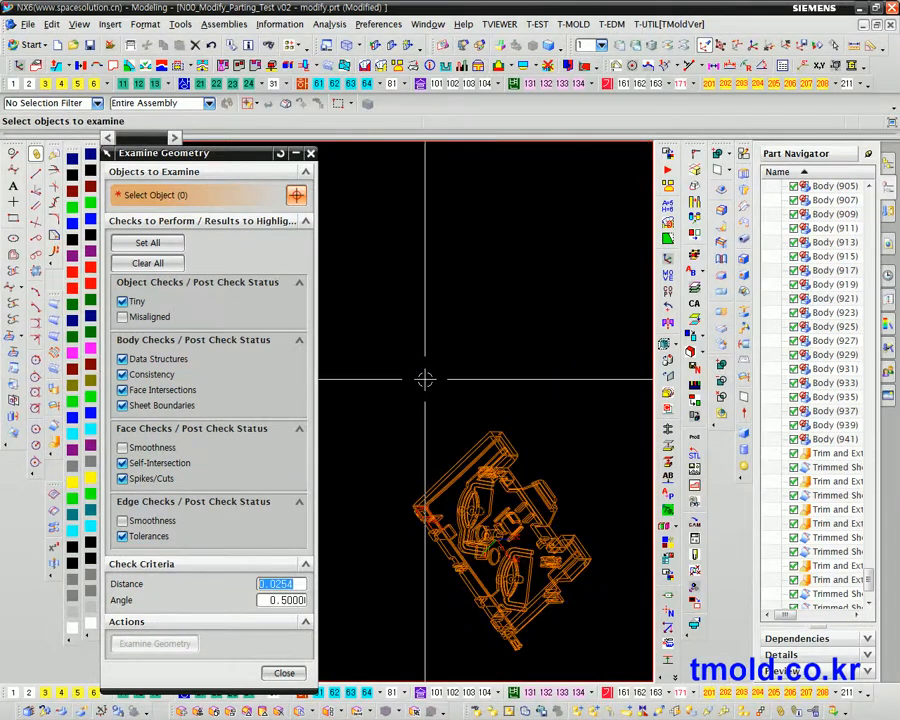
pyautogui.moveTo(378, 402); pyautogui.dragTo(617, 664)
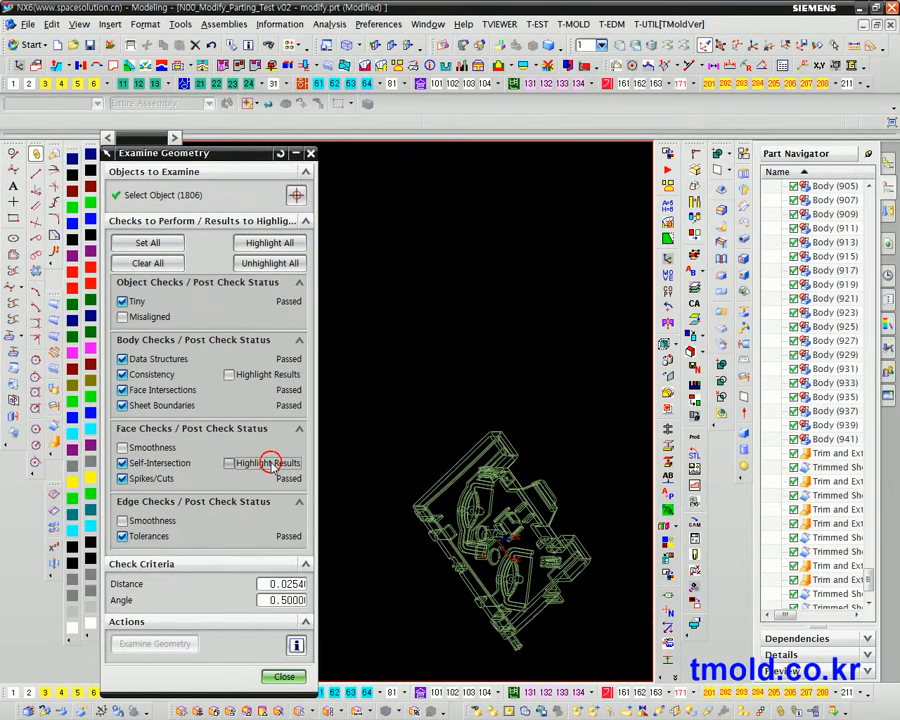
# Step: Highlight the body consistency and face self-intersection results and inspect the flagged faces around the corner wall
pyautogui.scroll(3, 416, 567)
pyautogui.click(229, 374)
pyautogui.moveTo(405, 498); pyautogui.dragTo(567, 520, button='middle')
pyautogui.scroll(4, 519, 407)
pyautogui.scroll(3, 451, 458)
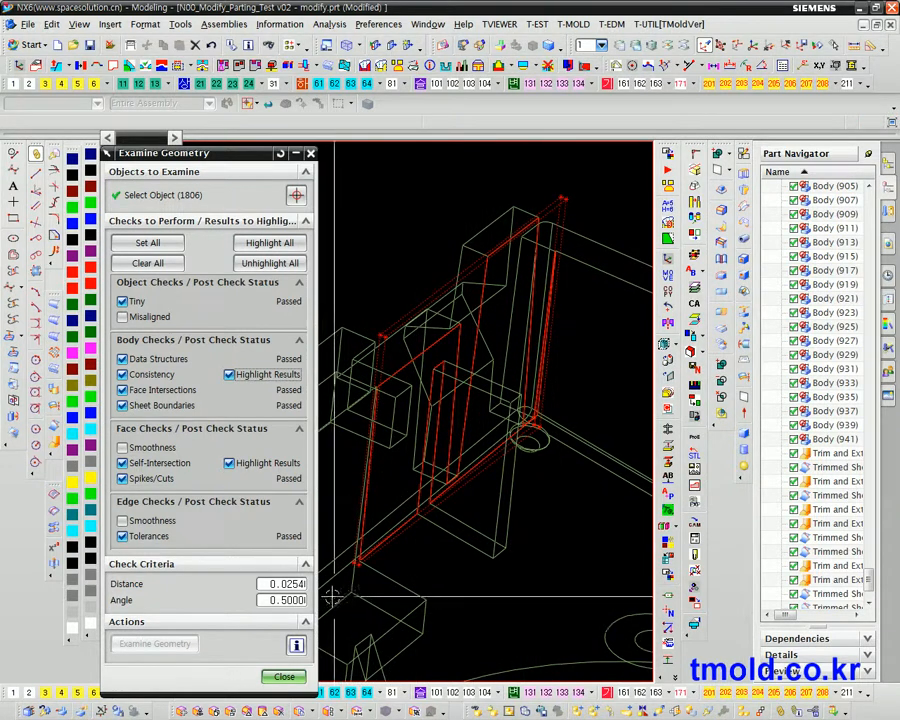
pyautogui.scroll(-3, 520, 506)
pyautogui.moveTo(520, 506); pyautogui.dragTo(491, 453, button='middle')
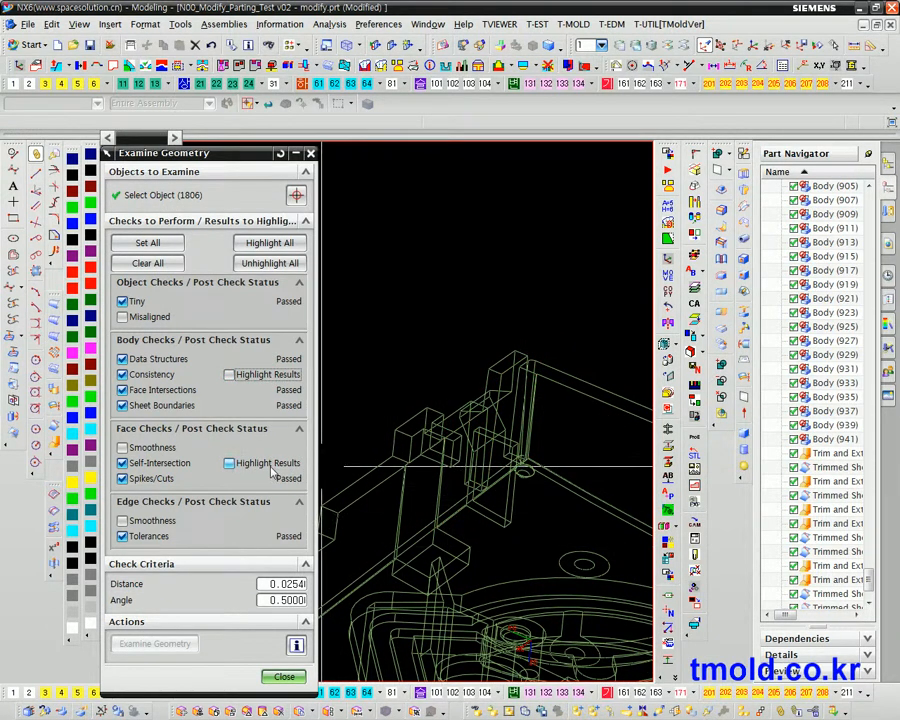
pyautogui.scroll(-3, 478, 394)
pyautogui.moveTo(478, 394); pyautogui.dragTo(482, 350, button='middle')
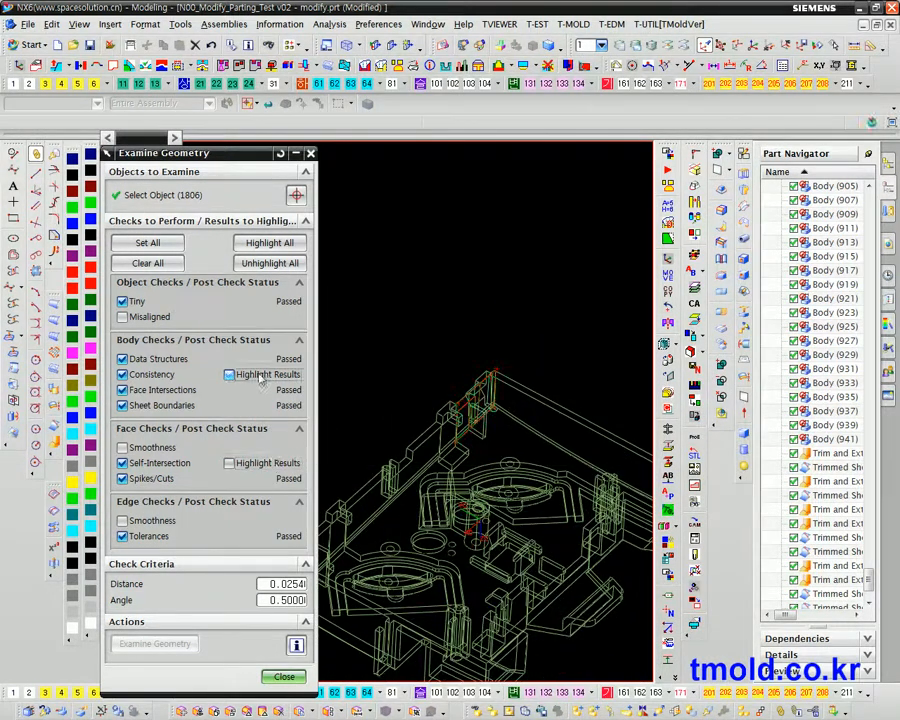
pyautogui.click(287, 677)
# Step: Inspect the corner wall's edges and locate the Sew feature at the end of the feature history
pyautogui.scroll(5, 542, 574)
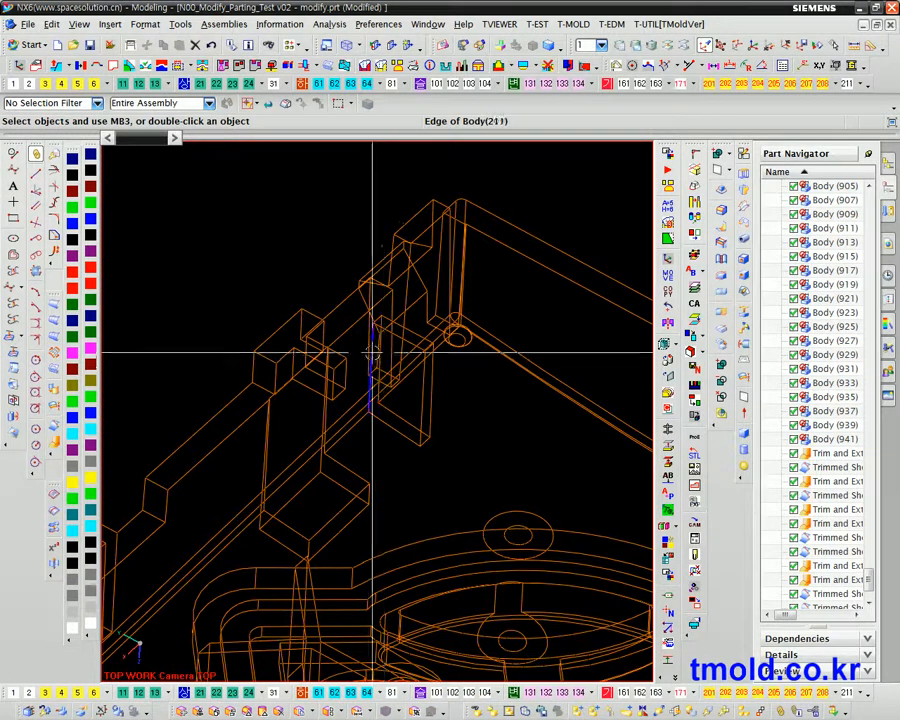
pyautogui.scroll(-3, 242, 309)
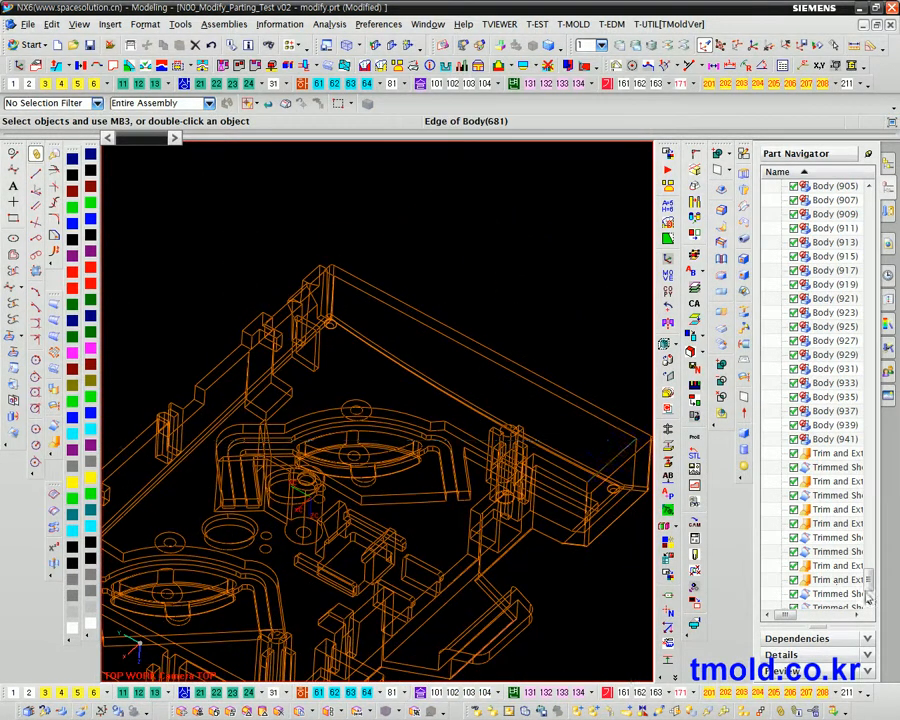
pyautogui.moveTo(873, 586); pyautogui.dragTo(878, 604)
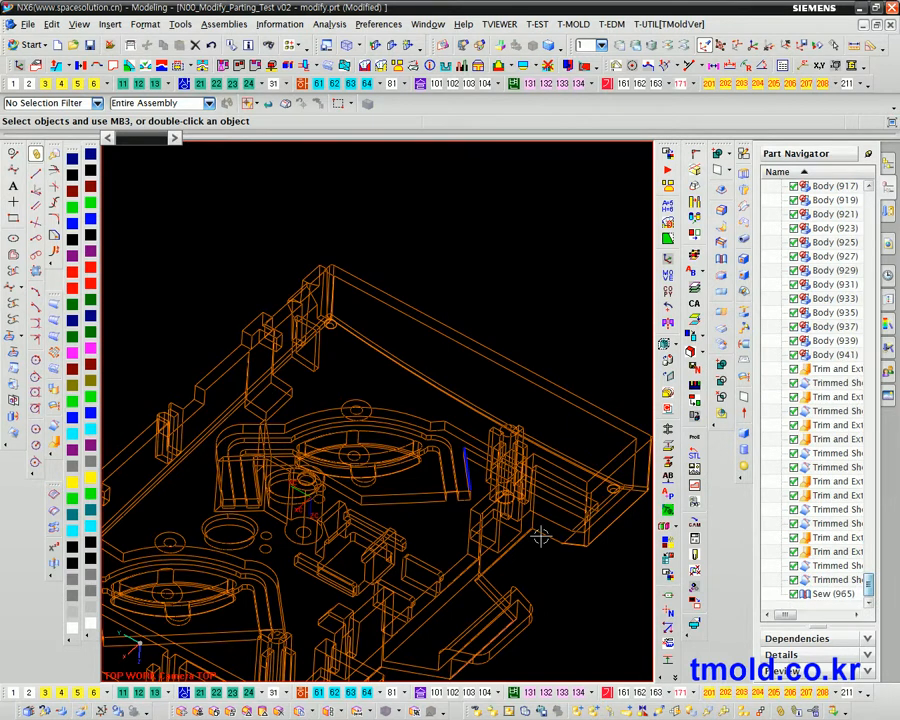
# Step: Measure the distance from the notch's lower corner vertex to the neighbouring floor edge, using a point on that edge
pyautogui.click(833, 593)
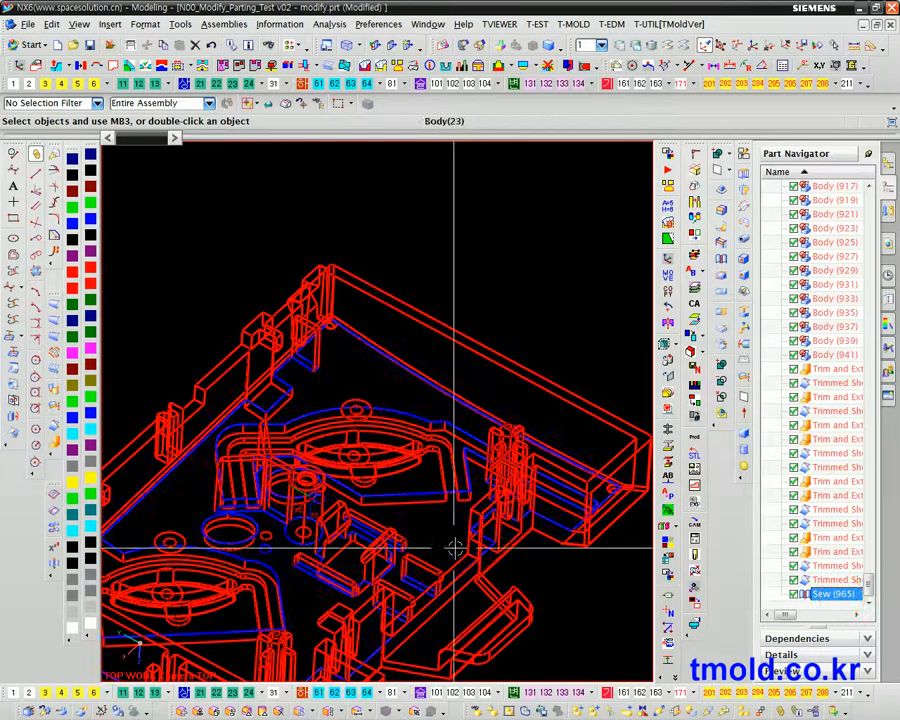
pyautogui.scroll(5, 460, 545)
pyautogui.press('Escape')
pyautogui.moveTo(393, 440)
pyautogui.mouseDown(button='middle')
pyautogui.moveTo(406, 464)
pyautogui.moveTo(424, 456)
pyautogui.moveTo(416, 444)
pyautogui.moveTo(404, 454)
pyautogui.moveTo(400, 446)
pyautogui.moveTo(407, 453)
pyautogui.mouseUp(button='middle')
pyautogui.scroll(10, 449, 525)
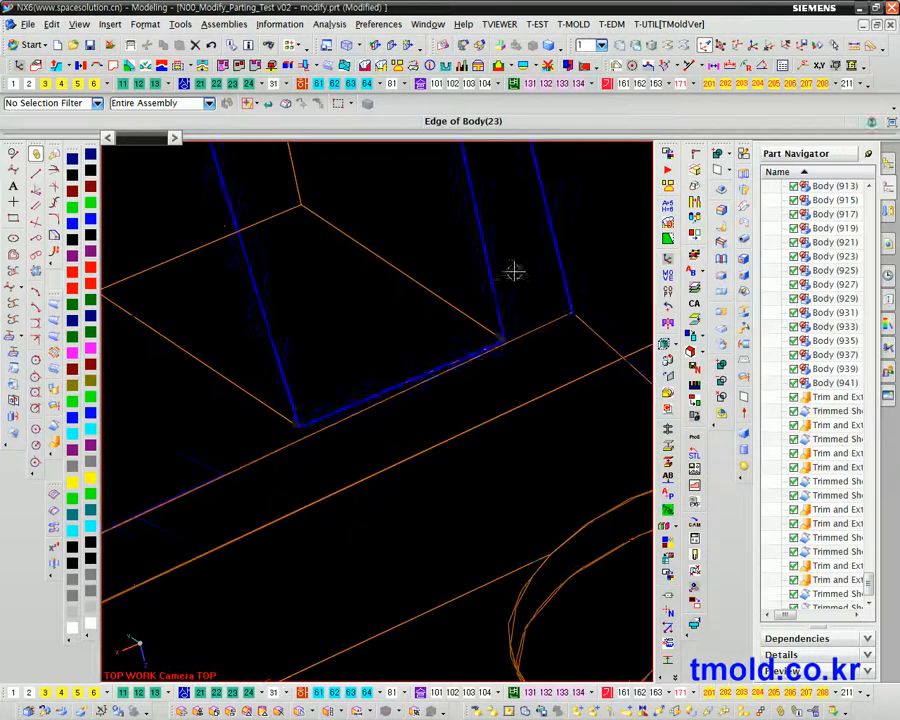
pyautogui.click(503, 340)
pyautogui.scroll(-1, 546, 470)
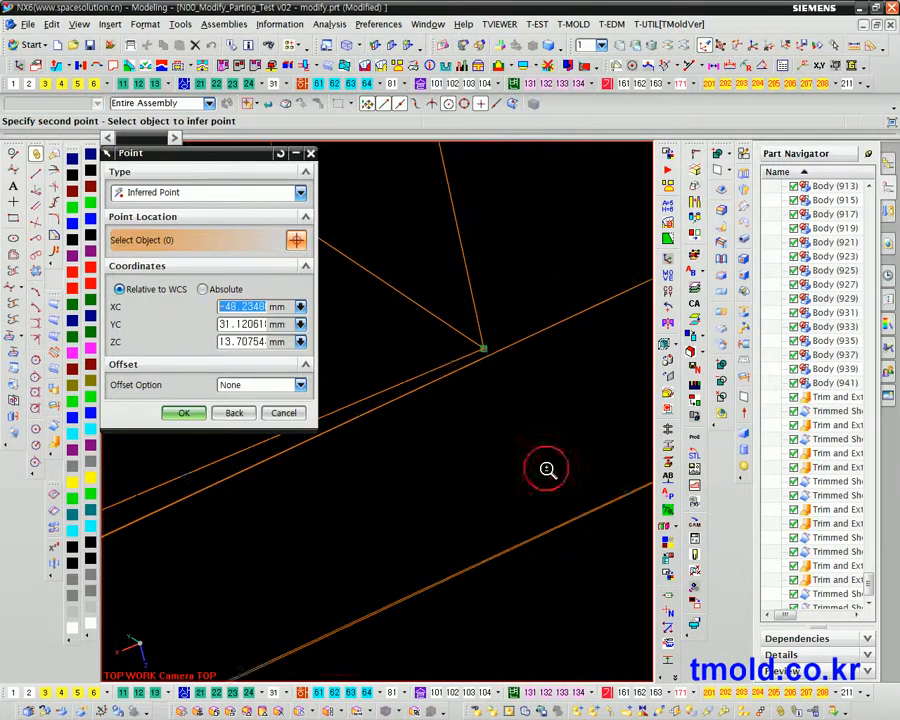
pyautogui.click(178, 193)
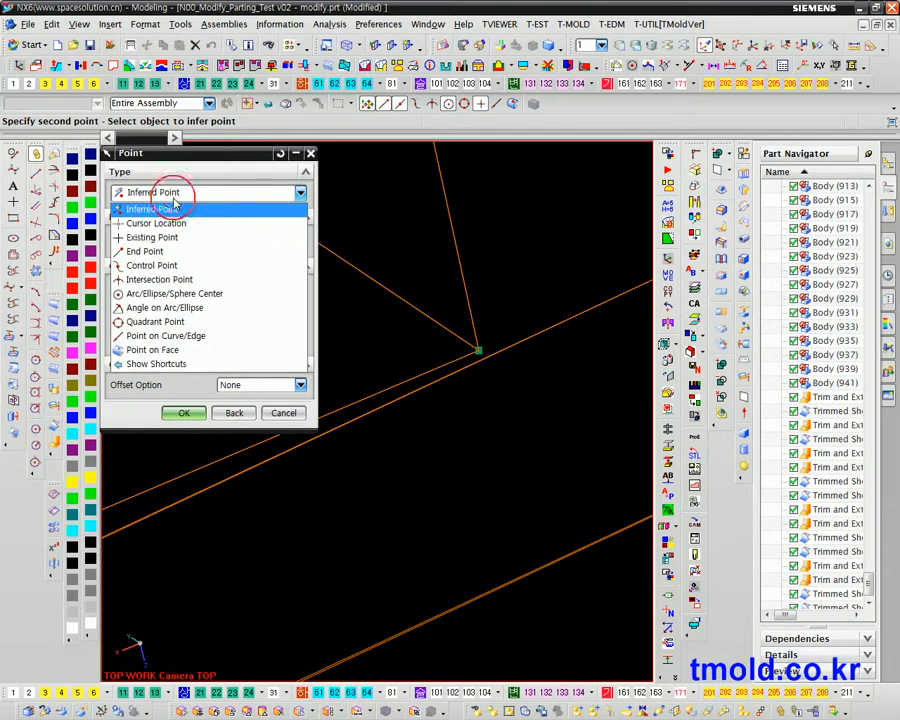
pyautogui.click(174, 337)
pyautogui.click(482, 362)
pyautogui.middleClick(474, 417)
pyautogui.click(352, 491)
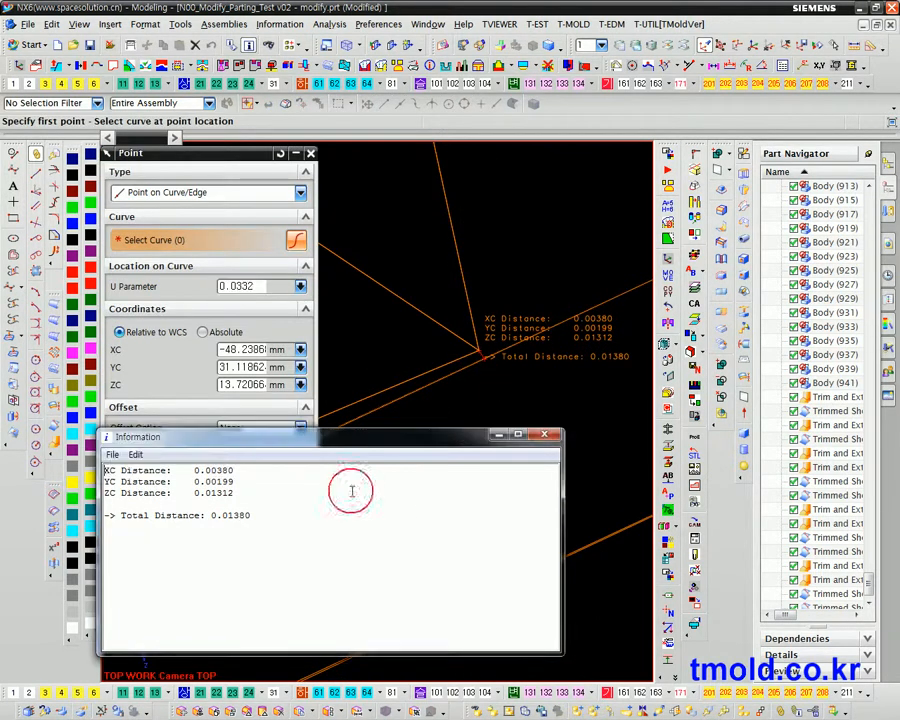
pyautogui.click(543, 434)
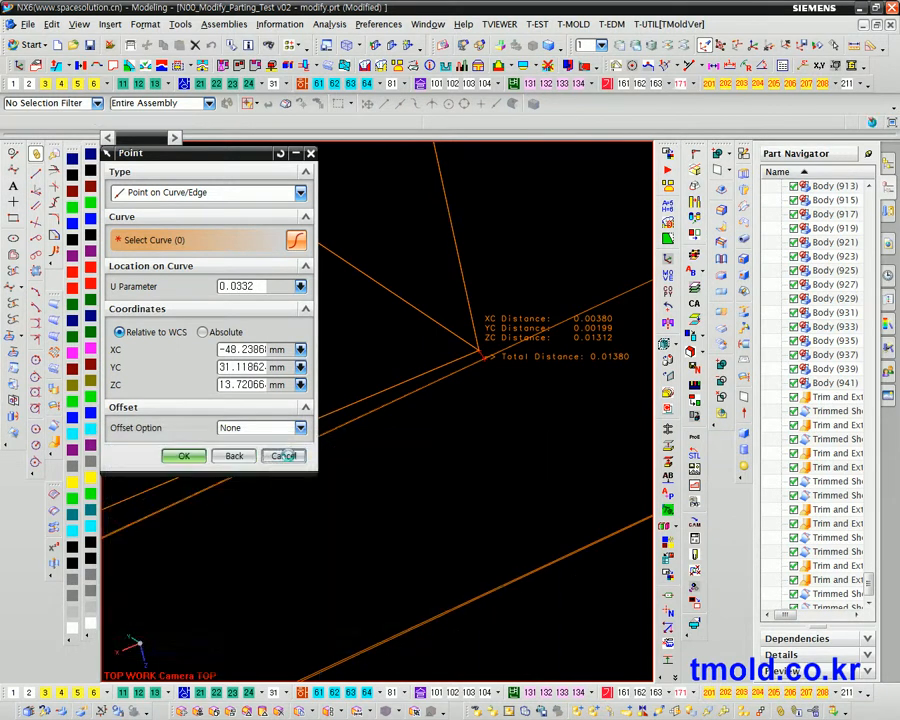
pyautogui.click(282, 452)
# Step: Inspect the corner wall and the floor face below it in shaded and wireframe display
pyautogui.scroll(4, 482, 470)
pyautogui.keyDown('ctrl'); pyautogui.moveTo(485, 450); pyautogui.dragTo(483, 172, button='middle'); pyautogui.keyUp('ctrl')
pyautogui.moveTo(445, 455)
pyautogui.mouseDown(button='middle')
pyautogui.moveTo(458, 376)
pyautogui.moveTo(446, 289)
pyautogui.mouseUp(button='middle')
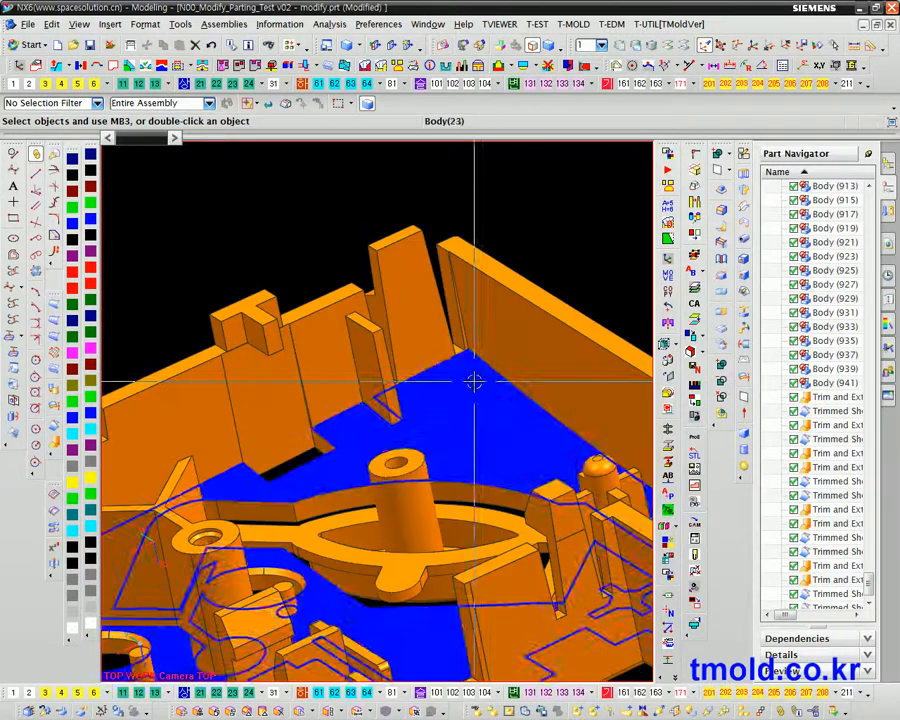
pyautogui.scroll(3, 496, 434)
pyautogui.moveTo(496, 434)
pyautogui.mouseDown(button='middle')
pyautogui.moveTo(476, 436)
pyautogui.moveTo(473, 446)
pyautogui.moveTo(493, 441)
pyautogui.moveTo(510, 532)
pyautogui.moveTo(538, 591)
pyautogui.moveTo(514, 438)
pyautogui.moveTo(550, 434)
pyautogui.moveTo(548, 448)
pyautogui.mouseUp(button='middle')
pyautogui.scroll(4, 446, 424)
pyautogui.scroll(-8, 442, 362)
pyautogui.scroll(-1, 433, 222)
pyautogui.moveTo(555, 290); pyautogui.dragTo(208, 108, button='right')
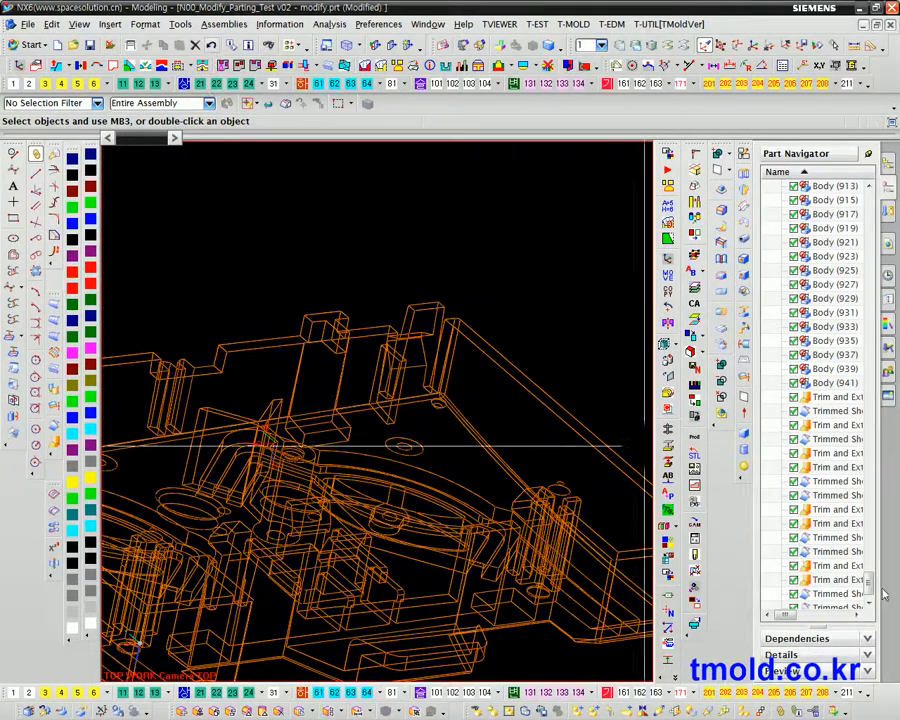
# Step: Try to replace the small face at the foot of the corner wall with the floor face using T-UTIL Replace Face
pyautogui.moveTo(870, 581); pyautogui.dragTo(842, 606)
pyautogui.scroll(4, 421, 368)
pyautogui.moveTo(446, 476)
pyautogui.mouseDown(button='middle')
pyautogui.moveTo(435, 482)
pyautogui.moveTo(419, 464)
pyautogui.moveTo(460, 462)
pyautogui.mouseUp(button='middle')
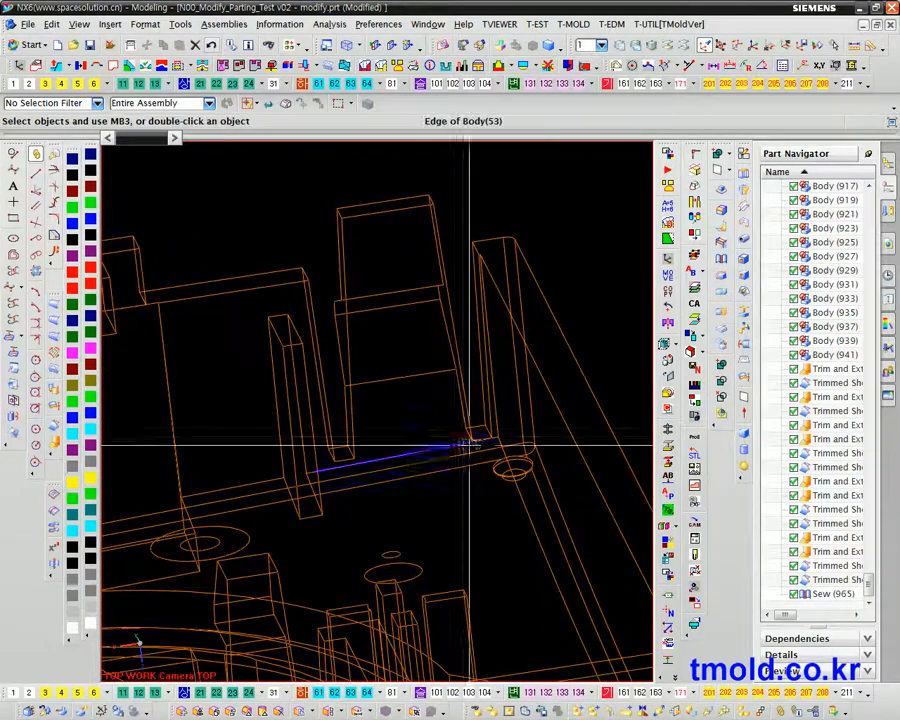
pyautogui.scroll(3, 518, 521)
pyautogui.scroll(3, 511, 465)
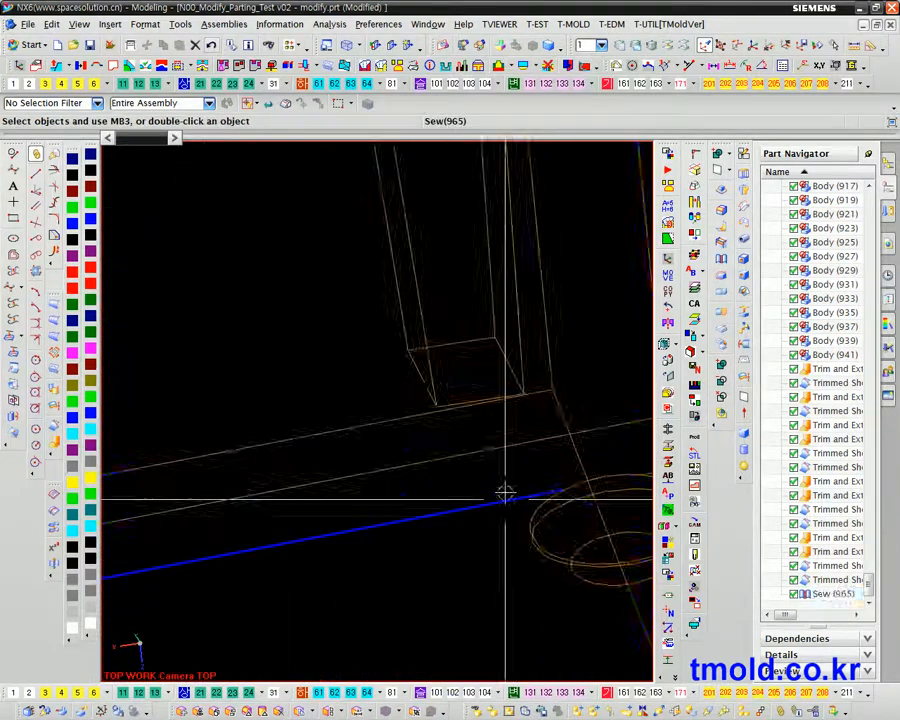
pyautogui.scroll(2, 476, 434)
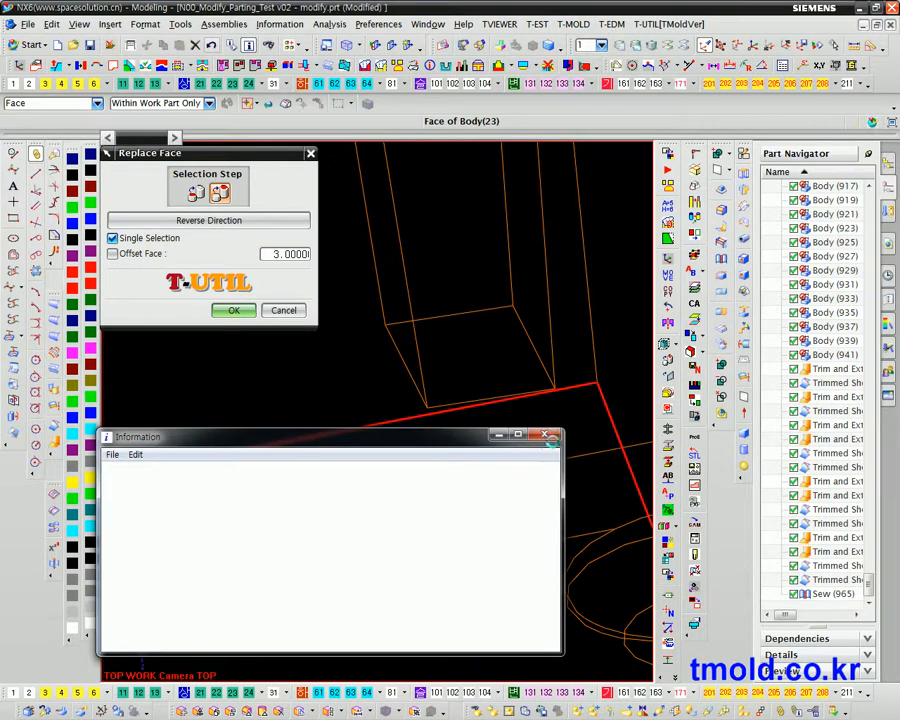
pyautogui.click(546, 436)
pyautogui.click(283, 310)
pyautogui.scroll(-3, 456, 327)
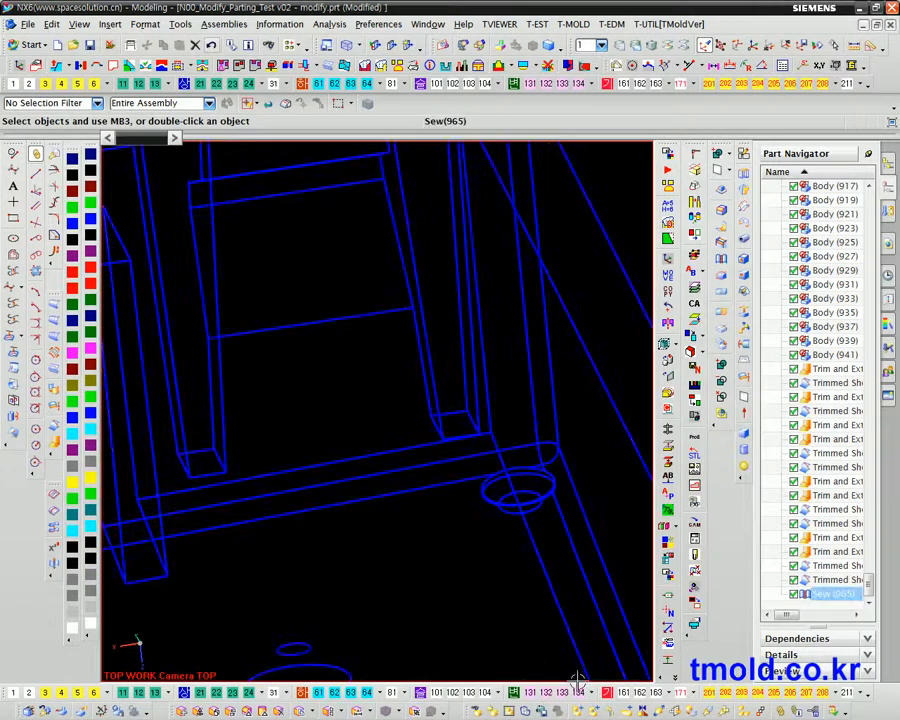
pyautogui.press('Escape')
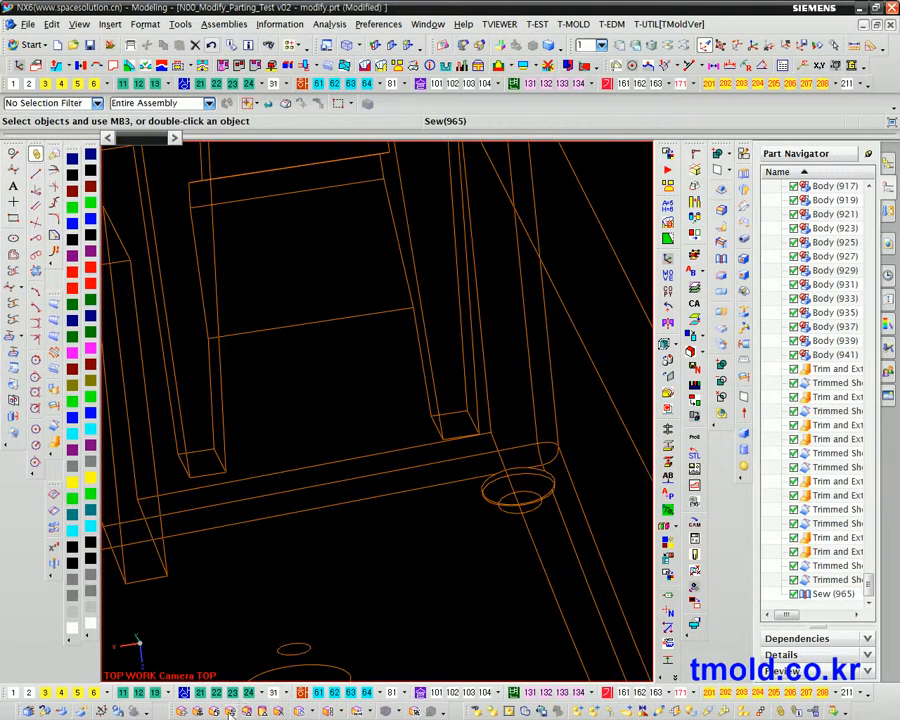
# Step: Replace the small face at the foot of the corner wall with the adjacent floor face at 0 mm offset
pyautogui.click(229, 712)
pyautogui.click(452, 425)
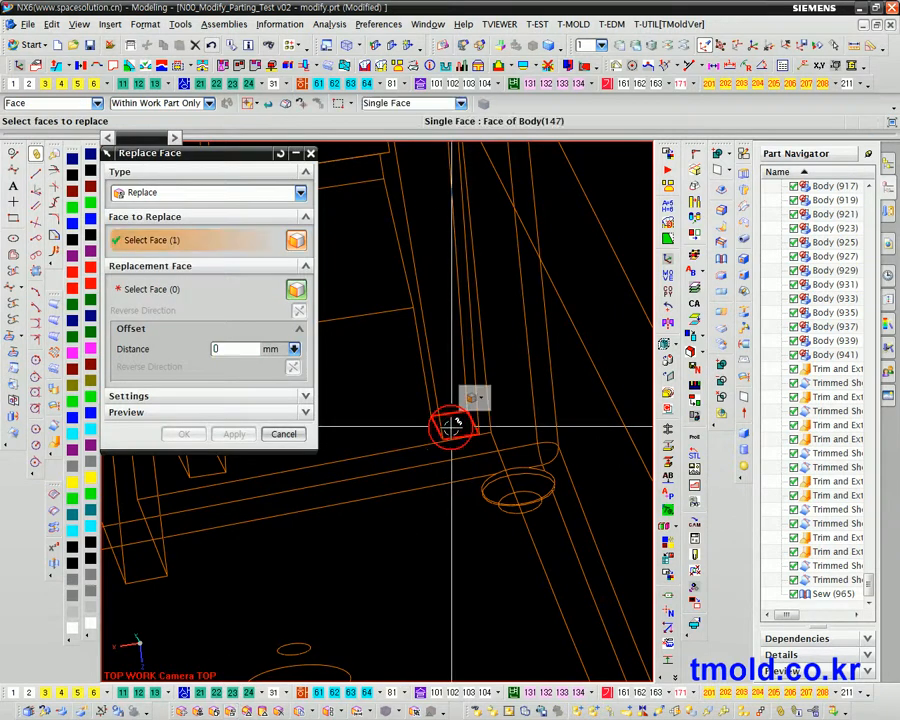
pyautogui.click(451, 476)
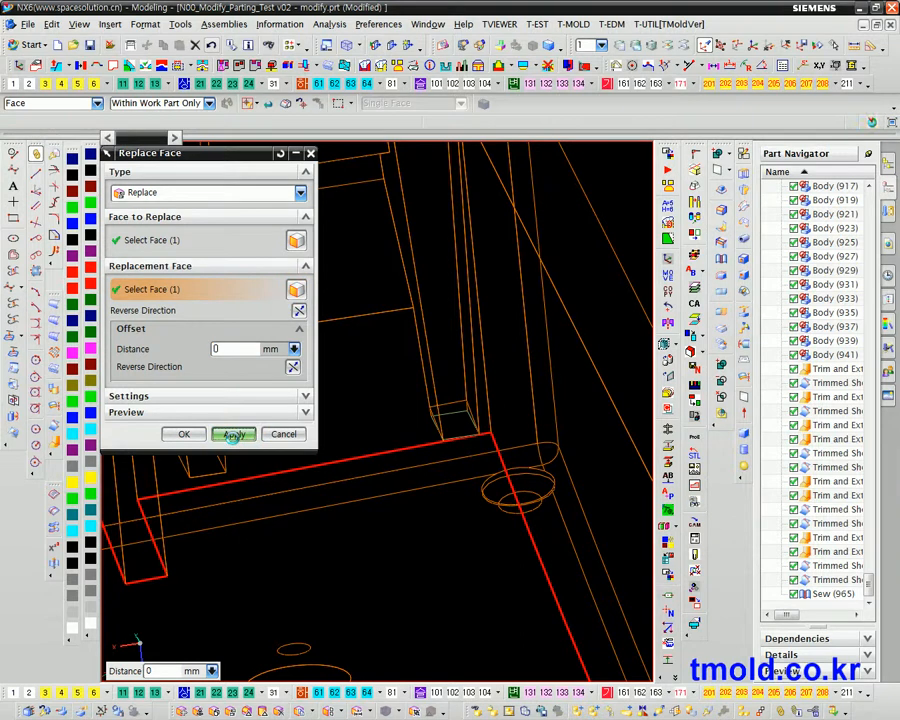
pyautogui.click(233, 436)
pyautogui.click(270, 433)
pyautogui.scroll(-3, 417, 396)
pyautogui.moveTo(417, 396); pyautogui.dragTo(415, 400, button='middle')
pyautogui.scroll(3, 459, 496)
pyautogui.moveTo(459, 496); pyautogui.dragTo(452, 452, button='middle')
pyautogui.scroll(-6, 452, 426)
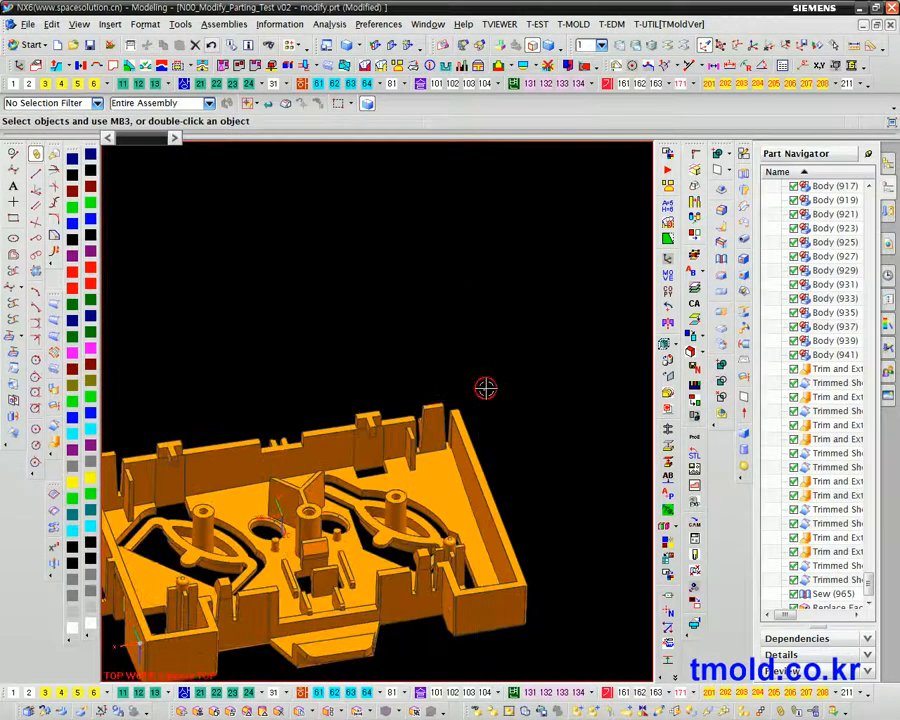
# Step: Run Examine Geometry on the whole model and review the check statuses
pyautogui.scroll(-1, 486, 388)
pyautogui.keyDown('shift'); pyautogui.moveTo(500, 355); pyautogui.dragTo(568, 287, button='middle'); pyautogui.keyUp('shift')
pyautogui.hotkey('ctrl', 'w')
pyautogui.click(331, 25)
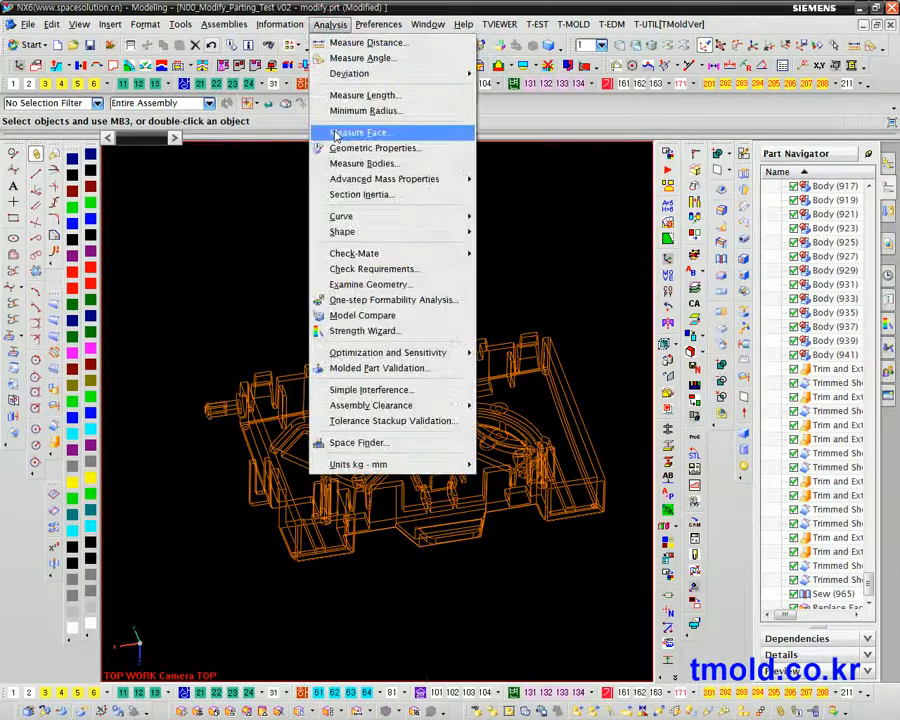
pyautogui.click(366, 285)
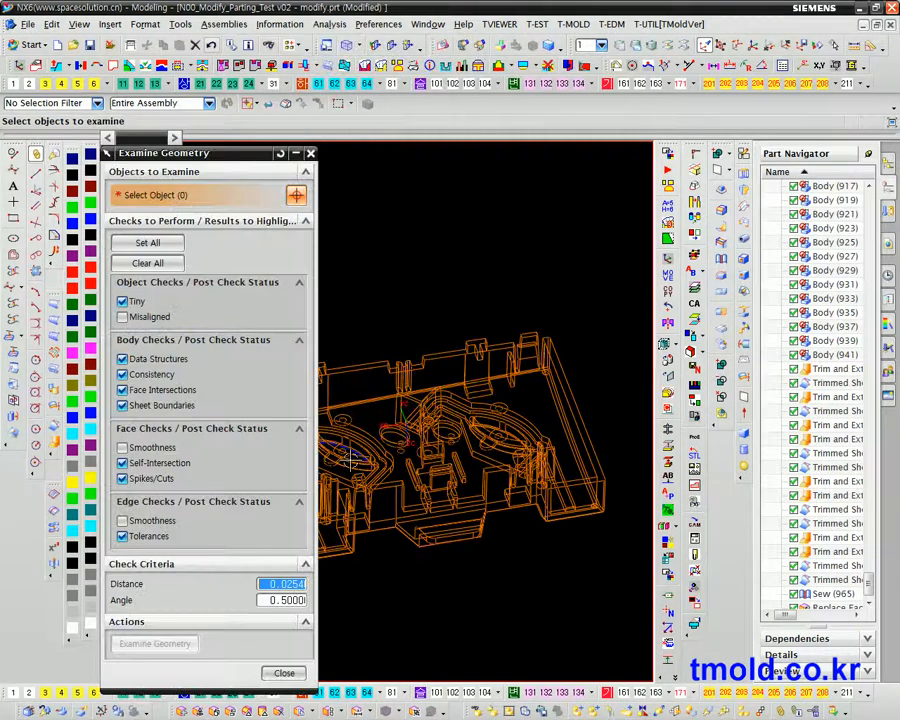
pyautogui.moveTo(632, 590); pyautogui.dragTo(190, 290)
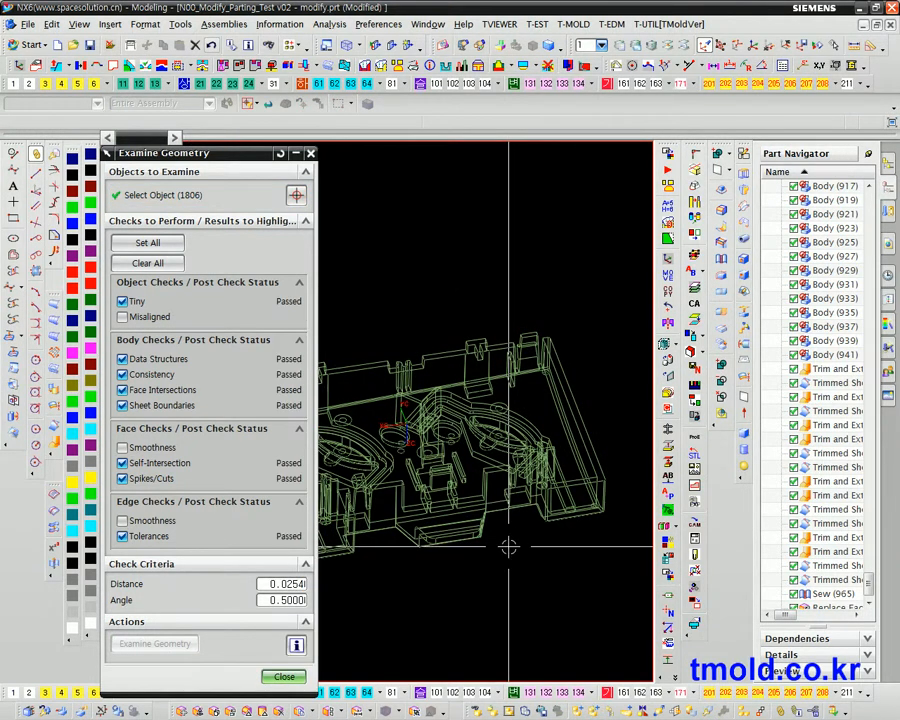
pyautogui.moveTo(424, 535); pyautogui.dragTo(450, 520, button='middle')
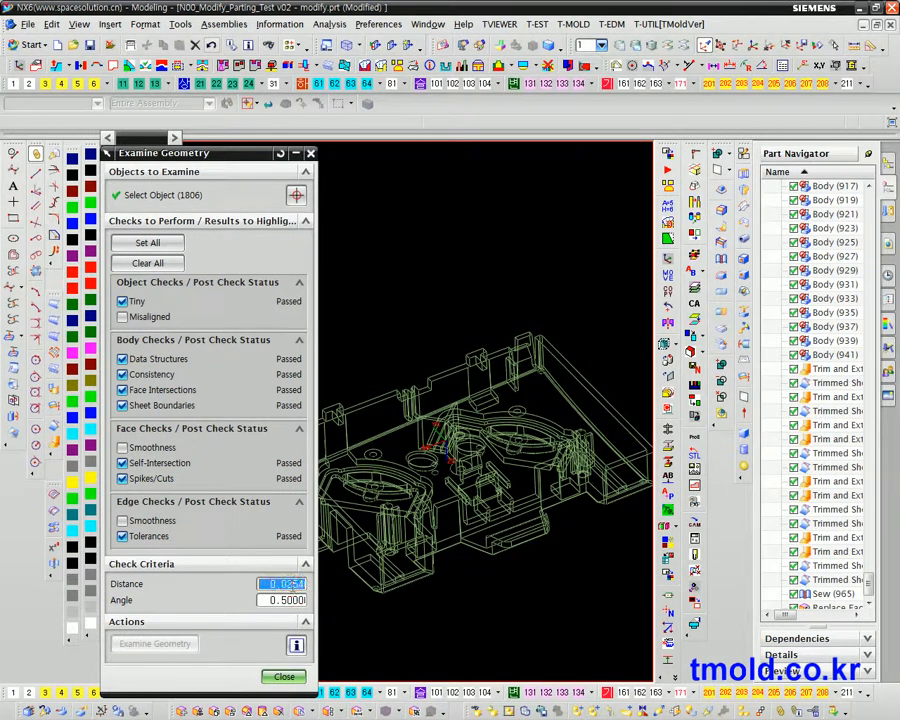
pyautogui.click(284, 677)
# Step: Rerun Examine Geometry on the whole model with the distance criterion set to 0.02
pyautogui.click(330, 24)
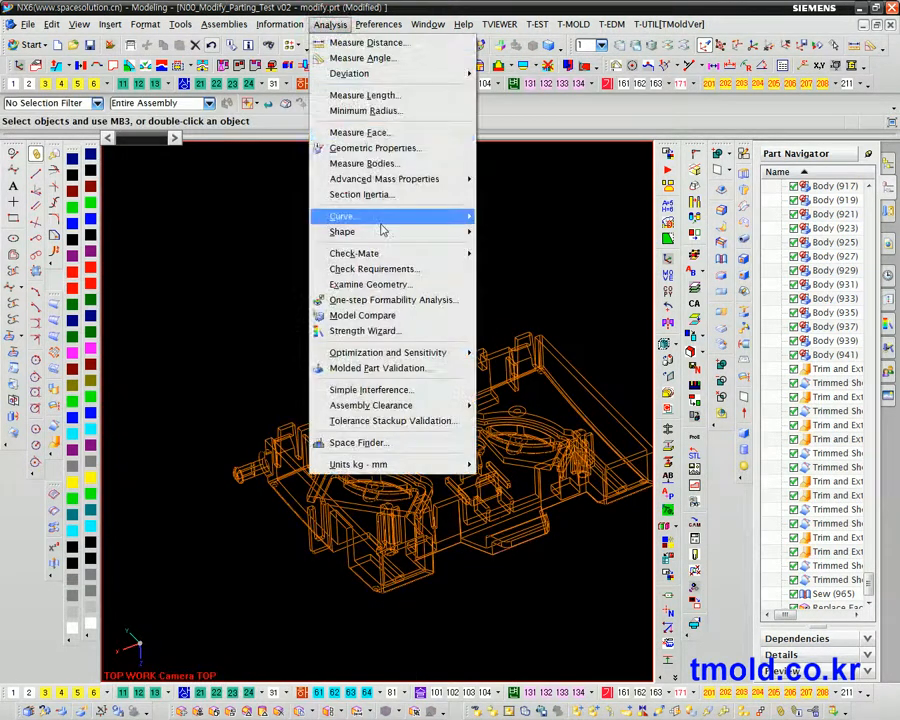
pyautogui.click(375, 285)
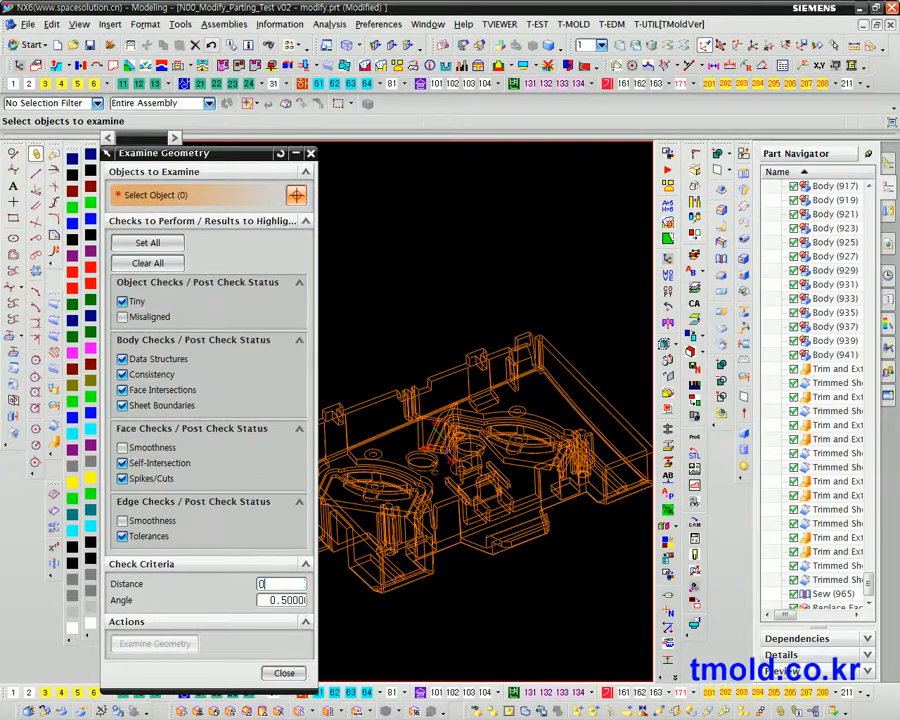
pyautogui.write('2')
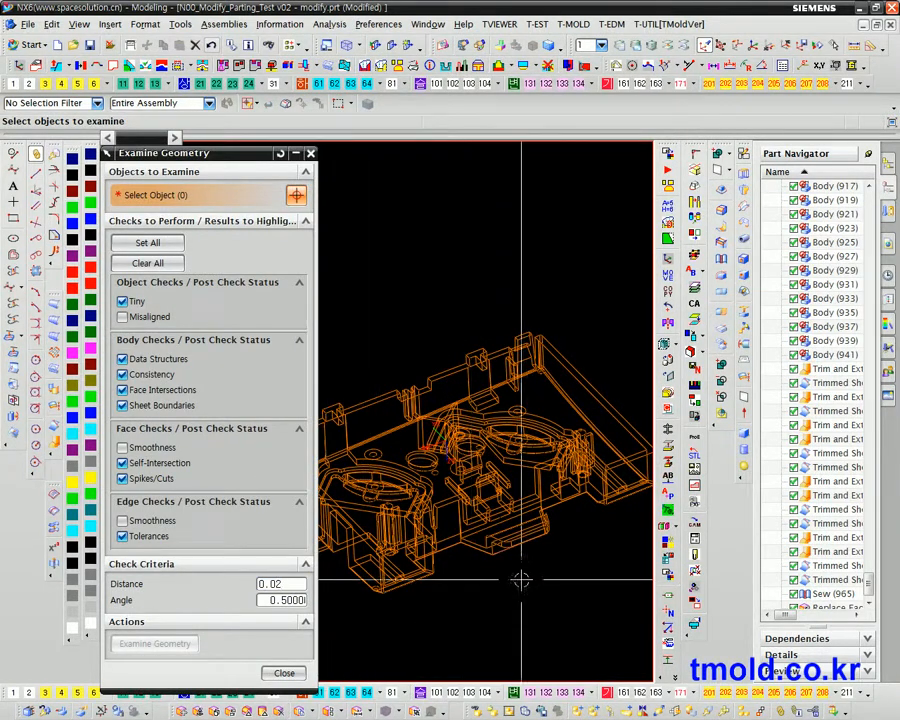
pyautogui.scroll(-2, 521, 580)
pyautogui.click(543, 462)
pyautogui.moveTo(603, 643); pyautogui.dragTo(632, 562)
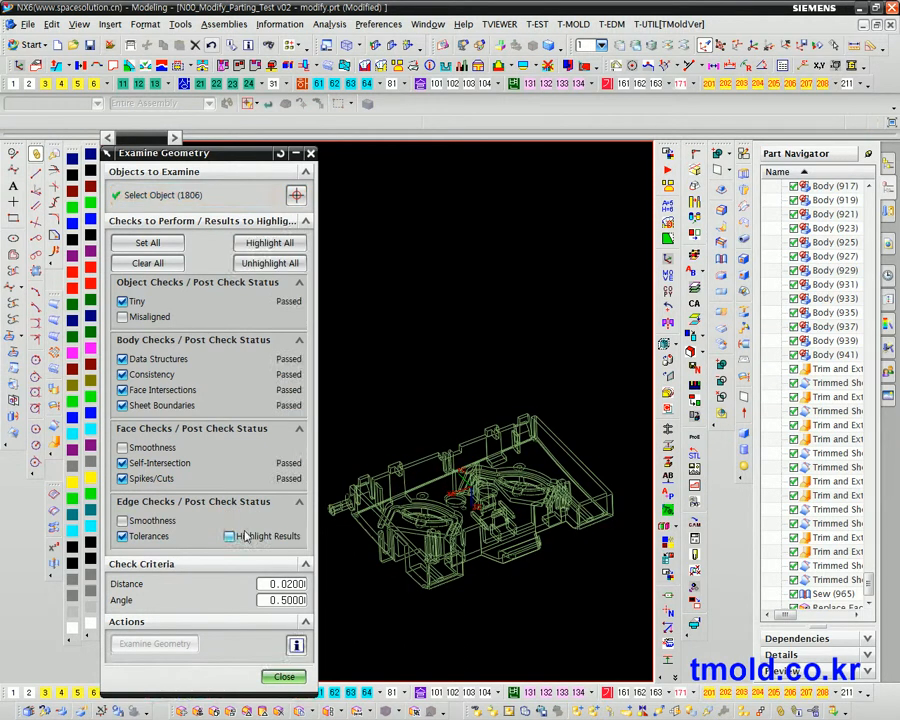
# Step: Highlight the edge tolerance results and inspect the flagged edges on the curved ribs up close
pyautogui.moveTo(556, 504)
pyautogui.mouseDown(button='middle')
pyautogui.moveTo(558, 526)
pyautogui.moveTo(558, 508)
pyautogui.mouseUp(button='middle')
pyautogui.scroll(5, 558, 508)
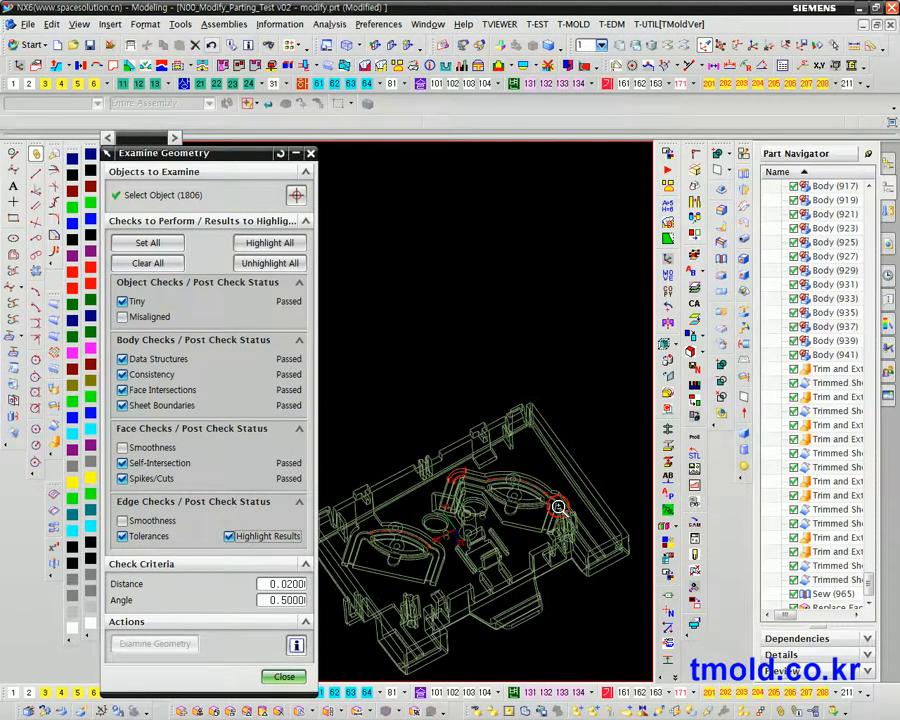
pyautogui.moveTo(512, 546); pyautogui.dragTo(522, 502, button='middle')
pyautogui.scroll(5, 537, 533)
pyautogui.keyDown('ctrl'); pyautogui.moveTo(543, 577); pyautogui.dragTo(556, 675, button='middle'); pyautogui.keyUp('ctrl')
pyautogui.keyDown('ctrl'); pyautogui.moveTo(510, 513); pyautogui.dragTo(538, 662, button='middle'); pyautogui.keyUp('ctrl')
pyautogui.keyDown('ctrl'); pyautogui.moveTo(559, 556); pyautogui.dragTo(556, 682, button='middle'); pyautogui.keyUp('ctrl')
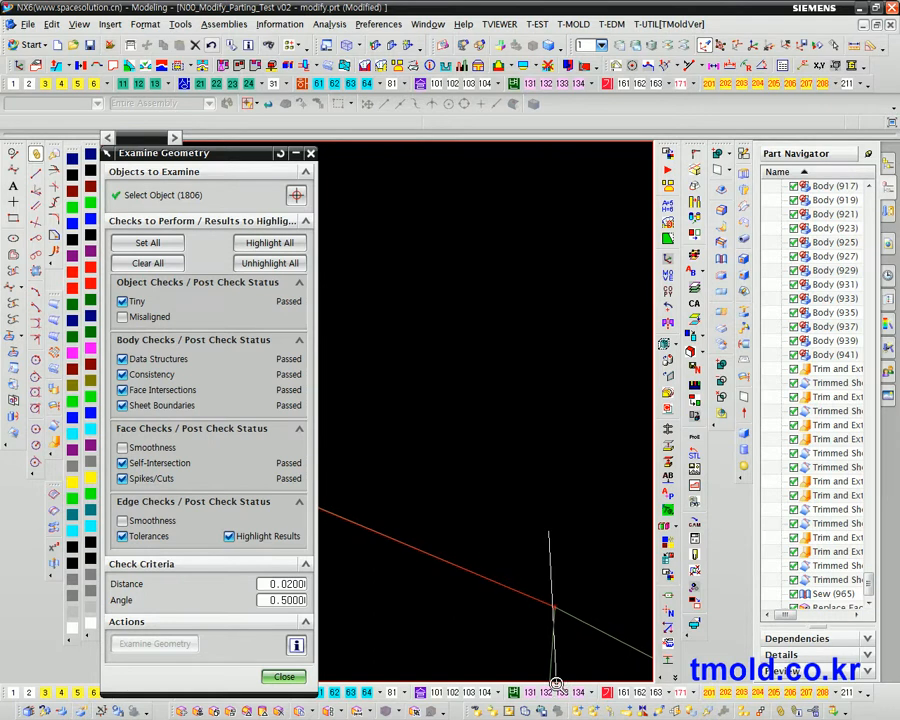
pyautogui.keyDown('ctrl'); pyautogui.moveTo(552, 386); pyautogui.dragTo(553, 350, button='middle'); pyautogui.keyUp('ctrl')
pyautogui.keyDown('ctrl'); pyautogui.moveTo(556, 547); pyautogui.dragTo(567, 350, button='middle'); pyautogui.keyUp('ctrl')
pyautogui.keyDown('ctrl'); pyautogui.moveTo(556, 460); pyautogui.dragTo(556, 330, button='middle'); pyautogui.keyUp('ctrl')
pyautogui.moveTo(552, 385); pyautogui.dragTo(532, 405, button='middle')
pyautogui.keyDown('ctrl'); pyautogui.moveTo(440, 512); pyautogui.dragTo(460, 622, button='middle'); pyautogui.keyUp('ctrl')
pyautogui.moveTo(472, 566)
pyautogui.mouseDown(button='middle')
pyautogui.moveTo(484, 593)
pyautogui.moveTo(470, 580)
pyautogui.mouseUp(button='middle')
pyautogui.click(284, 676)
# Step: Save the part file and view the flagged curved rib edges from the opposite side
pyautogui.keyDown('ctrl'); pyautogui.moveTo(423, 471); pyautogui.dragTo(415, 350, button='middle'); pyautogui.keyUp('ctrl')
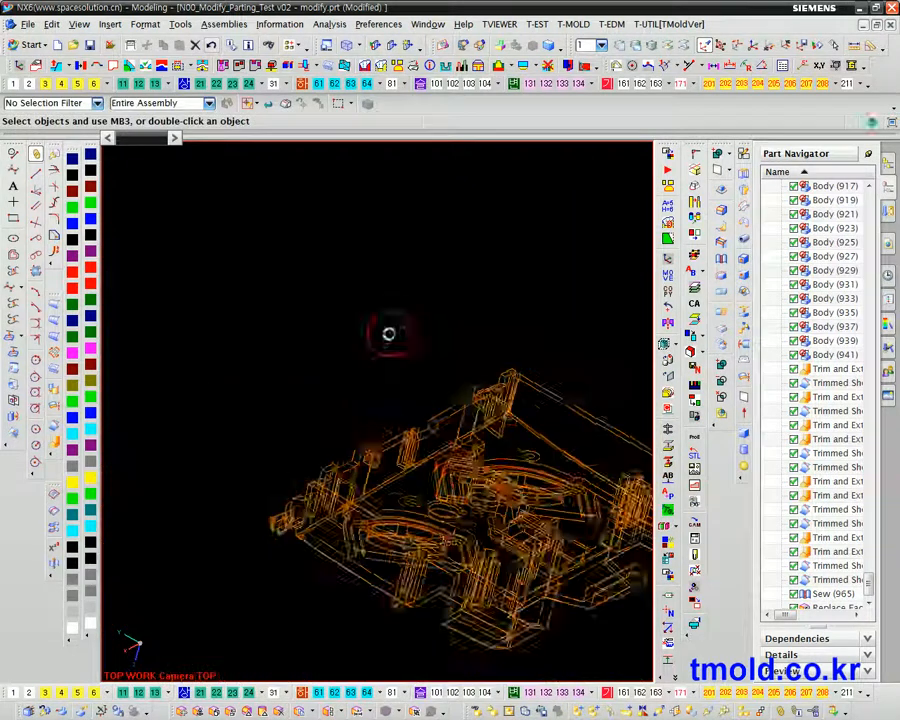
pyautogui.moveTo(364, 319); pyautogui.dragTo(332, 274, button='middle')
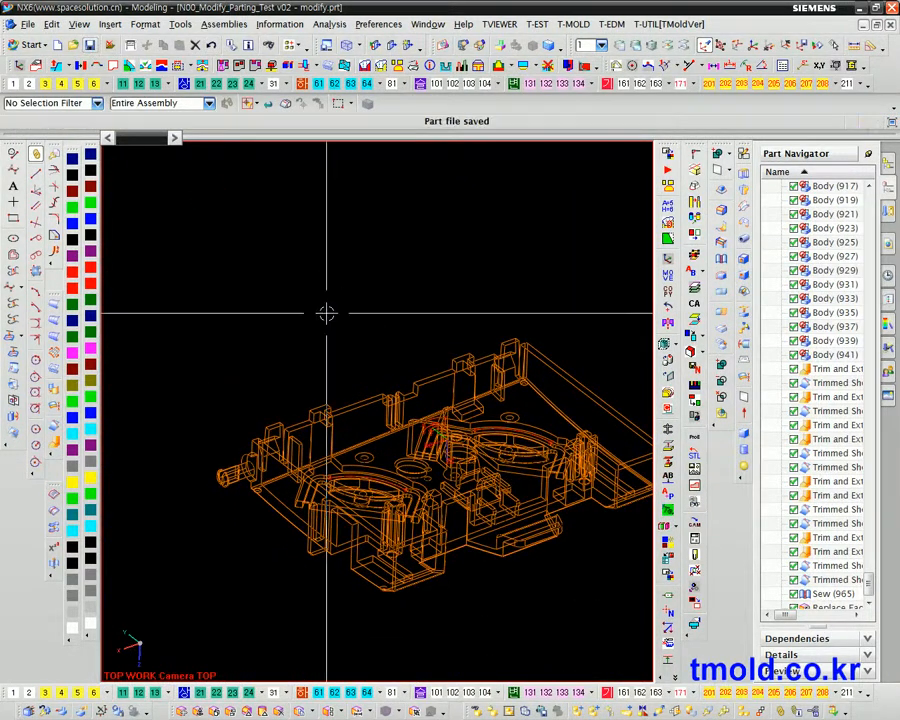
pyautogui.moveTo(460, 410); pyautogui.dragTo(400, 608, button='middle')
pyautogui.keyDown('ctrl'); pyautogui.moveTo(522, 445); pyautogui.dragTo(525, 500, button='middle'); pyautogui.keyUp('ctrl')
pyautogui.moveTo(525, 500); pyautogui.dragTo(545, 456, button='middle')
pyautogui.keyDown('ctrl'); pyautogui.moveTo(550, 462); pyautogui.dragTo(406, 432, button='middle'); pyautogui.keyUp('ctrl')
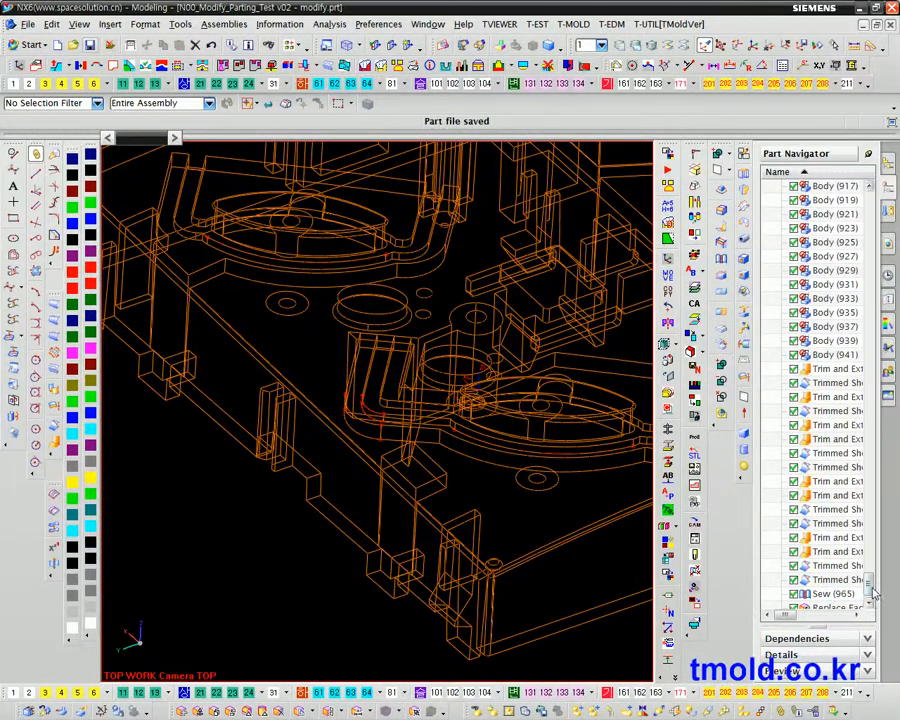
# Step: Highlight the Sew feature near the end of the history and inspect the flagged edges around the curved ribs
pyautogui.scroll(-1, 873, 594)
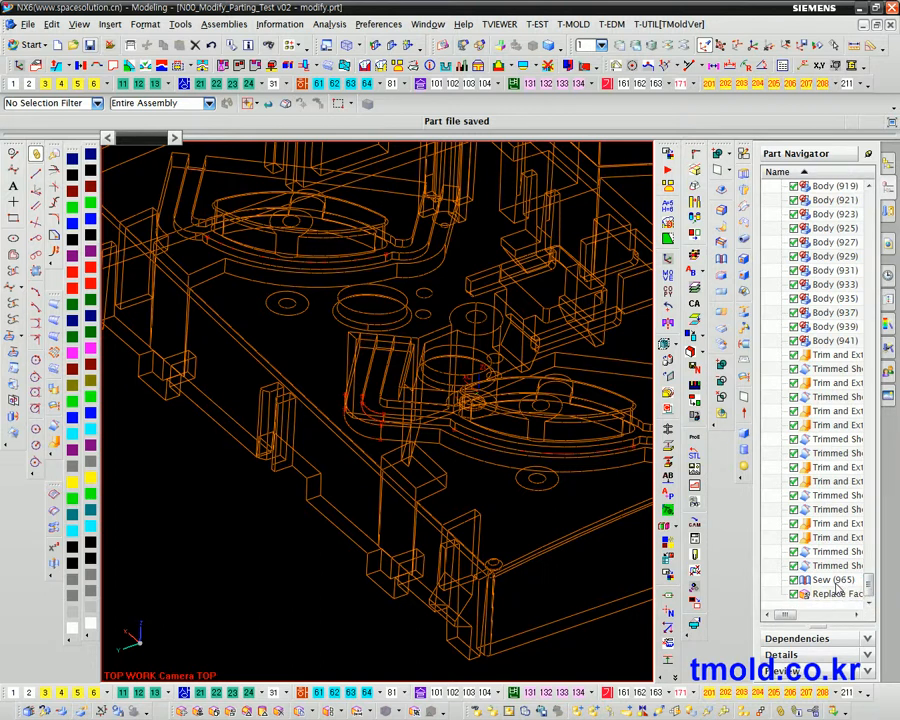
pyautogui.click(836, 580)
pyautogui.scroll(3, 452, 510)
pyautogui.moveTo(452, 510); pyautogui.dragTo(468, 386, button='middle')
pyautogui.press('Escape')
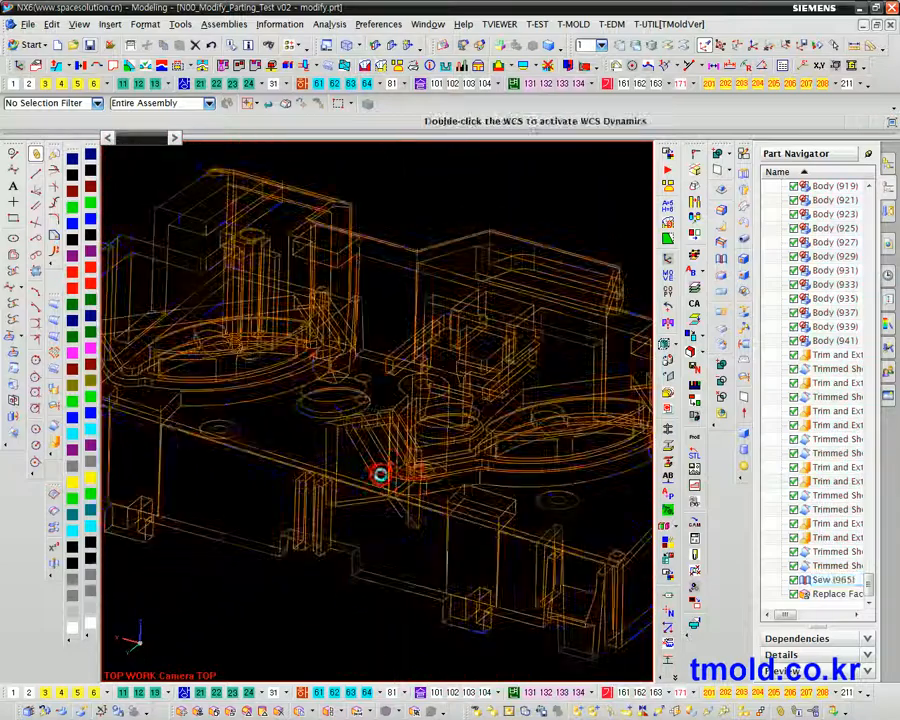
pyautogui.scroll(3, 380, 474)
pyautogui.moveTo(426, 454); pyautogui.dragTo(457, 191, button='middle')
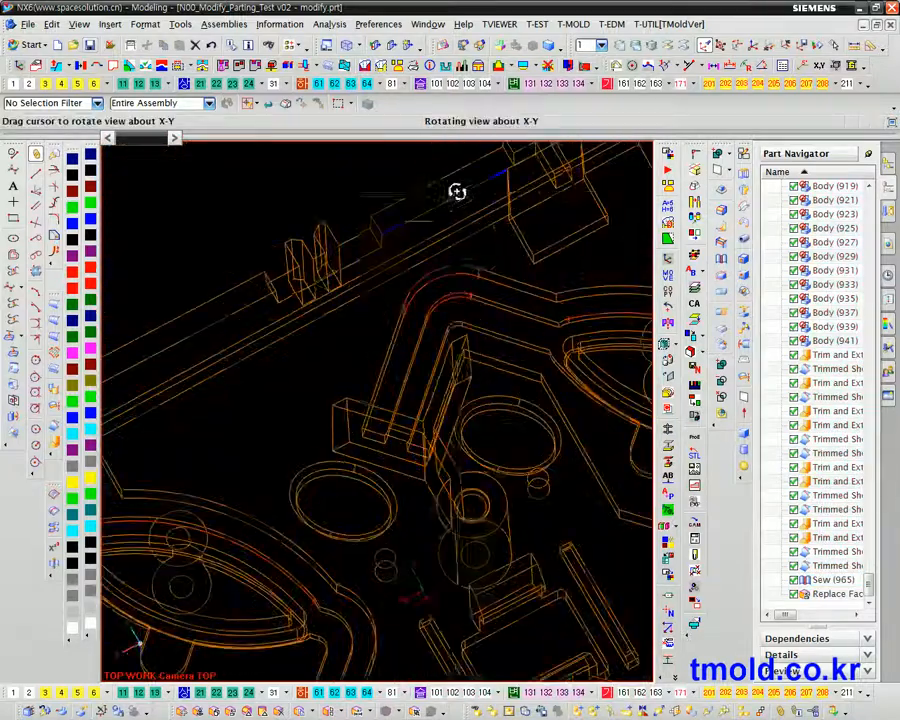
pyautogui.moveTo(518, 350)
pyautogui.mouseDown(button='middle')
pyautogui.moveTo(508, 315)
pyautogui.moveTo(528, 392)
pyautogui.moveTo(511, 273)
pyautogui.mouseUp(button='middle')
pyautogui.scroll(3, 521, 336)
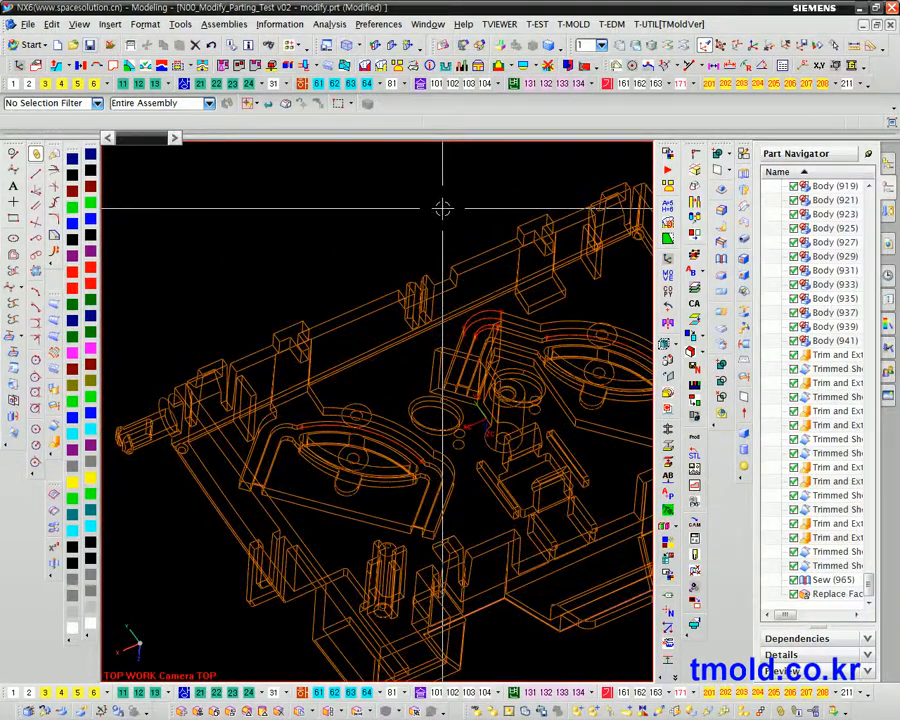